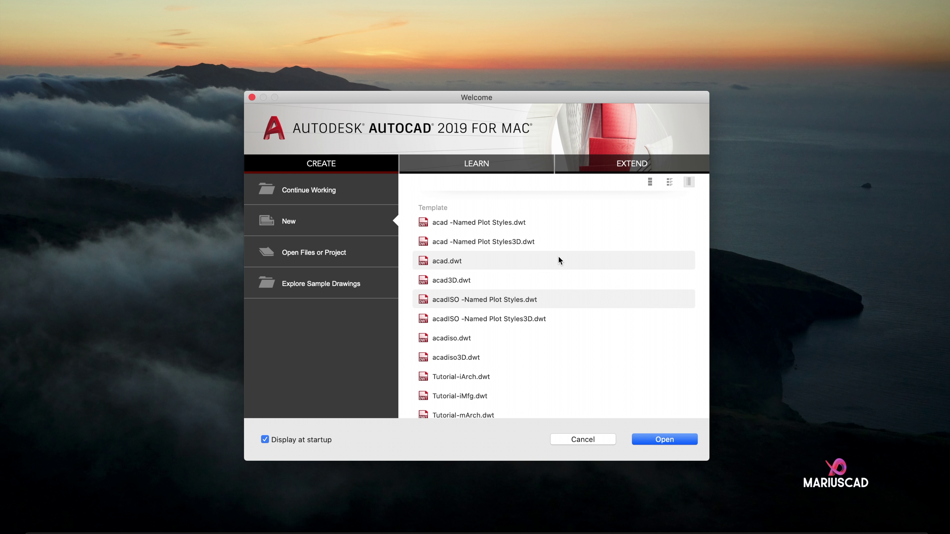
Create a new drawing from the acadISO -Named Plot Styles.dwt template.
{"action": "left_click", "coordinate": [531, 224]}
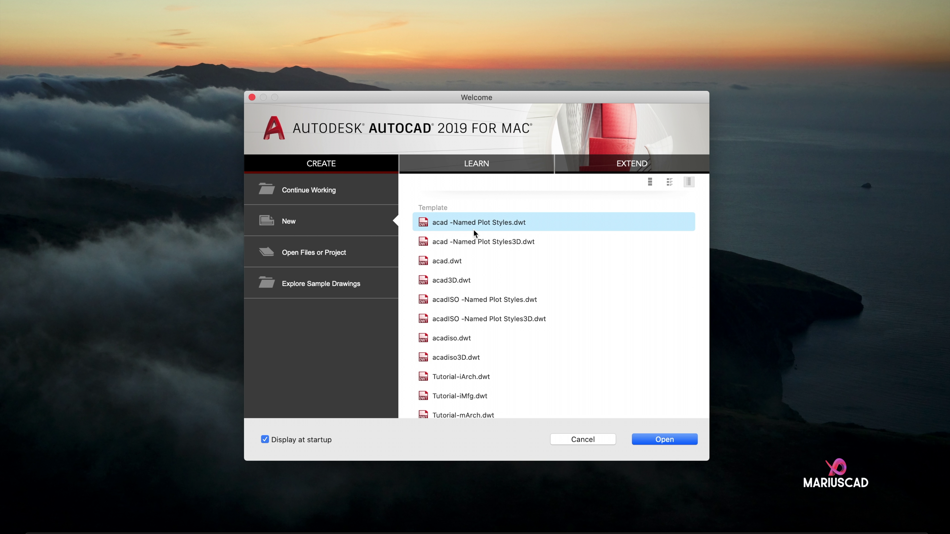
{"action": "left_click", "coordinate": [459, 305]}
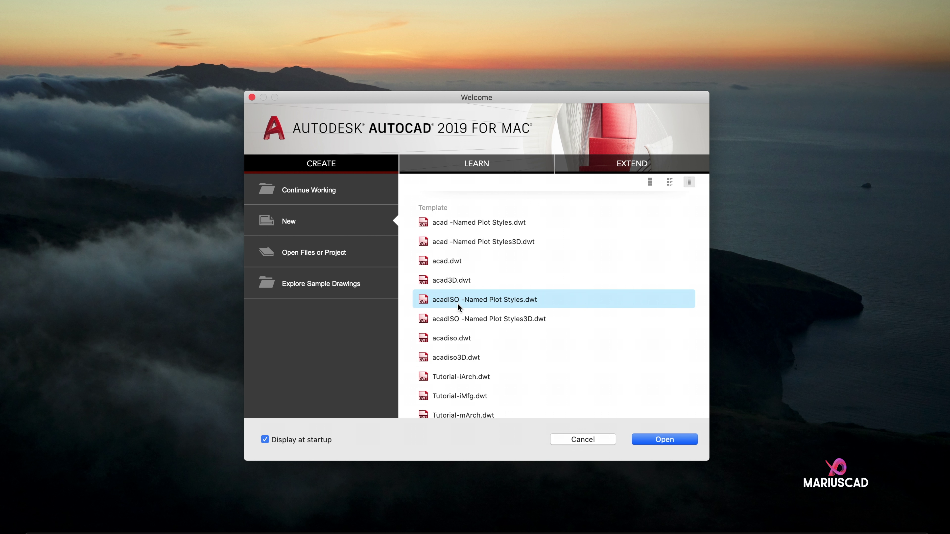
{"action": "double_click", "coordinate": [466, 302]}
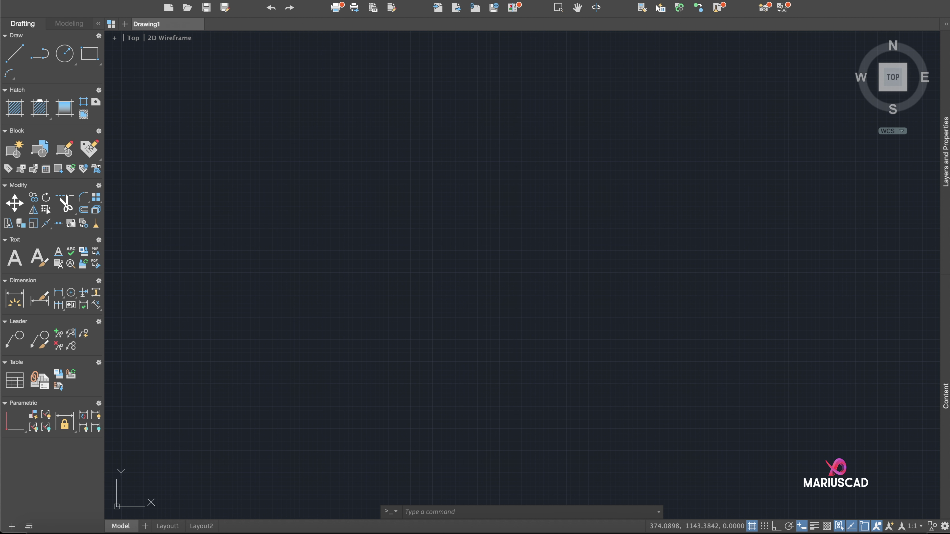
{"action": "left_click", "coordinate": [98, 0]}
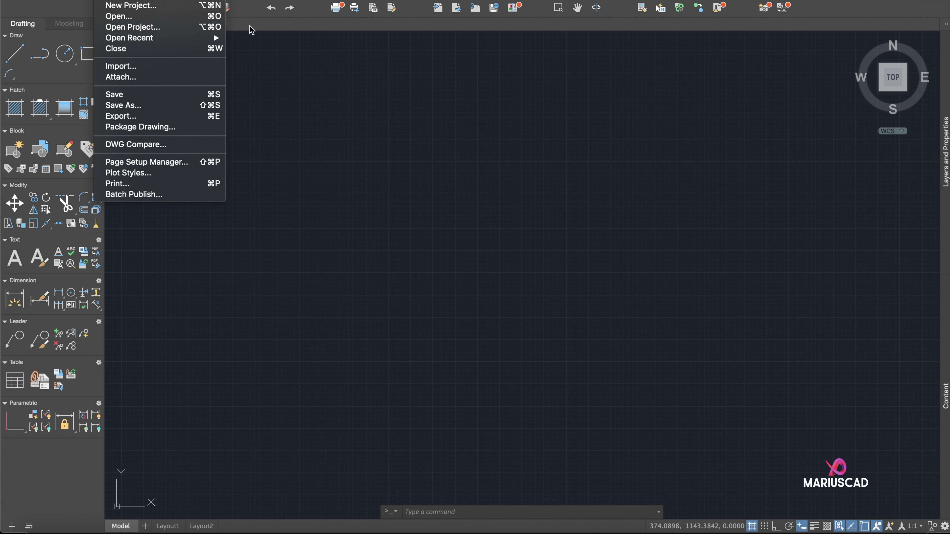
{"action": "left_click", "coordinate": [240, 49]}
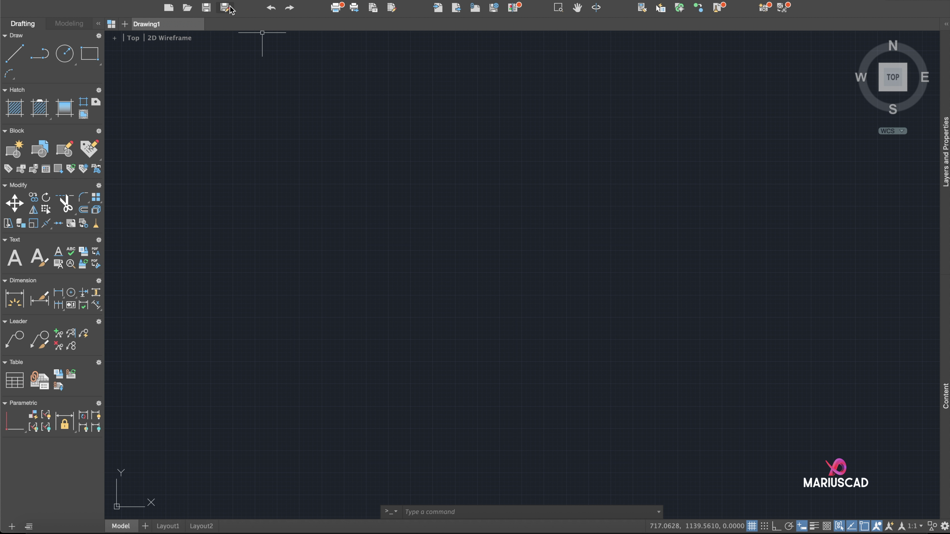
{"action": "left_click", "coordinate": [119, 1]}
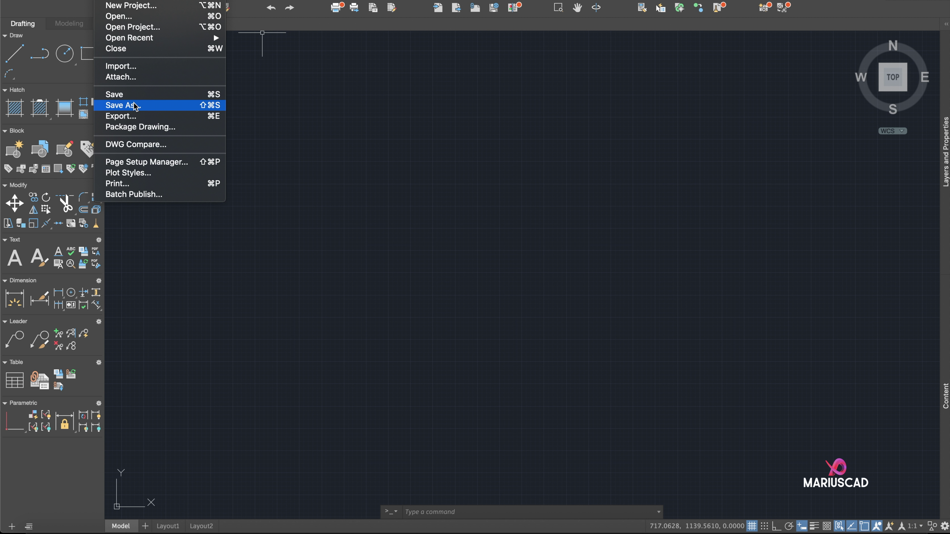
{"action": "left_click", "coordinate": [292, 68]}
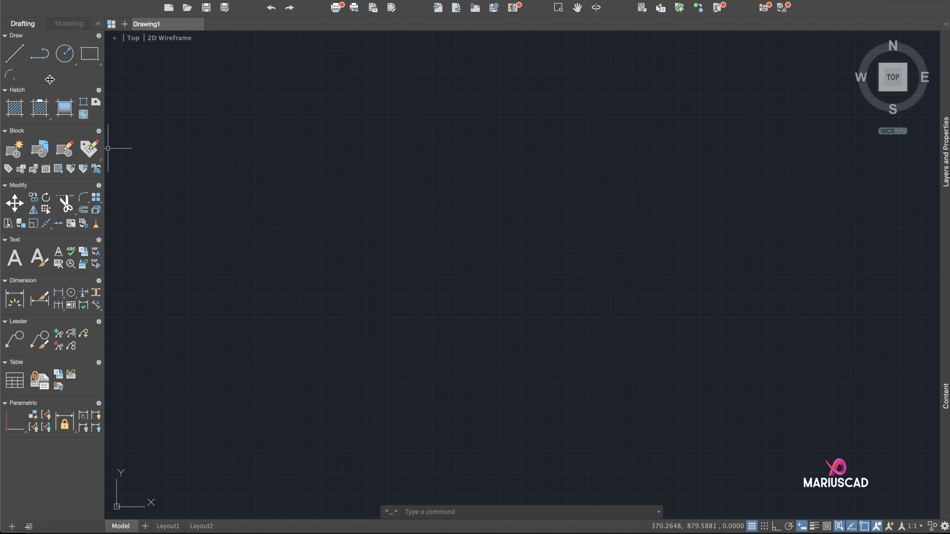
{"action": "left_click", "coordinate": [73, 24]}
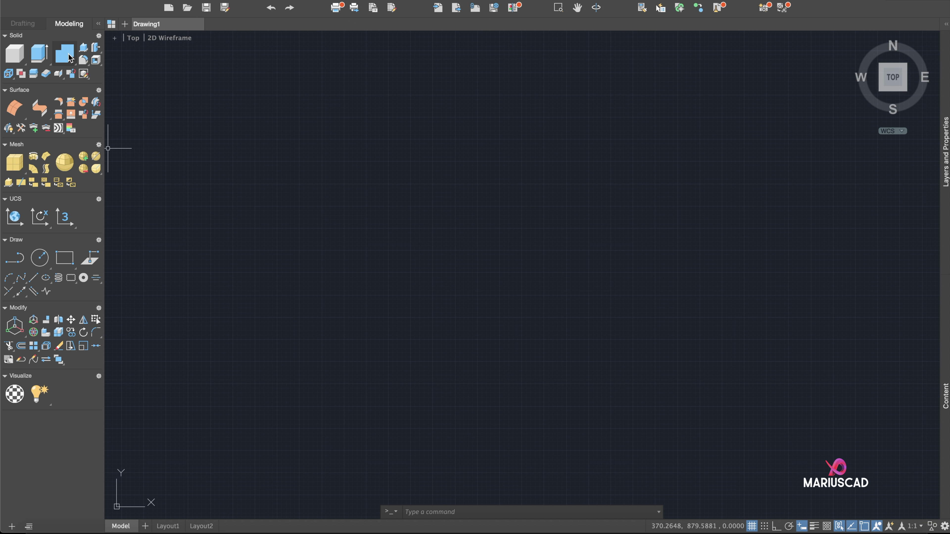
{"action": "left_click", "coordinate": [23, 24]}
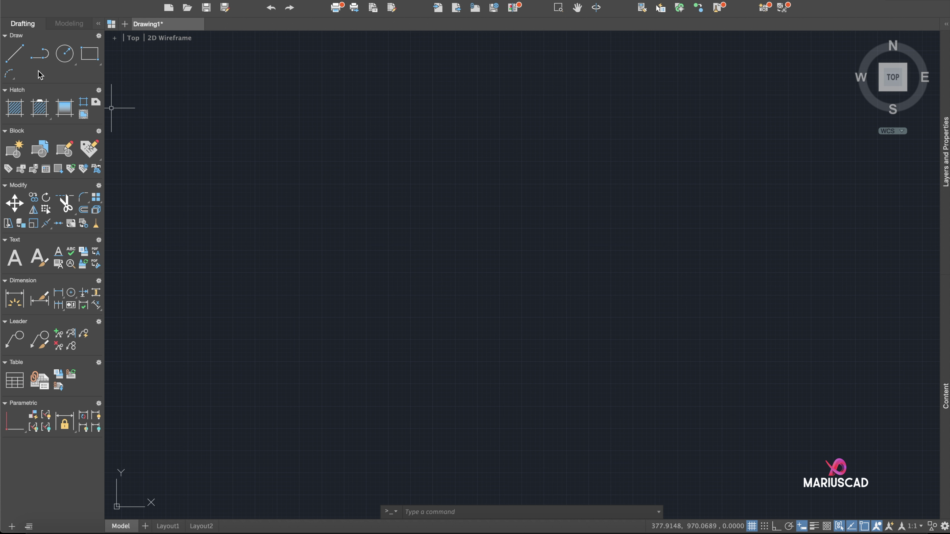
{"action": "left_click", "coordinate": [14, 53]}
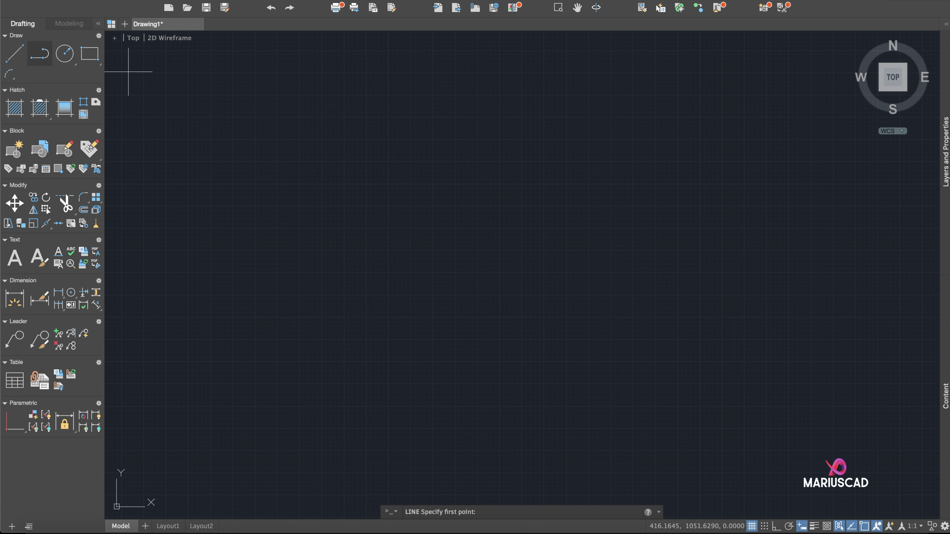
{"action": "left_click", "coordinate": [261, 123]}
{"action": "key", "text": "Escape"}
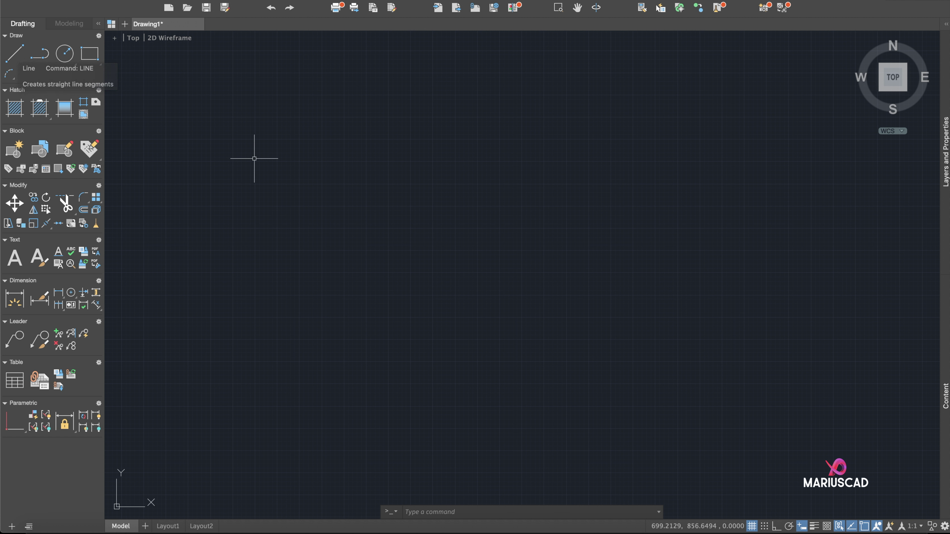
{"action": "type", "text": "line"}
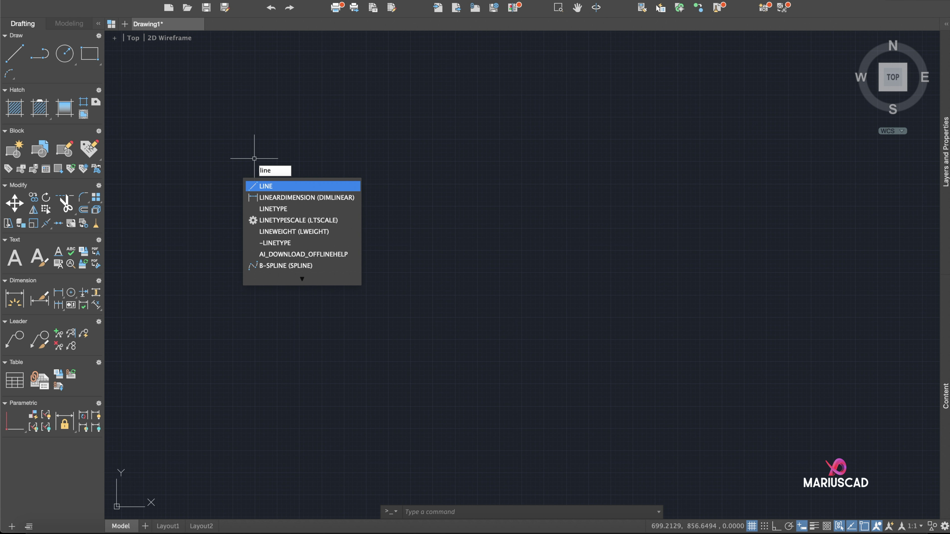
{"action": "key", "text": "Return"}
{"action": "left_click", "coordinate": [254, 157]}
{"action": "key", "text": "Escape"}
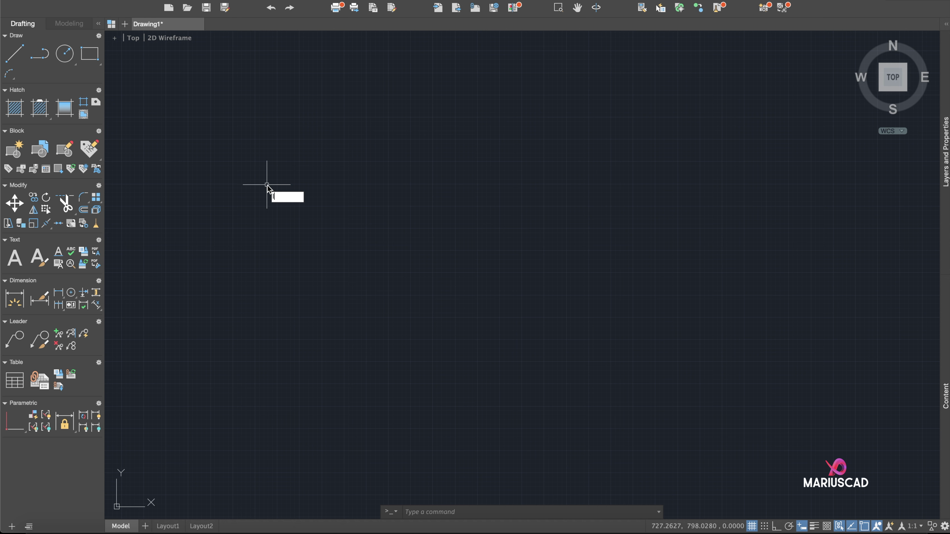
{"action": "type", "text": "l"}
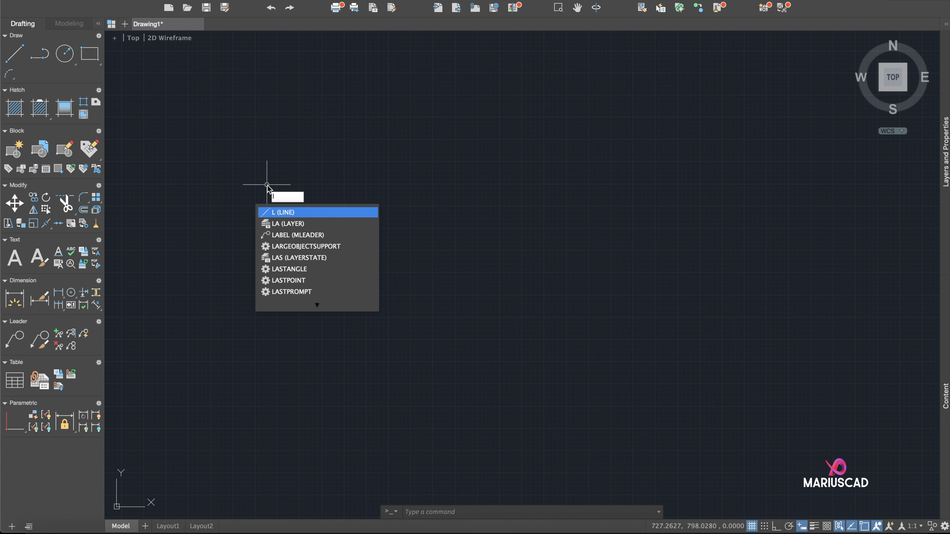
{"action": "left_click", "coordinate": [291, 216]}
{"action": "left_click", "coordinate": [240, 177]}
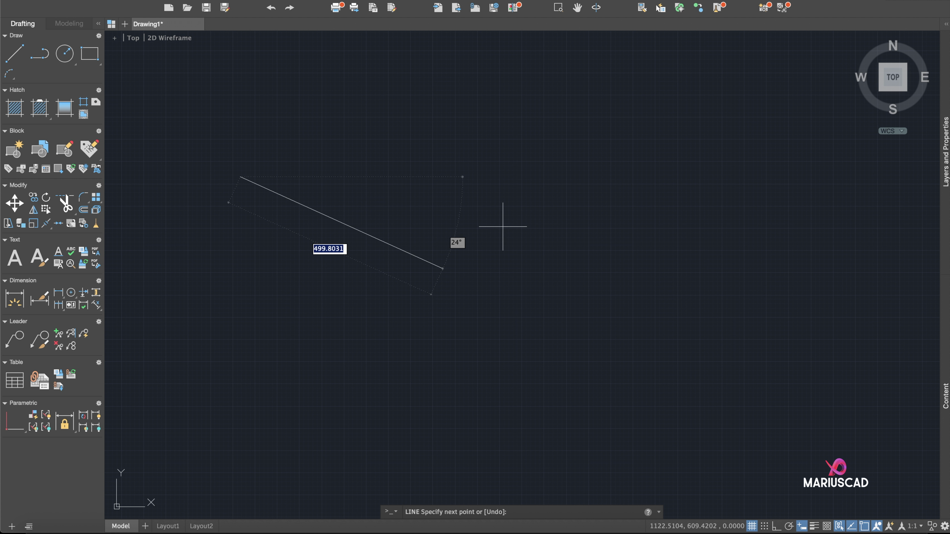
{"action": "key", "text": "Escape"}
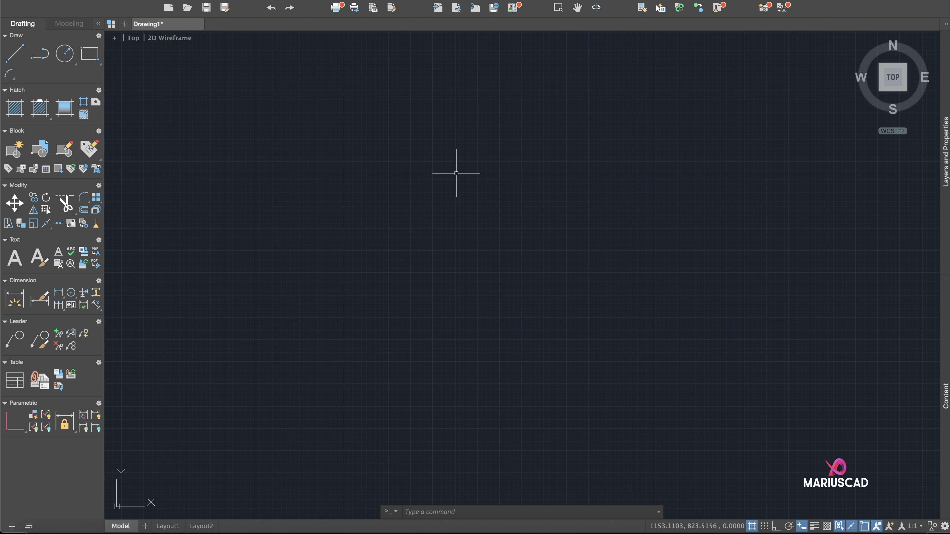
{"action": "left_click", "coordinate": [485, 507]}
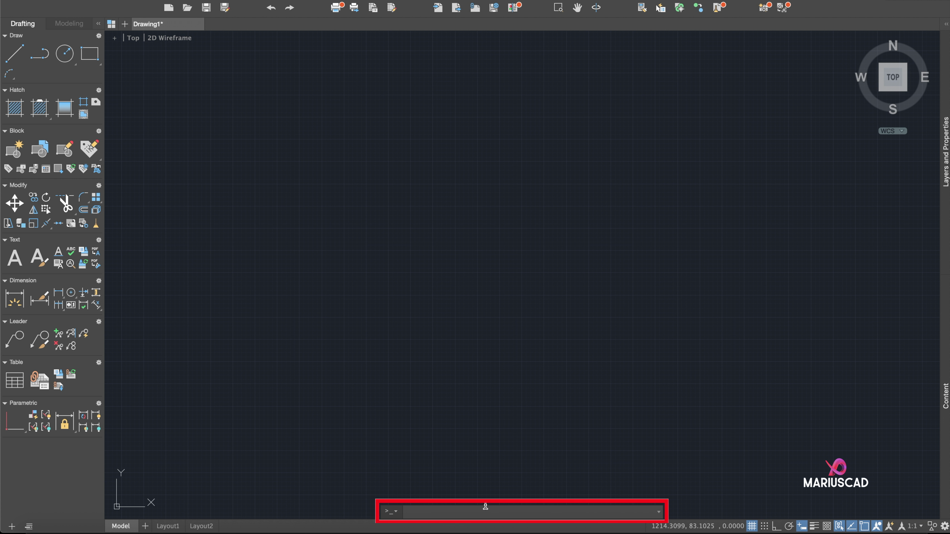
{"action": "type", "text": "line"}
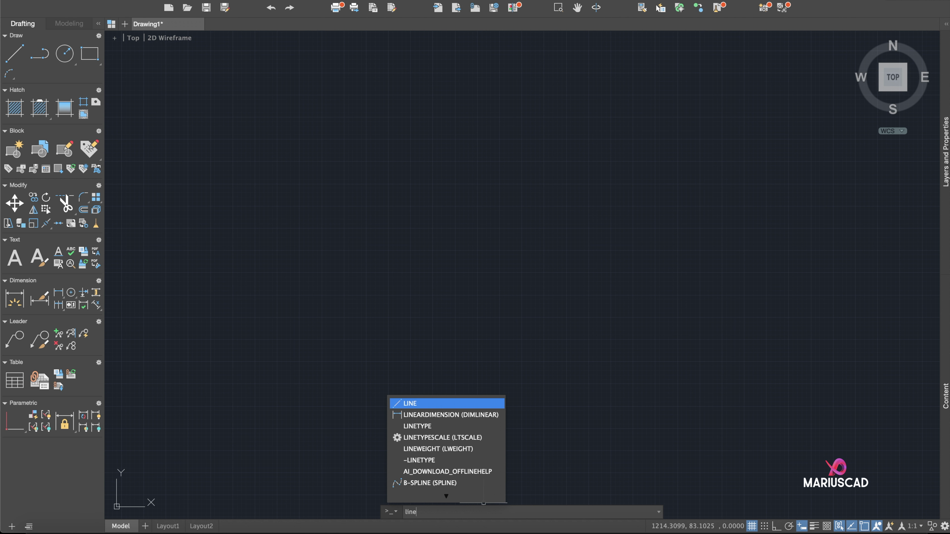
{"action": "key", "text": "Escape"}
{"action": "type", "text": "l"}
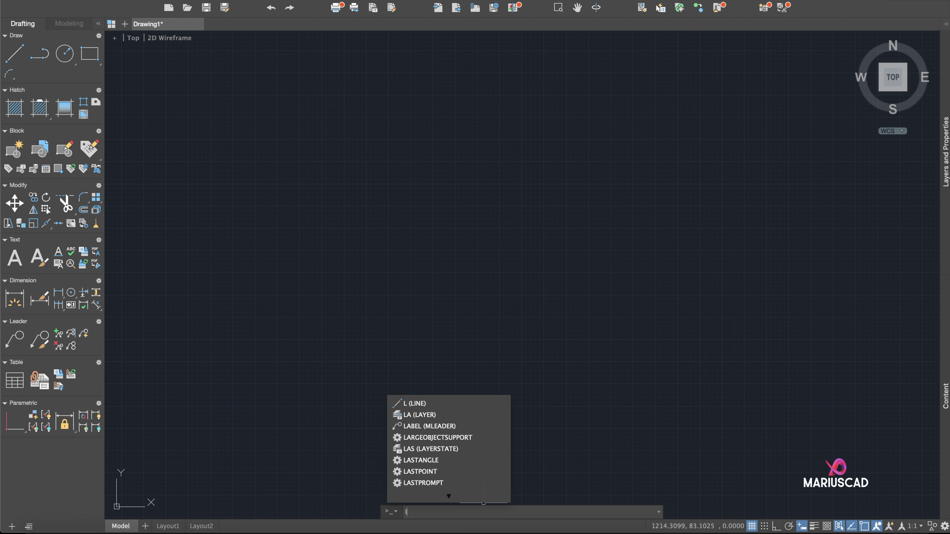
{"action": "key", "text": "Escape"}
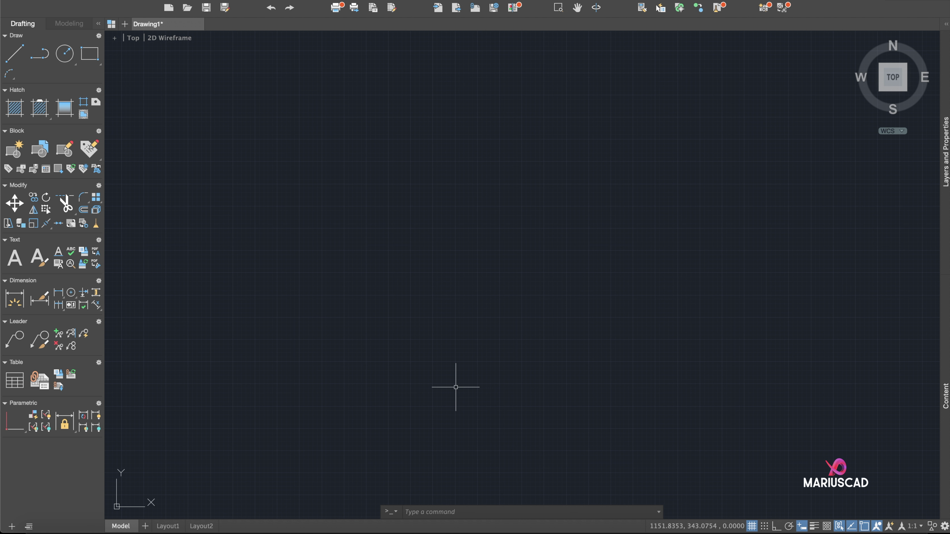
{"action": "type", "text": "lin"}
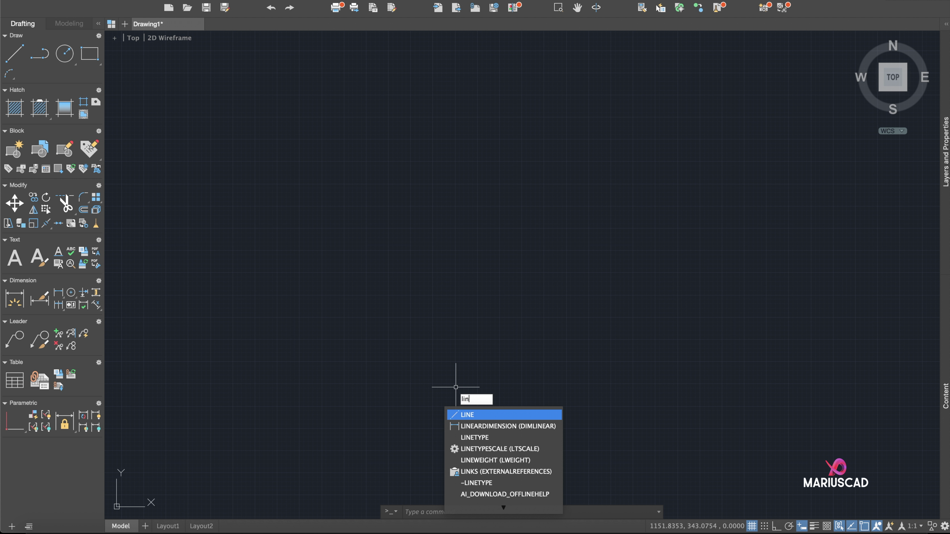
{"action": "key", "text": "Escape"}
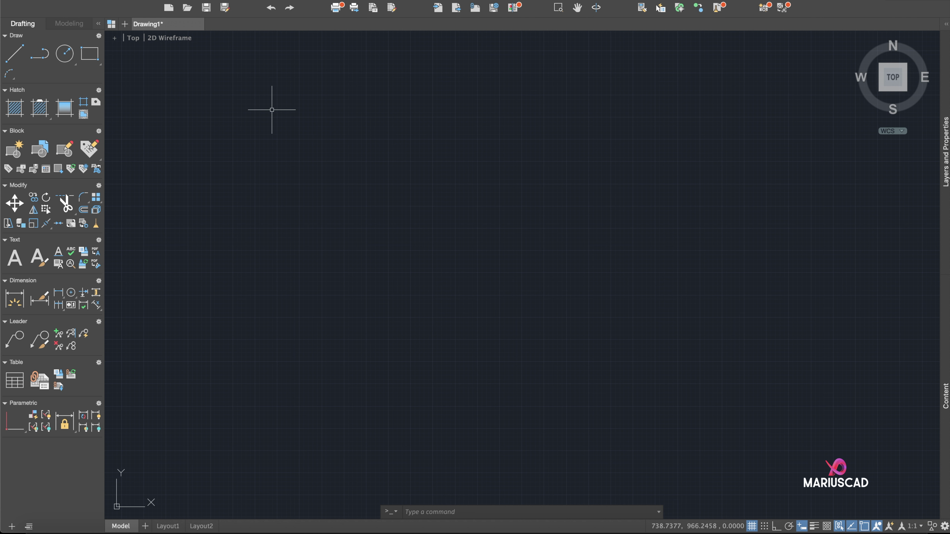
{"action": "type", "text": "line"}
{"action": "key", "text": "Escape"}
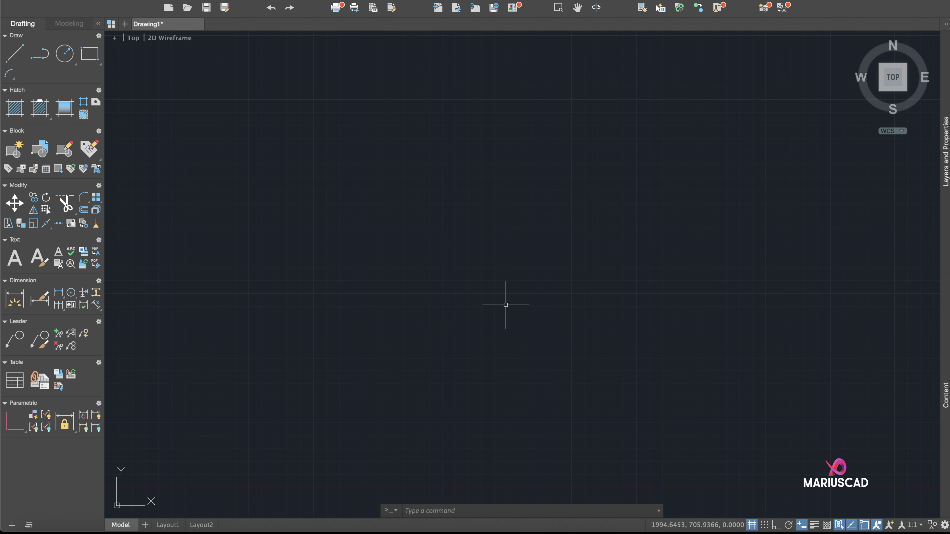
Open the drawing units settings with the UNITS command and choose Decimal as the length type.
{"action": "type", "text": "uni"}
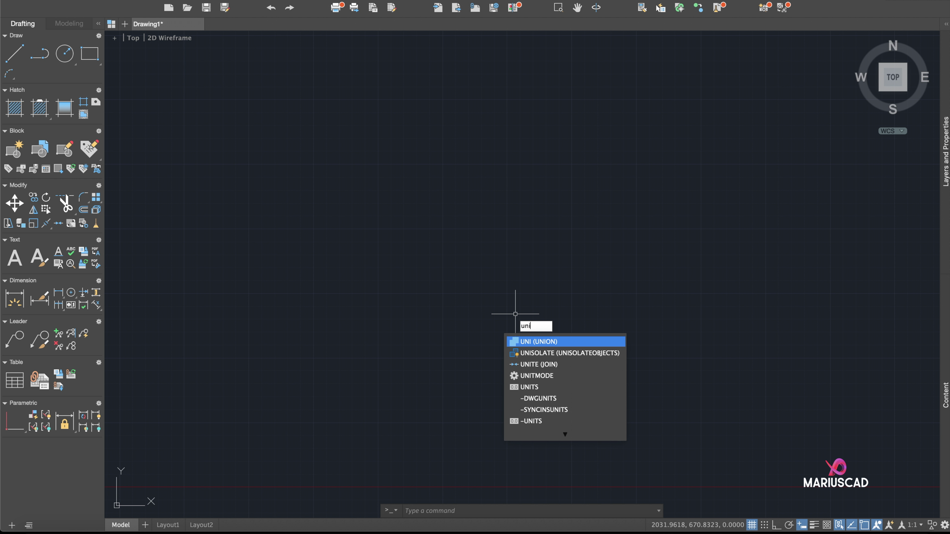
{"action": "type", "text": "t"}
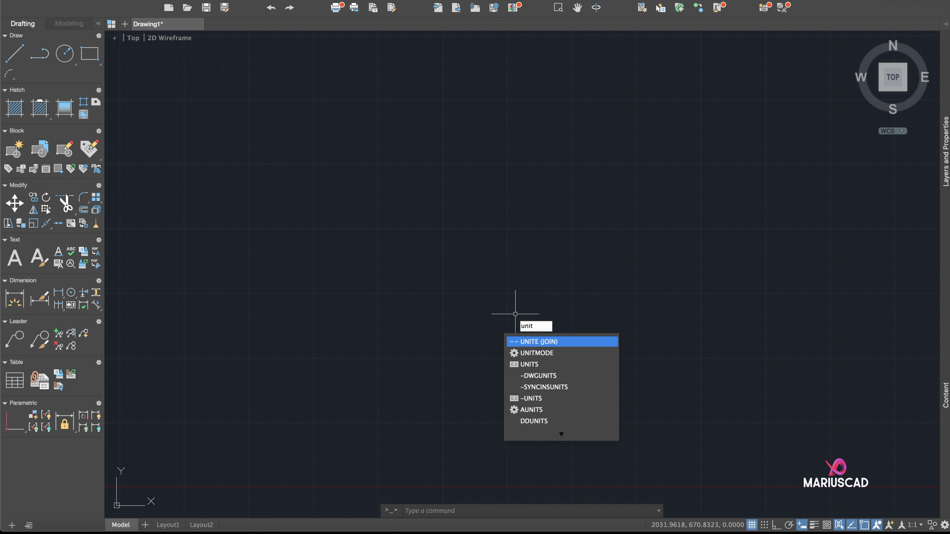
{"action": "type", "text": "s"}
{"action": "key", "text": "Return"}
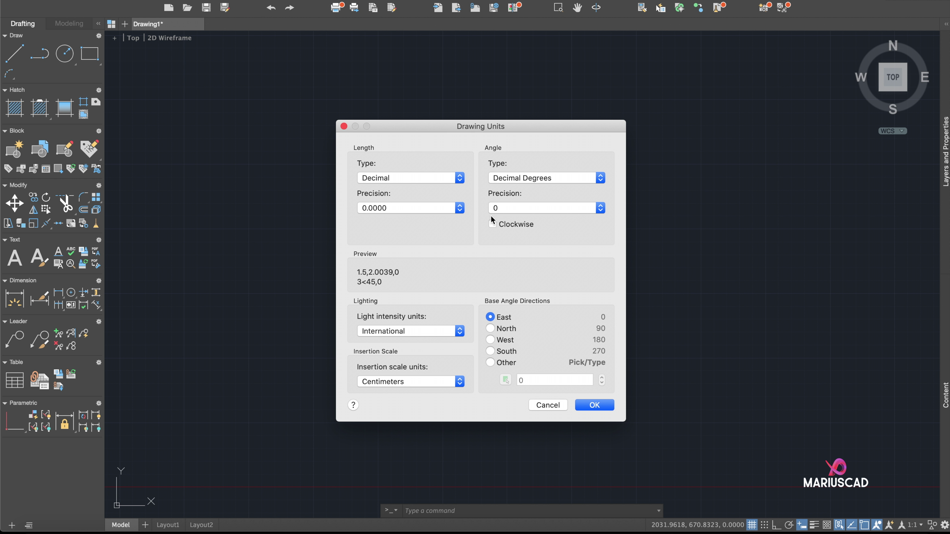
{"action": "left_click", "coordinate": [443, 178]}
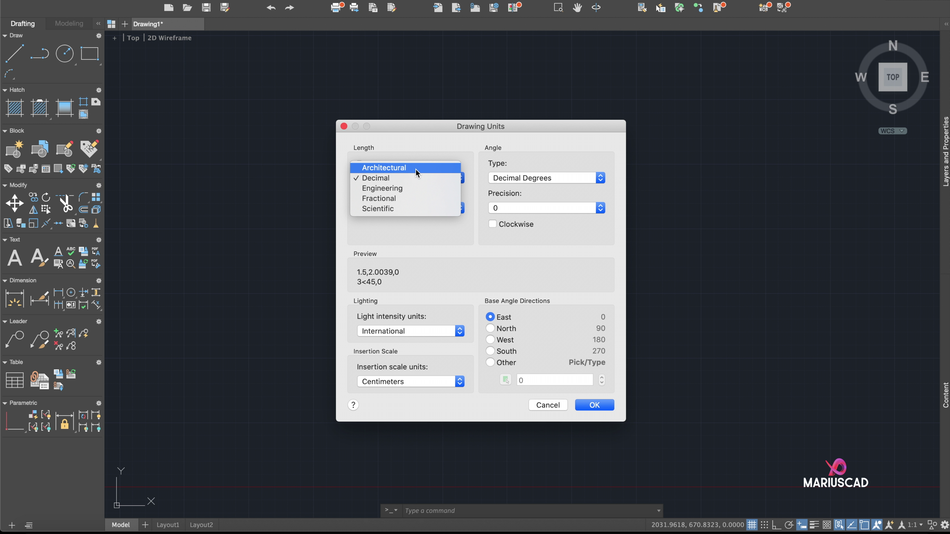
{"action": "left_click", "coordinate": [417, 181]}
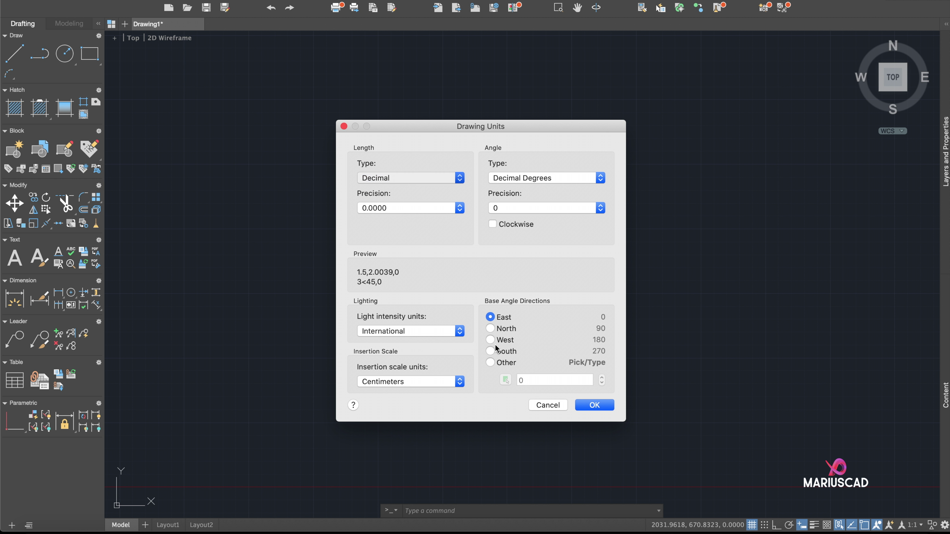
Set the length precision to whole numbers (0) in the drawing units.
{"action": "left_click", "coordinate": [389, 210]}
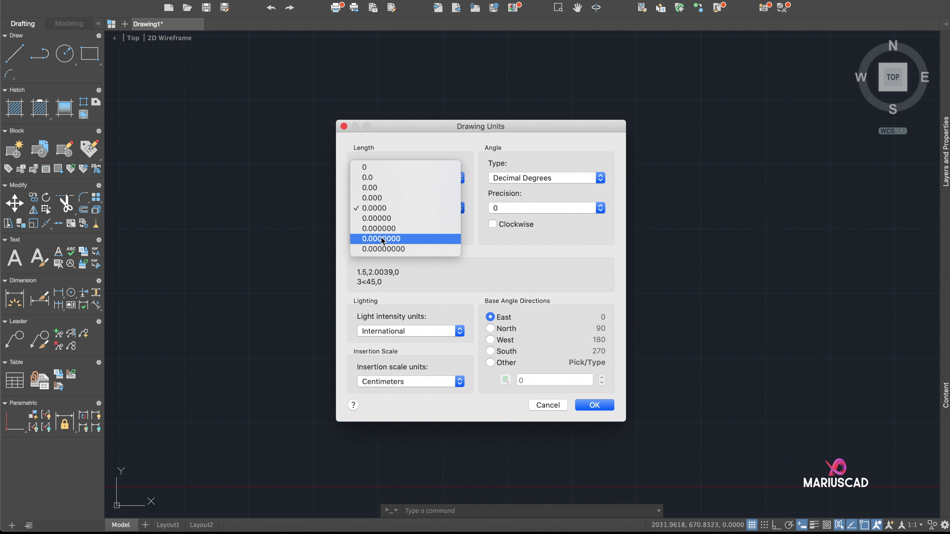
{"action": "left_click", "coordinate": [360, 273]}
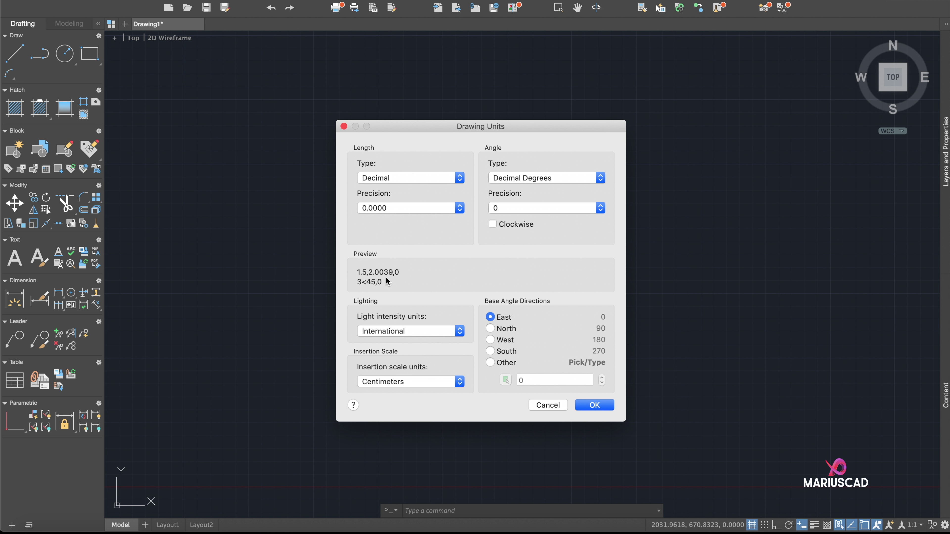
{"action": "left_click", "coordinate": [405, 209]}
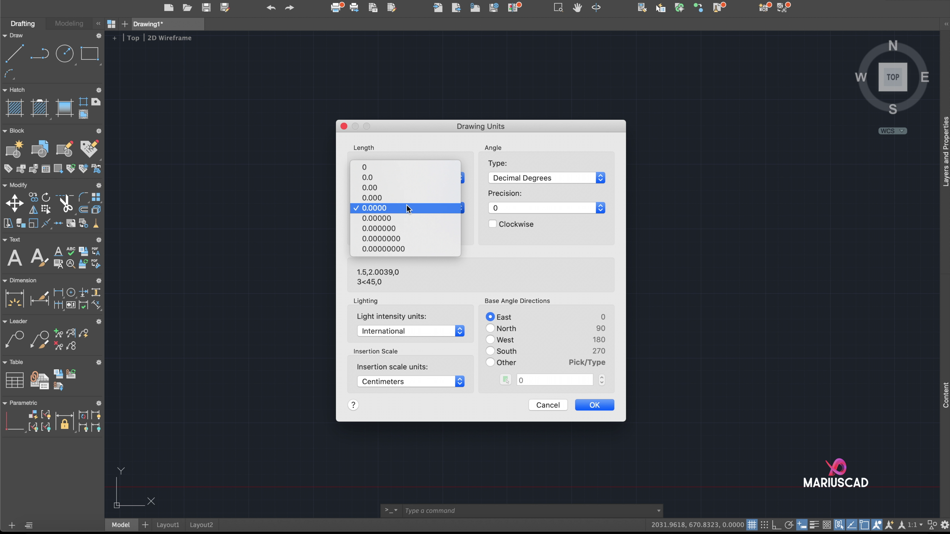
{"action": "left_click", "coordinate": [405, 169]}
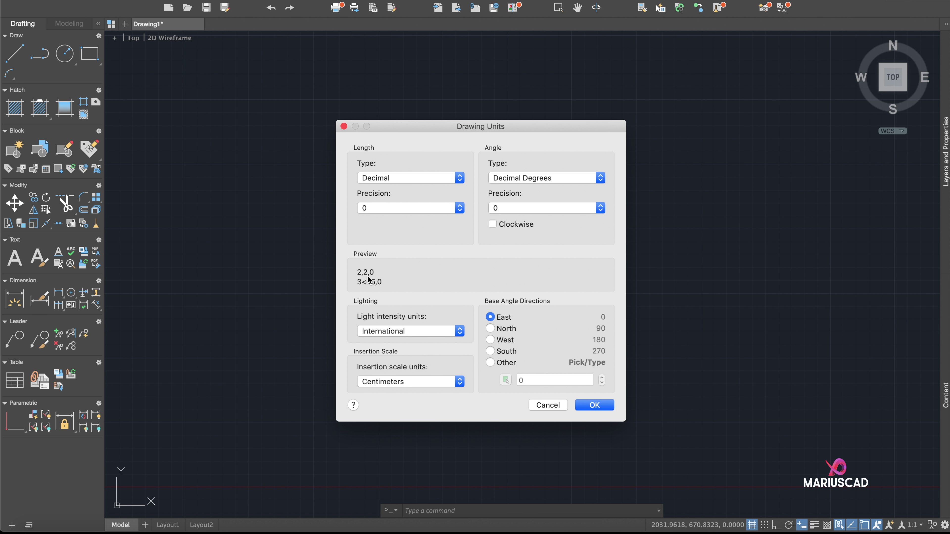
Set the length precision to eight decimal places (0.00000000) in the drawing units.
{"action": "left_click", "coordinate": [426, 206]}
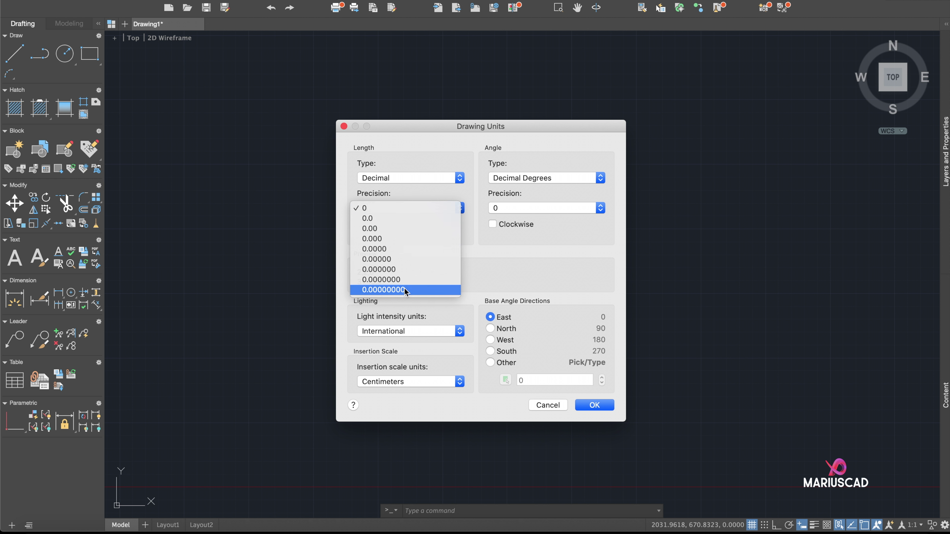
{"action": "left_click", "coordinate": [381, 291]}
{"action": "left_click", "coordinate": [437, 208]}
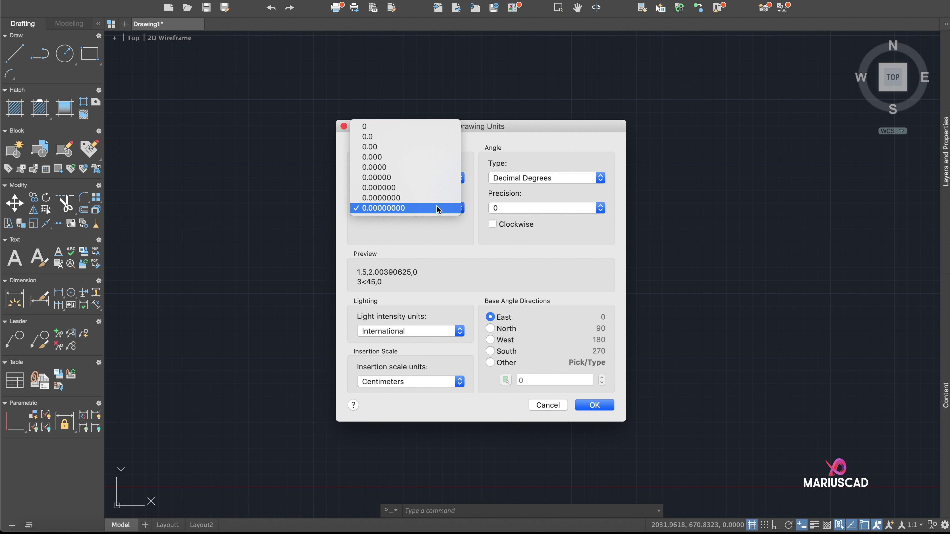
{"action": "left_click", "coordinate": [437, 208]}
Look through the light intensity and insertion scale unit options in the drawing units.
{"action": "left_click", "coordinate": [410, 331]}
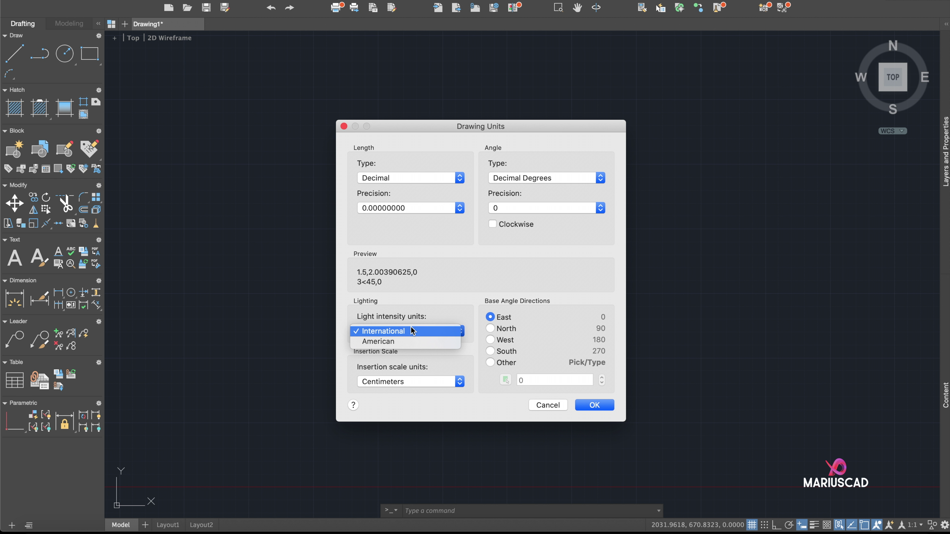
{"action": "left_click", "coordinate": [416, 349]}
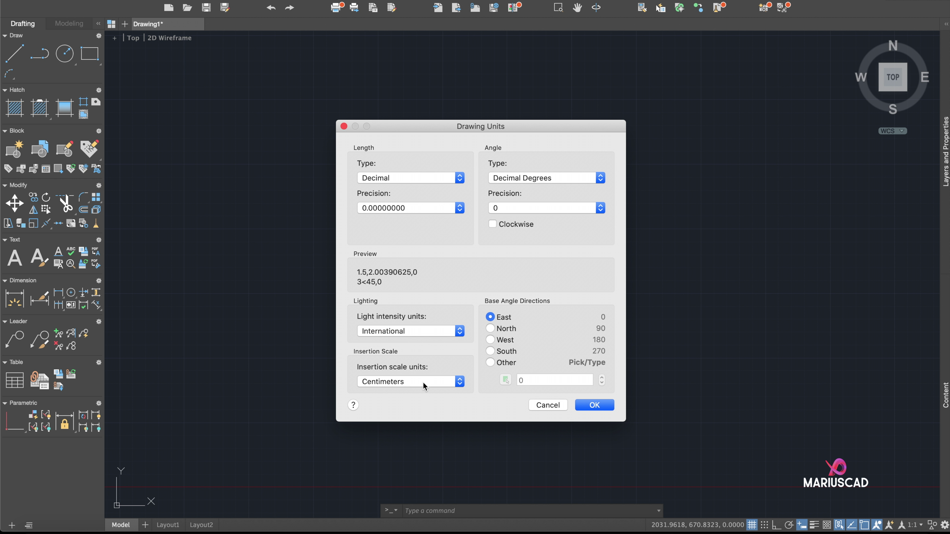
{"action": "left_click", "coordinate": [422, 381]}
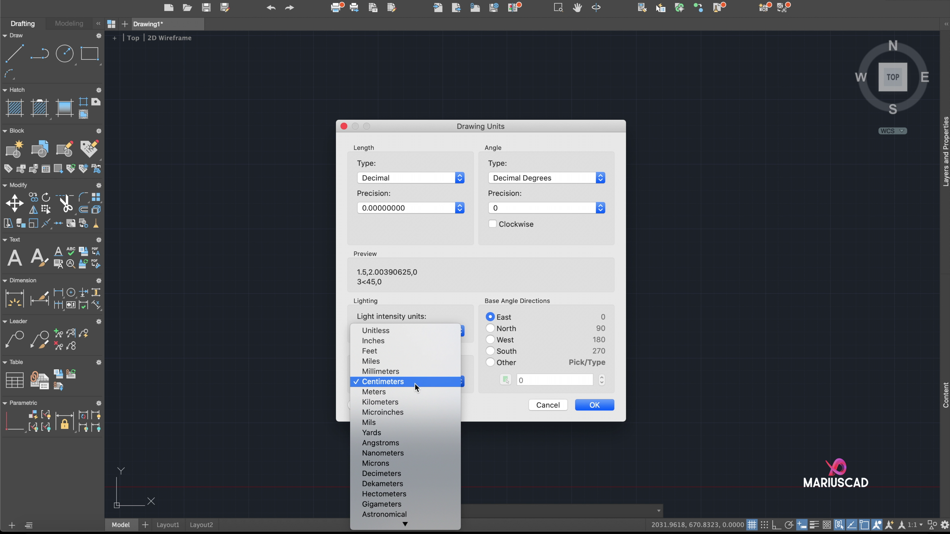
{"action": "key", "text": "Escape"}
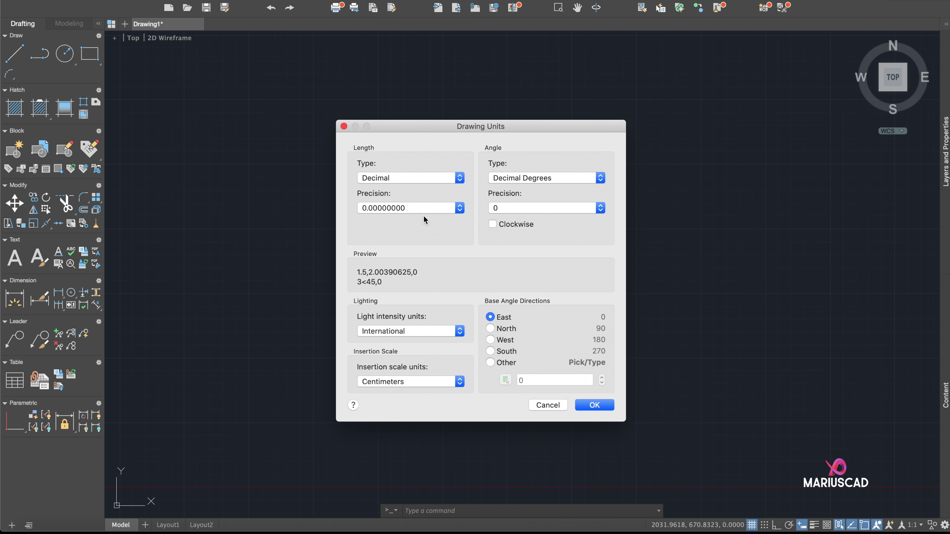
Switch the length type to Architectural and try the 0'-0 1/32" and 0'-0 1/2" precisions.
{"action": "left_click", "coordinate": [445, 177]}
{"action": "left_click", "coordinate": [444, 167]}
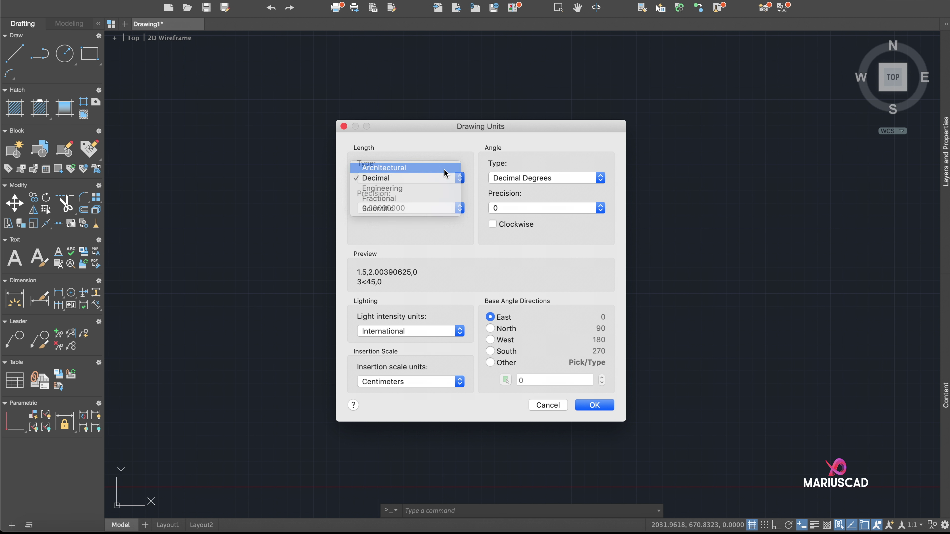
{"action": "left_click", "coordinate": [422, 210]}
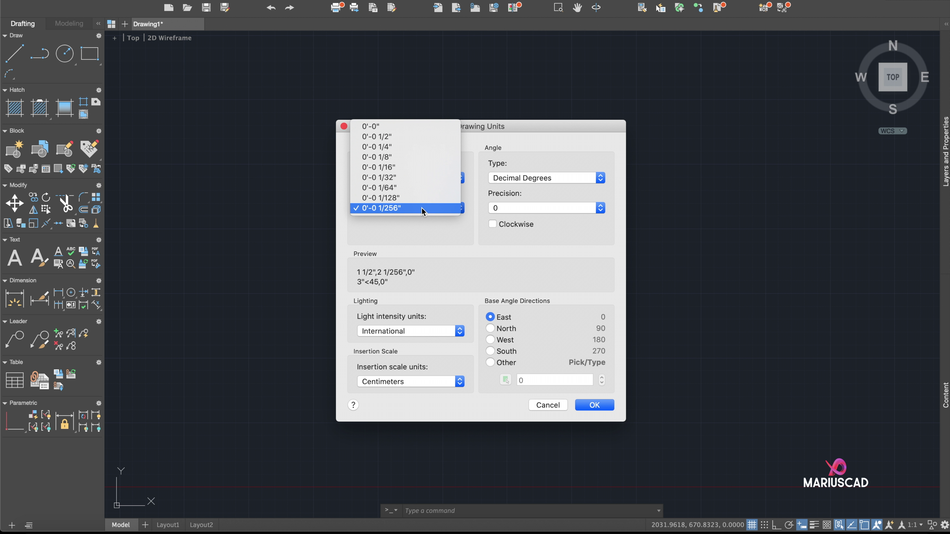
{"action": "left_click", "coordinate": [424, 177]}
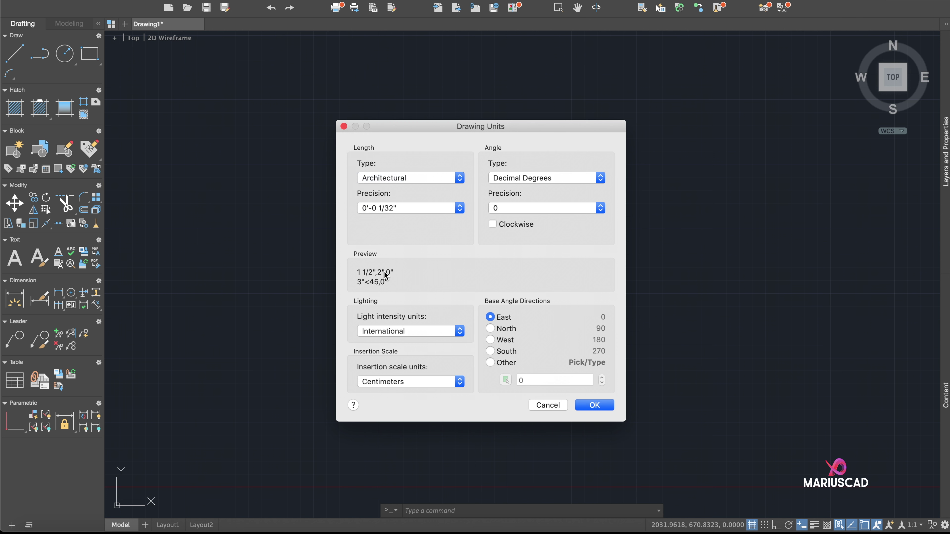
{"action": "left_click", "coordinate": [410, 207]}
{"action": "left_click", "coordinate": [407, 172]}
Set the length type to Decimal with 0.00 precision and Centimeters as the insertion scale, and apply the drawing units.
{"action": "left_click", "coordinate": [431, 183]}
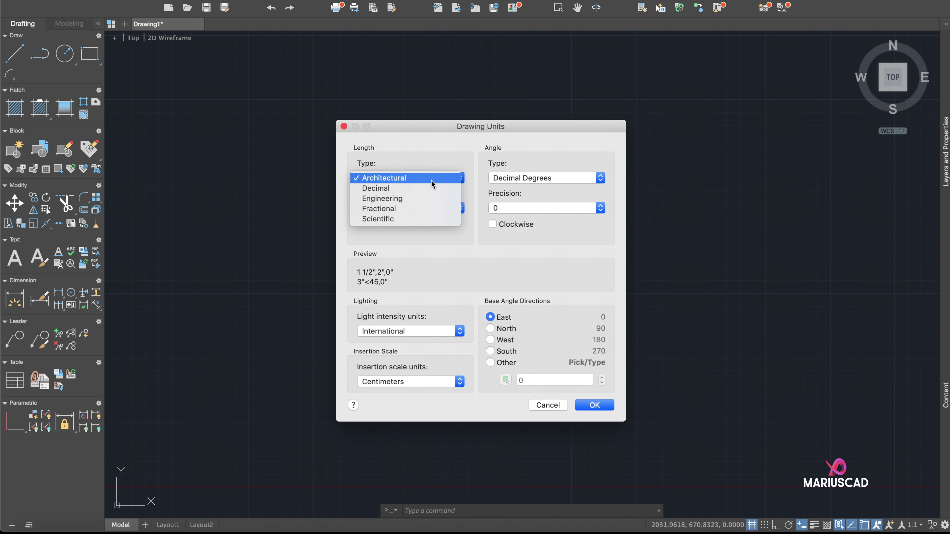
{"action": "left_click", "coordinate": [431, 188]}
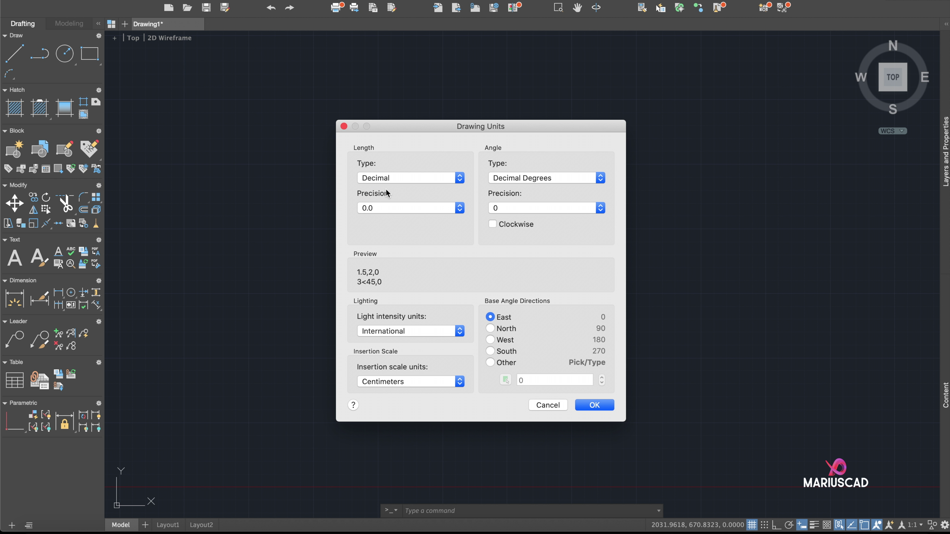
{"action": "left_click", "coordinate": [394, 208]}
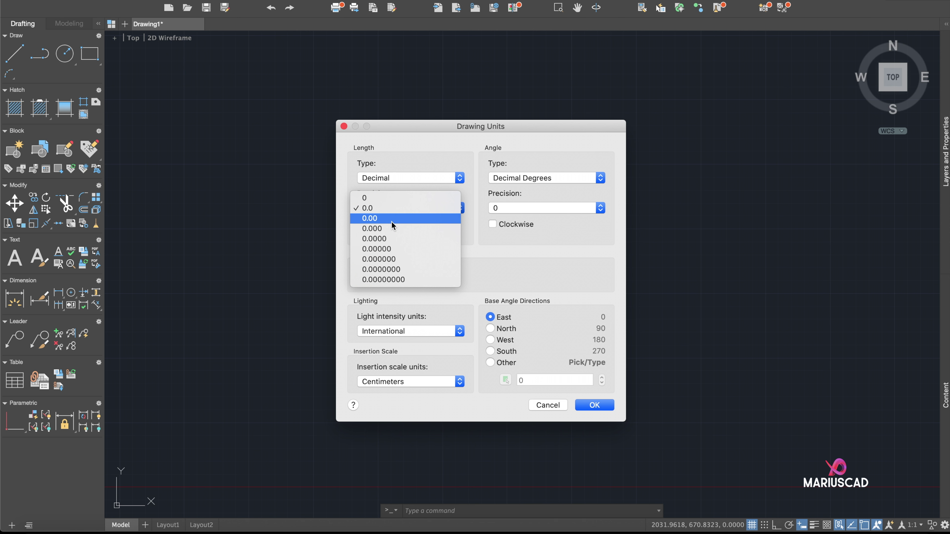
{"action": "left_click", "coordinate": [392, 219]}
{"action": "left_click", "coordinate": [385, 383]}
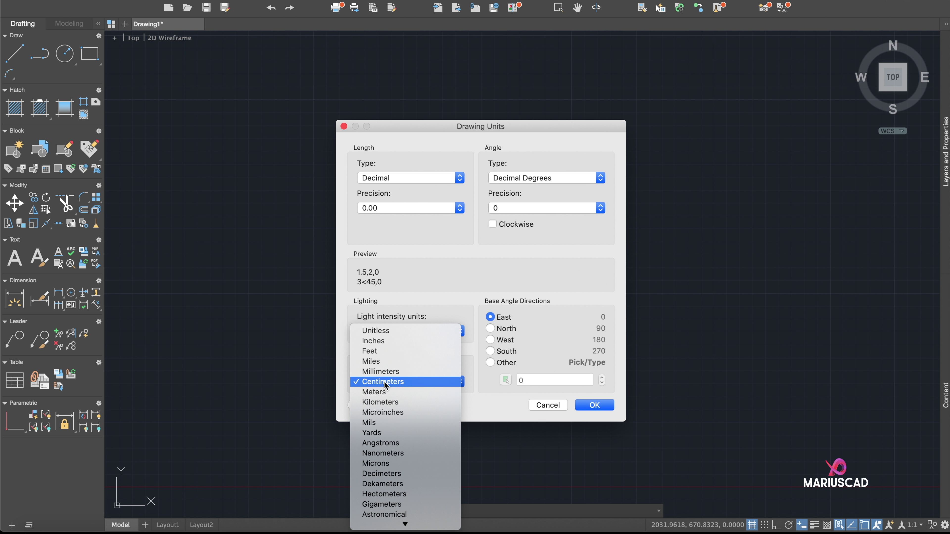
{"action": "left_click", "coordinate": [388, 381]}
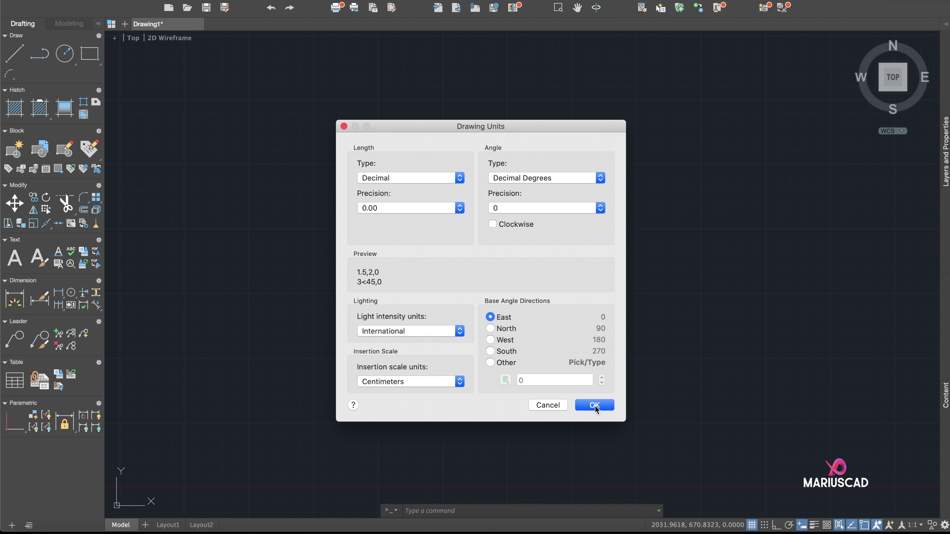
{"action": "left_click", "coordinate": [594, 405]}
{"action": "left_click", "coordinate": [20, 60]}
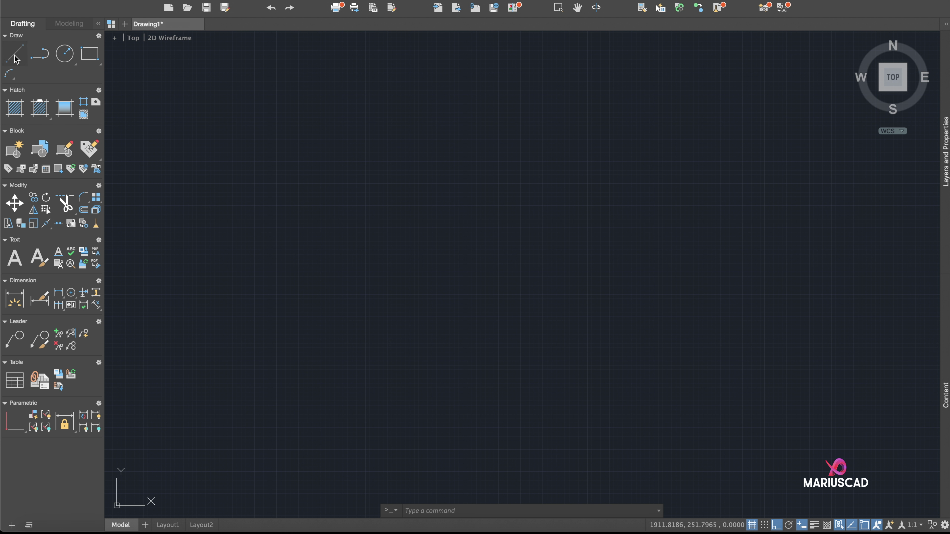
{"action": "left_click", "coordinate": [365, 288]}
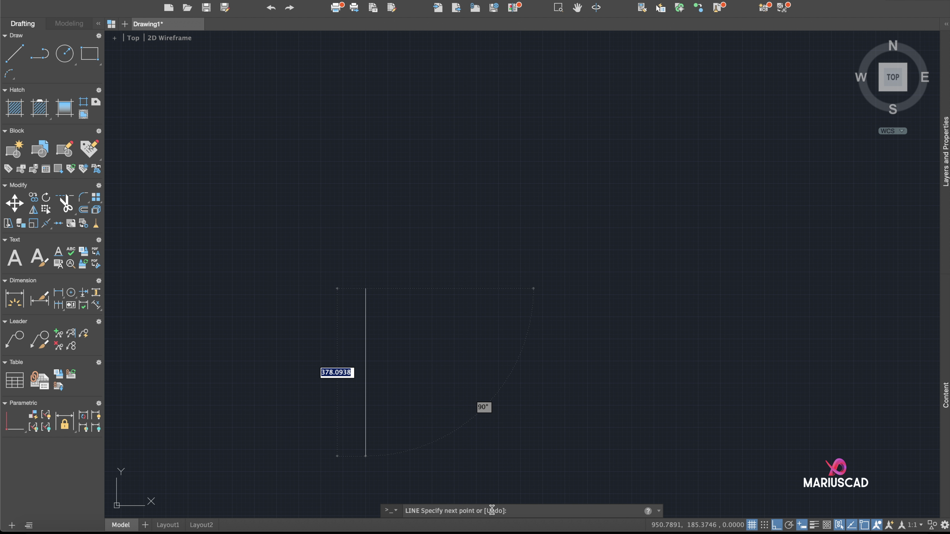
{"action": "key", "text": "Escape"}
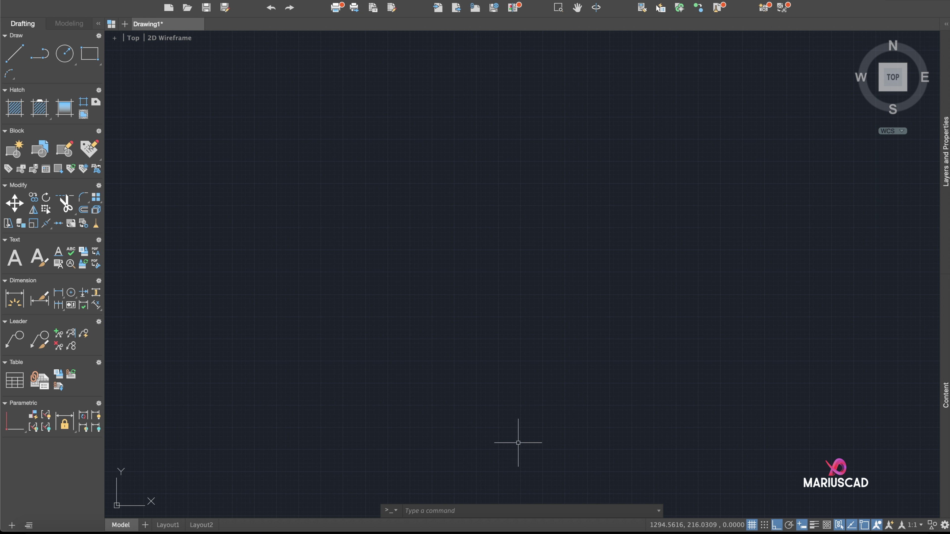
Turn Ortho mode off and draw a closed triangle with the Line tool, with a base about 445 units wide.
{"action": "left_click", "coordinate": [777, 525]}
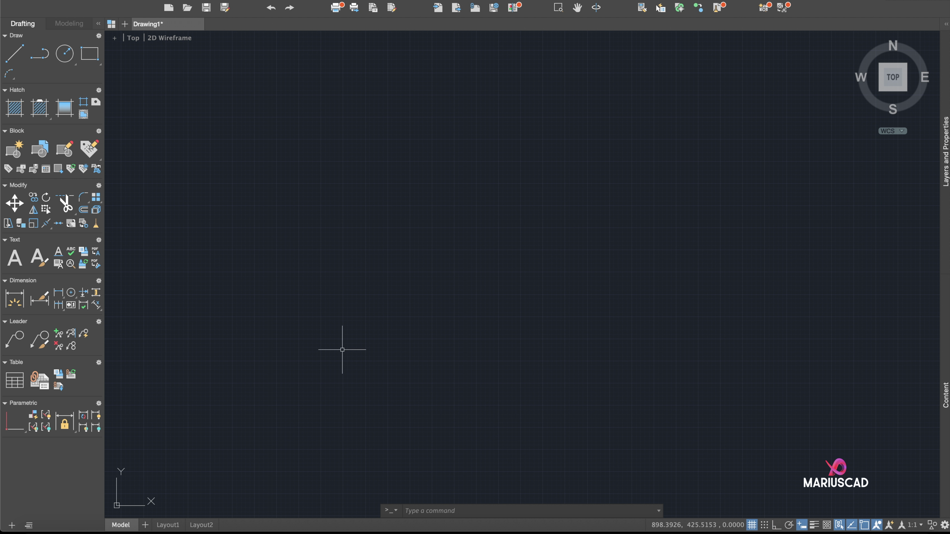
{"action": "left_click", "coordinate": [14, 54]}
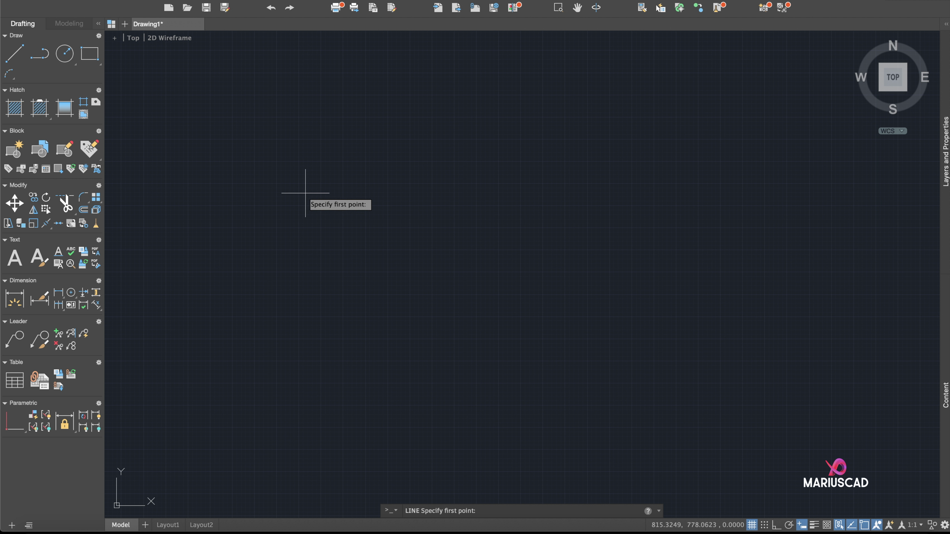
{"action": "left_click", "coordinate": [319, 298]}
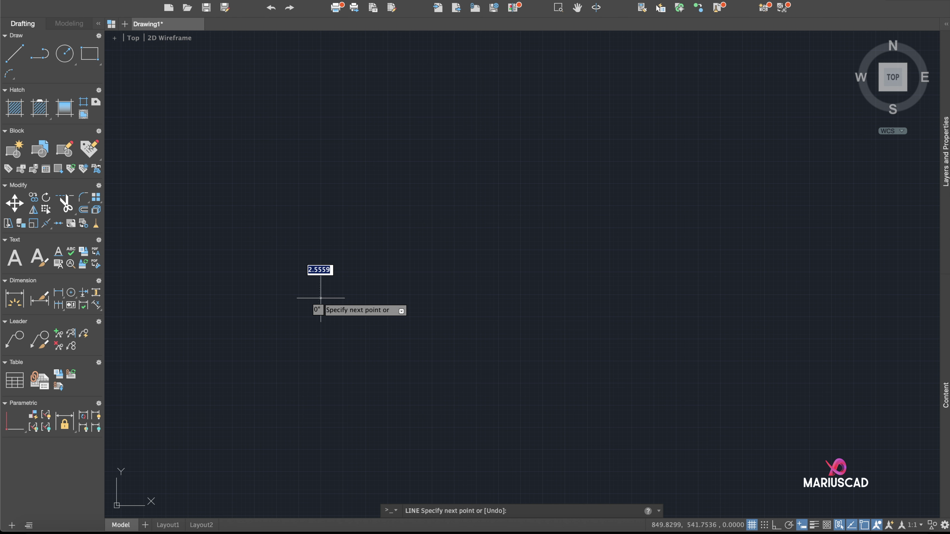
{"action": "left_click", "coordinate": [518, 298]}
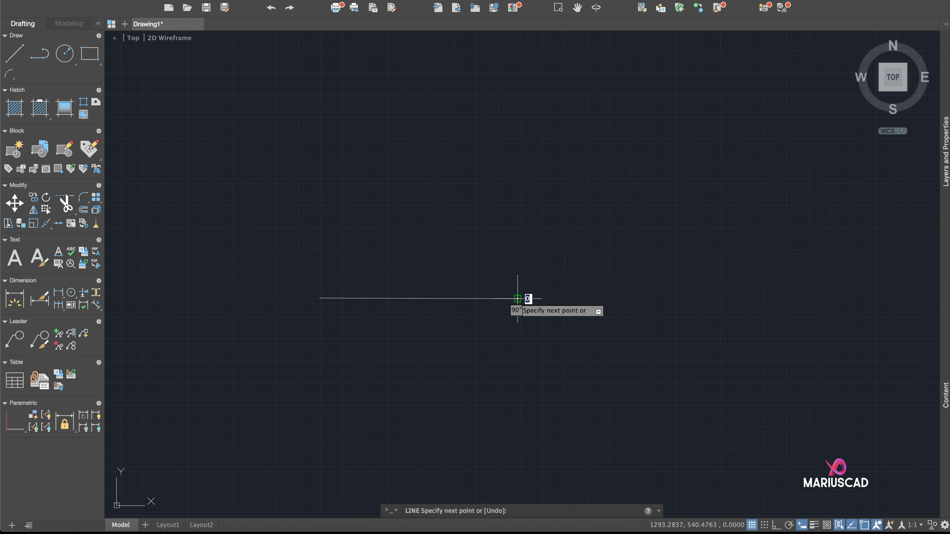
{"action": "left_click", "coordinate": [425, 111]}
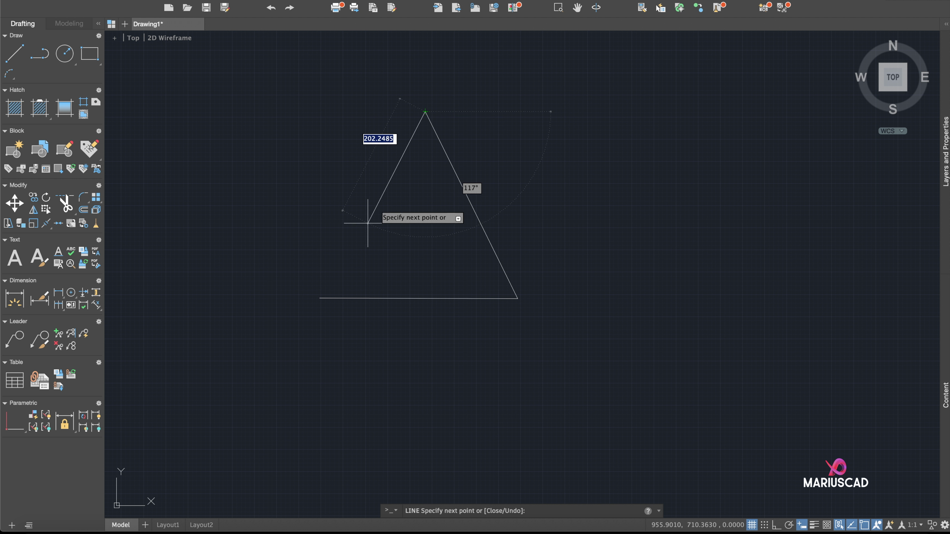
{"action": "left_click", "coordinate": [320, 298]}
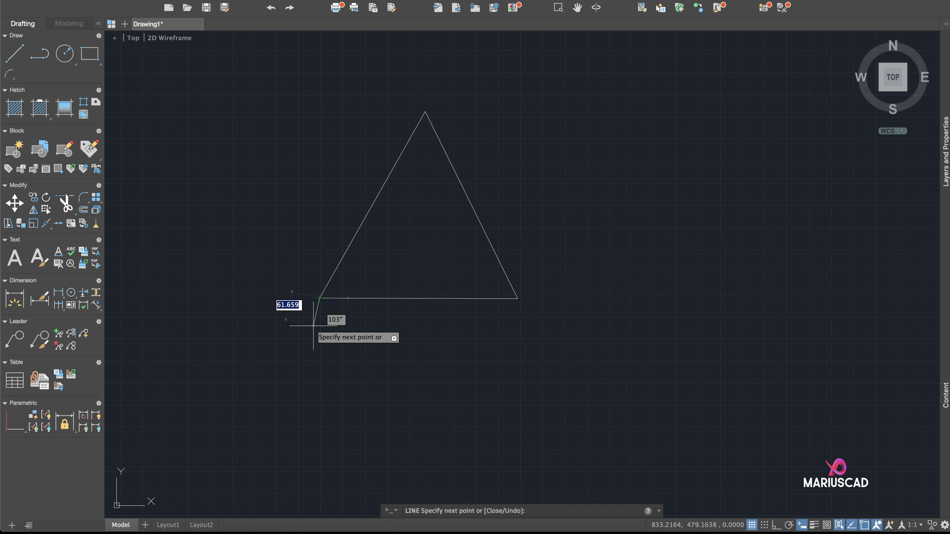
{"action": "key", "text": "Return"}
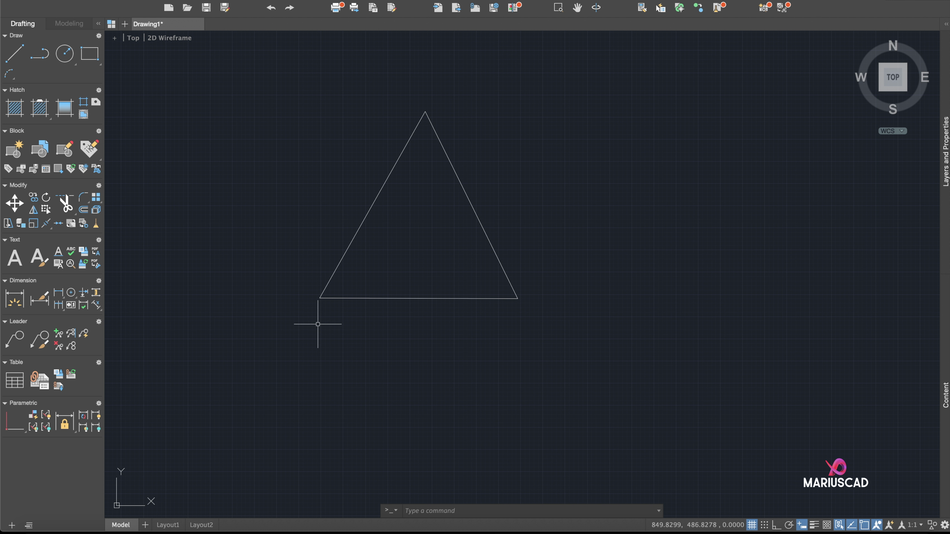
Draw a zigzag of three connected line segments below the triangle.
{"action": "left_click", "coordinate": [17, 62]}
{"action": "left_click", "coordinate": [221, 368]}
{"action": "left_click", "coordinate": [326, 409]}
{"action": "left_click", "coordinate": [448, 388]}
{"action": "left_click", "coordinate": [631, 408]}
{"action": "key", "text": "Escape"}
Delete the three zigzag lines below the triangle.
{"action": "left_click", "coordinate": [564, 427]}
{"action": "left_click", "coordinate": [235, 365]}
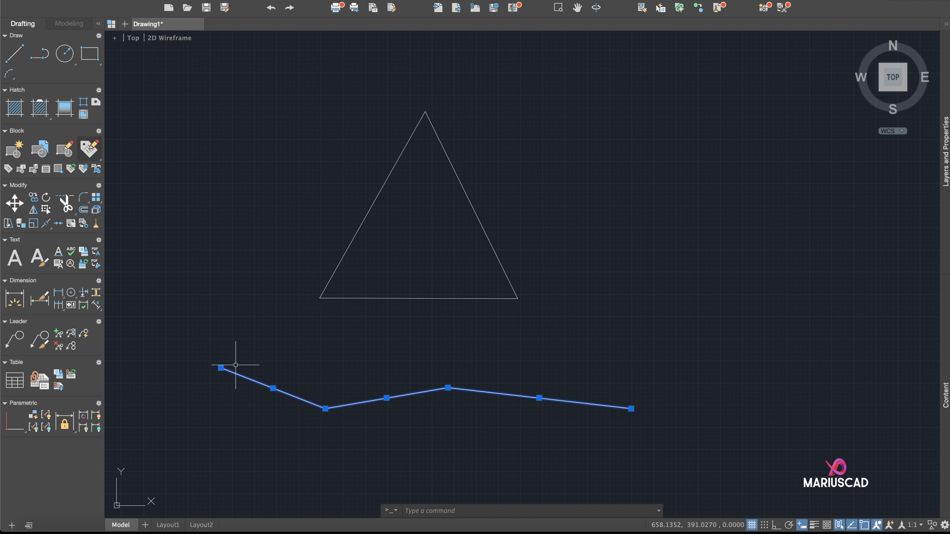
{"action": "key", "text": "Delete"}
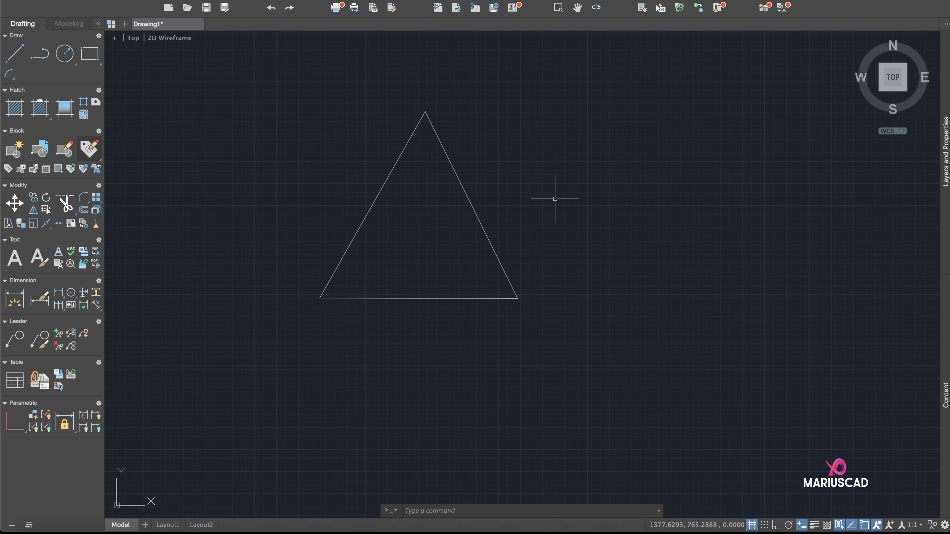
Draw a circle to the right of the triangle, slightly larger than the triangle, using a center point and radius.
{"action": "mouse_move", "coordinate": [555, 198]}
{"action": "middle_mouse_down"}
{"action": "mouse_move", "coordinate": [526, 269]}
{"action": "mouse_move", "coordinate": [677, 282]}
{"action": "mouse_move", "coordinate": [509, 168]}
{"action": "mouse_move", "coordinate": [576, 259]}
{"action": "mouse_move", "coordinate": [575, 129]}
{"action": "mouse_move", "coordinate": [556, 282]}
{"action": "mouse_move", "coordinate": [515, 176]}
{"action": "mouse_move", "coordinate": [585, 261]}
{"action": "mouse_move", "coordinate": [525, 295]}
{"action": "mouse_move", "coordinate": [603, 210]}
{"action": "mouse_move", "coordinate": [567, 235]}
{"action": "middle_mouse_up"}
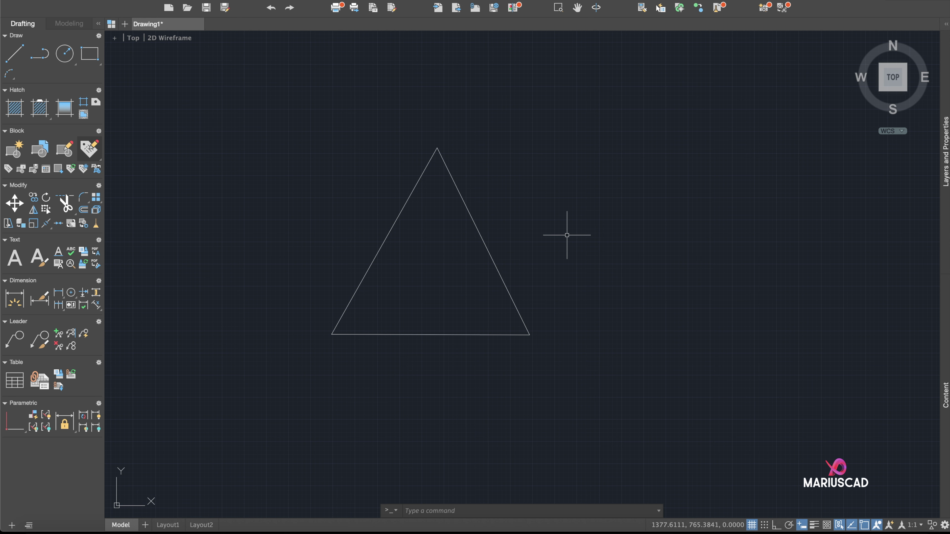
{"action": "scroll", "coordinate": [567, 235], "scroll_direction": "up", "scroll_amount": 5}
{"action": "scroll", "coordinate": [567, 236], "scroll_direction": "down", "scroll_amount": 8}
{"action": "scroll", "coordinate": [567, 236], "scroll_direction": "up", "scroll_amount": 8}
{"action": "scroll", "coordinate": [567, 237], "scroll_direction": "down", "scroll_amount": 5}
{"action": "mouse_move", "coordinate": [568, 237]}
{"action": "middle_mouse_down"}
{"action": "mouse_move", "coordinate": [590, 244]}
{"action": "mouse_move", "coordinate": [435, 225]}
{"action": "middle_mouse_up"}
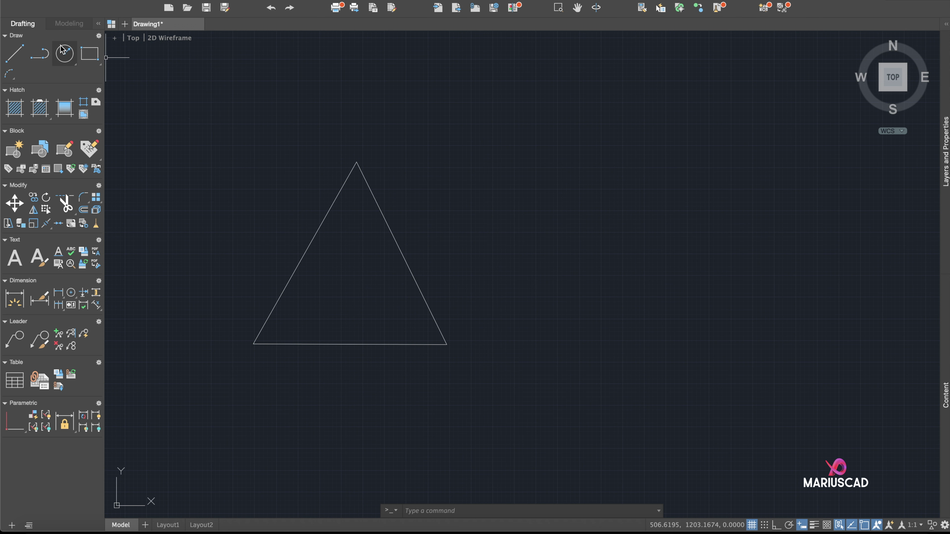
{"action": "left_click", "coordinate": [65, 55]}
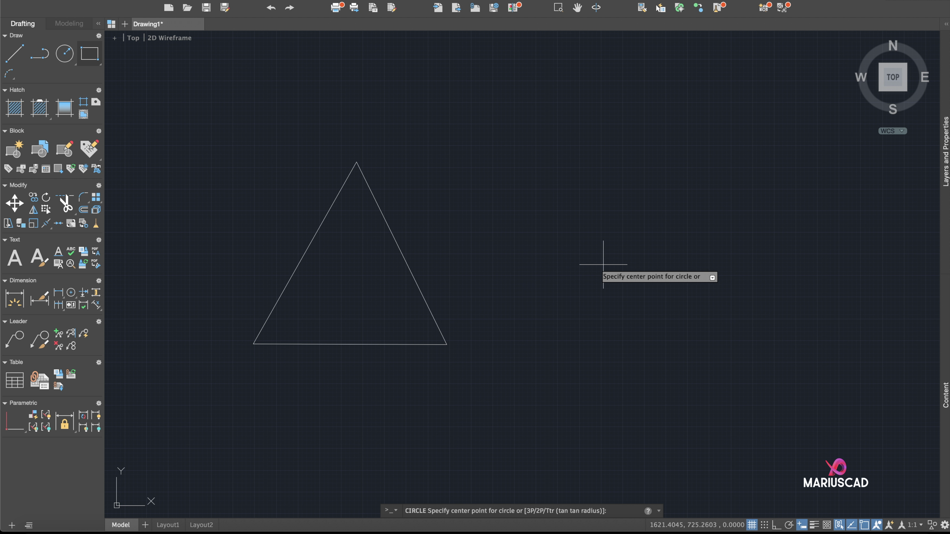
{"action": "left_click", "coordinate": [630, 251]}
{"action": "left_click", "coordinate": [714, 313]}
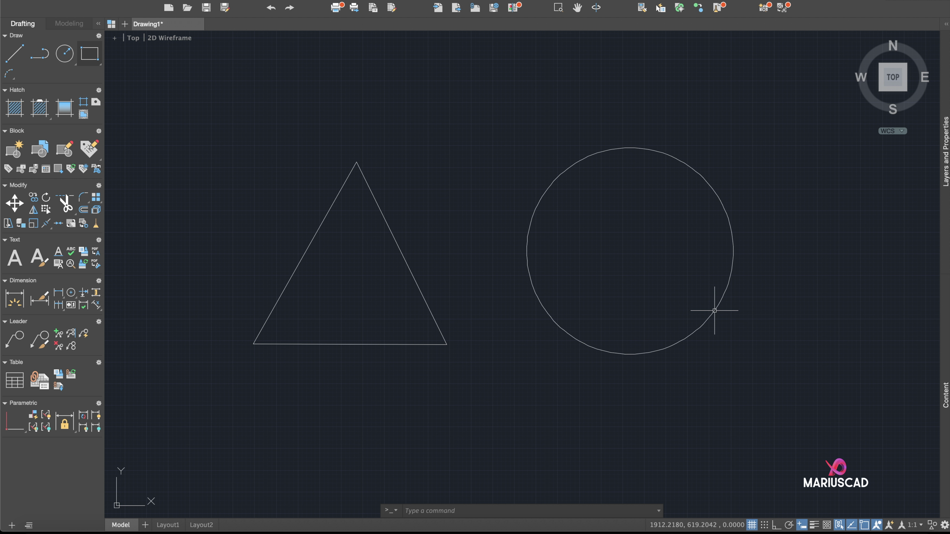
{"action": "middle_click_drag", "start_coordinate": [783, 291], "coordinate": [752, 304]}
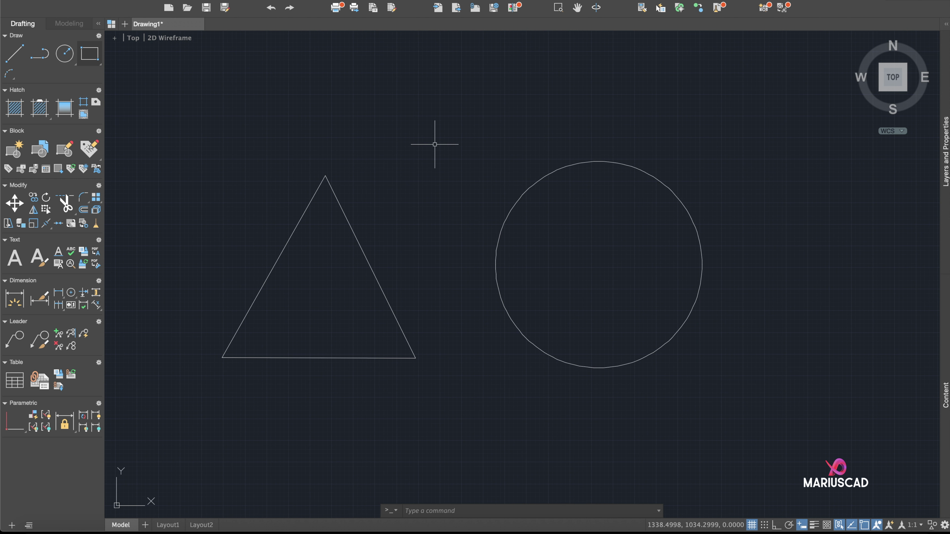
{"action": "type", "text": "line"}
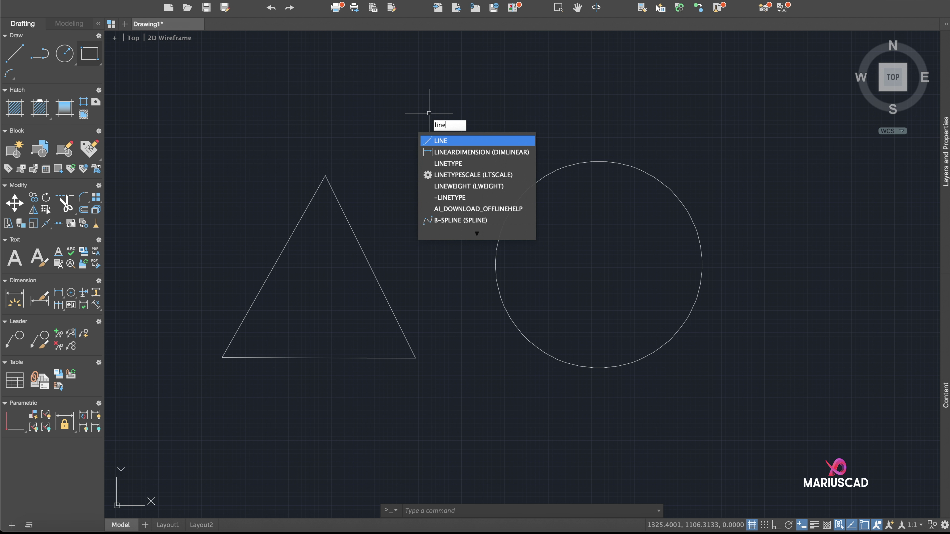
{"action": "key", "text": "Return"}
{"action": "left_click", "coordinate": [429, 113]}
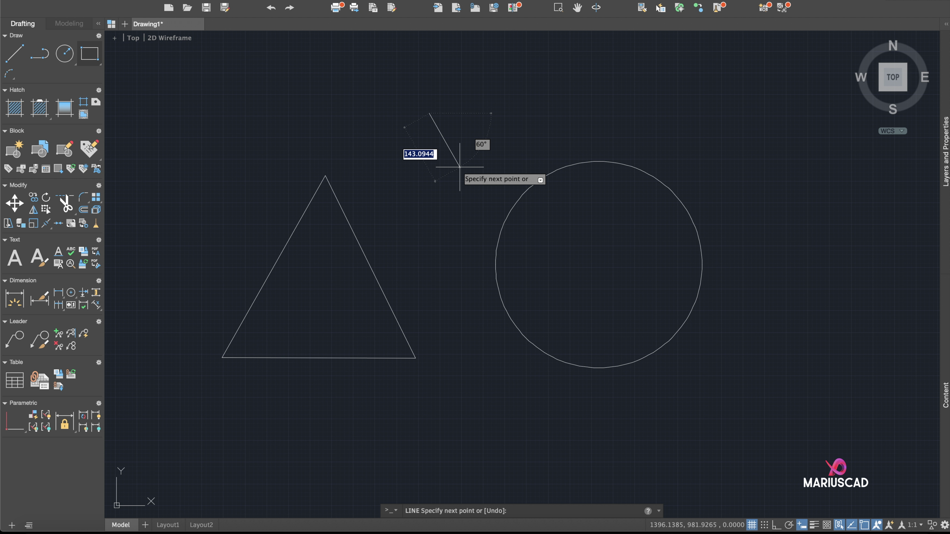
{"action": "key", "text": "Escape"}
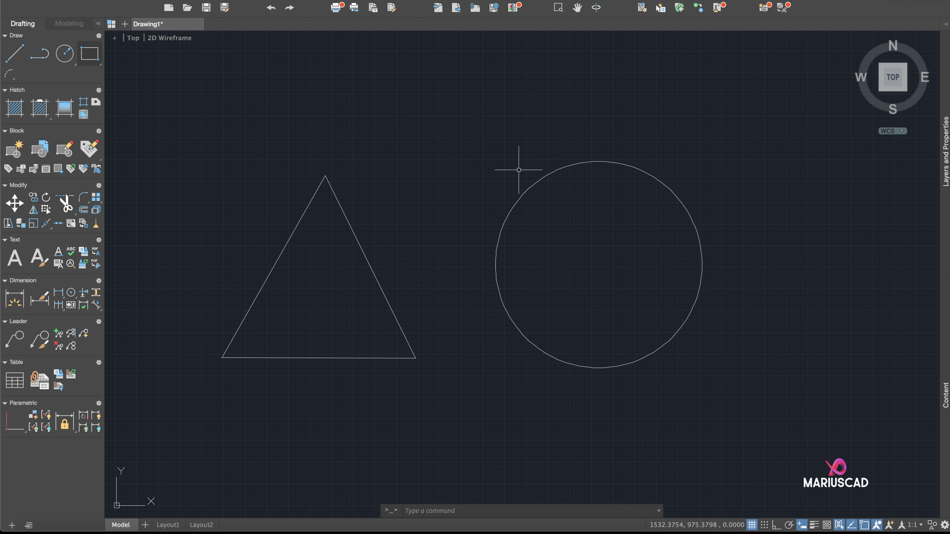
Select the circle and the three sides of the triangle, and clear the selection.
{"action": "left_click", "coordinate": [532, 186]}
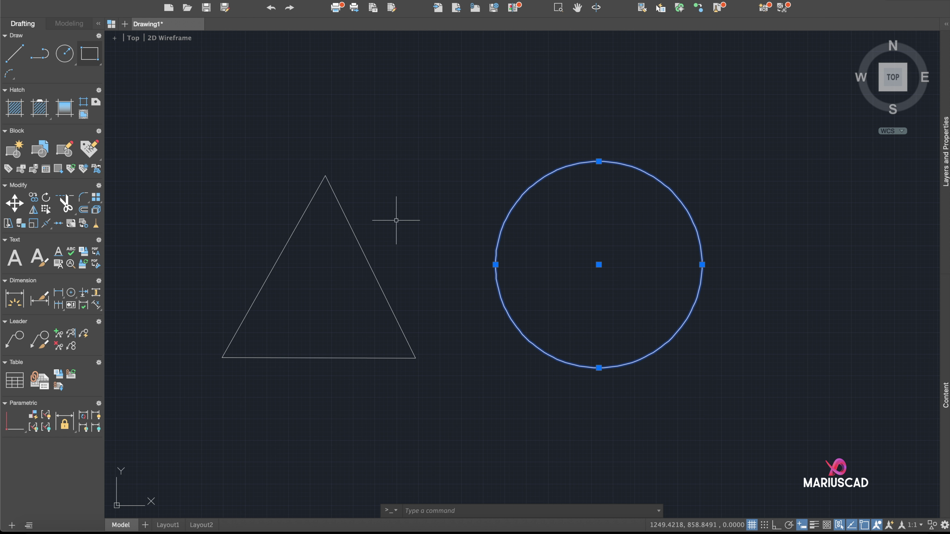
{"action": "left_click", "coordinate": [366, 254]}
{"action": "left_click", "coordinate": [279, 255]}
{"action": "left_click", "coordinate": [382, 358]}
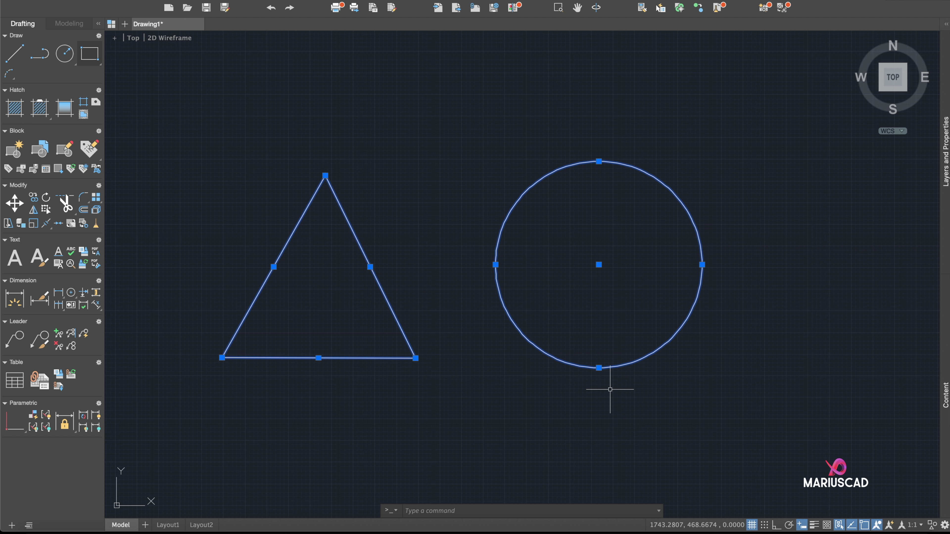
{"action": "key", "text": "Escape"}
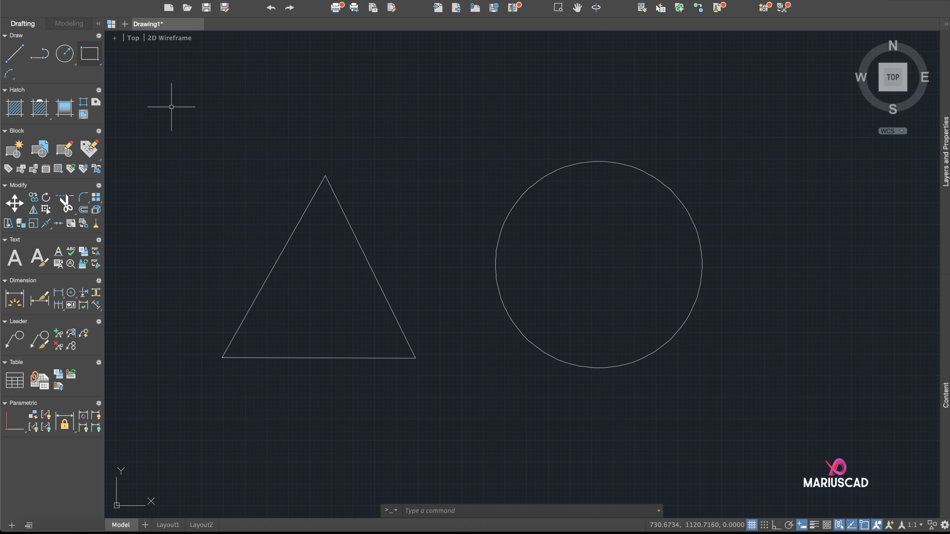
Try a window selection around the triangle and a crossing selection over the circle, cancelling both.
{"action": "left_click", "coordinate": [174, 100]}
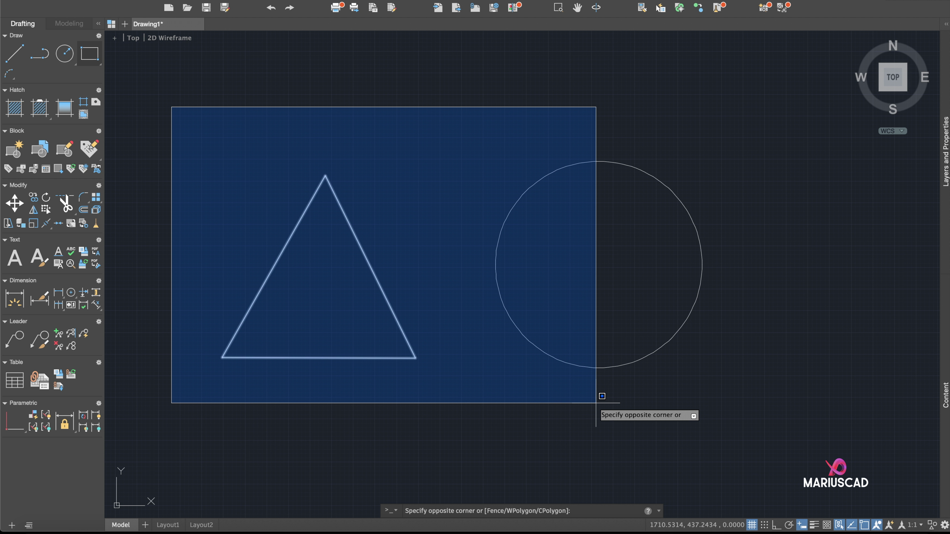
{"action": "key", "text": "Escape"}
{"action": "left_click", "coordinate": [828, 426]}
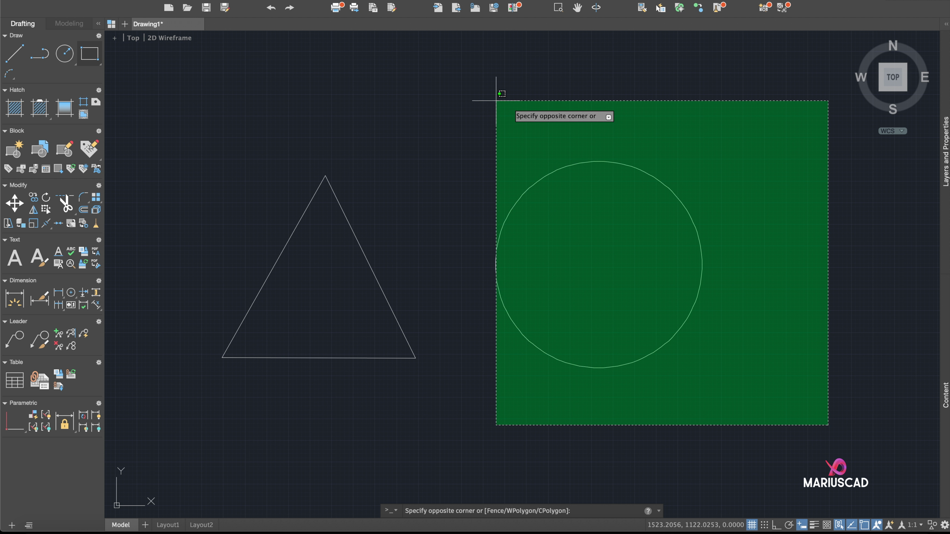
{"action": "key", "text": "Escape"}
Select the circle and the triangle's right and bottom sides with a crossing selection, add the left side, and clear the selection.
{"action": "left_click", "coordinate": [780, 414]}
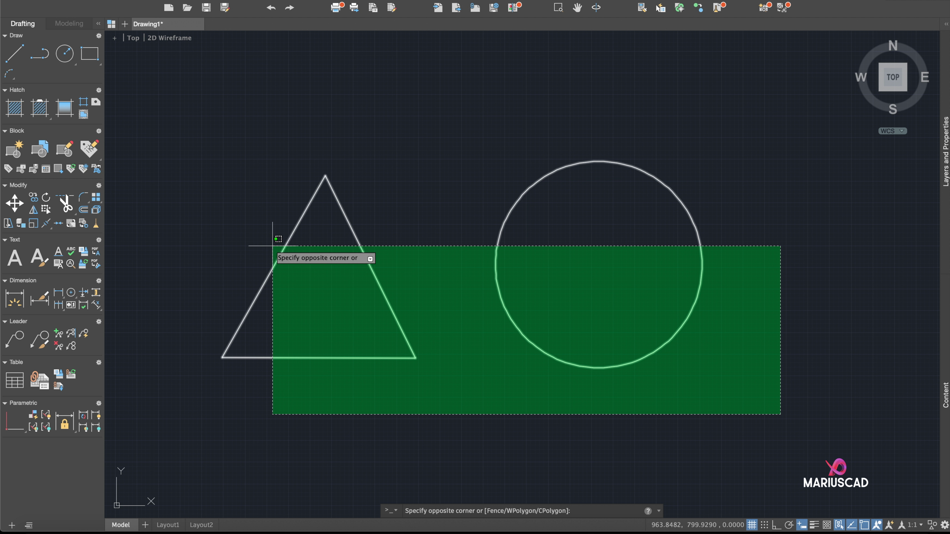
{"action": "left_click", "coordinate": [308, 272]}
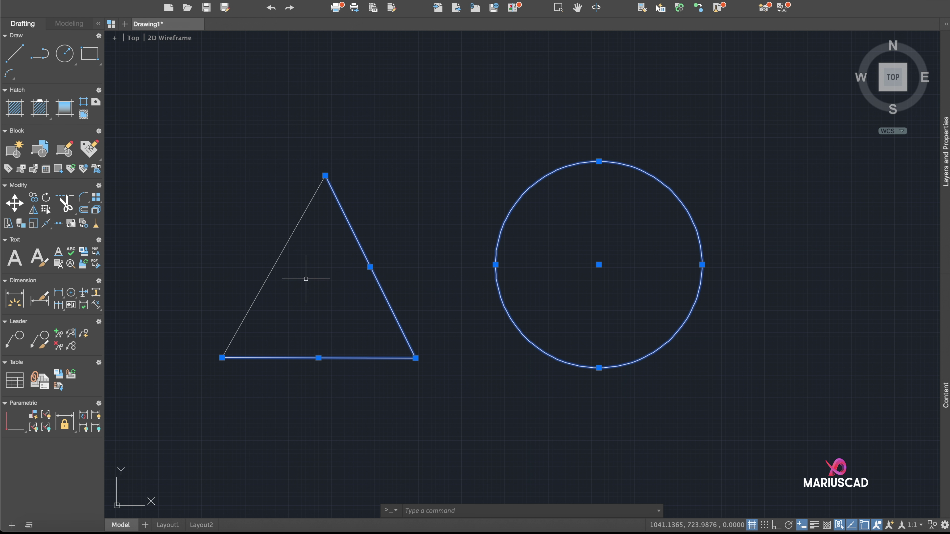
{"action": "left_click", "coordinate": [306, 278]}
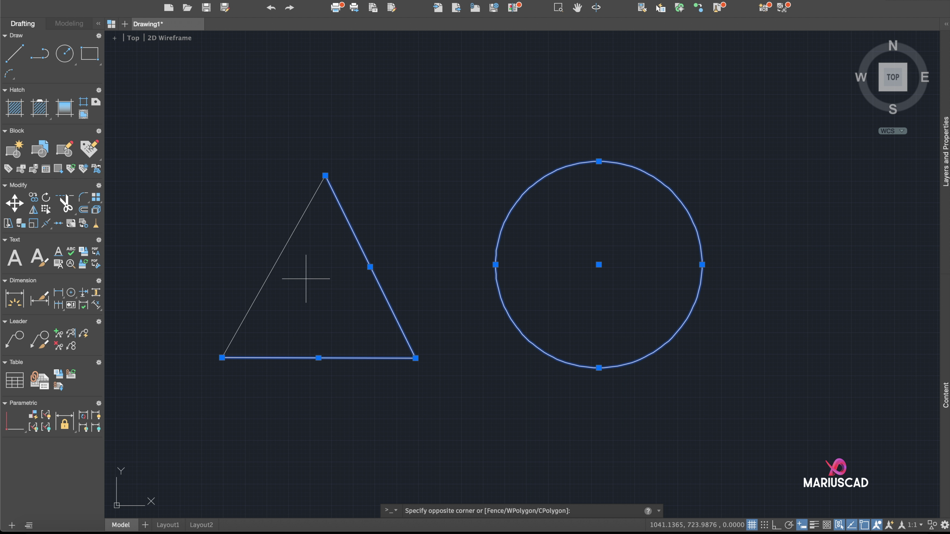
{"action": "left_click", "coordinate": [221, 204]}
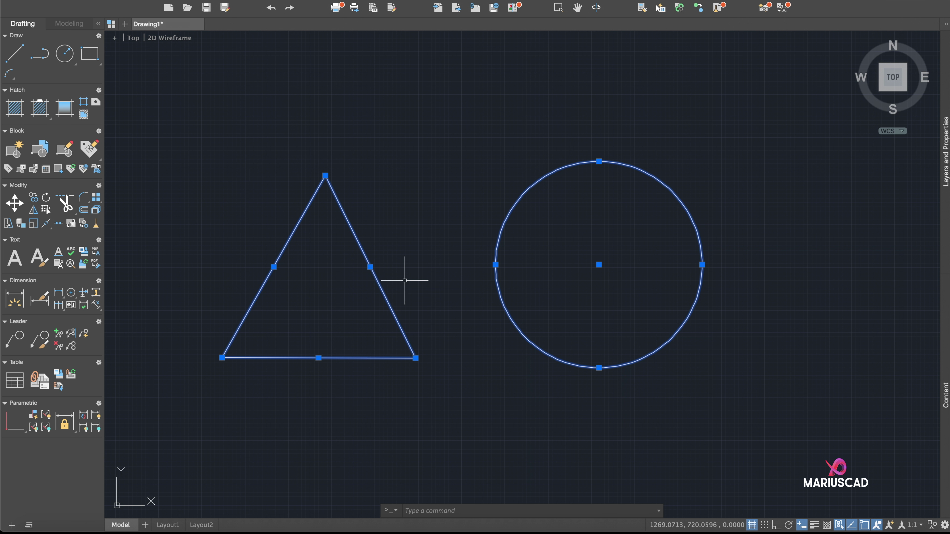
{"action": "key", "text": "Escape"}
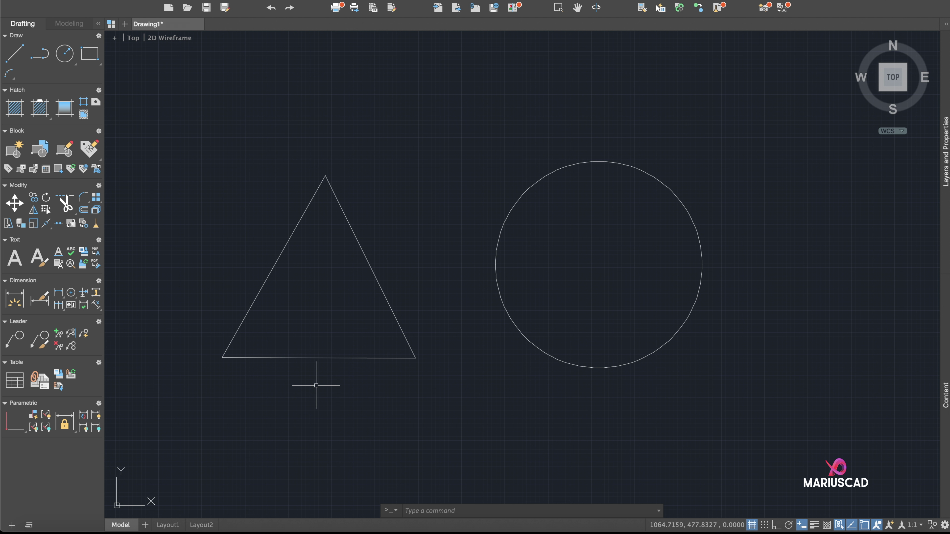
Select the whole triangle with a window selection, add the circle with a crossing selection, and clear the selection.
{"action": "left_click", "coordinate": [183, 411]}
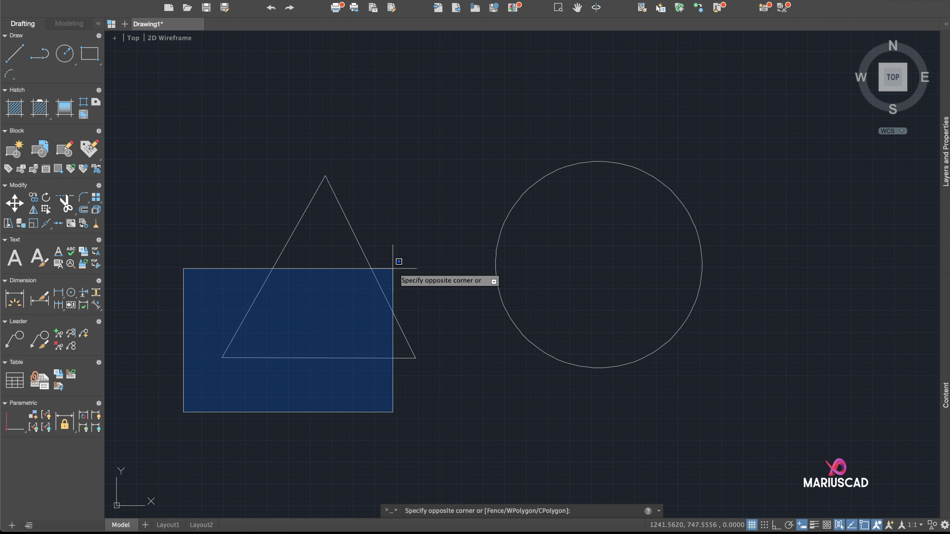
{"action": "left_click", "coordinate": [455, 131]}
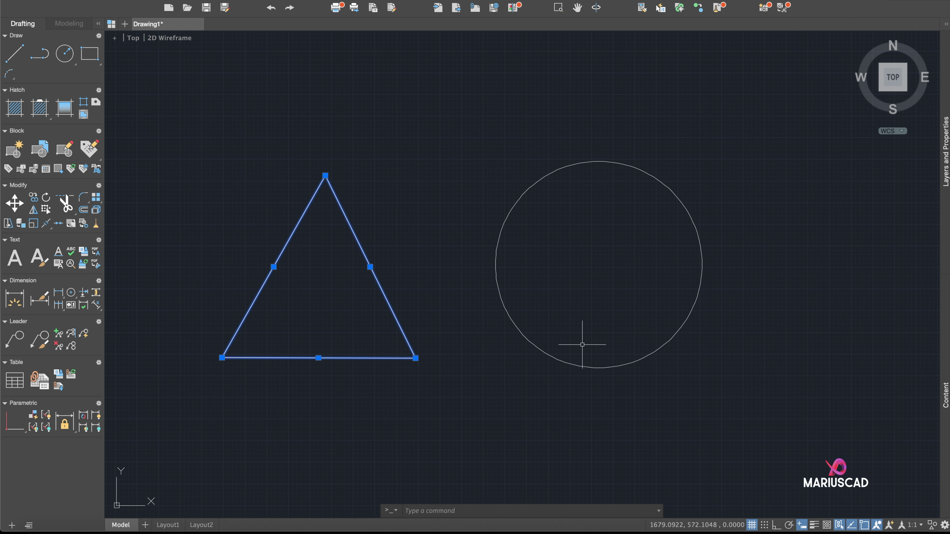
{"action": "left_click", "coordinate": [475, 400]}
{"action": "left_click", "coordinate": [648, 258]}
{"action": "left_click", "coordinate": [804, 428]}
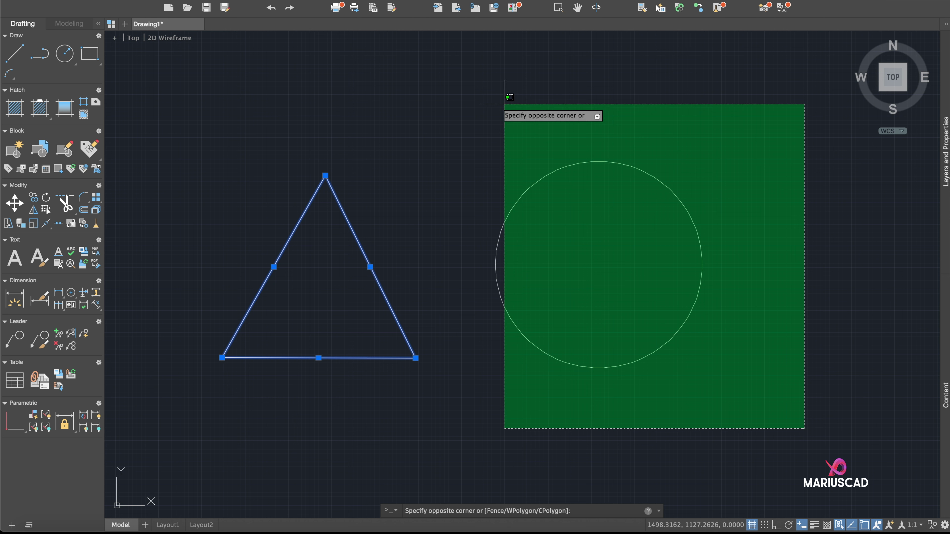
{"action": "left_click", "coordinate": [463, 102]}
{"action": "key", "text": "Escape"}
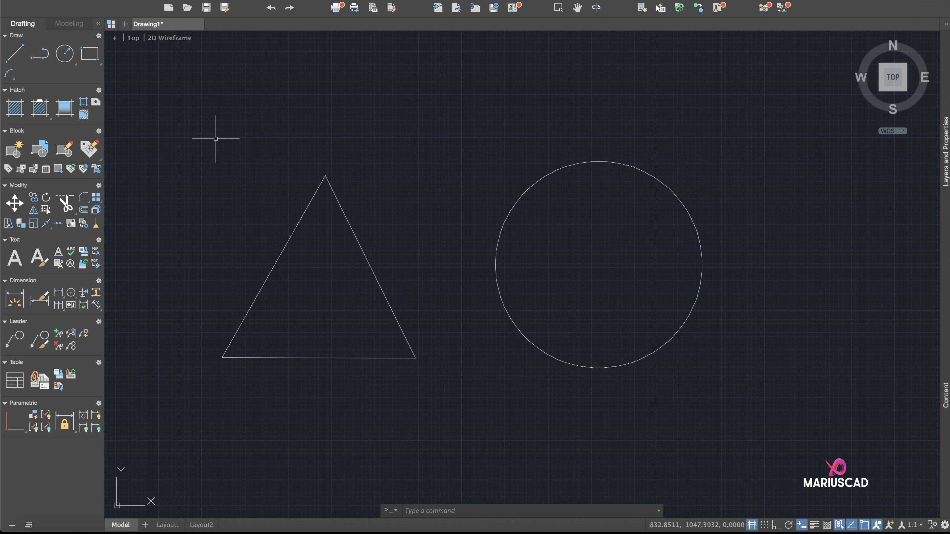
Delete the triangle and the circle from the drawing.
{"action": "mouse_move", "coordinate": [216, 139]}
{"action": "left_mouse_down"}
{"action": "mouse_move", "coordinate": [374, 140]}
{"action": "mouse_move", "coordinate": [456, 187]}
{"action": "mouse_move", "coordinate": [651, 112]}
{"action": "mouse_move", "coordinate": [779, 197]}
{"action": "mouse_move", "coordinate": [799, 283]}
{"action": "mouse_move", "coordinate": [731, 400]}
{"action": "mouse_move", "coordinate": [652, 437]}
{"action": "mouse_move", "coordinate": [495, 389]}
{"action": "mouse_move", "coordinate": [464, 333]}
{"action": "mouse_move", "coordinate": [431, 372]}
{"action": "mouse_move", "coordinate": [316, 424]}
{"action": "mouse_move", "coordinate": [205, 408]}
{"action": "mouse_move", "coordinate": [184, 338]}
{"action": "mouse_move", "coordinate": [212, 205]}
{"action": "left_mouse_up"}
{"action": "key", "text": "Delete"}
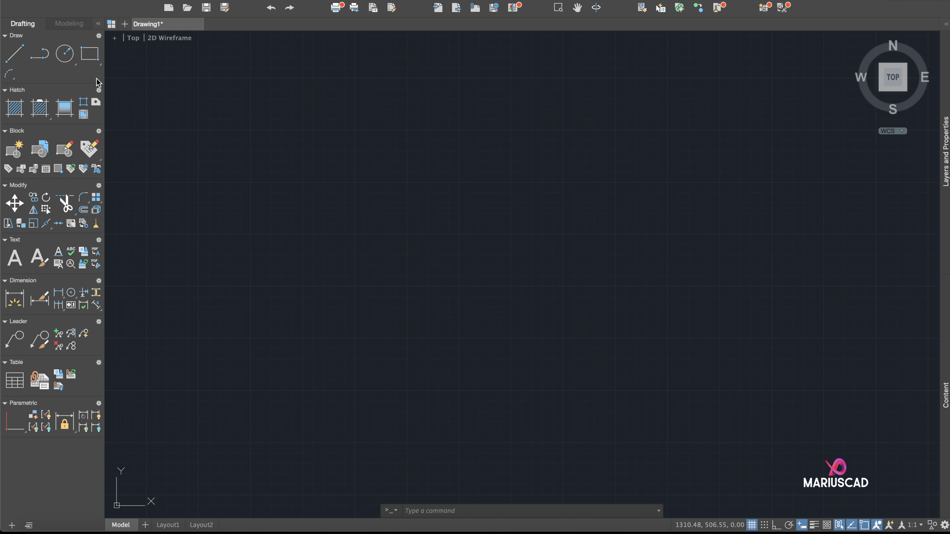
Draw a single line 100 units long, rising slightly to the right at about 6°.
{"action": "left_click", "coordinate": [10, 58]}
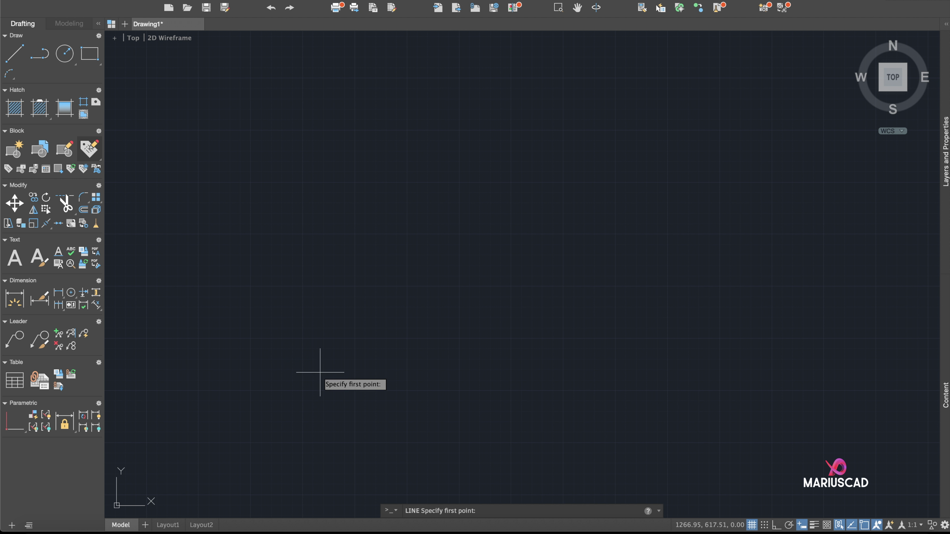
{"action": "left_click", "coordinate": [313, 423]}
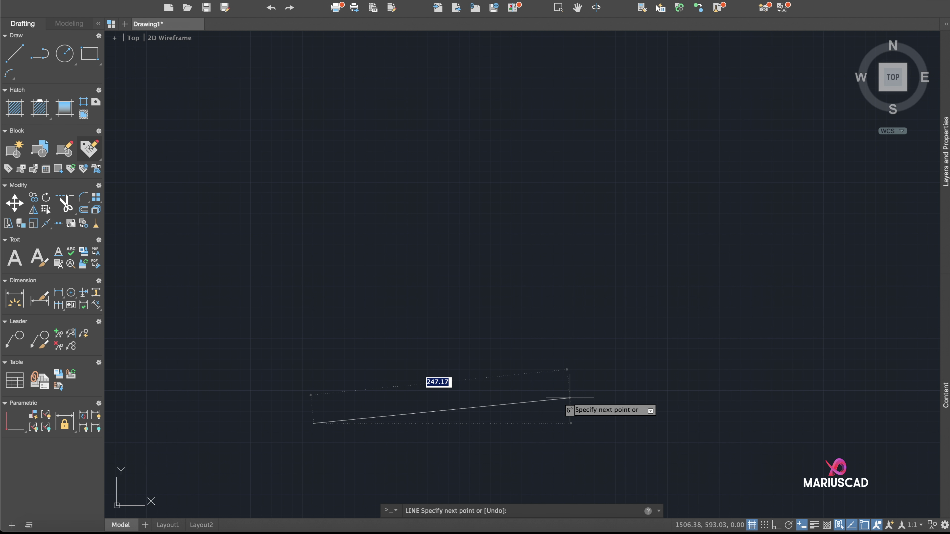
{"action": "type", "text": "100"}
{"action": "key", "text": "Return"}
{"action": "key", "text": "Escape"}
{"action": "scroll", "coordinate": [351, 412], "scroll_direction": "up", "scroll_amount": 4}
{"action": "middle_click_drag", "start_coordinate": [357, 422], "coordinate": [409, 251]}
{"action": "scroll", "coordinate": [402, 262], "scroll_direction": "up", "scroll_amount": 2}
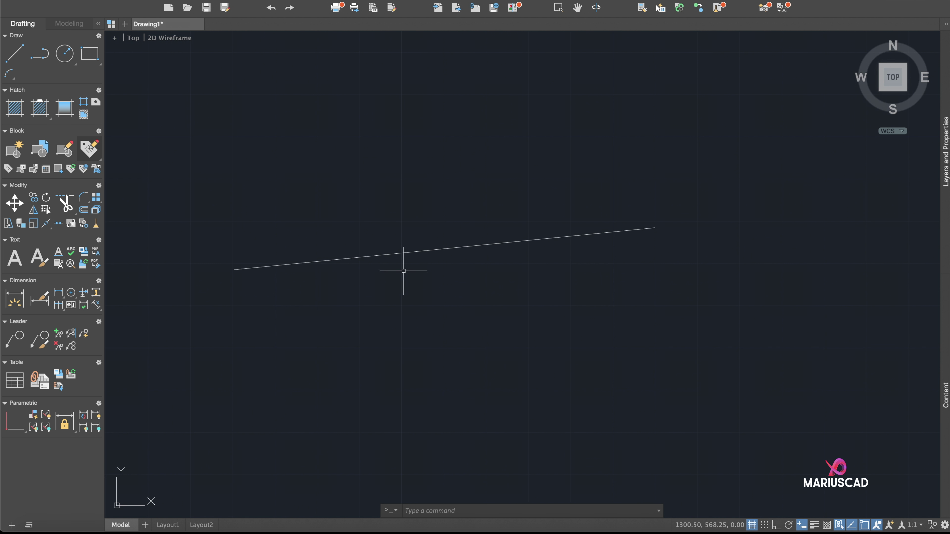
{"action": "middle_click_drag", "start_coordinate": [521, 284], "coordinate": [511, 339]}
{"action": "scroll", "coordinate": [511, 339], "scroll_direction": "down", "scroll_amount": 2}
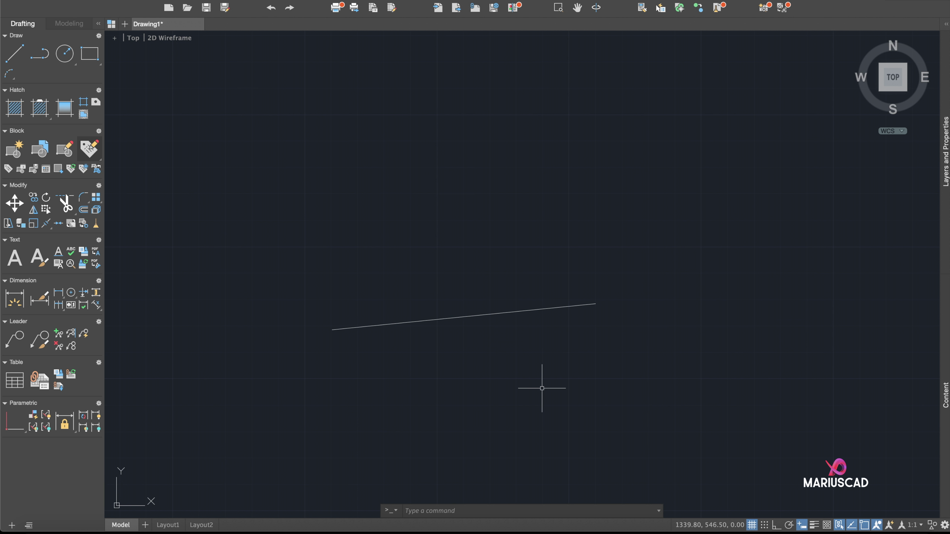
Delete the slightly inclined 100-unit line with a crossing selection.
{"action": "left_click", "coordinate": [579, 340]}
{"action": "left_click", "coordinate": [473, 242]}
{"action": "key", "text": "Delete"}
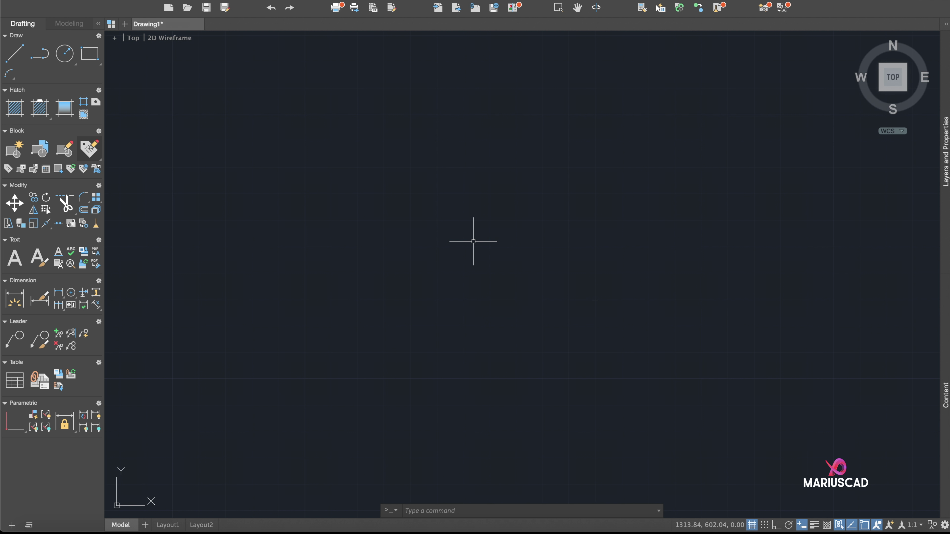
Turn on Ortho mode and draw a horizontal line 100 units long to the right.
{"action": "left_click", "coordinate": [777, 525]}
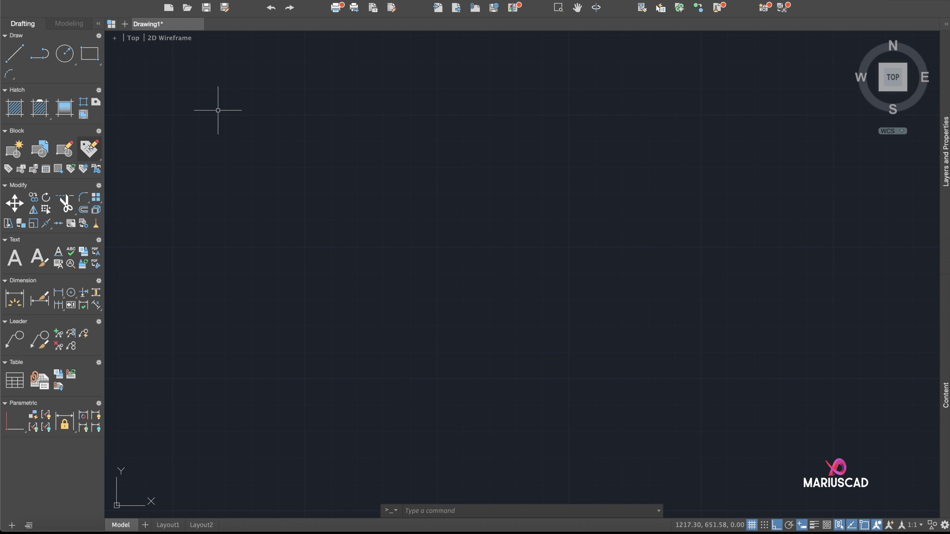
{"action": "left_click", "coordinate": [15, 53]}
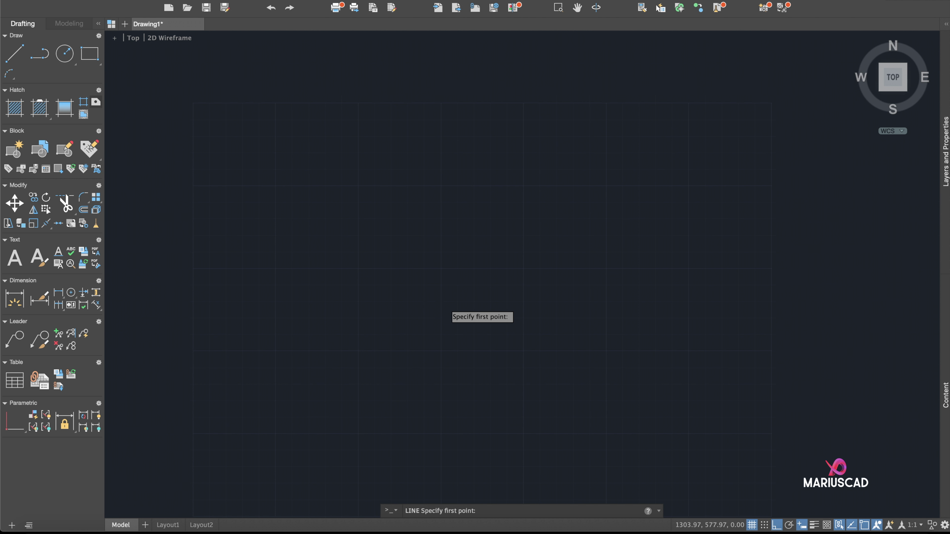
{"action": "left_click", "coordinate": [394, 310]}
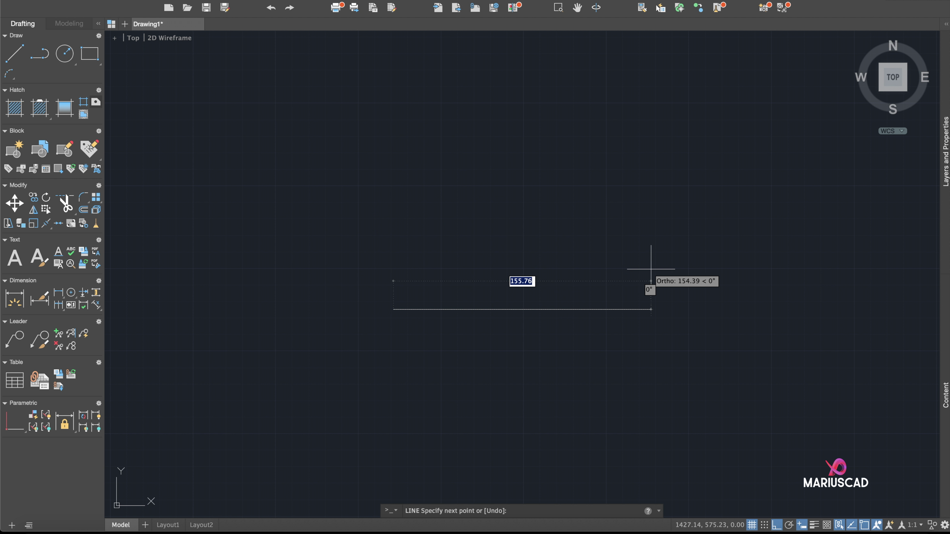
{"action": "middle_click_drag", "start_coordinate": [647, 270], "coordinate": [592, 309]}
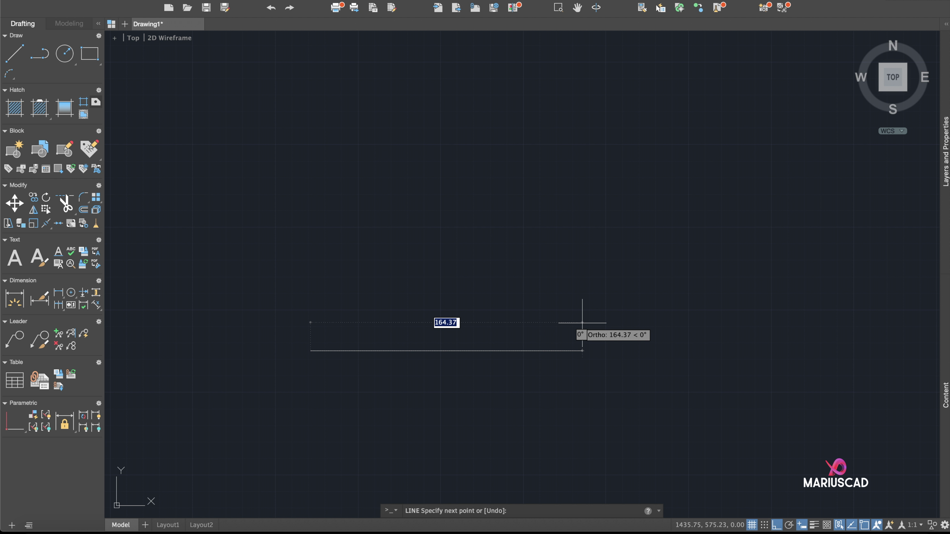
{"action": "type", "text": "100"}
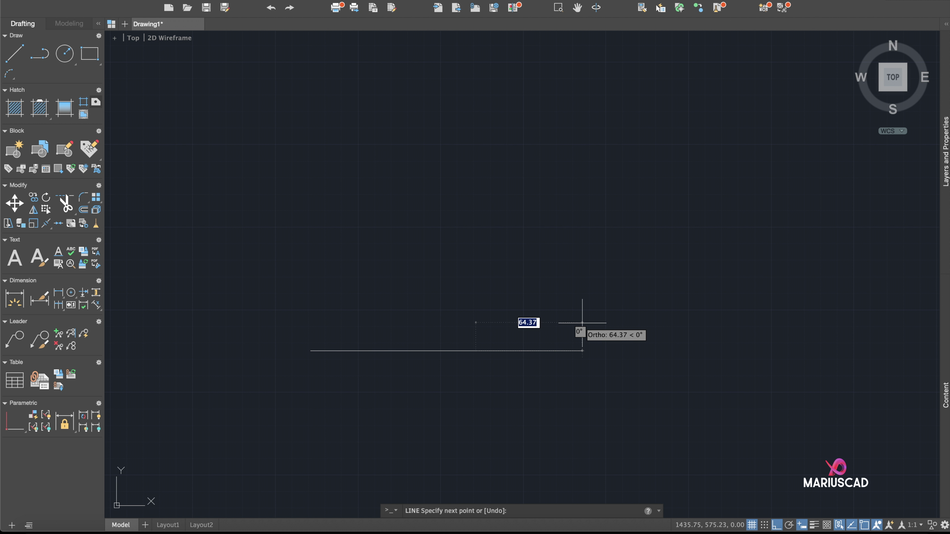
{"action": "key", "text": "Return"}
{"action": "key", "text": "Escape"}
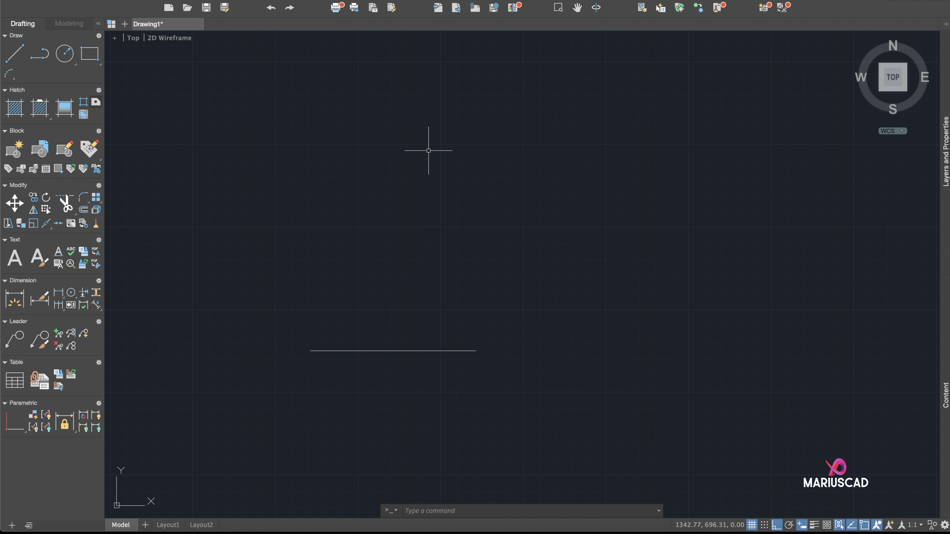
From the horizontal line's right end, draw four connected orthogonal segments: up, left, up again, and a long one right.
{"action": "left_click", "coordinate": [387, 351]}
{"action": "left_click", "coordinate": [14, 53]}
{"action": "left_click", "coordinate": [476, 351]}
{"action": "left_click", "coordinate": [480, 254]}
{"action": "left_click", "coordinate": [360, 221]}
{"action": "left_click", "coordinate": [349, 143]}
{"action": "left_click", "coordinate": [734, 135]}
{"action": "key", "text": "Return"}
{"action": "middle_click_drag", "start_coordinate": [664, 210], "coordinate": [585, 291]}
{"action": "scroll", "coordinate": [585, 291], "scroll_direction": "down", "scroll_amount": 3}
{"action": "scroll", "coordinate": [605, 258], "scroll_direction": "up", "scroll_amount": 3}
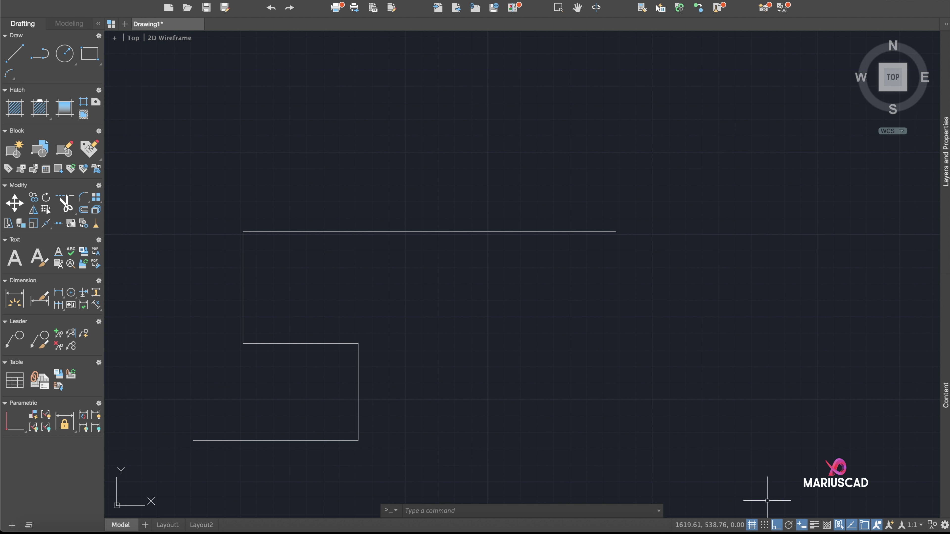
Turn off Ortho mode and draw a 100-unit line at a 30° angle from the right end of the upper horizontal line.
{"action": "left_click", "coordinate": [776, 525]}
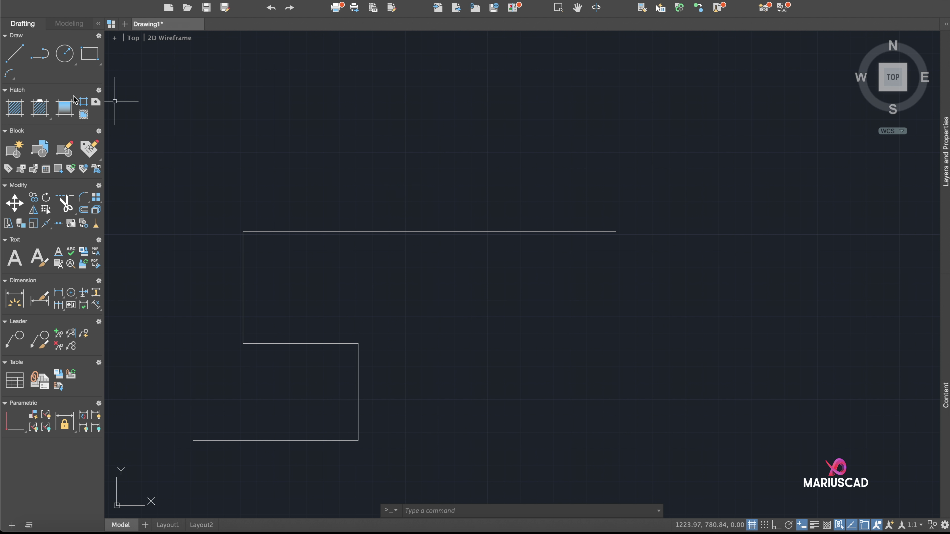
{"action": "left_click", "coordinate": [20, 57]}
{"action": "left_click", "coordinate": [615, 231]}
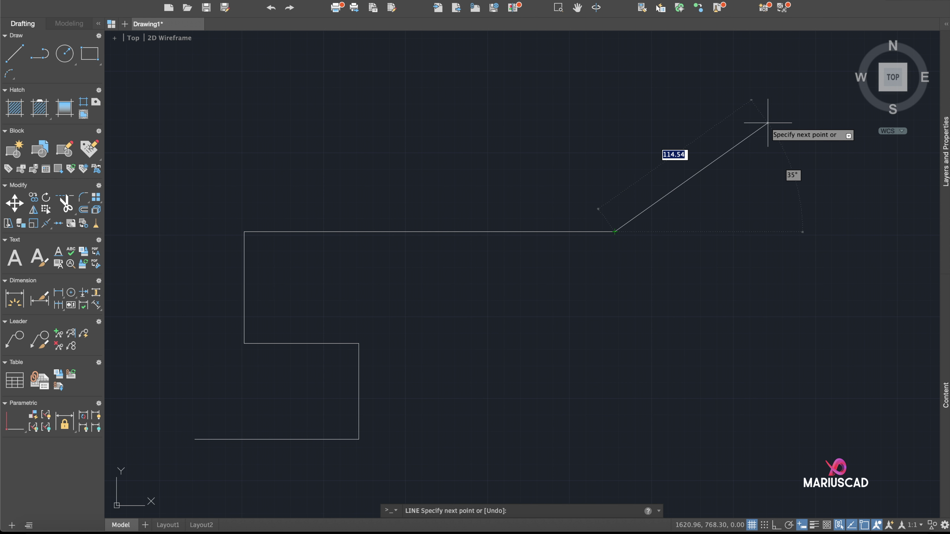
{"action": "mouse_move", "coordinate": [769, 125]}
{"action": "middle_mouse_down"}
{"action": "mouse_move", "coordinate": [713, 157]}
{"action": "mouse_move", "coordinate": [705, 171]}
{"action": "middle_mouse_up"}
{"action": "scroll", "coordinate": [713, 157], "scroll_direction": "down", "scroll_amount": 2}
{"action": "scroll", "coordinate": [706, 171], "scroll_direction": "up", "scroll_amount": 2}
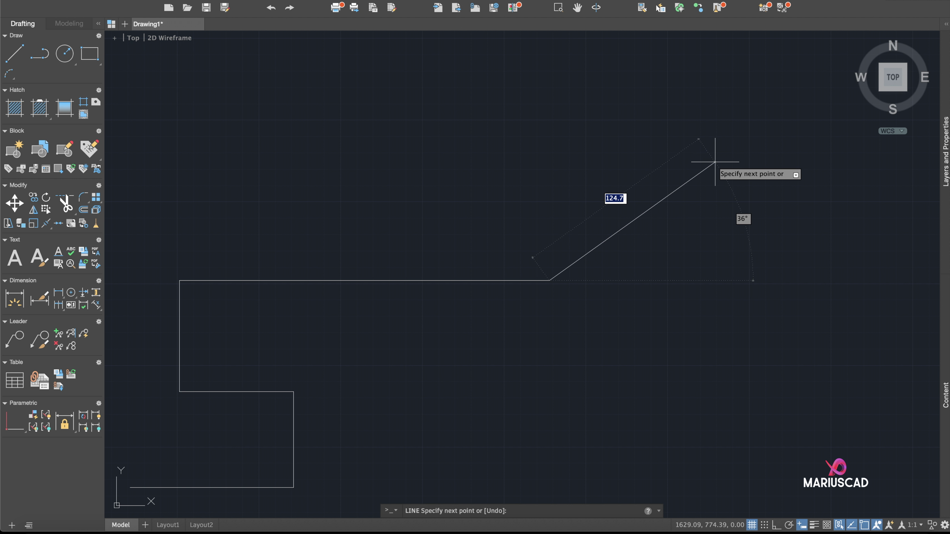
{"action": "type", "text": "< "}
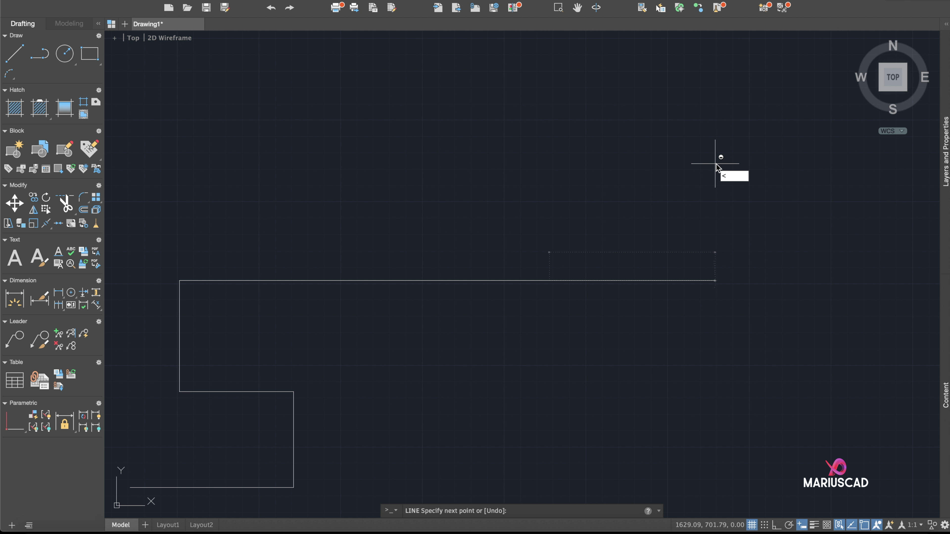
{"action": "type", "text": "30"}
{"action": "key", "text": "Return"}
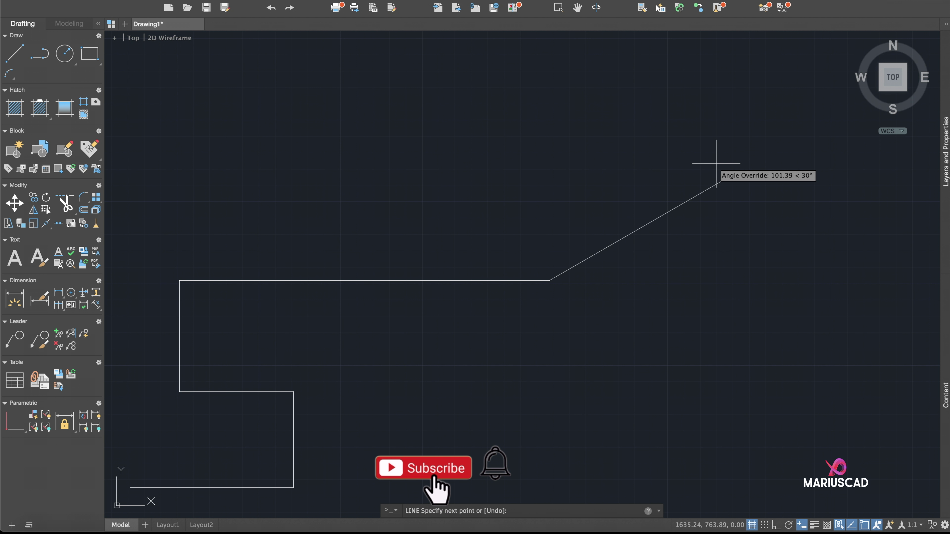
{"action": "middle_click_drag", "start_coordinate": [757, 134], "coordinate": [633, 175]}
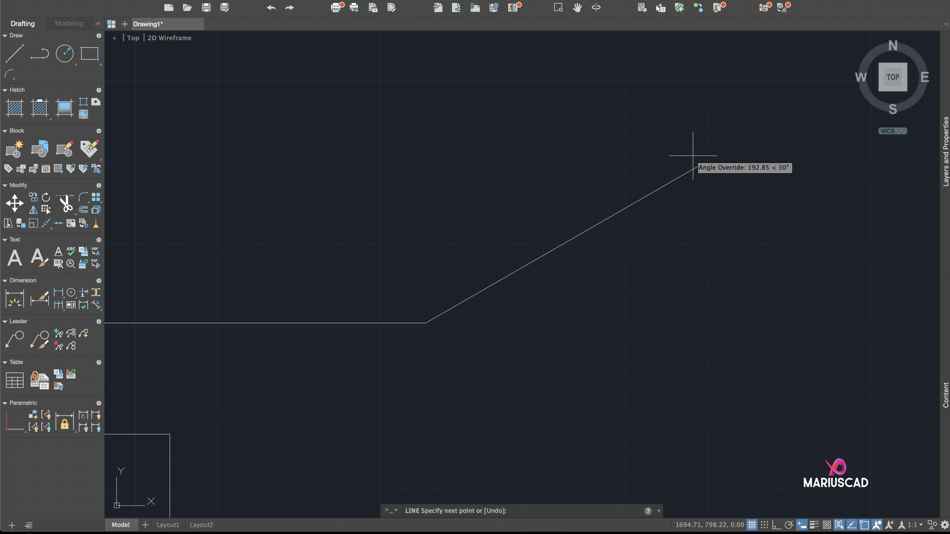
{"action": "type", "text": "100"}
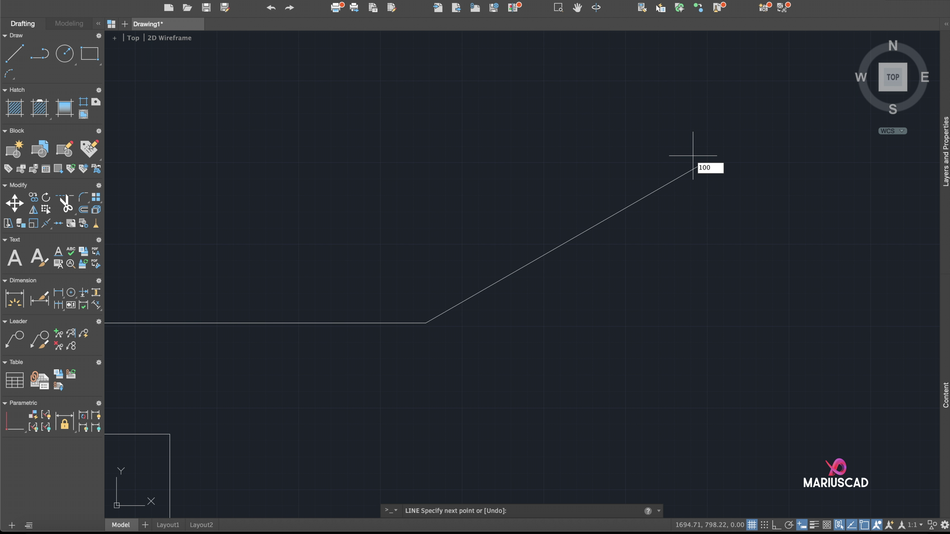
{"action": "key", "text": "Return"}
{"action": "key", "text": "Escape"}
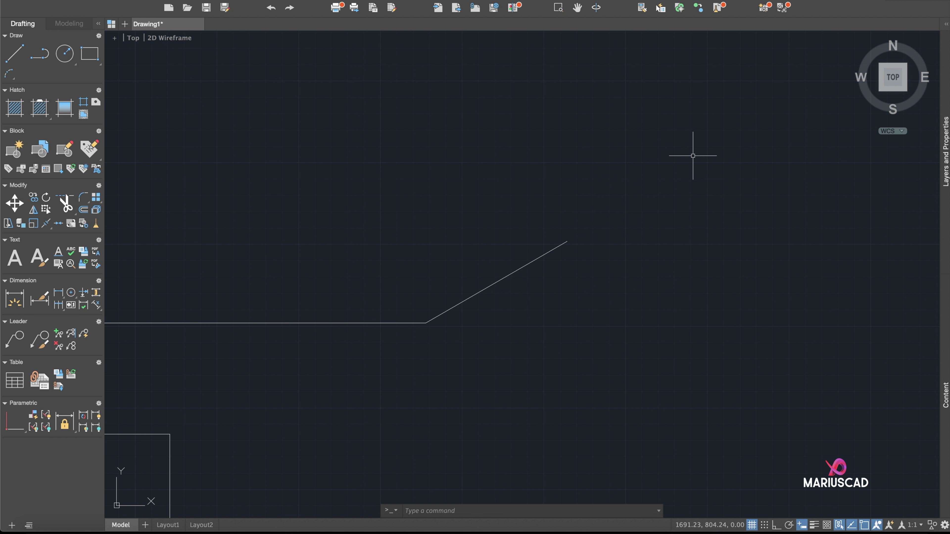
Delete the 30° line at the end of the upper horizontal line.
{"action": "left_click", "coordinate": [497, 280]}
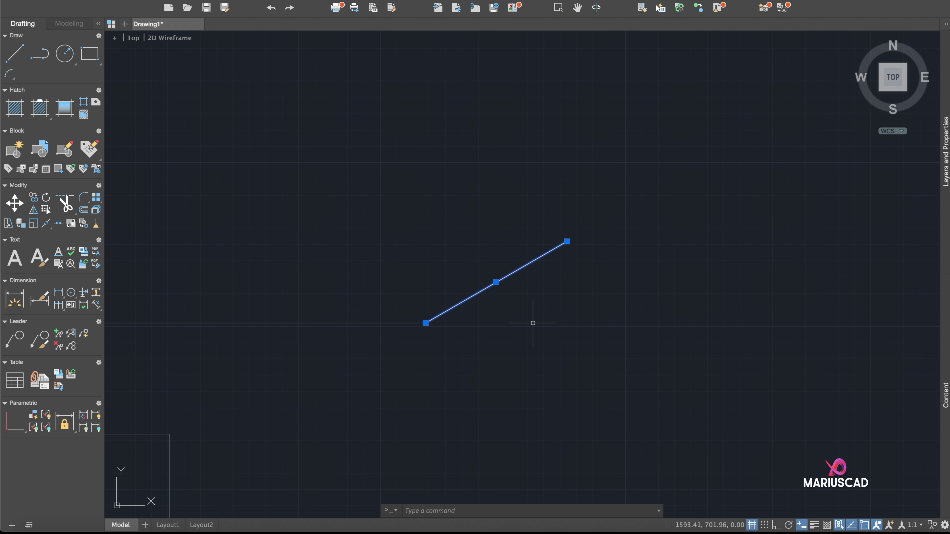
{"action": "key", "text": "Escape"}
{"action": "left_click", "coordinate": [617, 296]}
{"action": "left_click", "coordinate": [510, 220]}
{"action": "key", "text": "Delete"}
Draw a 100-unit line at 30° from the right end of the upper horizontal line, switching Ortho mode on and back off partway through.
{"action": "type", "text": "l"}
{"action": "key", "text": "Return"}
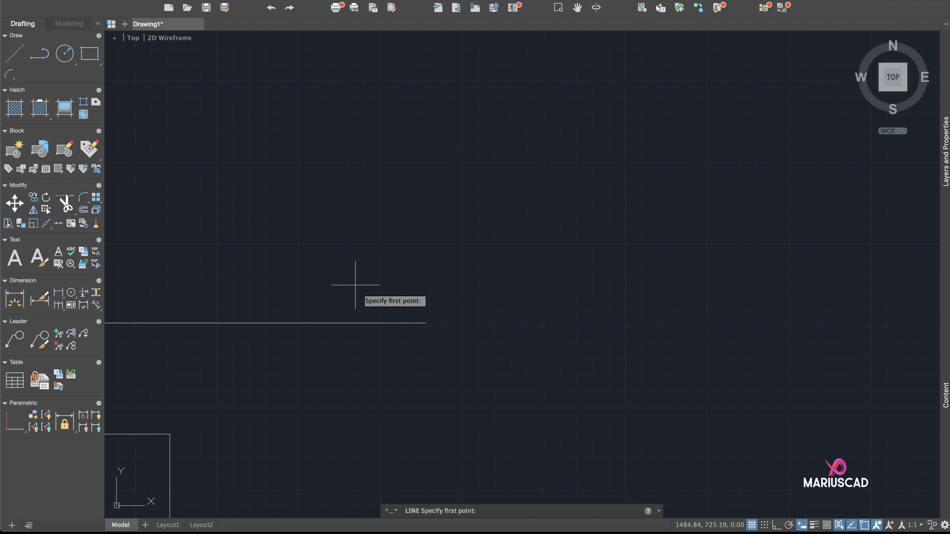
{"action": "left_click", "coordinate": [427, 325]}
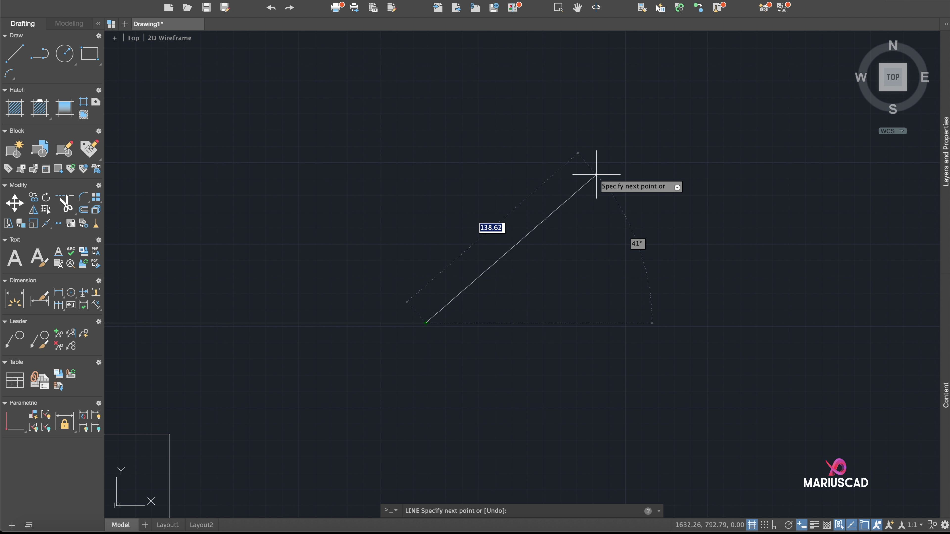
{"action": "key", "text": "F8"}
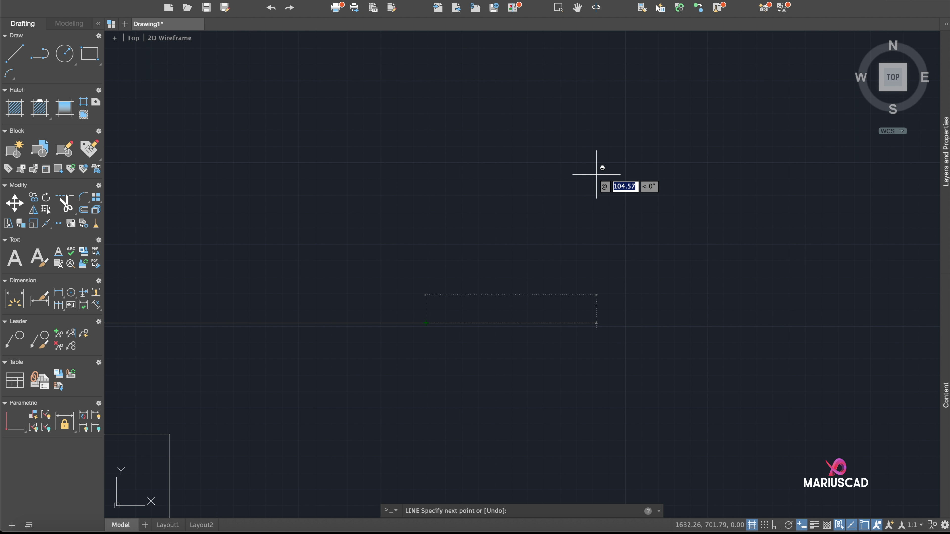
{"action": "type", "text": "100"}
{"action": "key", "text": "Tab"}
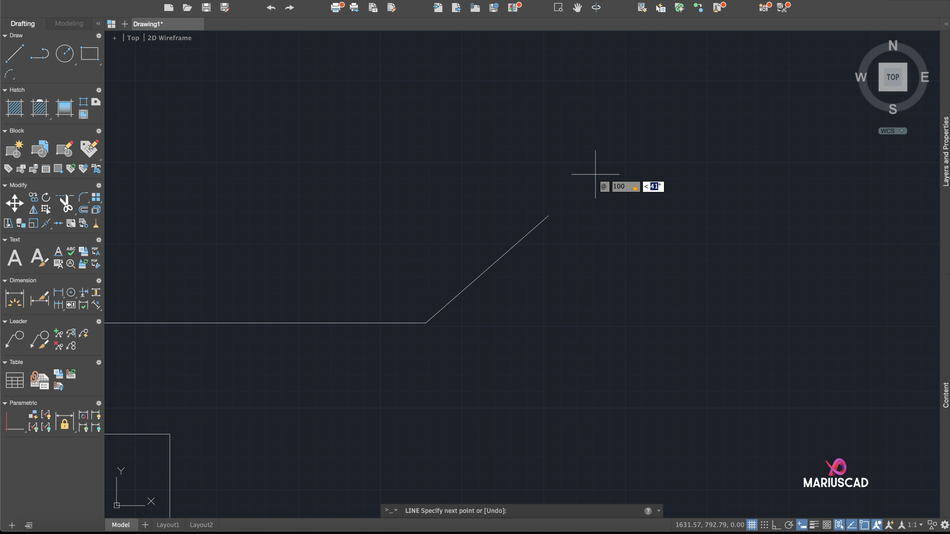
{"action": "key", "text": "Return"}
{"action": "key", "text": "Return"}
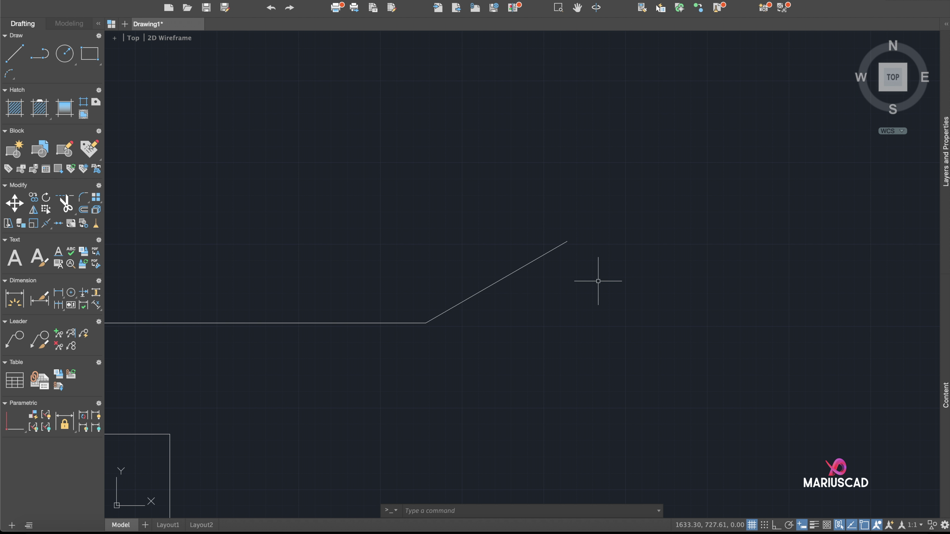
Select the 30° line with a crossing window and delete it.
{"action": "left_click", "coordinate": [547, 318]}
{"action": "left_click", "coordinate": [510, 259]}
{"action": "key", "text": "Delete"}
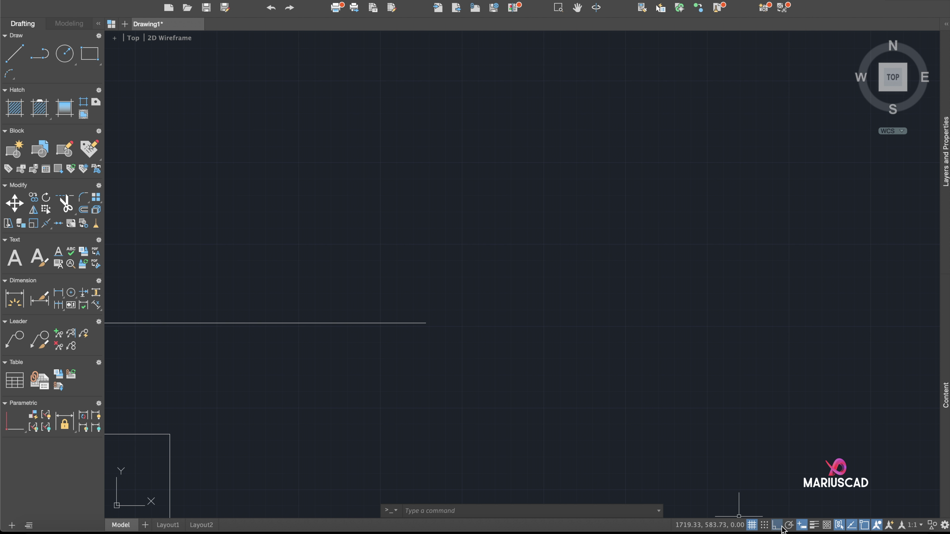
Enable polar tracking at 30° and draw a 100-unit line along the 30° direction from the upper horizontal line's right end.
{"action": "left_click", "coordinate": [790, 529]}
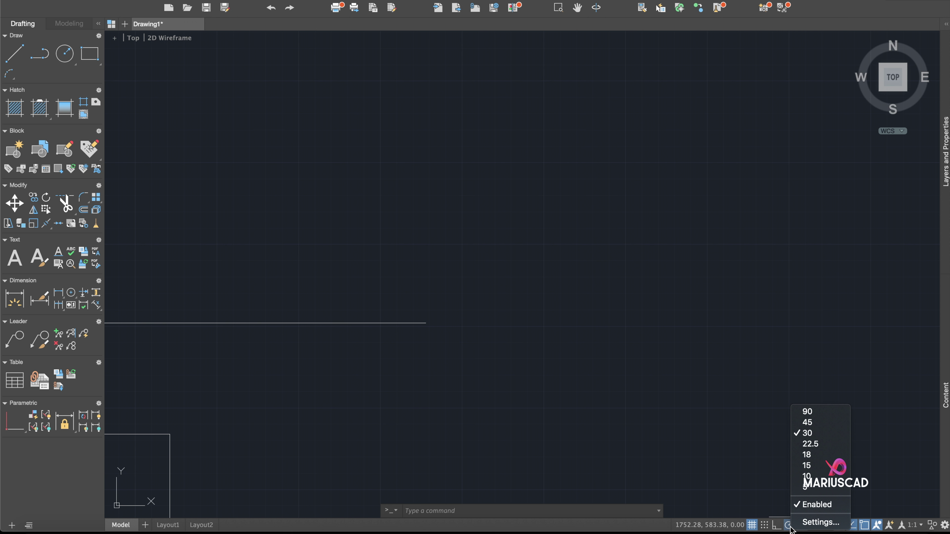
{"action": "left_click", "coordinate": [810, 444]}
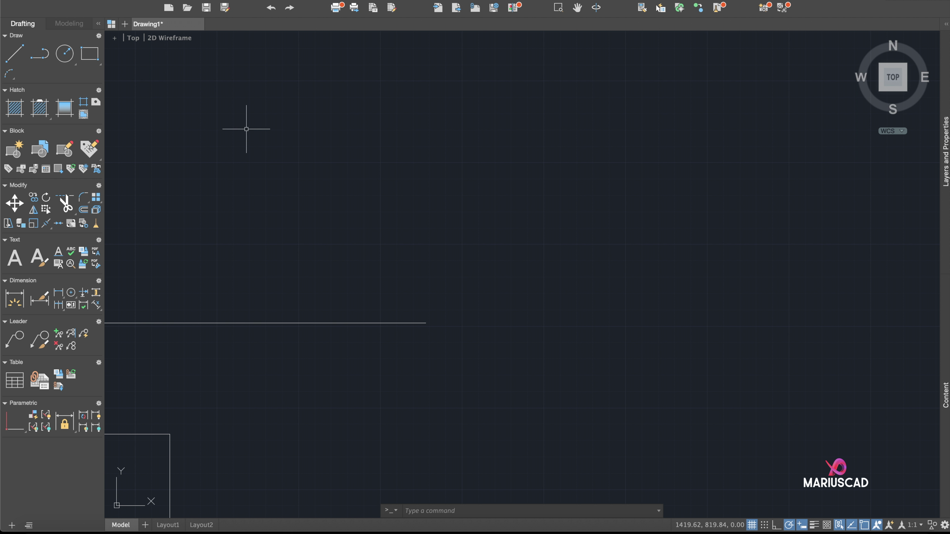
{"action": "left_click", "coordinate": [14, 53]}
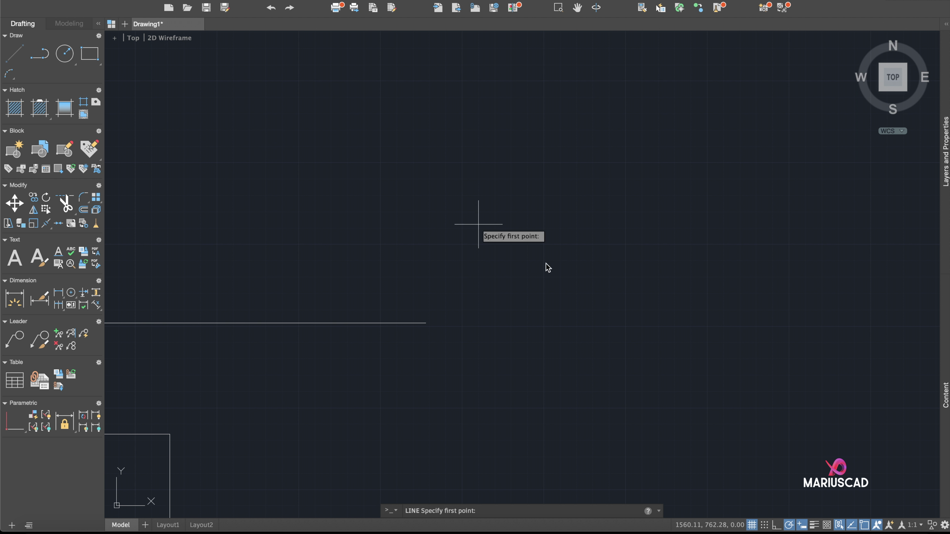
{"action": "left_click", "coordinate": [426, 323]}
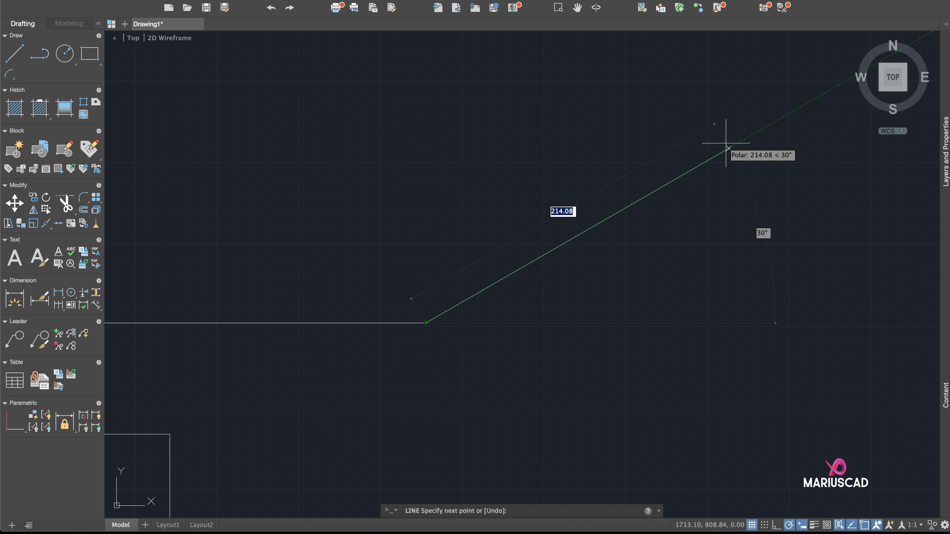
{"action": "type", "text": "100"}
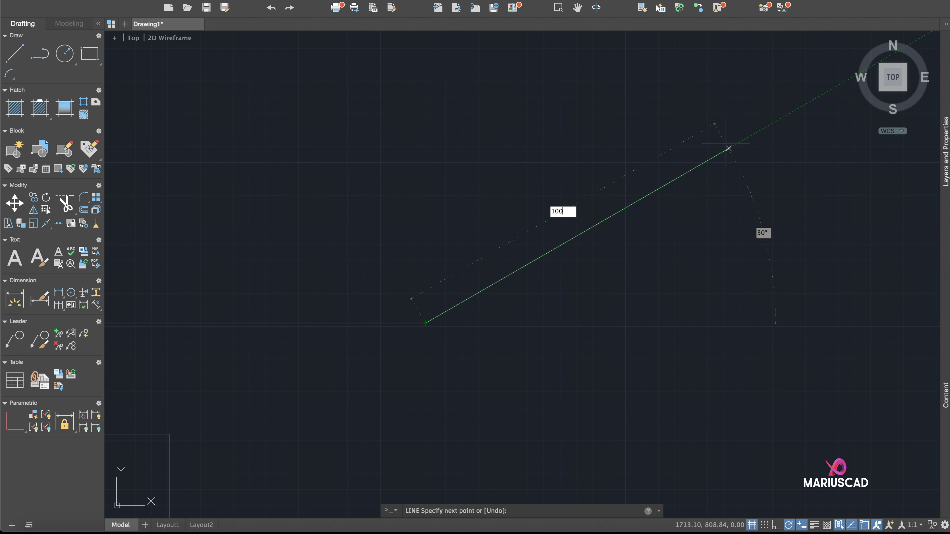
{"action": "key", "text": "Return"}
{"action": "key", "text": "Return"}
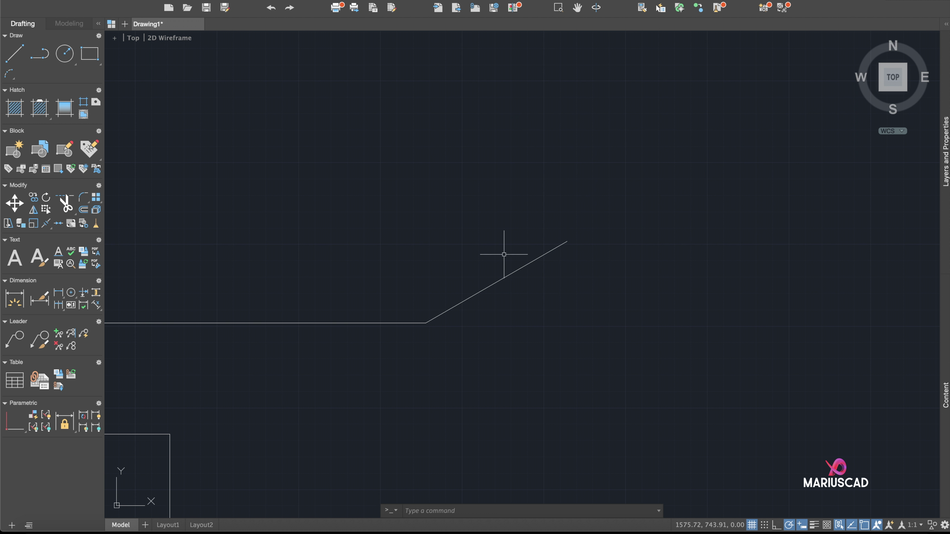
Select the angled line and the connected segments one by one to examine whether they are separate objects, and clear the selection.
{"action": "left_click", "coordinate": [505, 280]}
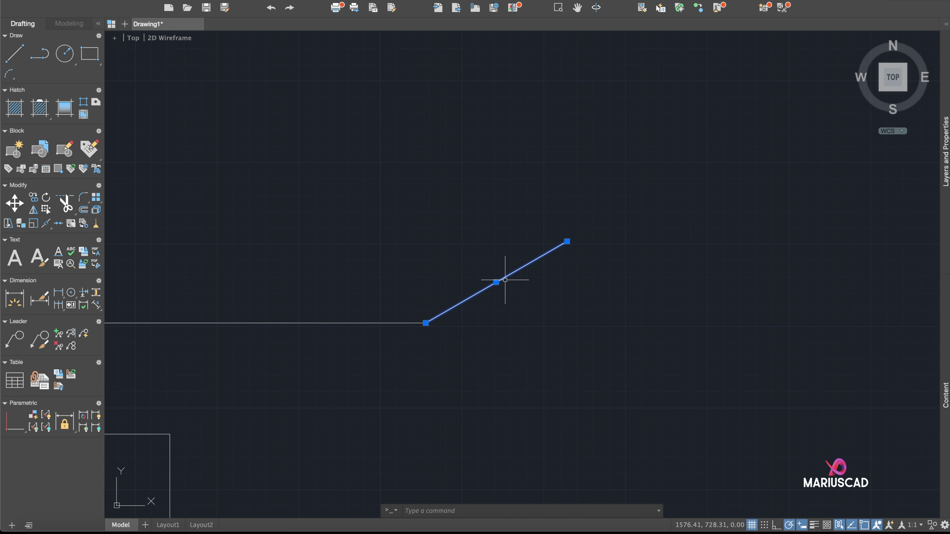
{"action": "middle_click_drag", "start_coordinate": [502, 277], "coordinate": [564, 279]}
{"action": "left_click", "coordinate": [605, 297]}
{"action": "left_click", "coordinate": [582, 256]}
{"action": "key", "text": "Escape"}
{"action": "scroll", "coordinate": [620, 315], "scroll_direction": "down", "scroll_amount": 2}
{"action": "middle_click_drag", "start_coordinate": [487, 243], "coordinate": [394, 155]}
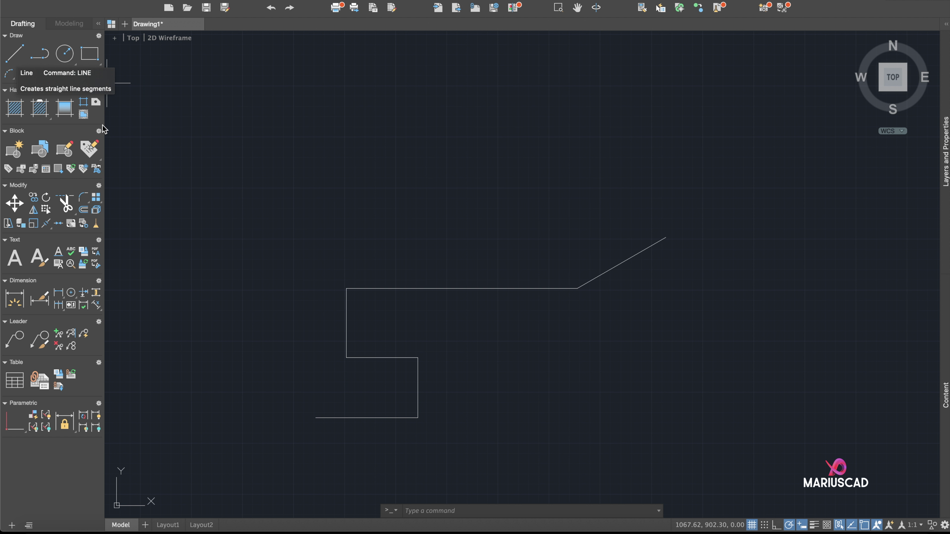
{"action": "left_click", "coordinate": [382, 358]}
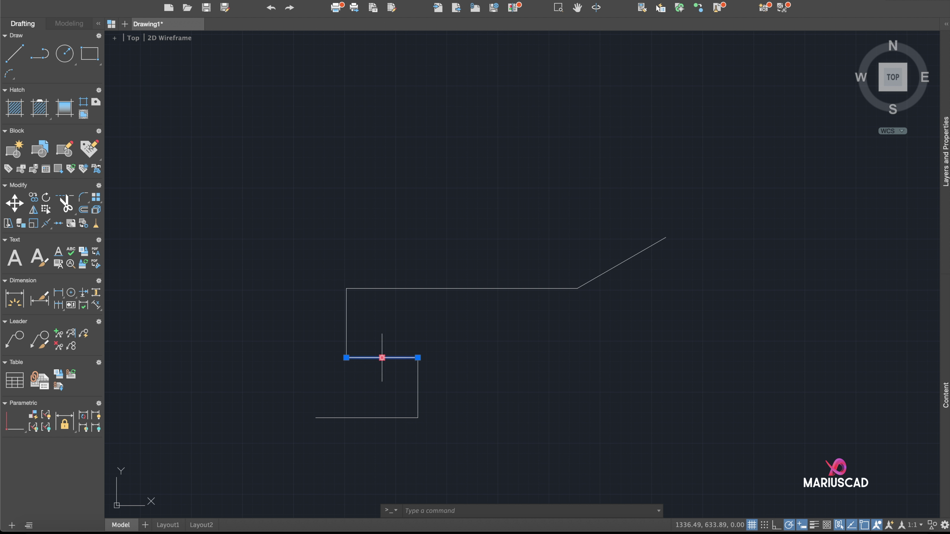
{"action": "left_click", "coordinate": [418, 386]}
{"action": "left_click", "coordinate": [346, 318]}
{"action": "left_click", "coordinate": [415, 288]}
{"action": "left_click", "coordinate": [624, 256]}
{"action": "left_click", "coordinate": [625, 256]}
{"action": "key", "text": "Escape"}
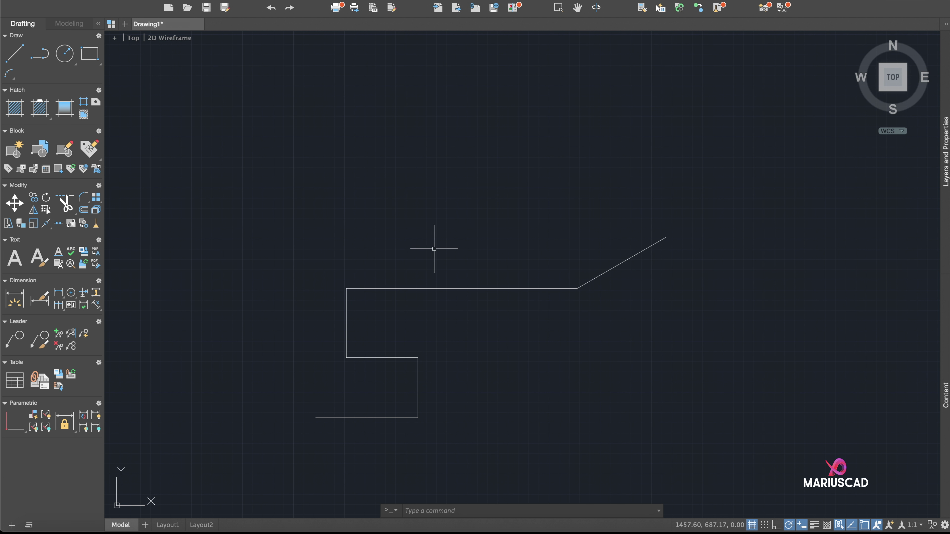
Draw an open zigzag polyline of four segments above the existing lines, finish it, and select it.
{"action": "left_click", "coordinate": [39, 59]}
{"action": "left_click", "coordinate": [217, 137]}
{"action": "left_click", "coordinate": [385, 223]}
{"action": "left_click", "coordinate": [456, 128]}
{"action": "left_click", "coordinate": [596, 153]}
{"action": "left_click", "coordinate": [679, 96]}
{"action": "key", "text": "Return"}
{"action": "left_click", "coordinate": [647, 117]}
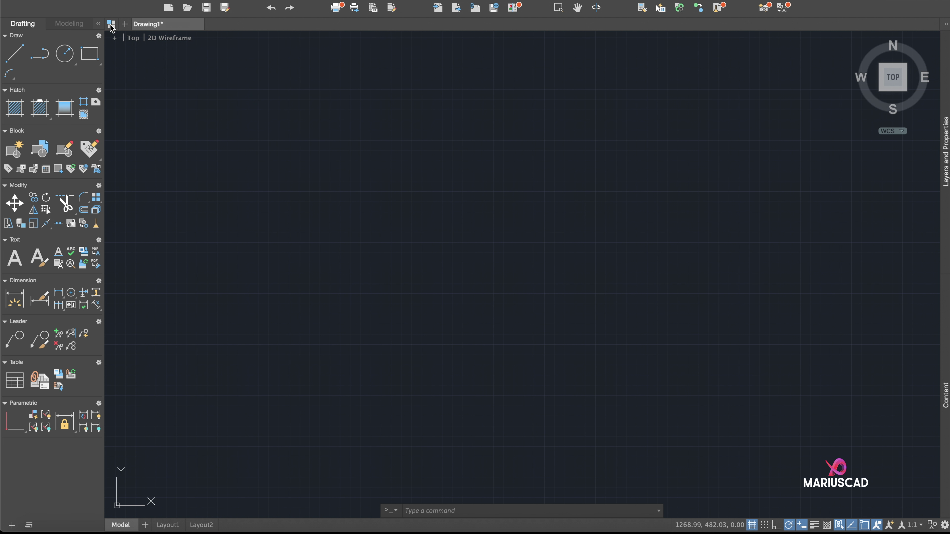
Draw a freehand circle with a radius of about 73 units in the empty drawing area and delete it.
{"action": "left_click", "coordinate": [68, 61]}
{"action": "left_click", "coordinate": [316, 152]}
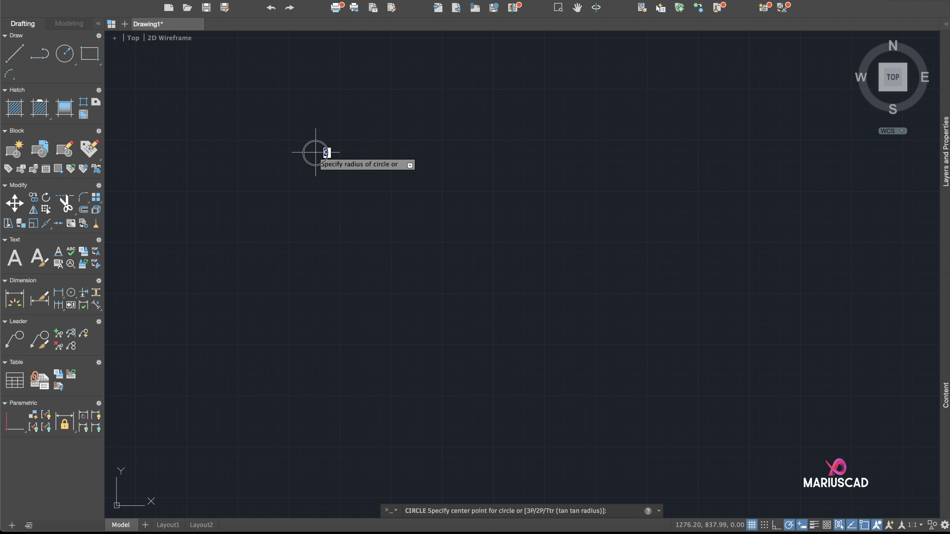
{"action": "left_click", "coordinate": [368, 204]}
{"action": "middle_click_drag", "start_coordinate": [376, 170], "coordinate": [443, 259]}
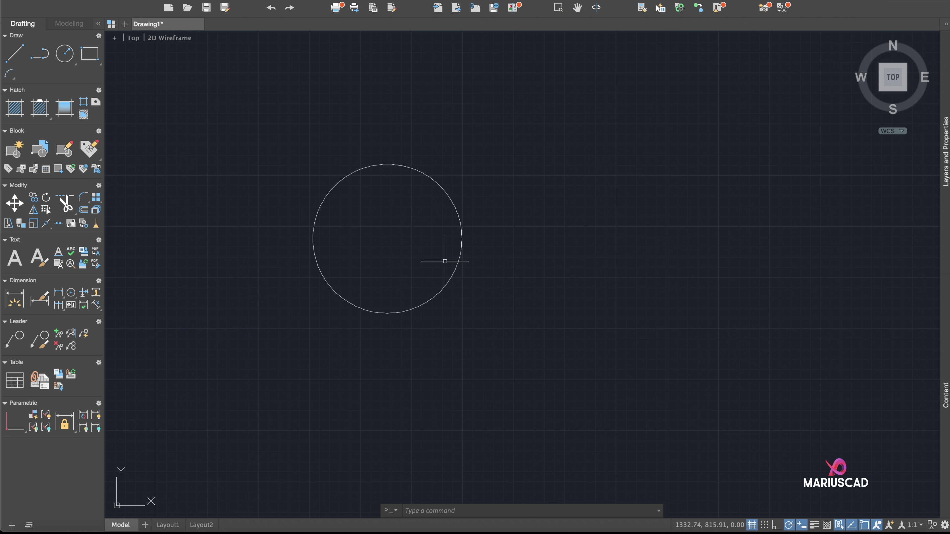
{"action": "left_click", "coordinate": [435, 298]}
{"action": "key", "text": "Delete"}
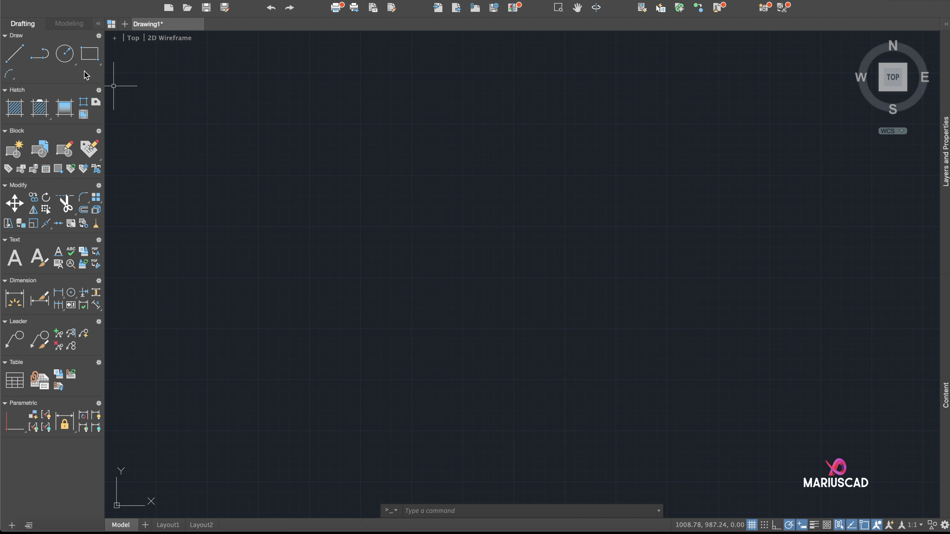
Draw a circle by center and diameter near the middle of the drawing area, with a diameter of 100 units.
{"action": "left_click", "coordinate": [278, 0]}
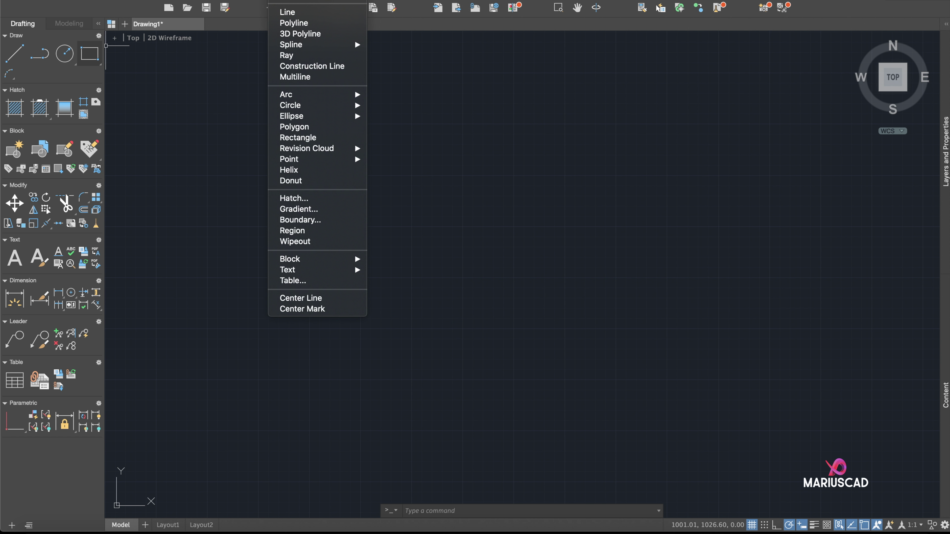
{"action": "mouse_move", "coordinate": [288, 108]}
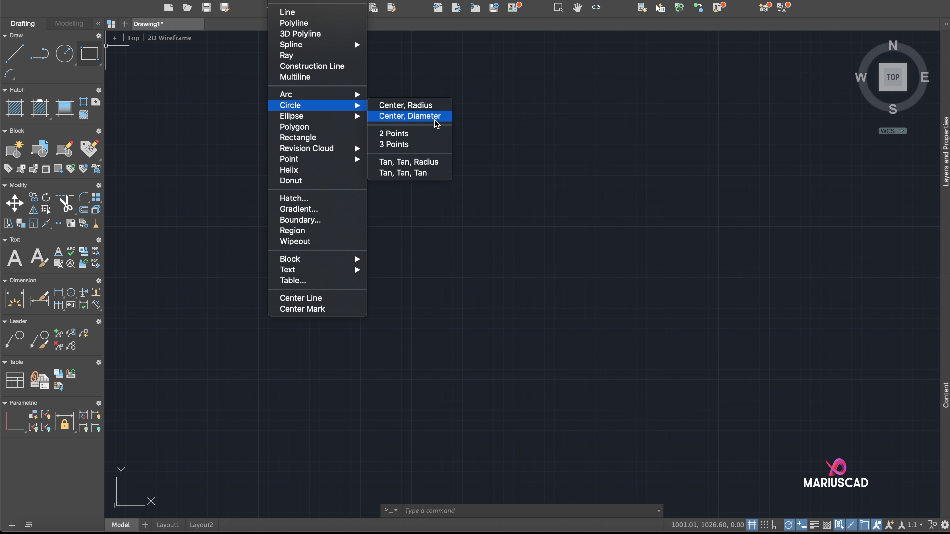
{"action": "left_click", "coordinate": [411, 116]}
{"action": "left_click", "coordinate": [451, 261]}
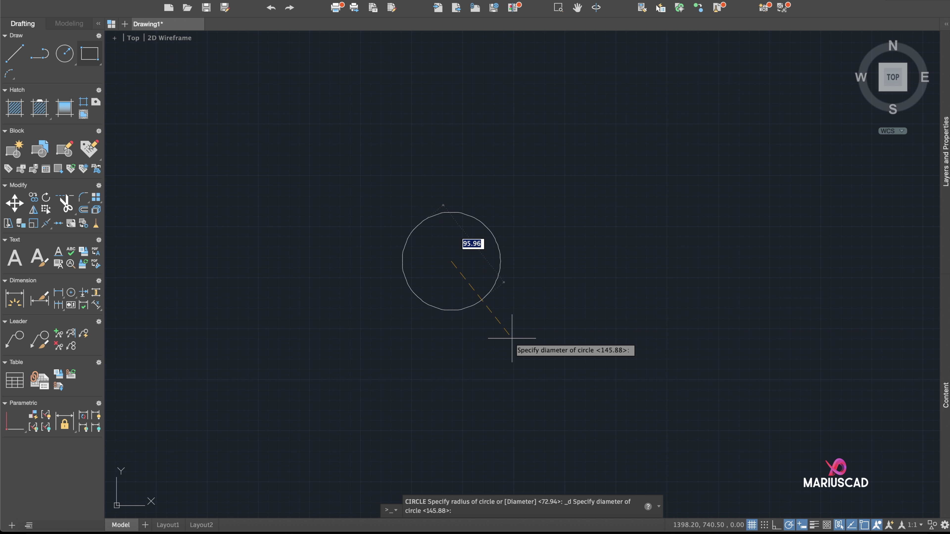
{"action": "key", "text": "Return"}
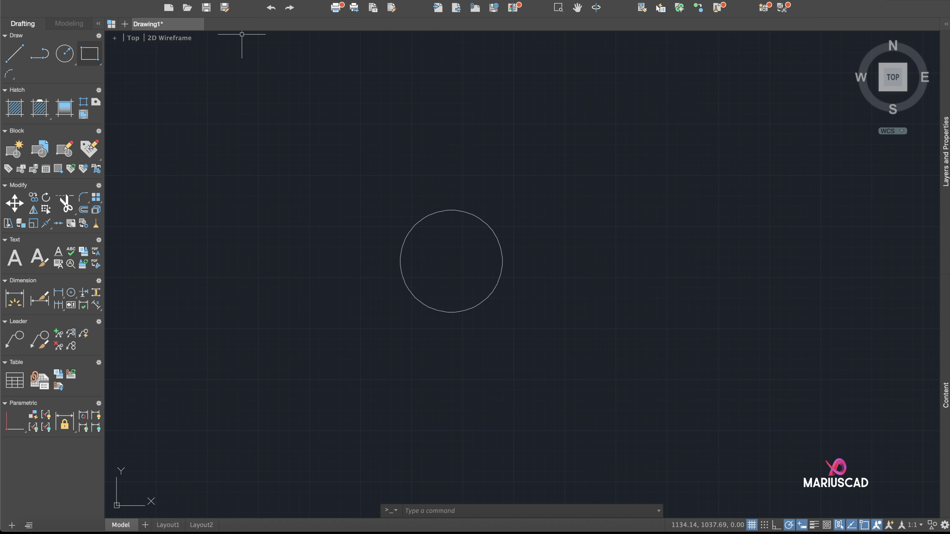
Draw a second circle by center and radius to the right of the first, with a radius of 120 units.
{"action": "left_click", "coordinate": [277, 0]}
{"action": "mouse_move", "coordinate": [353, 105]}
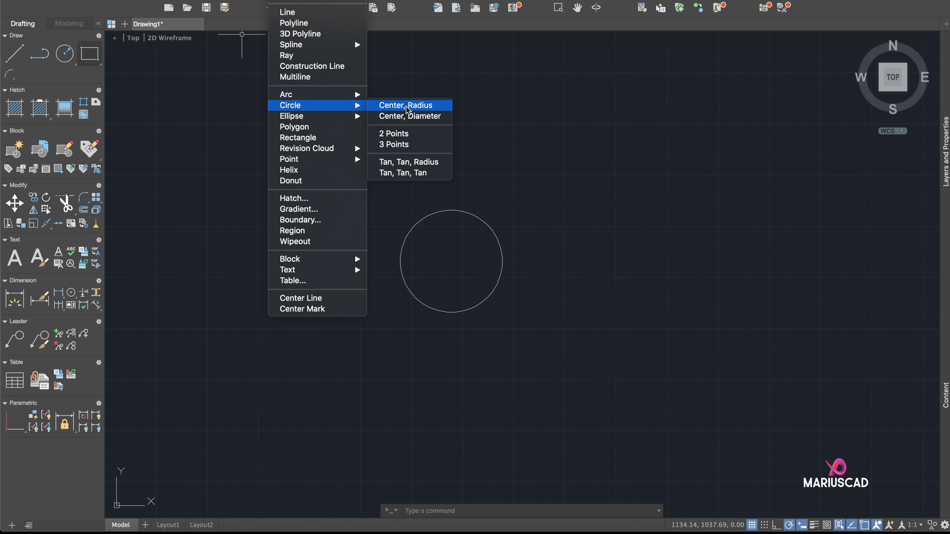
{"action": "left_click", "coordinate": [419, 110]}
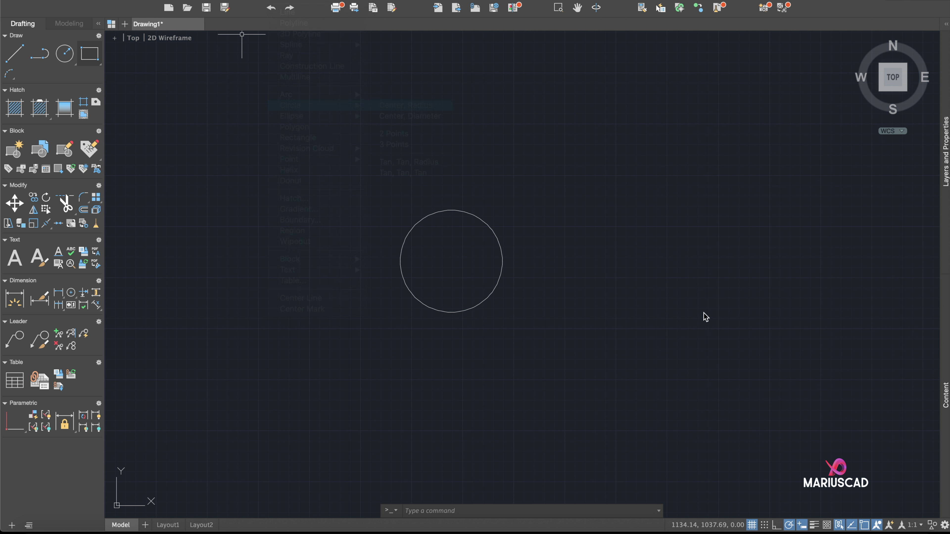
{"action": "left_click", "coordinate": [641, 268]}
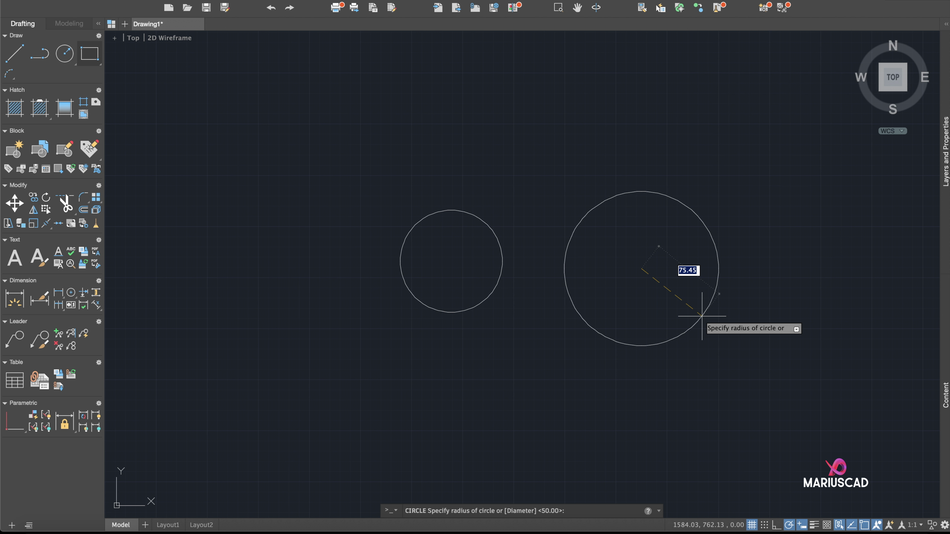
{"action": "key", "text": "Return"}
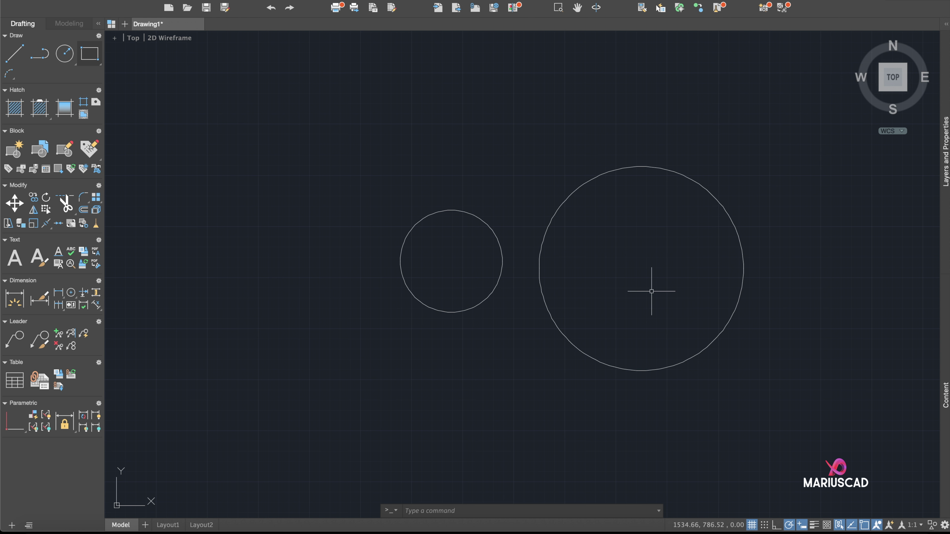
Draw a third circle freehand below the 100-unit-diameter circle, with a radius of about 54 units.
{"action": "middle_click_drag", "start_coordinate": [486, 170], "coordinate": [409, 165]}
{"action": "left_click", "coordinate": [64, 53]}
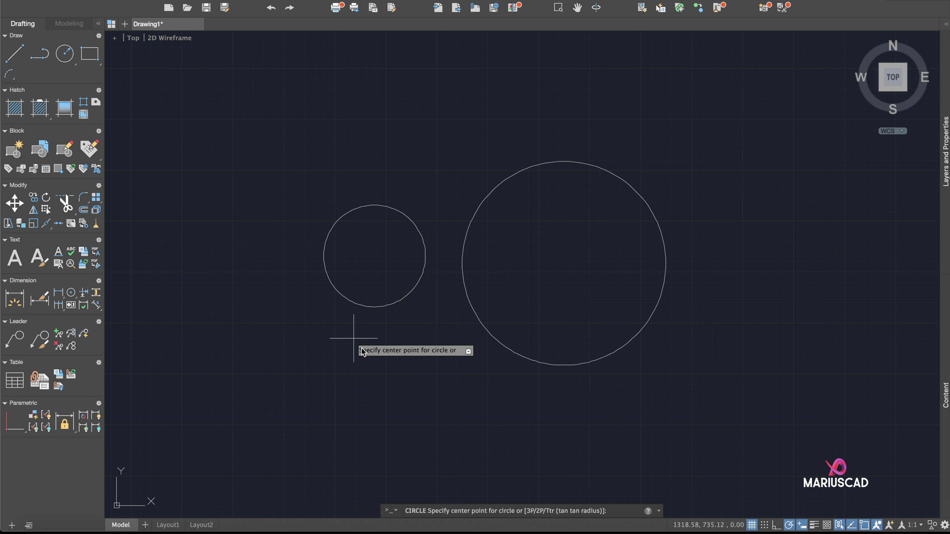
{"action": "left_click", "coordinate": [410, 379]}
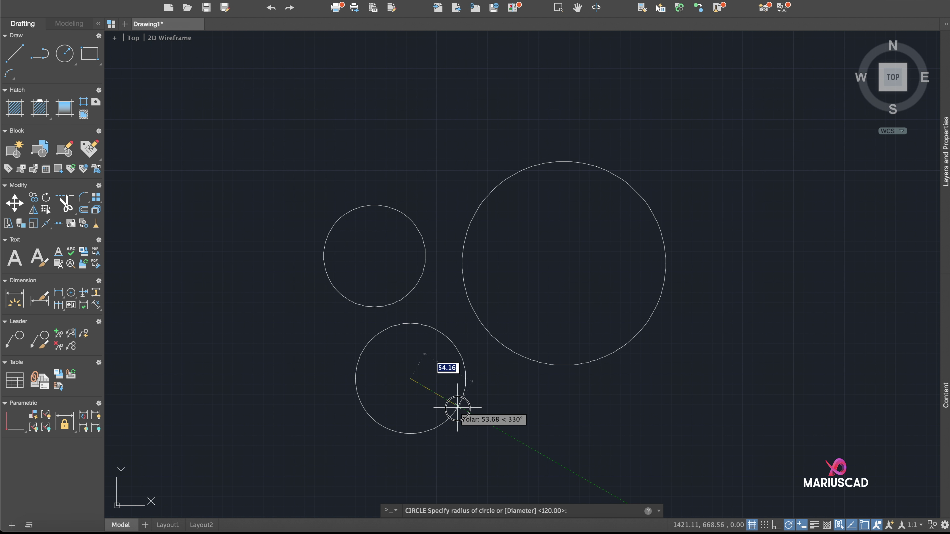
{"action": "left_click", "coordinate": [457, 406]}
Draw a circle tangent to all three existing circles in the gap between them, using the Tan, Tan, Tan method.
{"action": "left_click", "coordinate": [276, 1]}
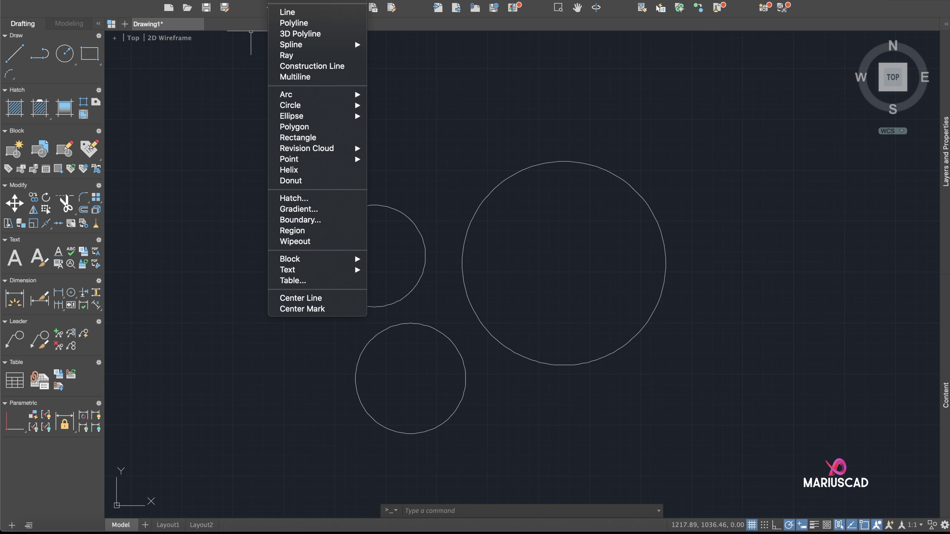
{"action": "mouse_move", "coordinate": [344, 97]}
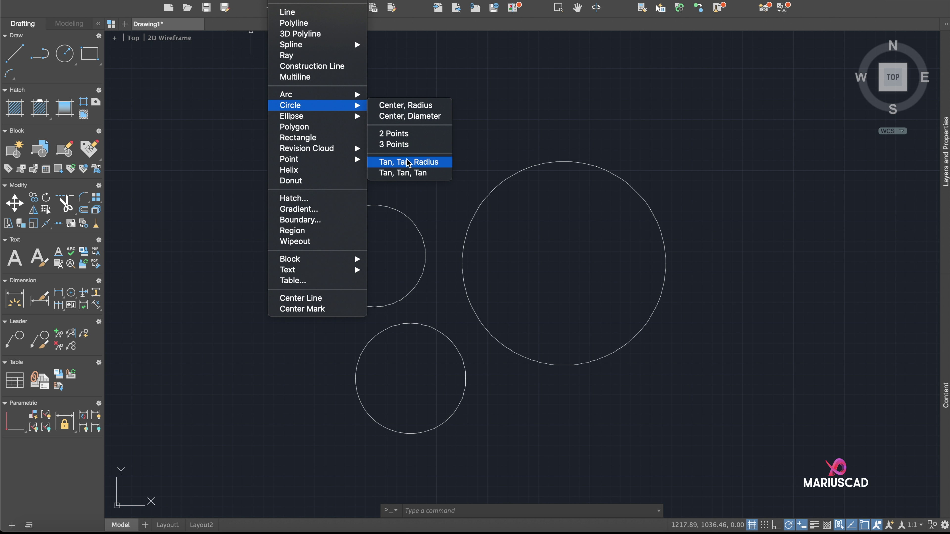
{"action": "left_click", "coordinate": [441, 175]}
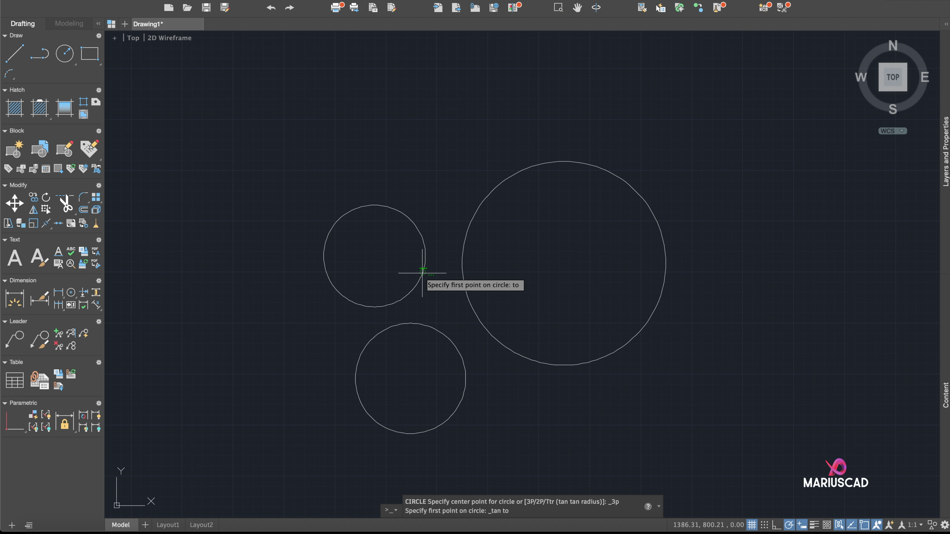
{"action": "left_click", "coordinate": [414, 288]}
{"action": "left_click", "coordinate": [440, 326]}
{"action": "left_click", "coordinate": [475, 318]}
{"action": "scroll", "coordinate": [426, 263], "scroll_direction": "up", "scroll_amount": 2}
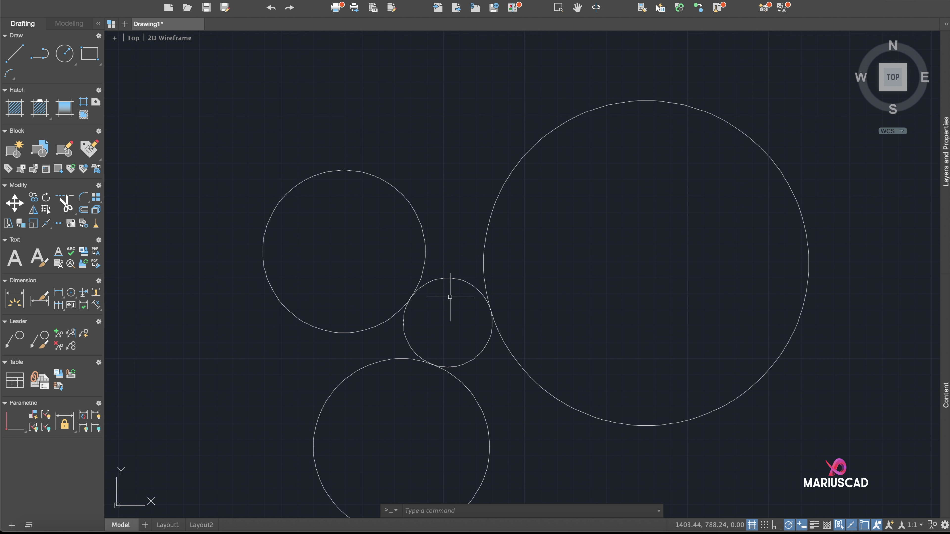
{"action": "scroll", "coordinate": [441, 292], "scroll_direction": "up", "scroll_amount": 3}
{"action": "scroll", "coordinate": [392, 346], "scroll_direction": "down", "scroll_amount": 8}
{"action": "middle_click_drag", "start_coordinate": [374, 232], "coordinate": [373, 170]}
{"action": "scroll", "coordinate": [395, 206], "scroll_direction": "up", "scroll_amount": 2}
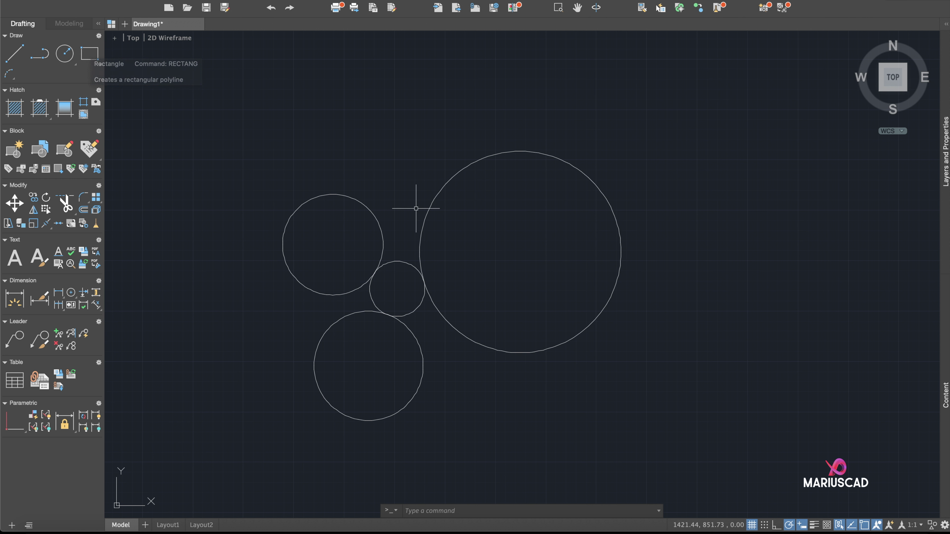
Draw a freehand, nearly square rectangle to the right of the large circle.
{"action": "middle_click_drag", "start_coordinate": [704, 216], "coordinate": [645, 224]}
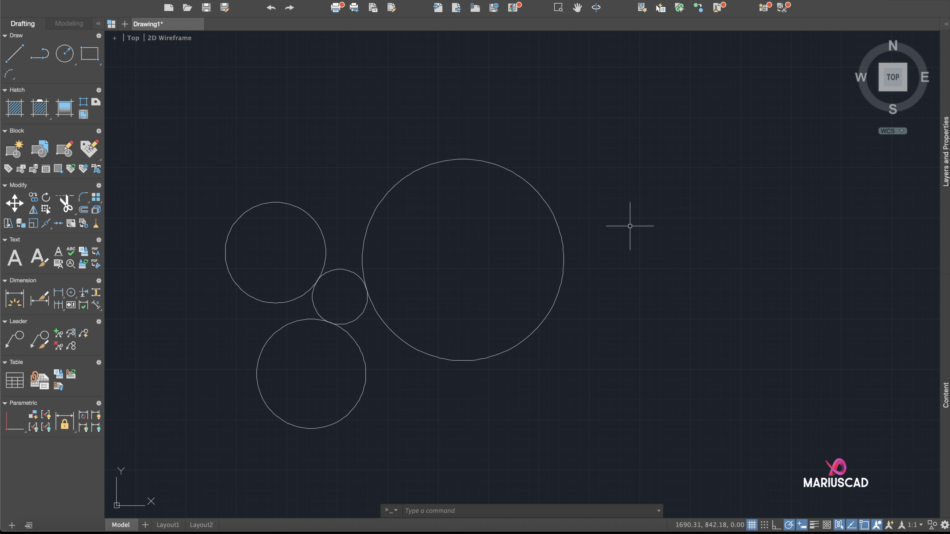
{"action": "type", "text": "recta"}
{"action": "key", "text": "Down"}
{"action": "key", "text": "Return"}
{"action": "scroll", "coordinate": [616, 210], "scroll_direction": "right", "scroll_amount": 5}
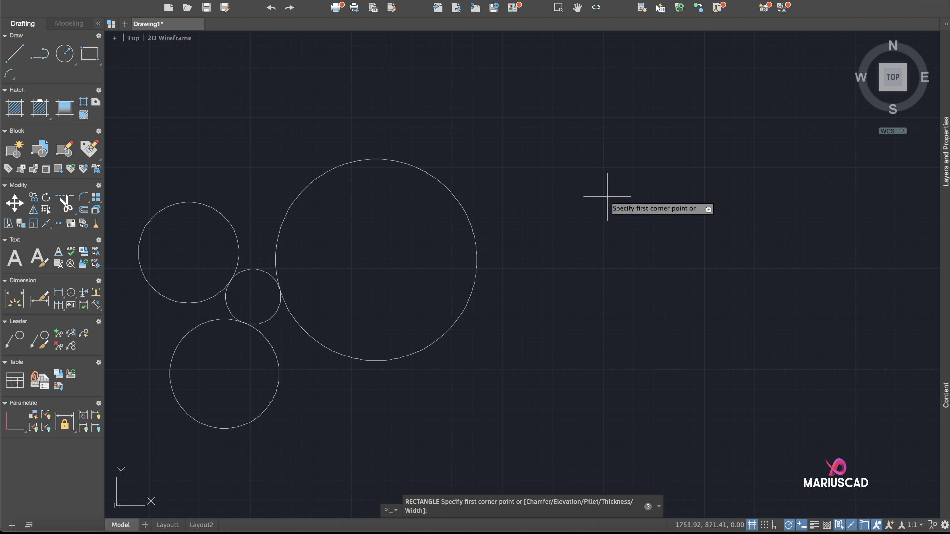
{"action": "left_click", "coordinate": [610, 189]}
{"action": "left_click", "coordinate": [766, 331]}
{"action": "mouse_move", "coordinate": [765, 330]}
{"action": "middle_mouse_down"}
{"action": "mouse_move", "coordinate": [627, 333]}
{"action": "mouse_move", "coordinate": [546, 320]}
{"action": "middle_mouse_up"}
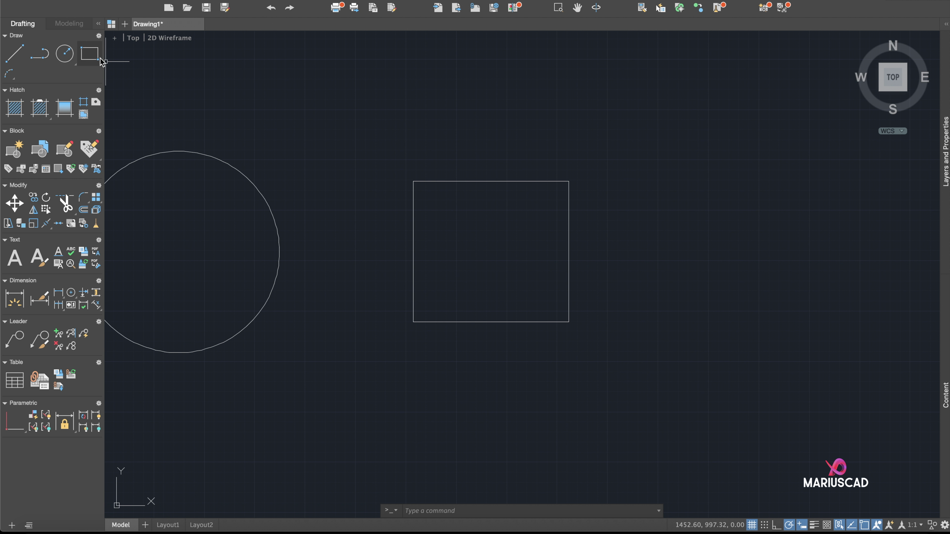
{"action": "left_click", "coordinate": [89, 53]}
{"action": "middle_click_drag", "start_coordinate": [666, 202], "coordinate": [471, 205]}
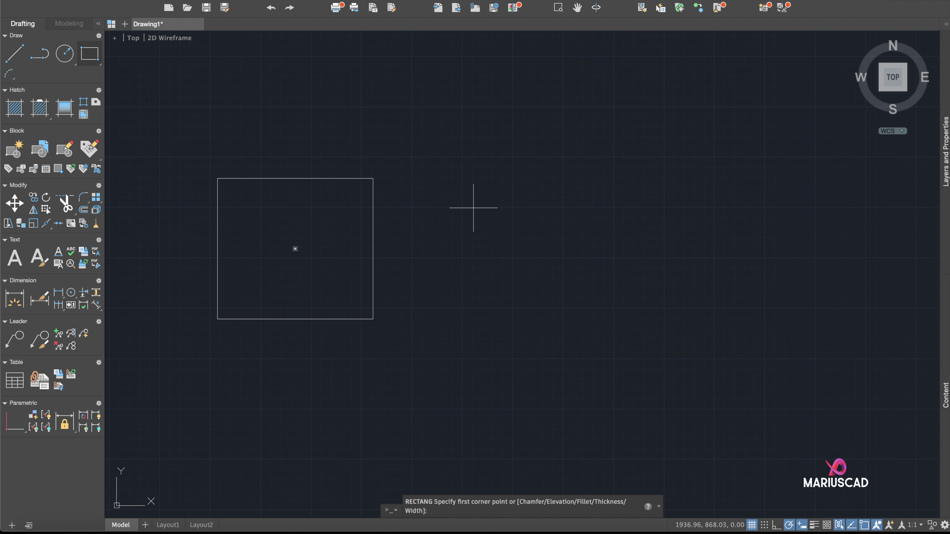
{"action": "left_click", "coordinate": [497, 216]}
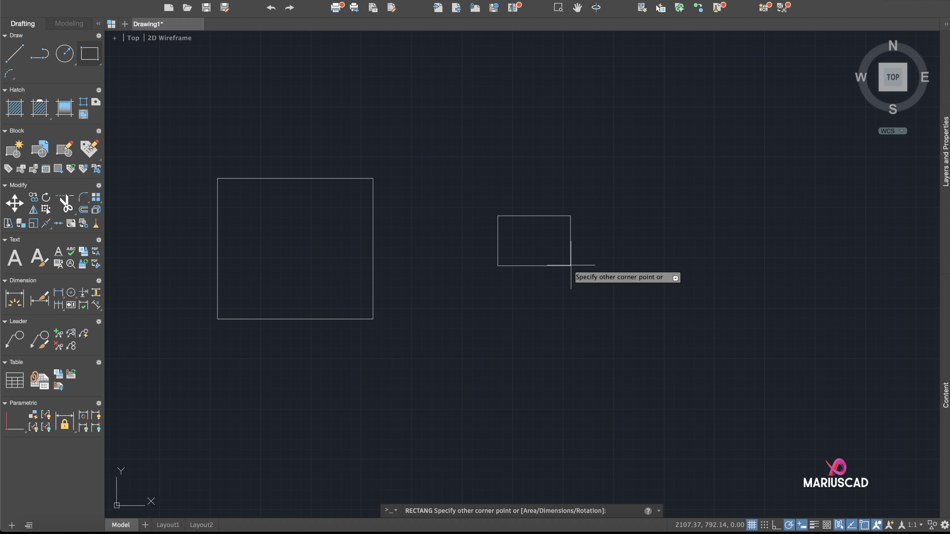
{"action": "type", "text": "@"}
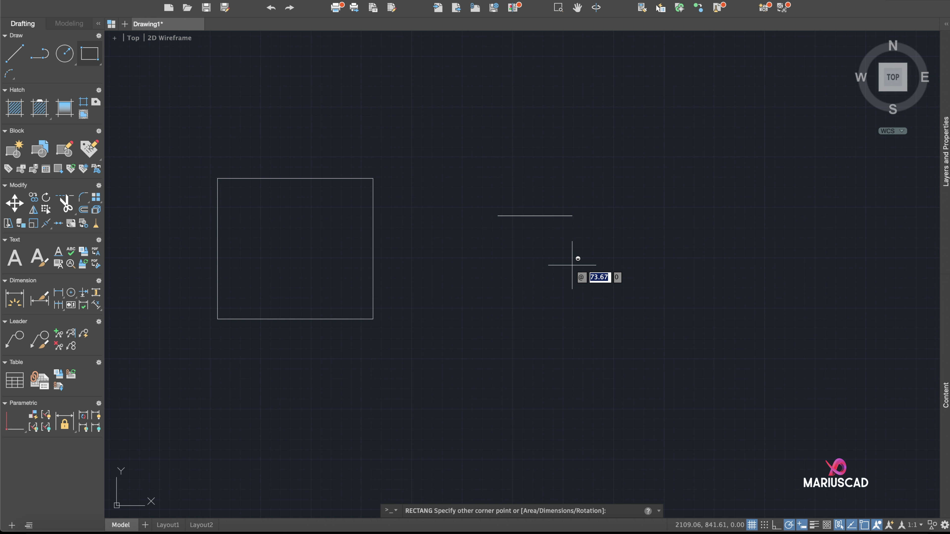
{"action": "type", "text": "100"}
{"action": "key", "text": "Escape"}
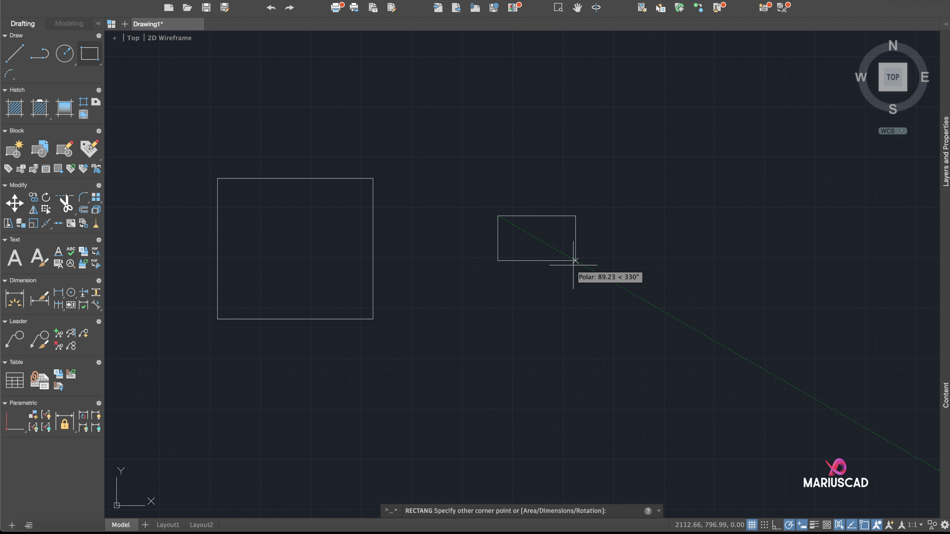
{"action": "type", "text": "@100,400"}
{"action": "key", "text": "Return"}
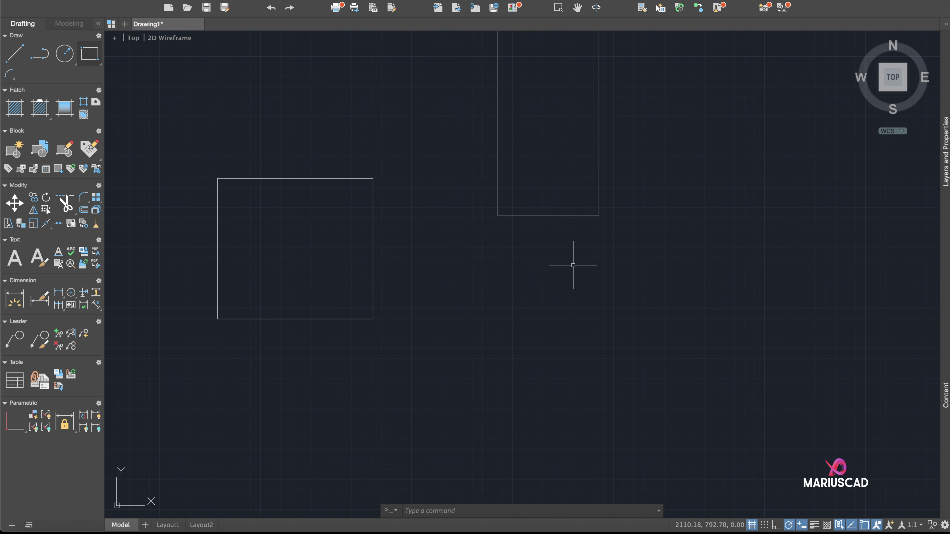
Draw a horizontal rectangle 400 units wide and 100 units high to the right of the tall rectangle.
{"action": "scroll", "coordinate": [577, 303], "scroll_direction": "up", "scroll_amount": 5}
{"action": "scroll", "coordinate": [583, 301], "scroll_direction": "down", "scroll_amount": 2}
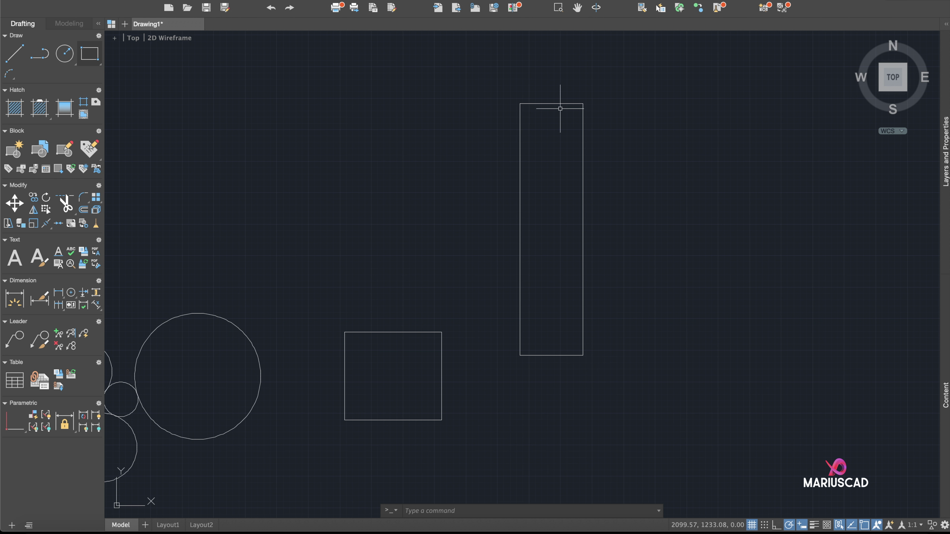
{"action": "middle_click_drag", "start_coordinate": [577, 298], "coordinate": [492, 278]}
{"action": "left_click", "coordinate": [90, 53]}
{"action": "left_click", "coordinate": [591, 328]}
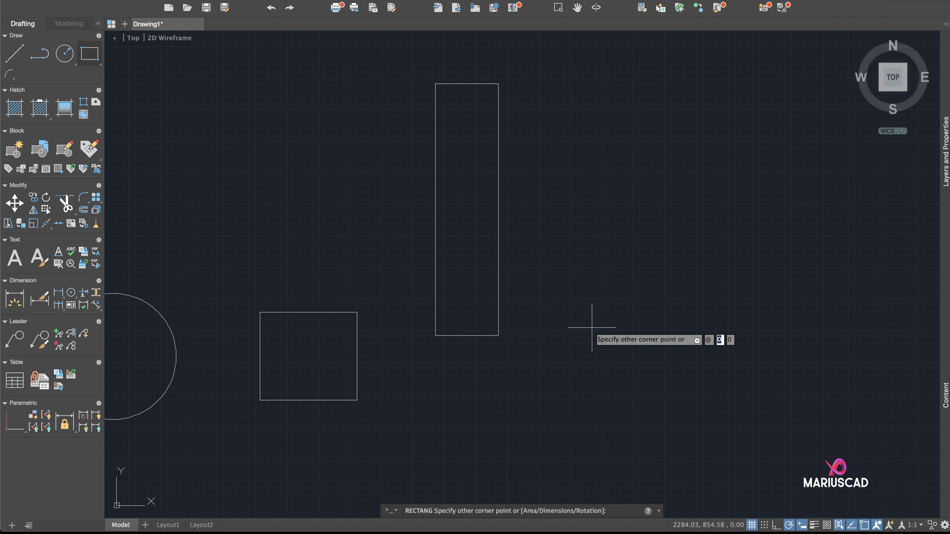
{"action": "key", "text": "Tab"}
{"action": "key", "text": "Return"}
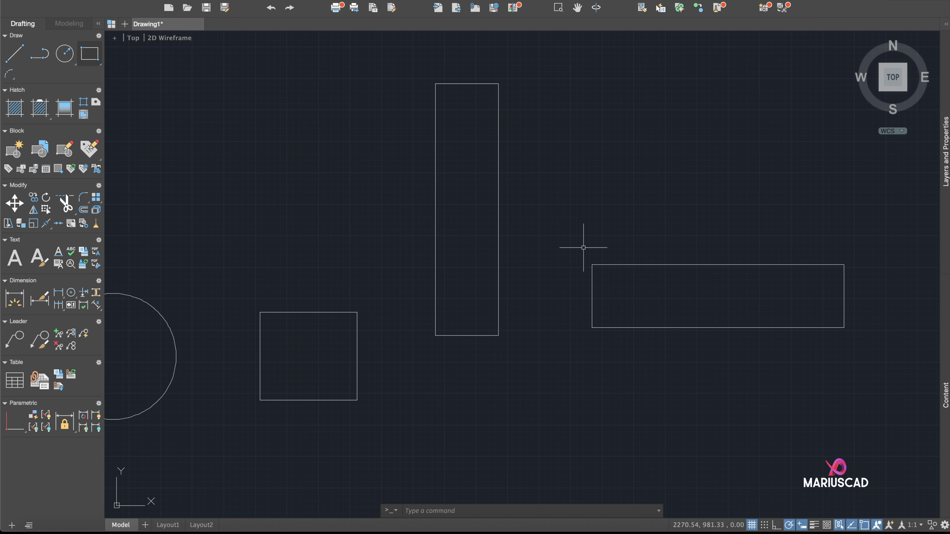
Draw two connected 200-unit lines in an L below the rectangles, one straight down and one horizontally to the right.
{"action": "scroll", "coordinate": [322, 185], "scroll_direction": "up", "scroll_amount": 2}
{"action": "middle_click_drag", "start_coordinate": [322, 185], "coordinate": [342, 280]}
{"action": "scroll", "coordinate": [345, 284], "scroll_direction": "down", "scroll_amount": 2}
{"action": "middle_click_drag", "start_coordinate": [411, 318], "coordinate": [400, 265]}
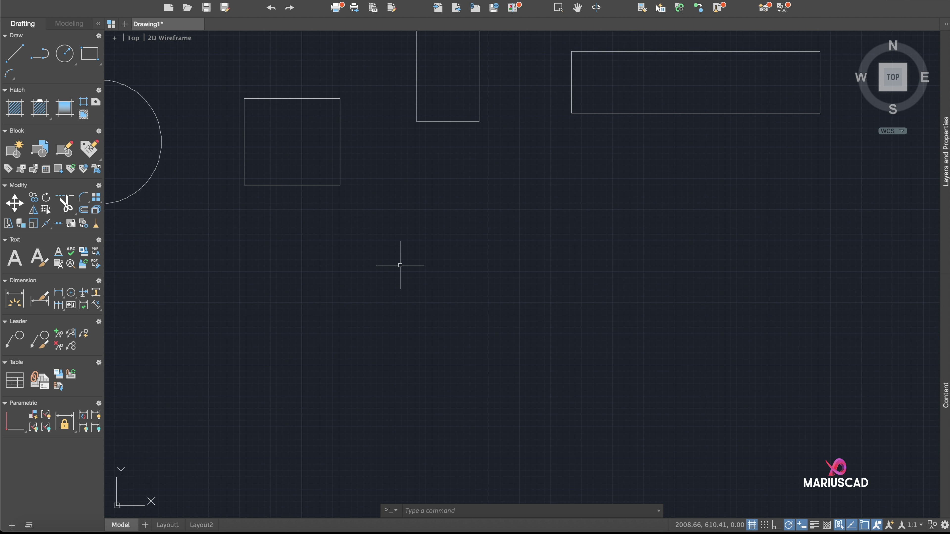
{"action": "key", "text": "l"}
{"action": "key", "text": "Return"}
{"action": "left_click", "coordinate": [452, 225]}
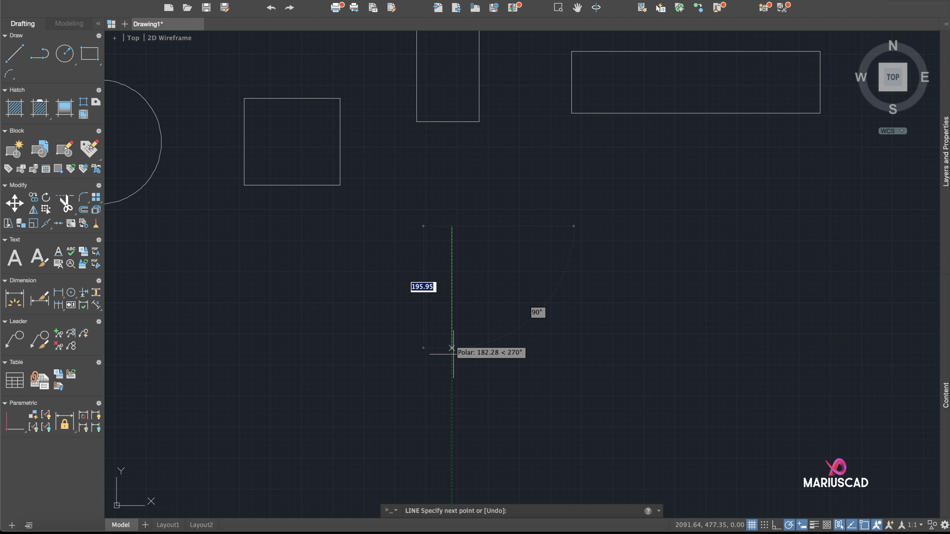
{"action": "left_click", "coordinate": [452, 350]}
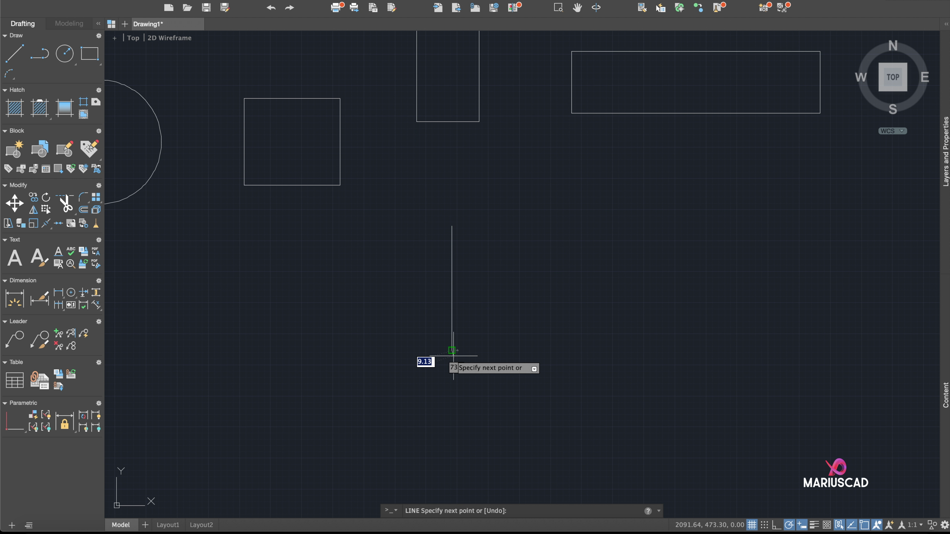
{"action": "type", "text": "200"}
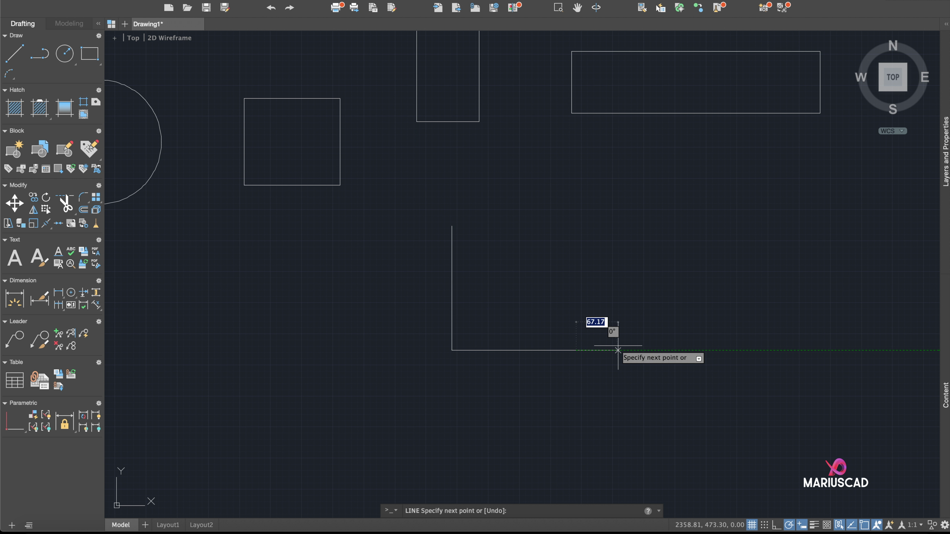
{"action": "key", "text": "Return"}
{"action": "key", "text": "Return"}
Draw a Start, Center, End arc from the horizontal line's free end, centered on the L's corner, to the vertical line's upper end.
{"action": "scroll", "coordinate": [565, 363], "scroll_direction": "down", "scroll_amount": 2}
{"action": "scroll", "coordinate": [411, 312], "scroll_direction": "up", "scroll_amount": 2}
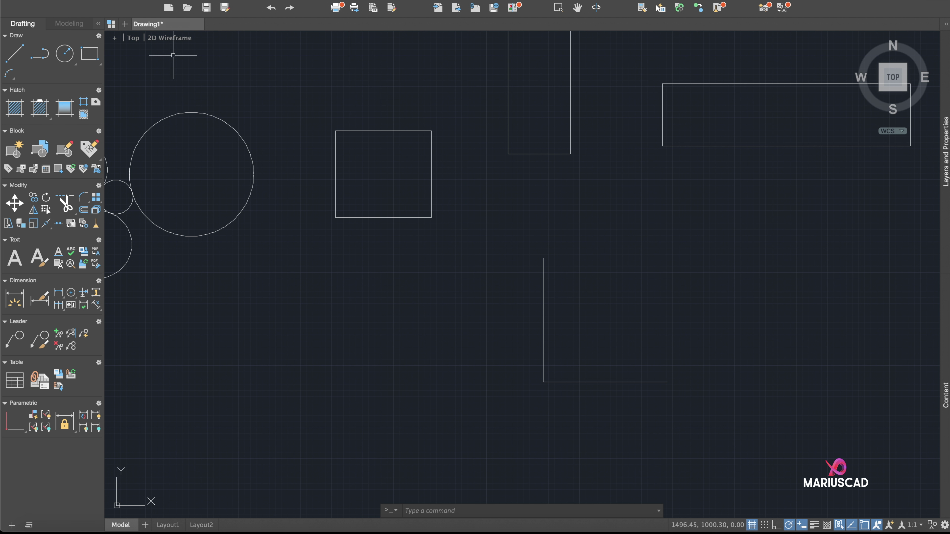
{"action": "left_click", "coordinate": [280, 1]}
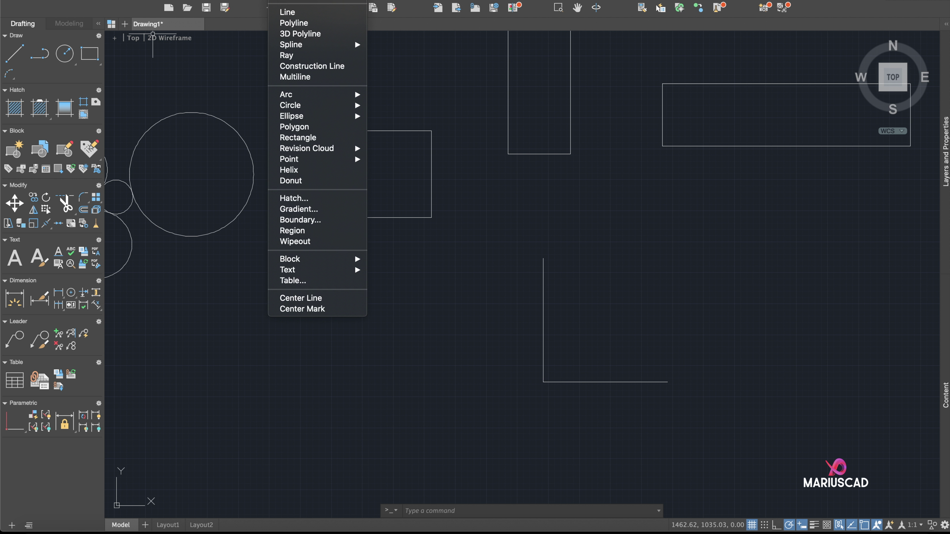
{"action": "mouse_move", "coordinate": [366, 98]}
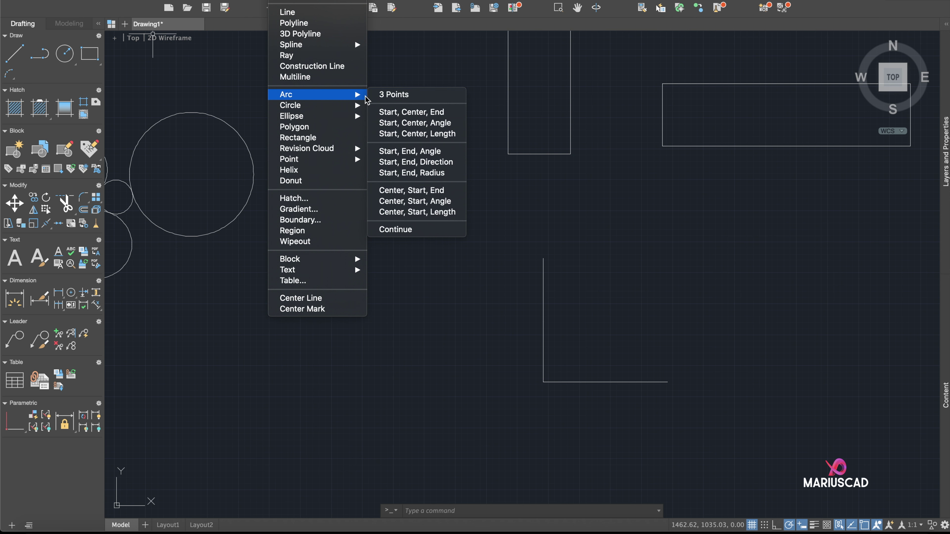
{"action": "left_click", "coordinate": [387, 117]}
{"action": "middle_click_drag", "start_coordinate": [646, 329], "coordinate": [562, 318]}
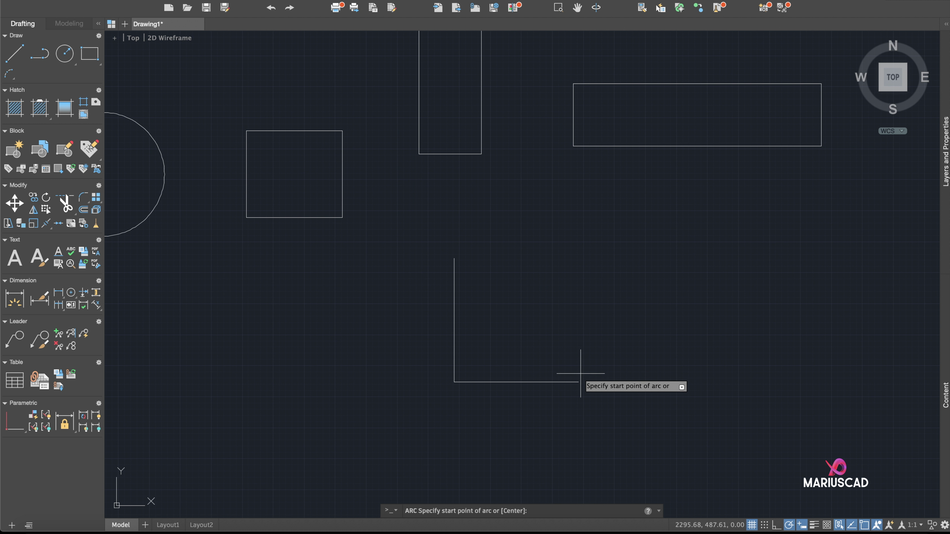
{"action": "left_click", "coordinate": [578, 382]}
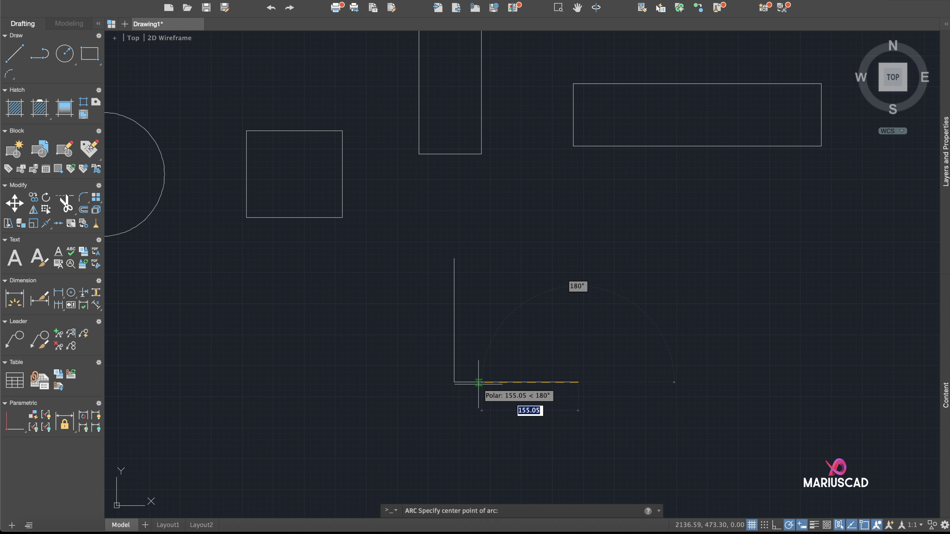
{"action": "left_click", "coordinate": [454, 382]}
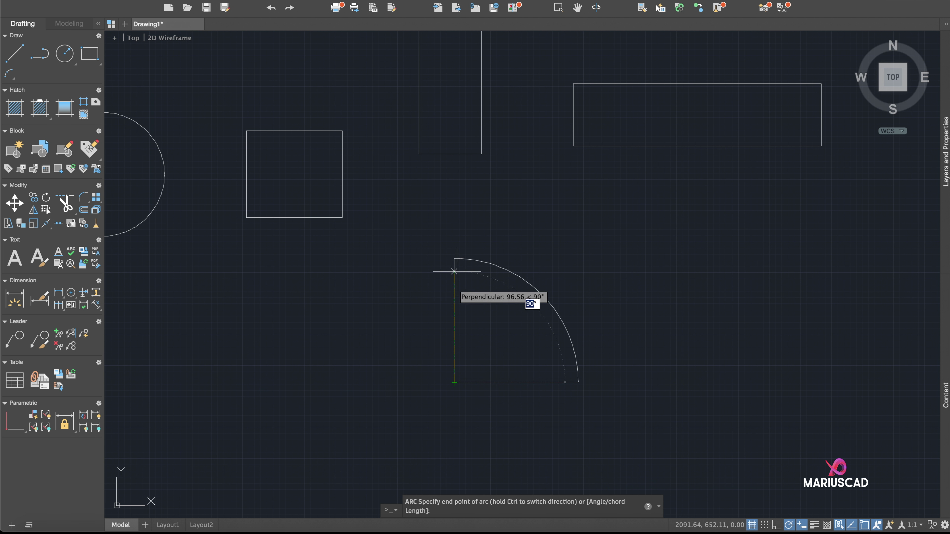
{"action": "left_click", "coordinate": [454, 259]}
Hatch the inside of the quarter-circle shape with a solid fill.
{"action": "scroll", "coordinate": [535, 296], "scroll_direction": "down", "scroll_amount": 5}
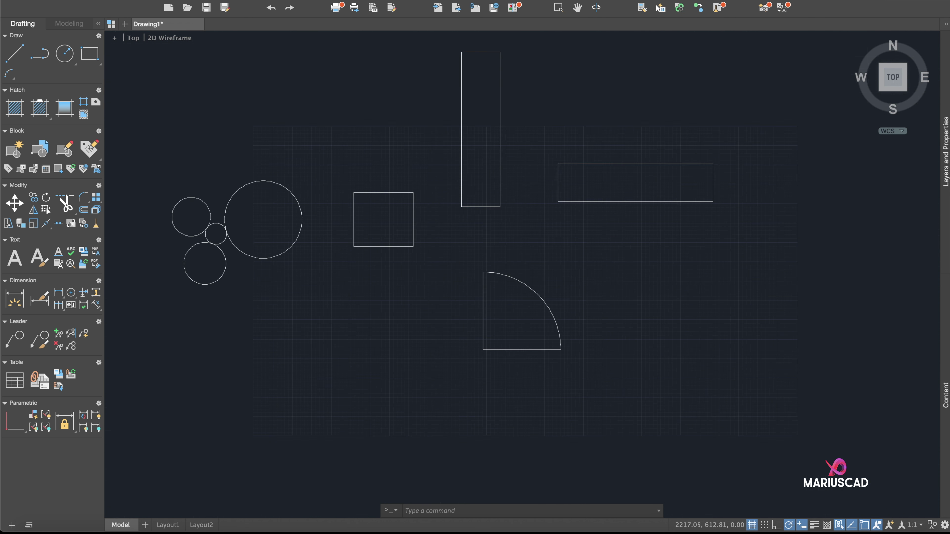
{"action": "scroll", "coordinate": [528, 298], "scroll_direction": "up", "scroll_amount": 5}
{"action": "middle_click_drag", "start_coordinate": [494, 283], "coordinate": [547, 260]}
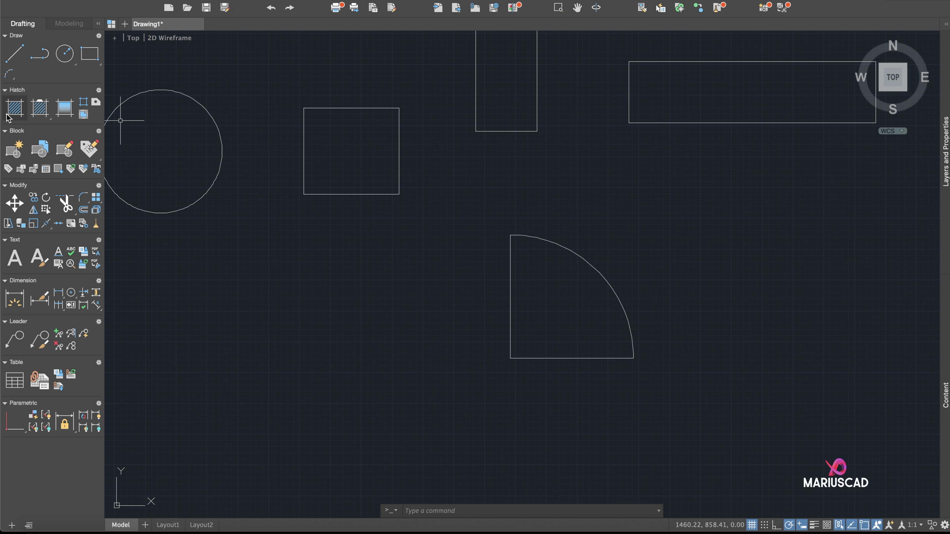
{"action": "left_click", "coordinate": [15, 109]}
{"action": "left_click", "coordinate": [566, 307]}
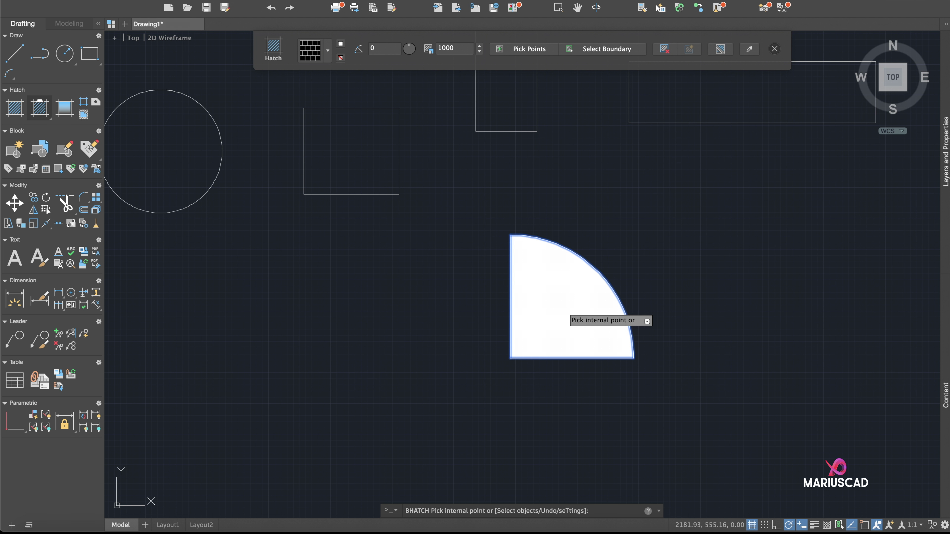
{"action": "left_click", "coordinate": [328, 52]}
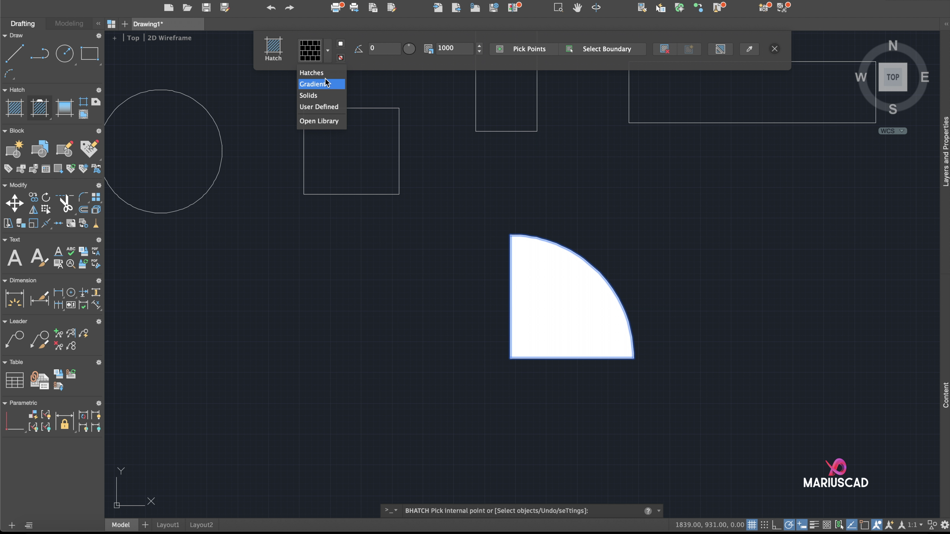
{"action": "left_click", "coordinate": [322, 98]}
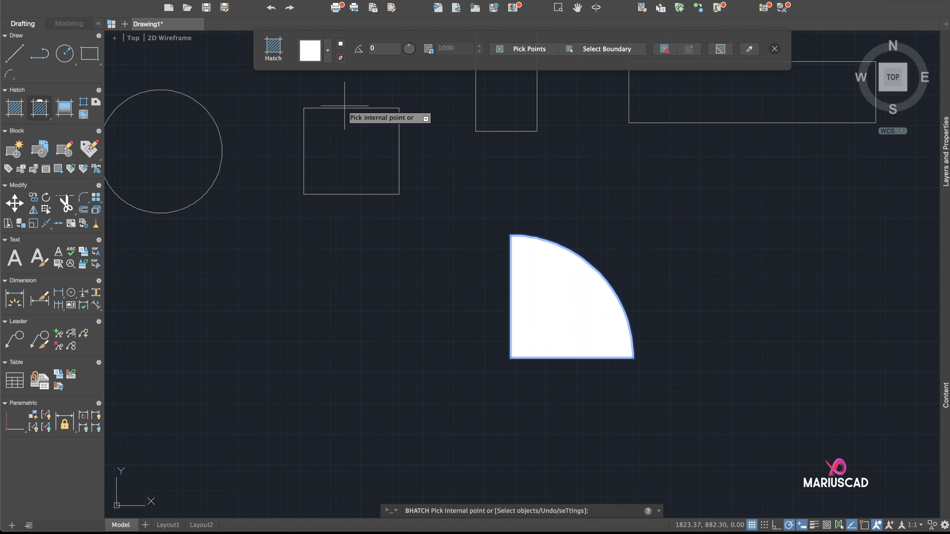
{"action": "key", "text": "Return"}
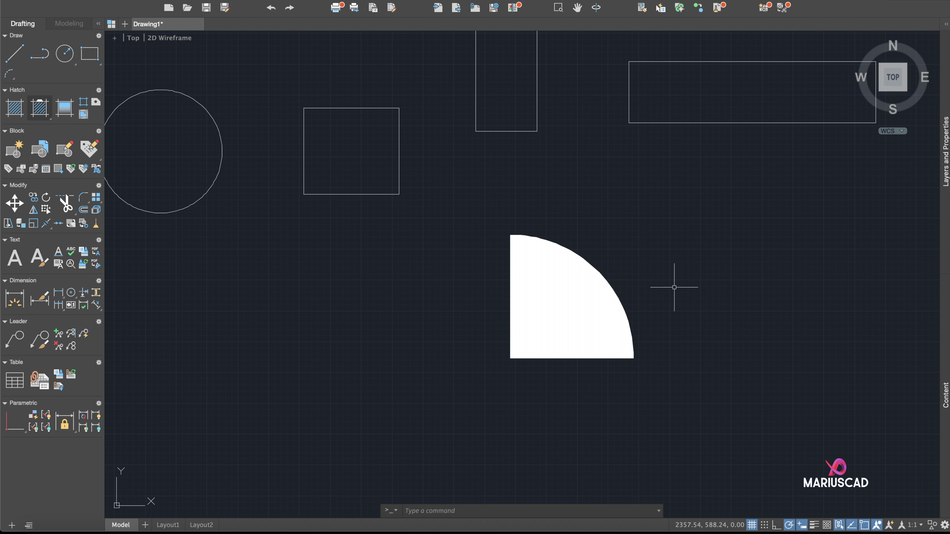
{"action": "left_click", "coordinate": [571, 297]}
{"action": "double_click", "coordinate": [542, 297]}
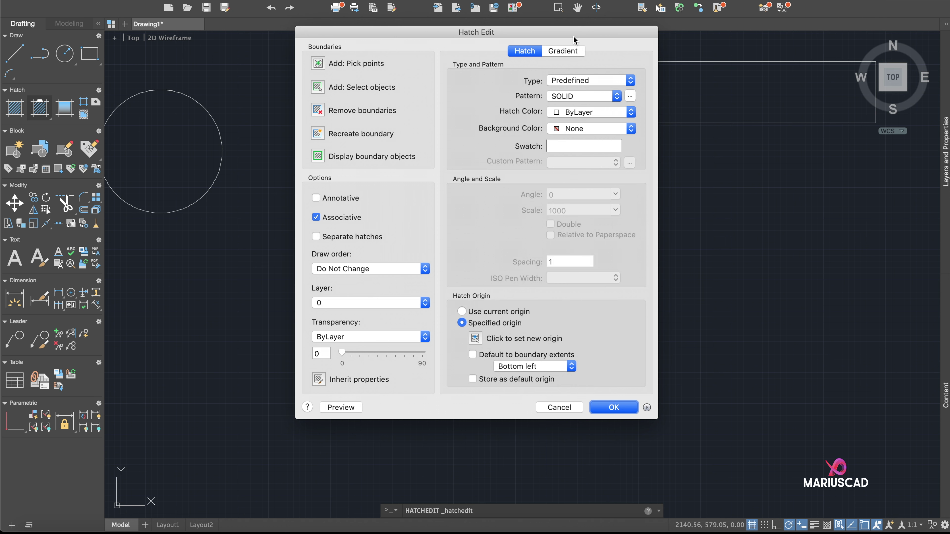
{"action": "left_click_drag", "start_coordinate": [575, 37], "coordinate": [353, 60]}
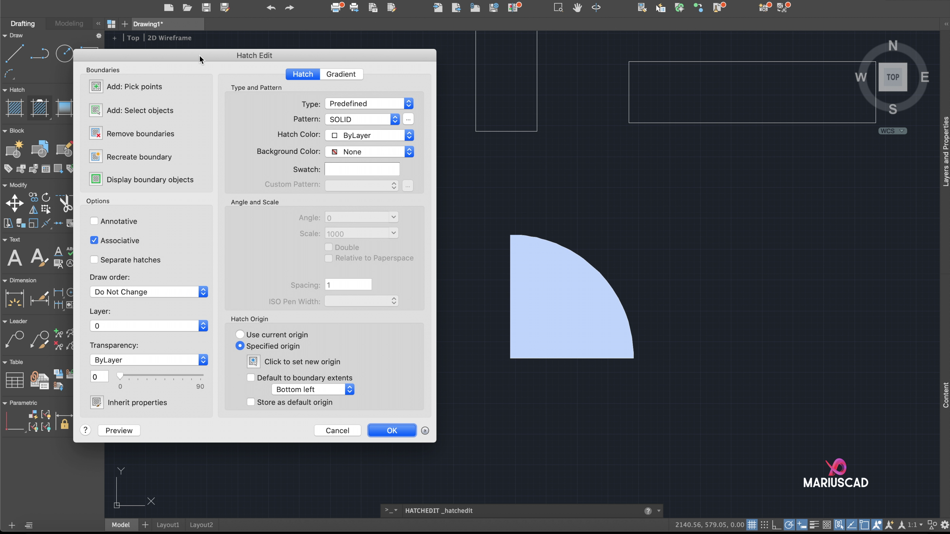
{"action": "left_click", "coordinate": [352, 435]}
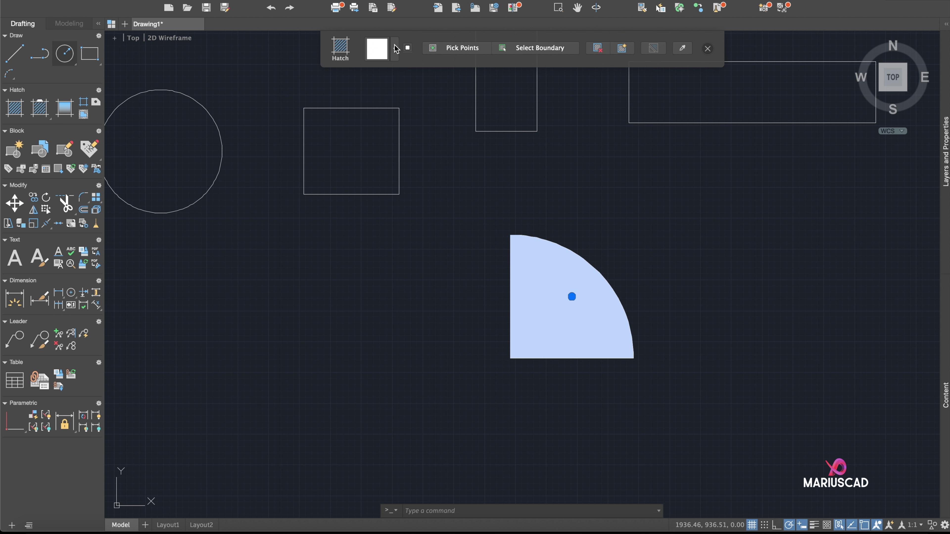
Change the quarter circle's solid fill to a pattern hatch, searching the hatch library for "earth" and applying the EARTH pattern.
{"action": "left_click", "coordinate": [396, 48]}
{"action": "left_click", "coordinate": [385, 68]}
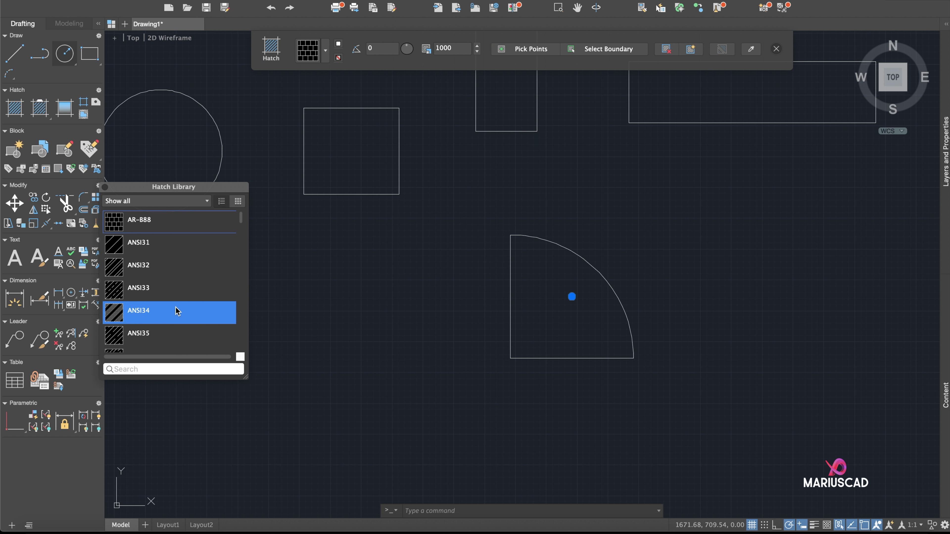
{"action": "scroll", "coordinate": [177, 311], "scroll_direction": "down", "scroll_amount": 15}
{"action": "scroll", "coordinate": [177, 311], "scroll_direction": "down", "scroll_amount": 5}
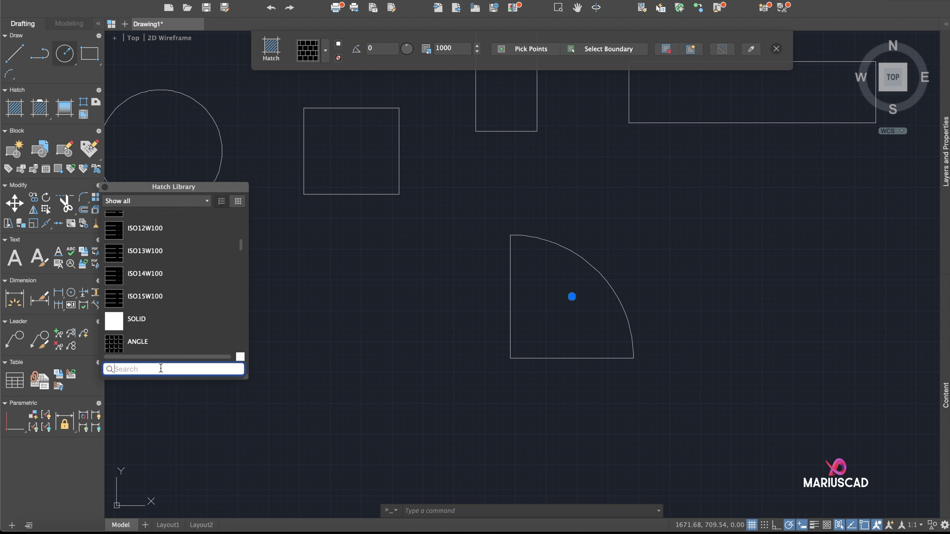
{"action": "type", "text": "th"}
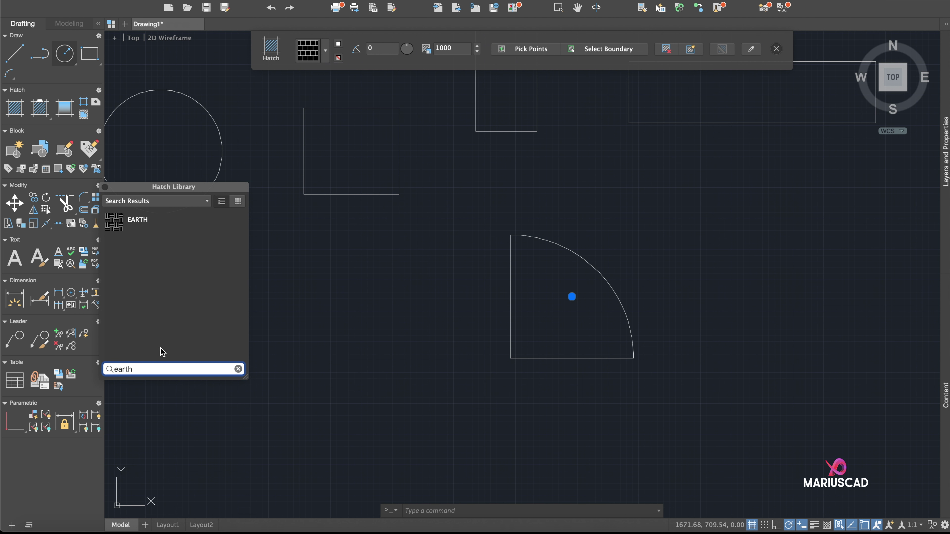
{"action": "left_click", "coordinate": [136, 224]}
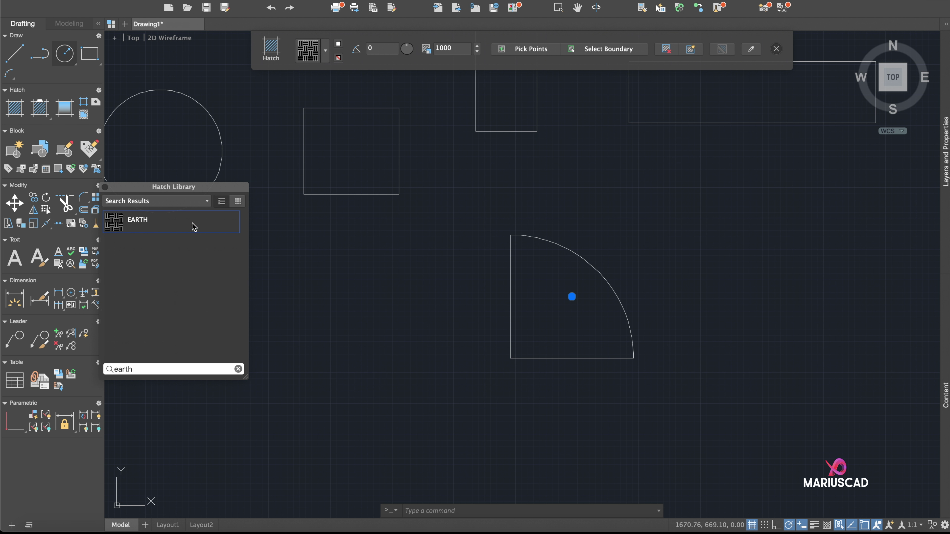
{"action": "left_click", "coordinate": [174, 220]}
Set the EARTH hatch scale in the quarter circle to 1.
{"action": "left_click", "coordinate": [601, 311]}
{"action": "left_click", "coordinate": [601, 311]}
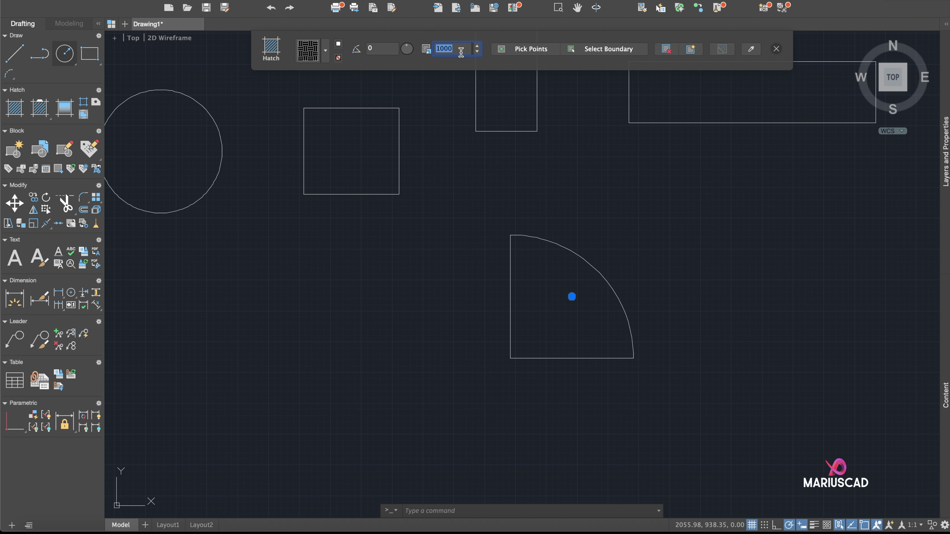
{"action": "type", "text": "1"}
{"action": "key", "text": "Return"}
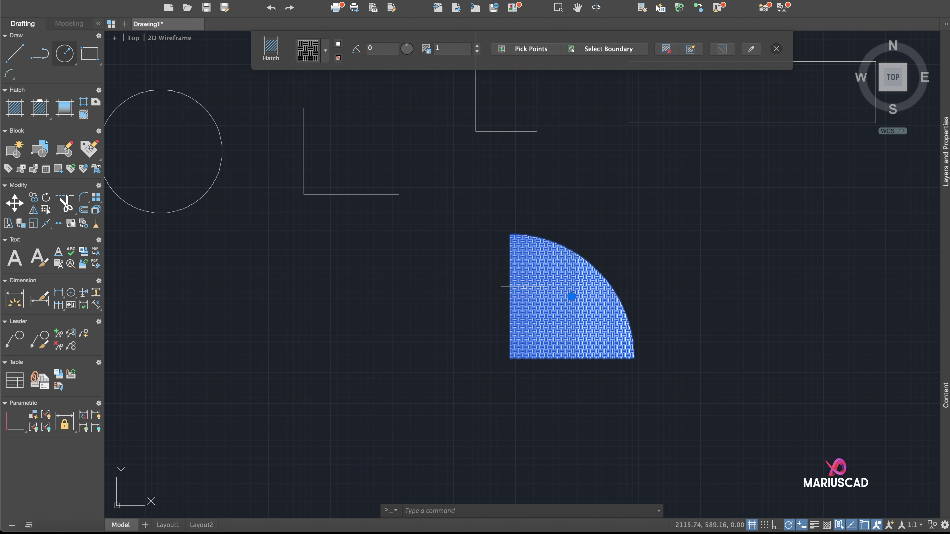
{"action": "key", "text": "Return"}
{"action": "scroll", "coordinate": [539, 299], "scroll_direction": "up", "scroll_amount": 4}
{"action": "scroll", "coordinate": [540, 298], "scroll_direction": "down", "scroll_amount": 2}
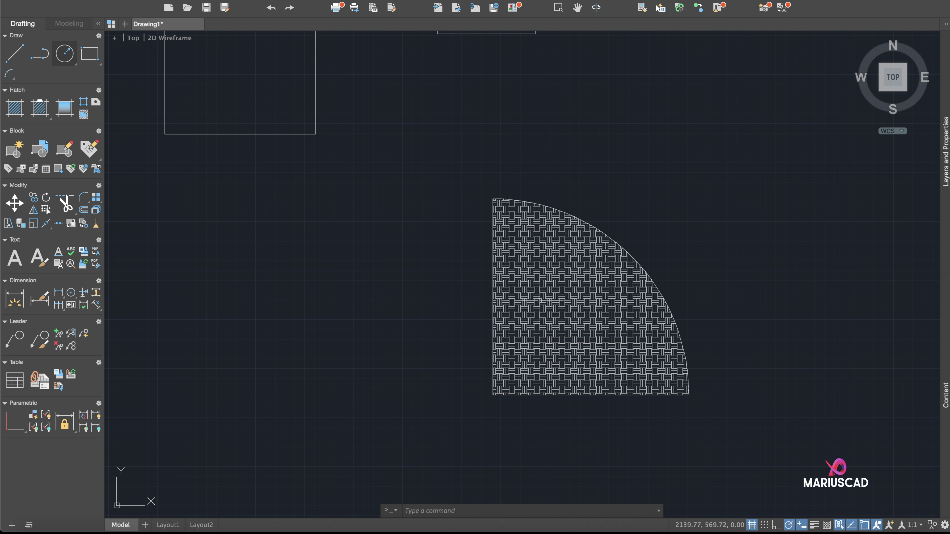
Change the scale of the quarter circle's hatch to 10.
{"action": "left_click", "coordinate": [557, 269]}
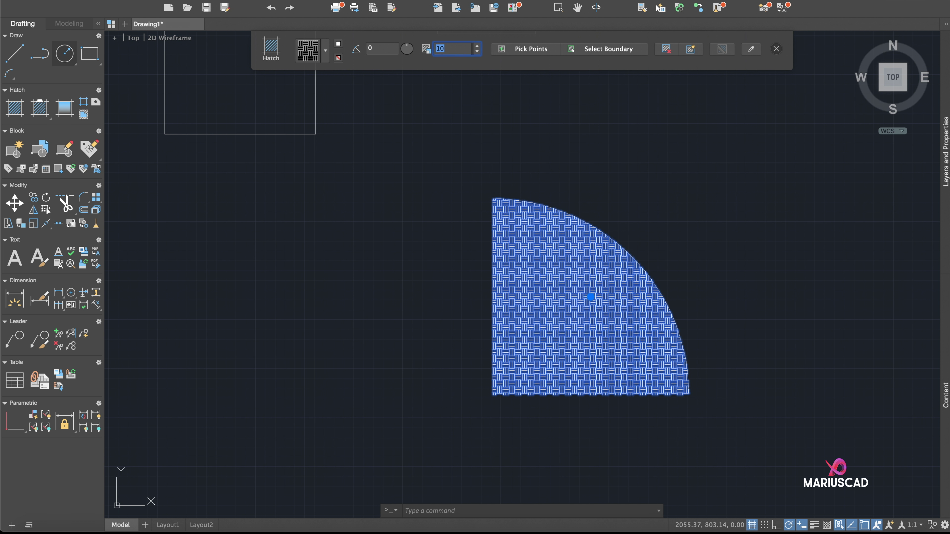
{"action": "key", "text": "Return"}
{"action": "key", "text": "Escape"}
{"action": "left_click", "coordinate": [774, 261]}
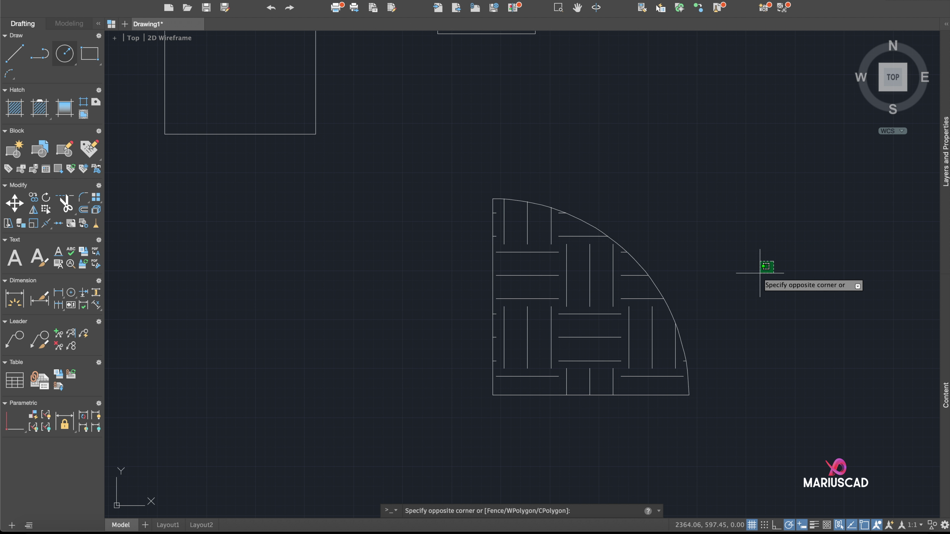
{"action": "key", "text": "Escape"}
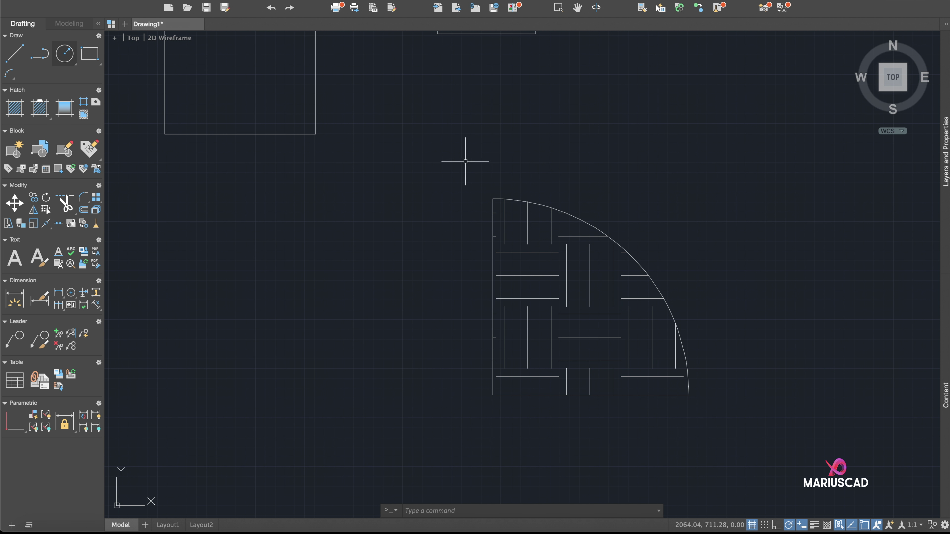
Increase the quarter circle's hatch scale to 20 and deselect the hatch.
{"action": "left_click", "coordinate": [531, 250]}
{"action": "left_click", "coordinate": [516, 228]}
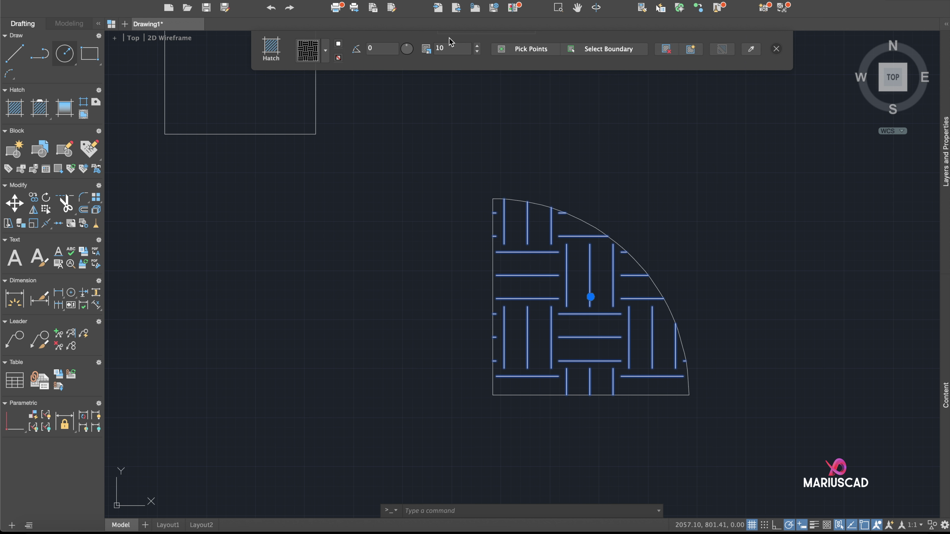
{"action": "key", "text": "Return"}
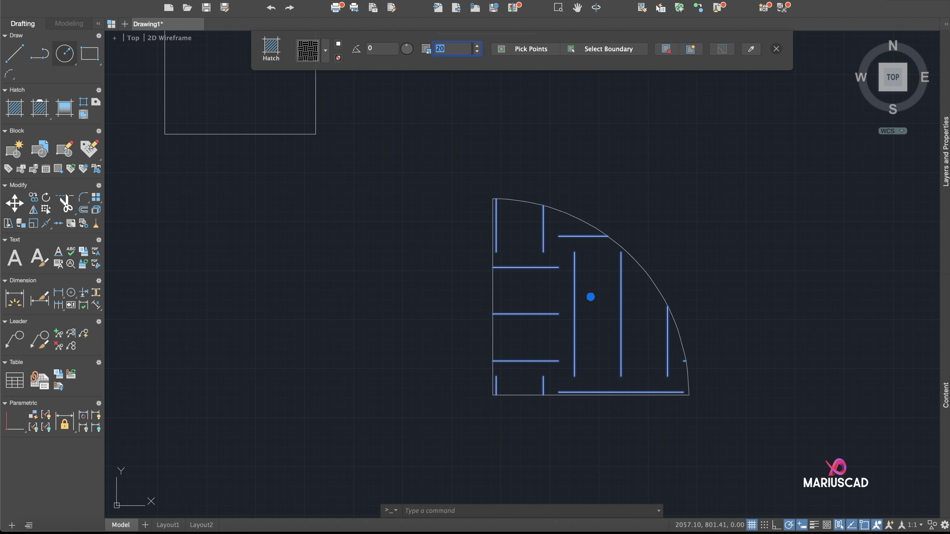
{"action": "middle_click_drag", "start_coordinate": [637, 329], "coordinate": [603, 319]}
{"action": "left_click", "coordinate": [625, 270]}
{"action": "key", "text": "Escape"}
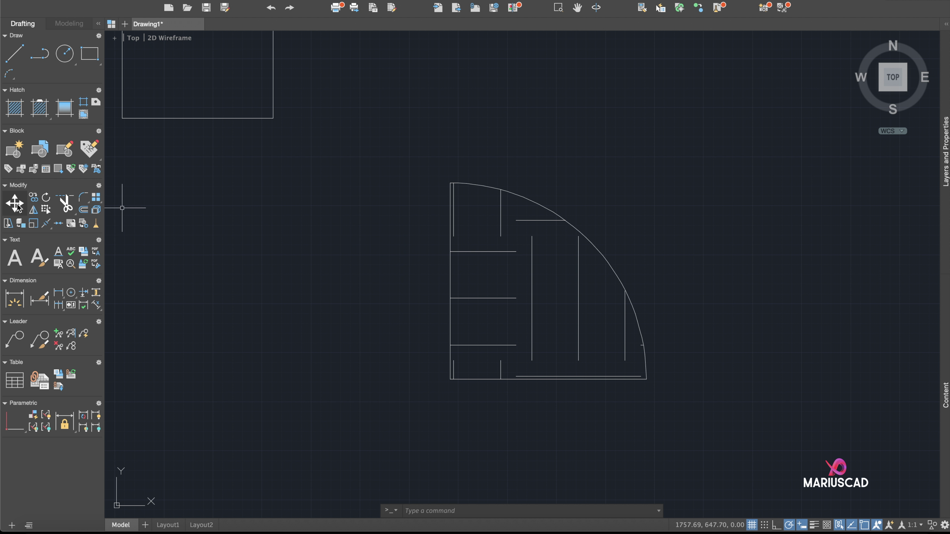
{"action": "scroll", "coordinate": [224, 250], "scroll_direction": "down", "scroll_amount": 2}
{"action": "middle_click_drag", "start_coordinate": [301, 255], "coordinate": [397, 306]}
{"action": "scroll", "coordinate": [397, 306], "scroll_direction": "down", "scroll_amount": 3}
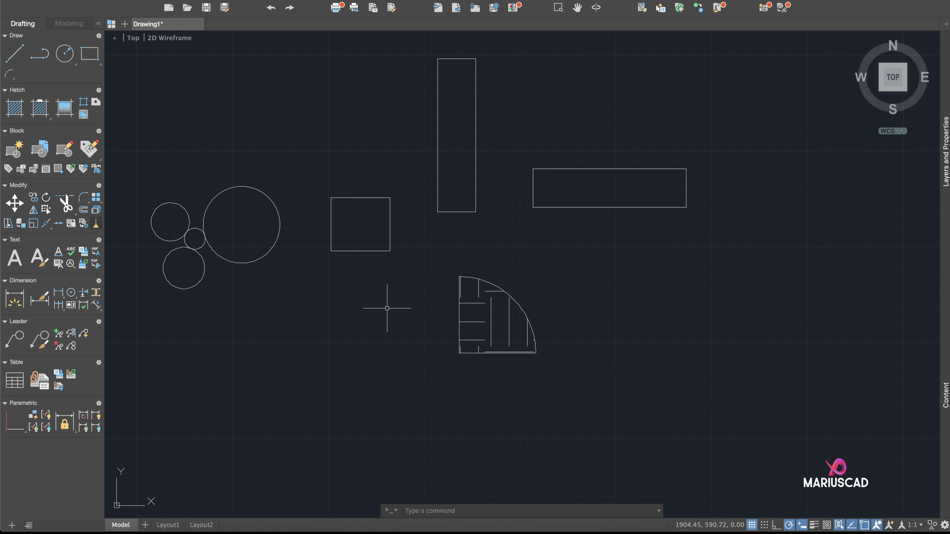
{"action": "scroll", "coordinate": [574, 370], "scroll_direction": "up", "scroll_amount": 2}
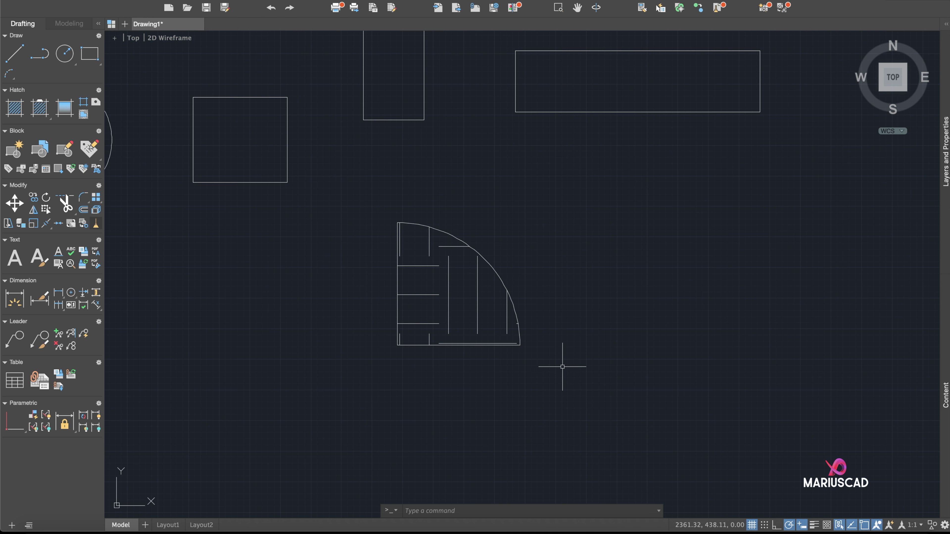
{"action": "left_click", "coordinate": [557, 371]}
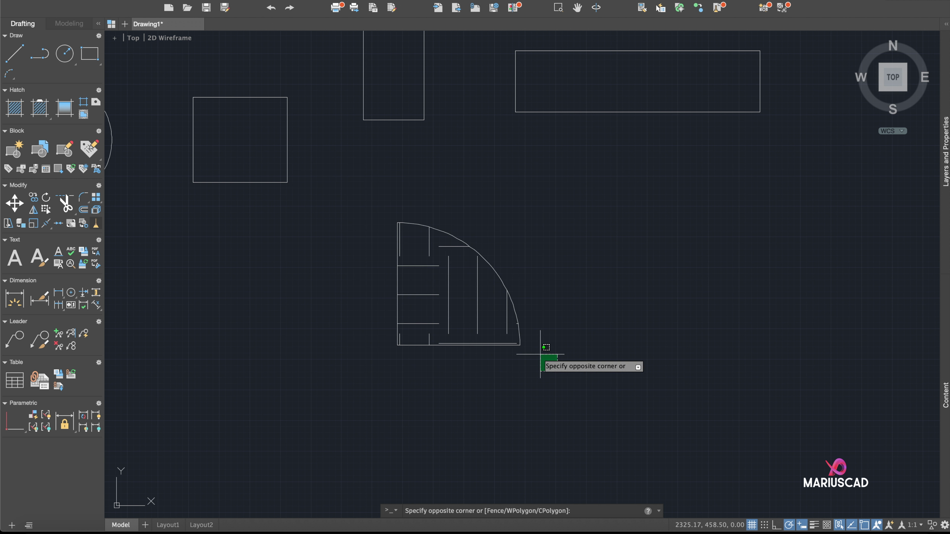
{"action": "left_click", "coordinate": [358, 194]}
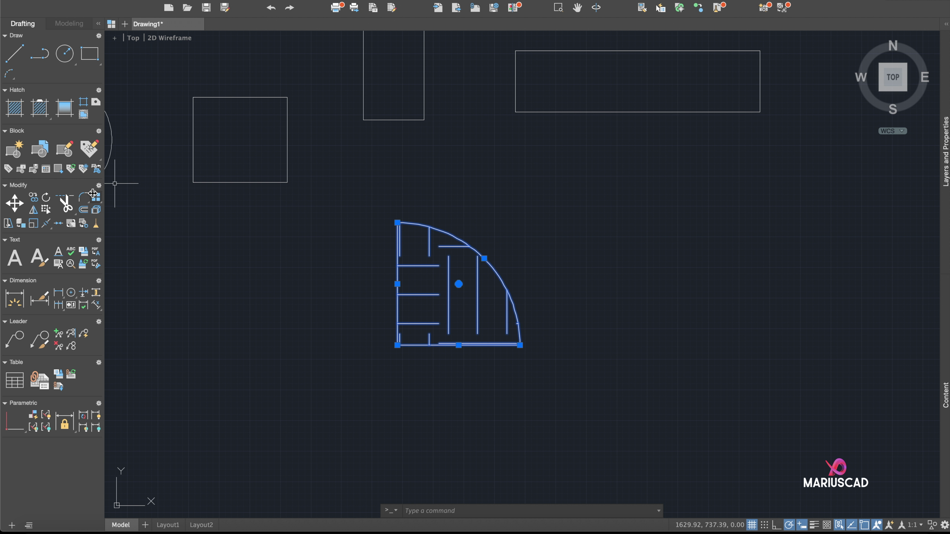
{"action": "key", "text": "Escape"}
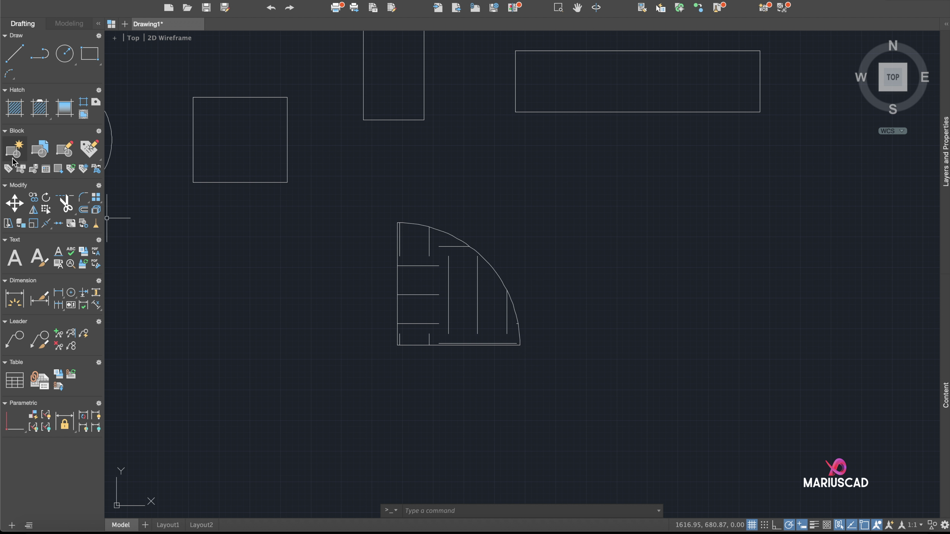
Move the quarter circle together with its hatch, using its right-angle corner as base point, to a free area below the circles.
{"action": "left_click", "coordinate": [16, 204]}
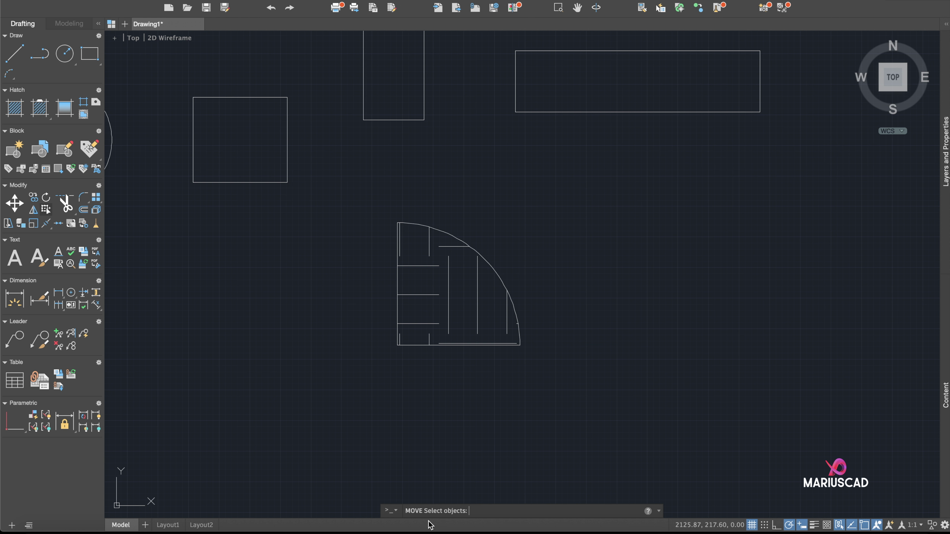
{"action": "left_click", "coordinate": [540, 366]}
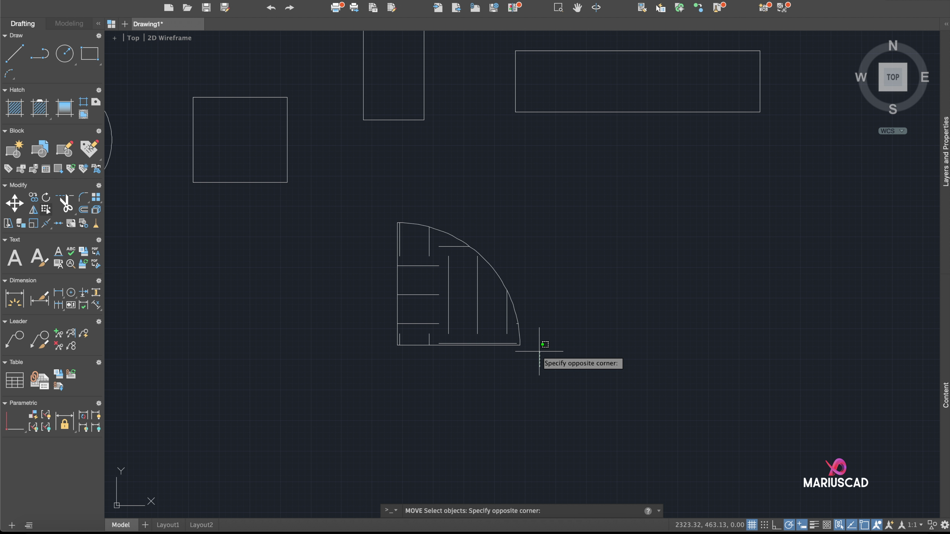
{"action": "left_click", "coordinate": [360, 171]}
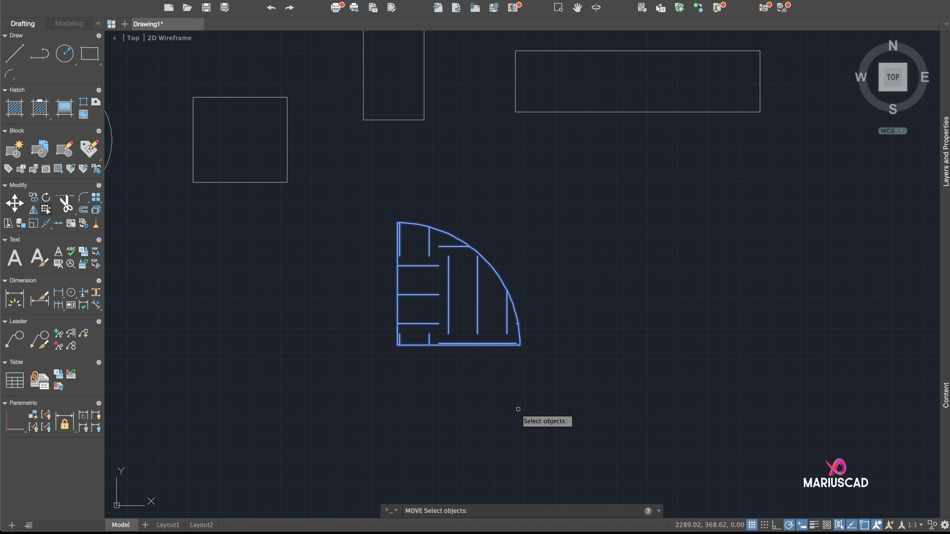
{"action": "key", "text": "Return"}
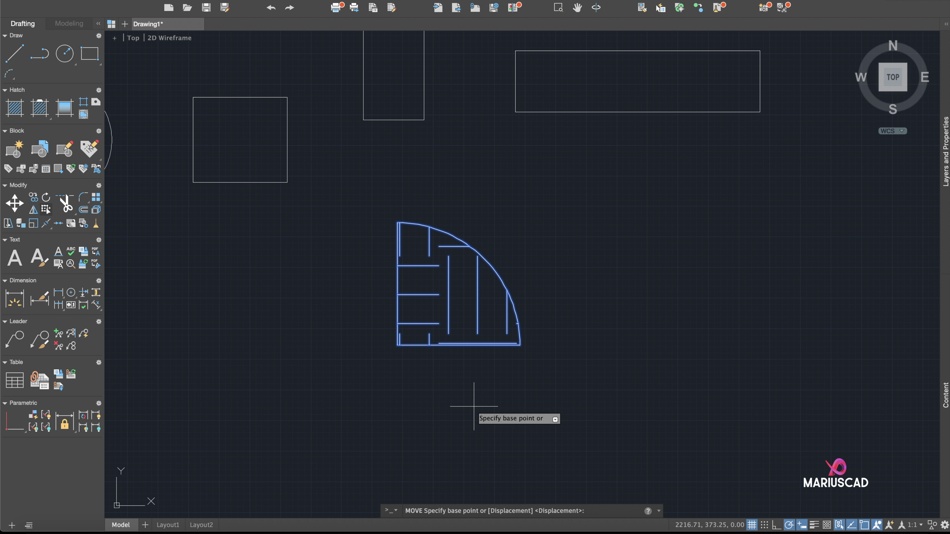
{"action": "left_click", "coordinate": [397, 345]}
{"action": "middle_click_drag", "start_coordinate": [271, 360], "coordinate": [489, 284]}
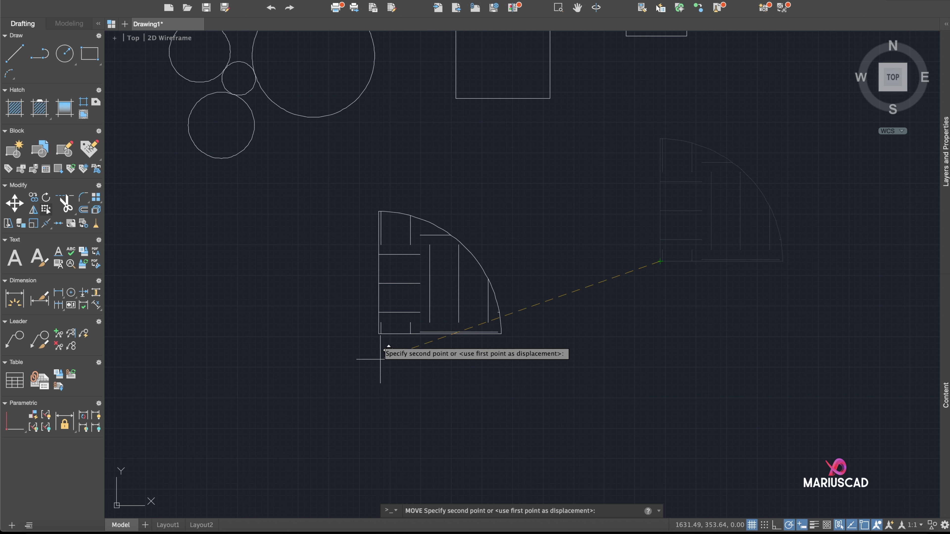
{"action": "left_click", "coordinate": [357, 383]}
Draw a single horizontal line below and to the left of the hatched quarter circle.
{"action": "scroll", "coordinate": [529, 393], "scroll_direction": "up", "scroll_amount": 2}
{"action": "middle_click_drag", "start_coordinate": [529, 393], "coordinate": [526, 383]}
{"action": "scroll", "coordinate": [526, 383], "scroll_direction": "down", "scroll_amount": 4}
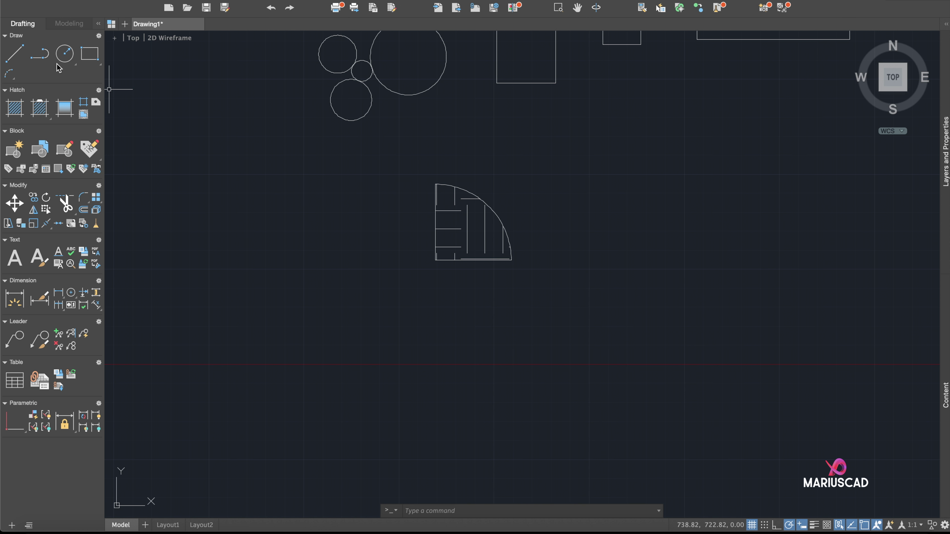
{"action": "left_click", "coordinate": [14, 54]}
{"action": "left_click", "coordinate": [425, 323]}
{"action": "left_click", "coordinate": [249, 323]}
{"action": "key", "text": "Escape"}
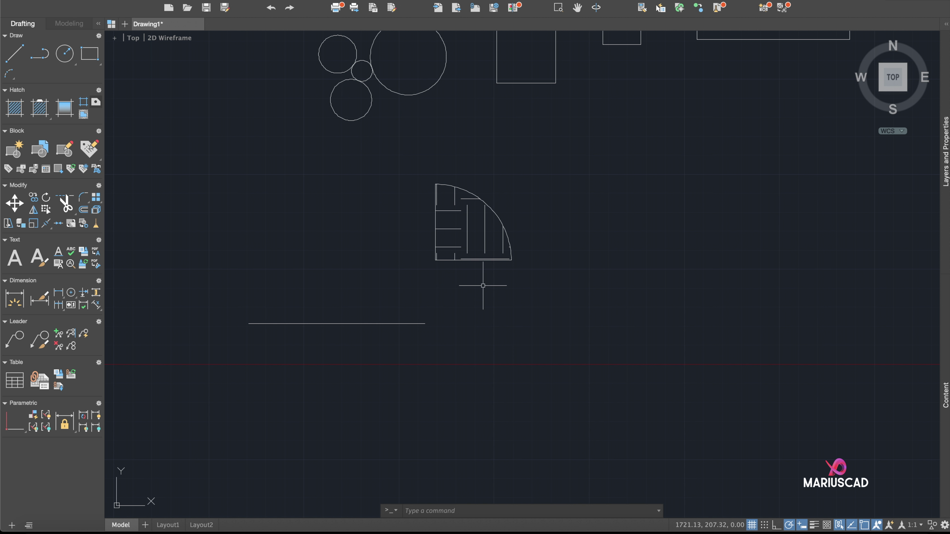
Move the hatched quarter circle left by the horizontal line's length, using the line's right and left endpoints as base and second point.
{"action": "type", "text": "move"}
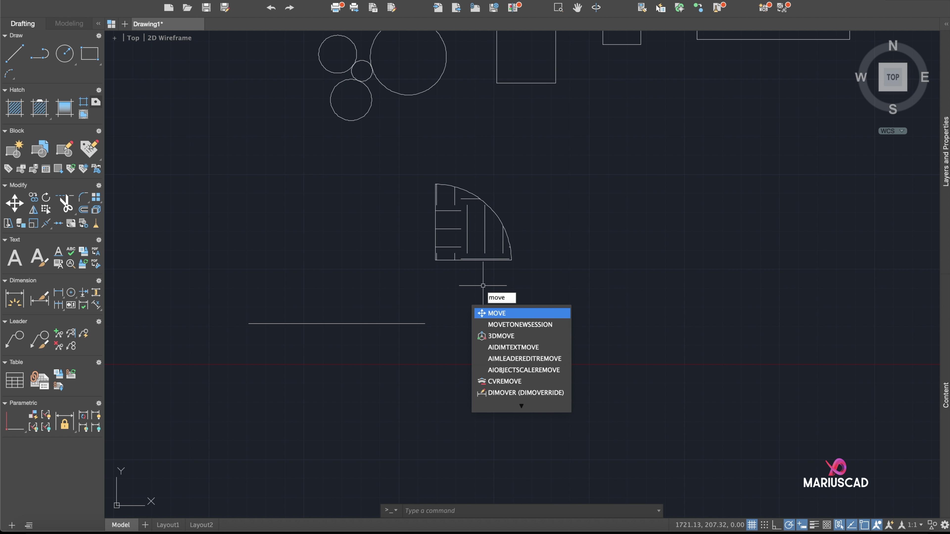
{"action": "key", "text": "Return"}
{"action": "left_click", "coordinate": [545, 294]}
{"action": "left_click", "coordinate": [400, 169]}
{"action": "key", "text": "Return"}
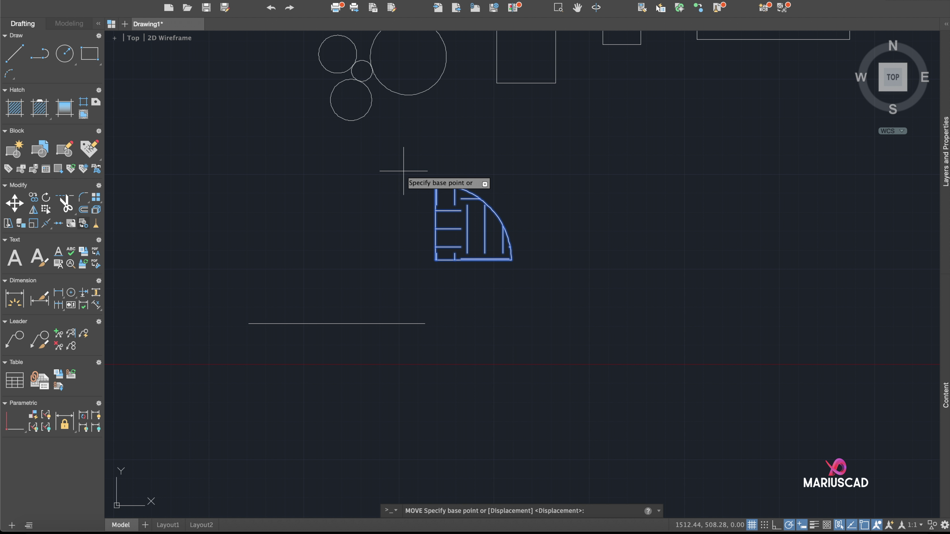
{"action": "left_click", "coordinate": [425, 324]}
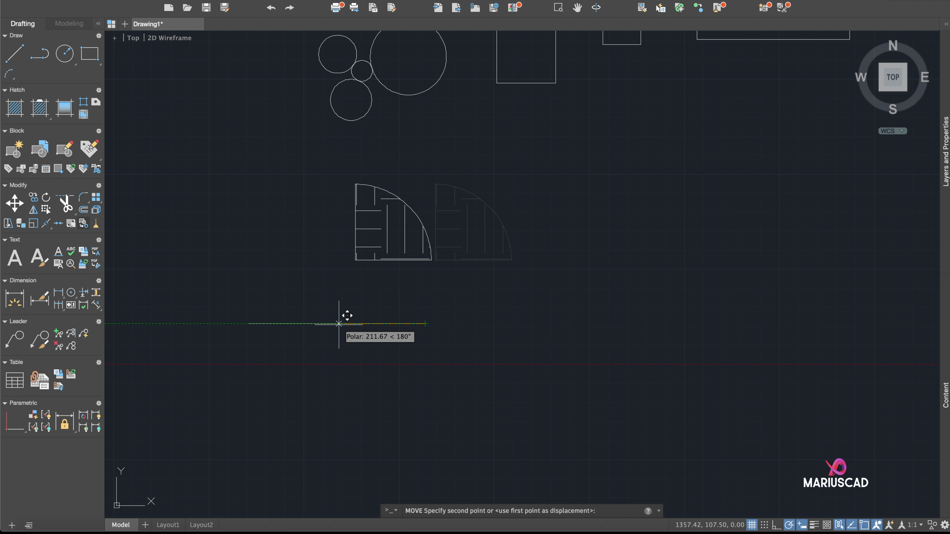
{"action": "left_click", "coordinate": [249, 324]}
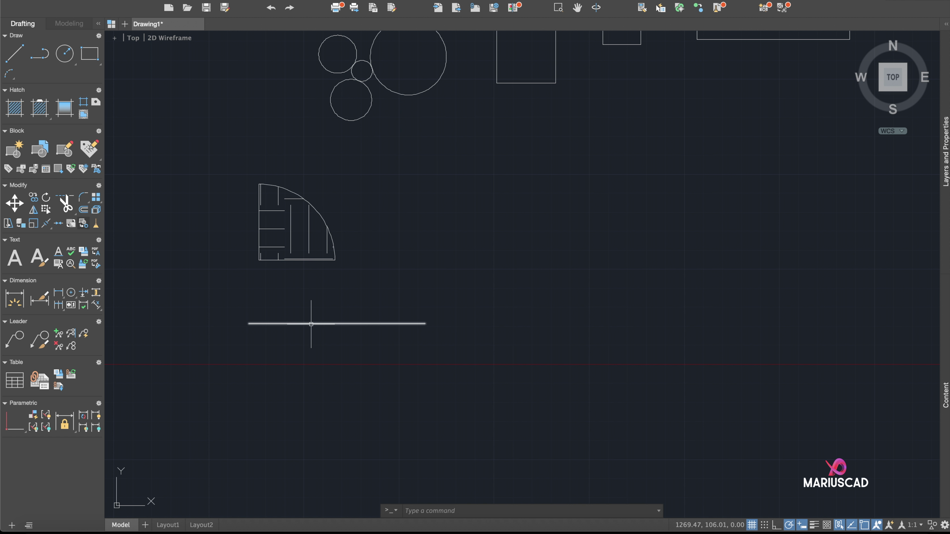
Copy the hatched quarter circle to the right by the horizontal line's length, from the line's left endpoint to its right endpoint.
{"action": "left_click", "coordinate": [35, 198]}
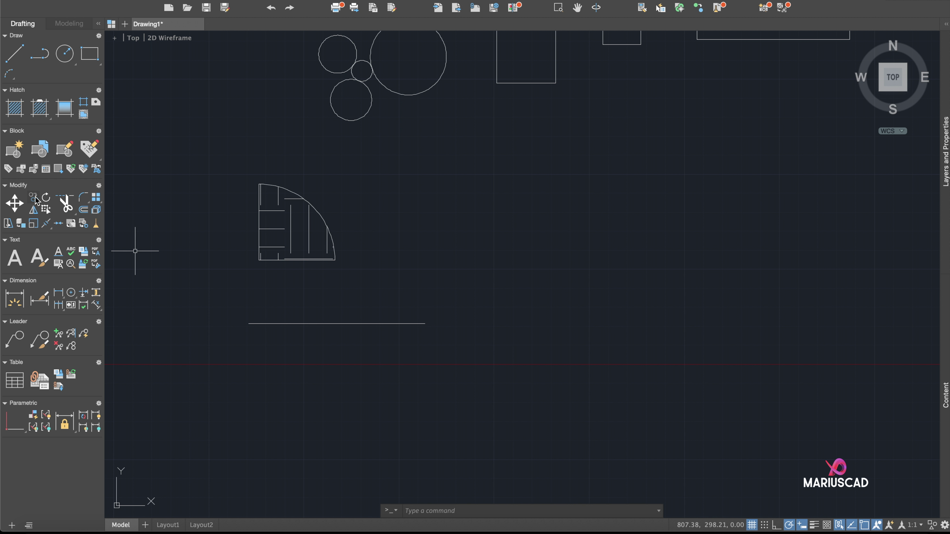
{"action": "left_click", "coordinate": [345, 271]}
{"action": "left_click", "coordinate": [241, 173]}
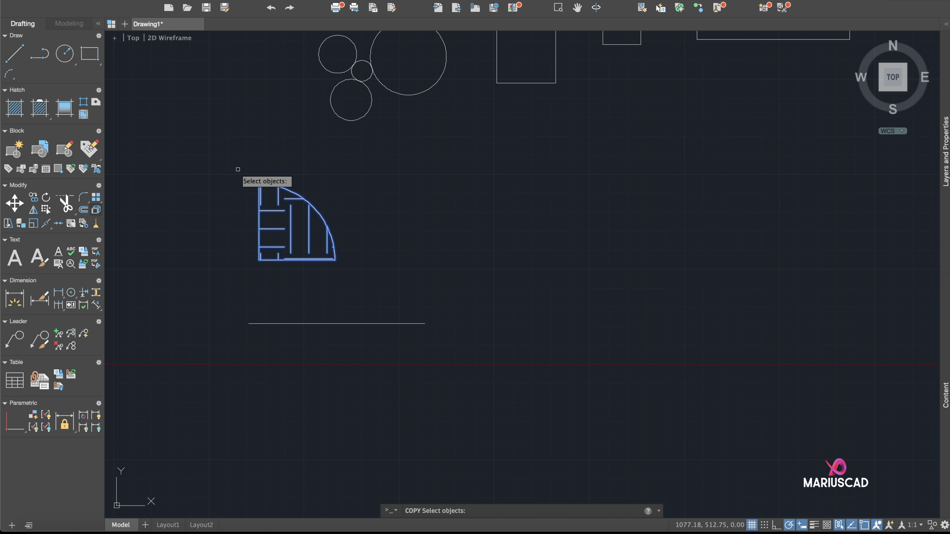
{"action": "key", "text": "Return"}
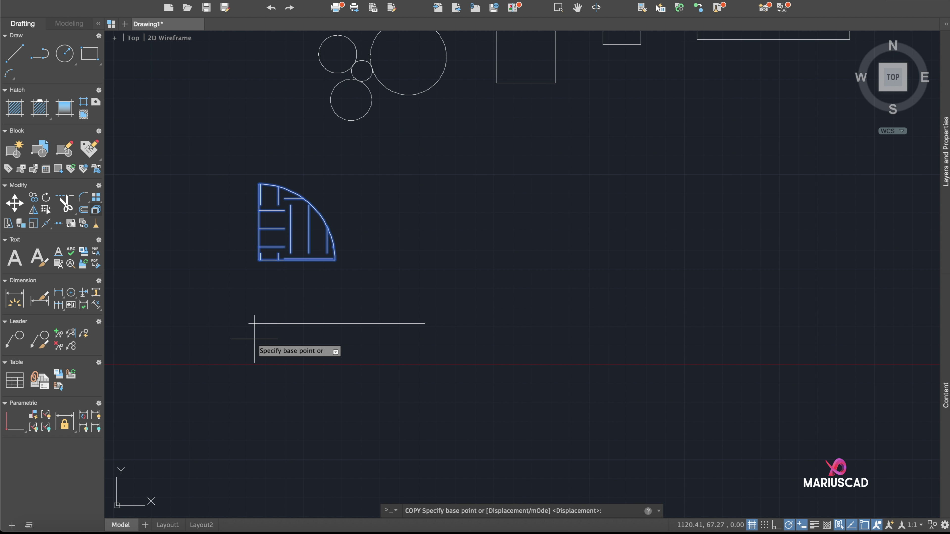
{"action": "left_click", "coordinate": [249, 323]}
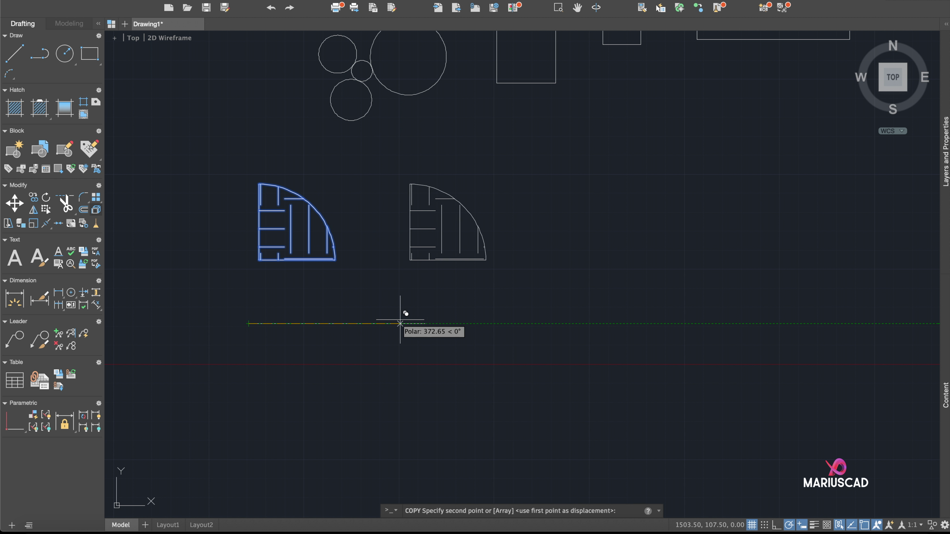
{"action": "left_click", "coordinate": [425, 322]}
Place three more freehand copies of the quarter circle: one at upper right, one at lower right and one beside the line's right end.
{"action": "left_click", "coordinate": [651, 268]}
{"action": "left_click", "coordinate": [625, 454]}
{"action": "left_click", "coordinate": [433, 447]}
{"action": "key", "text": "Return"}
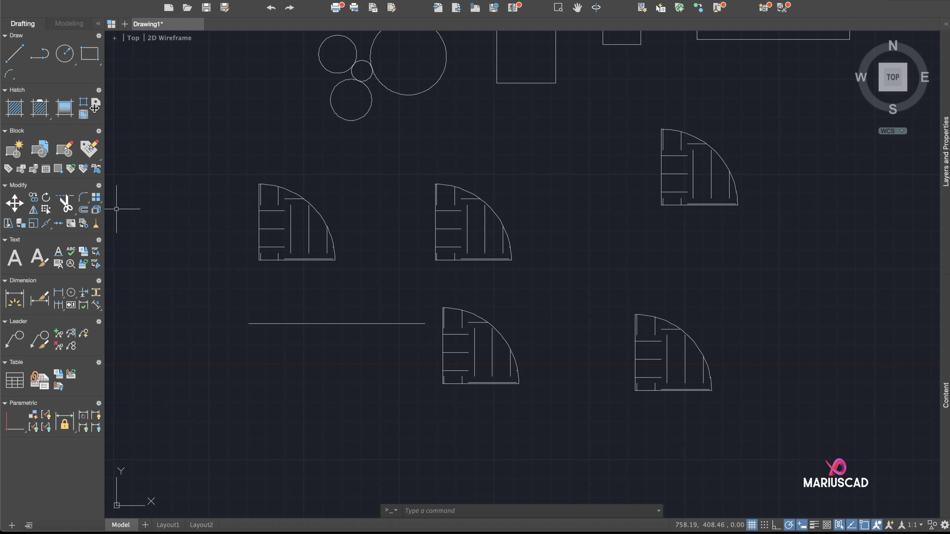
Rotate the upper-right hatched quarter circle counterclockwise about its right-angle corner.
{"action": "left_click", "coordinate": [159, 166]}
{"action": "left_click", "coordinate": [159, 166]}
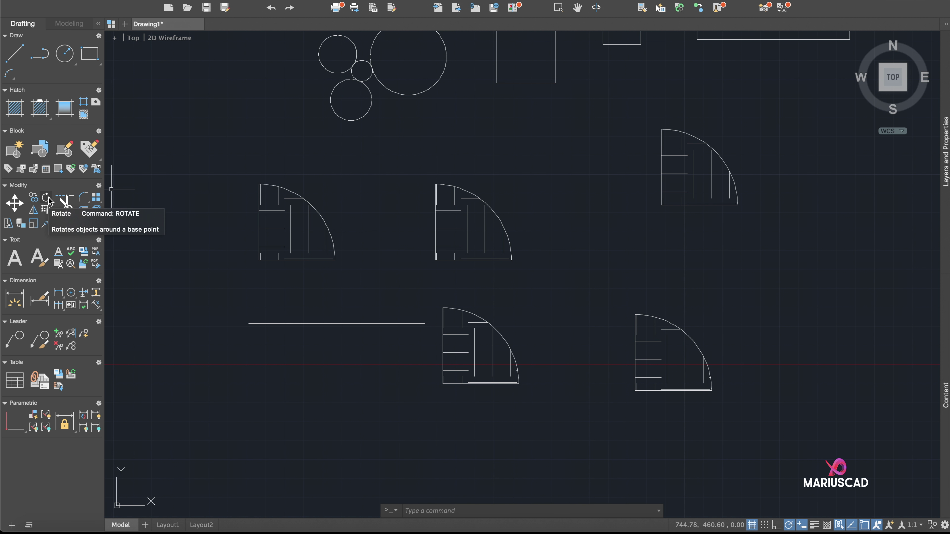
{"action": "left_click", "coordinate": [46, 197]}
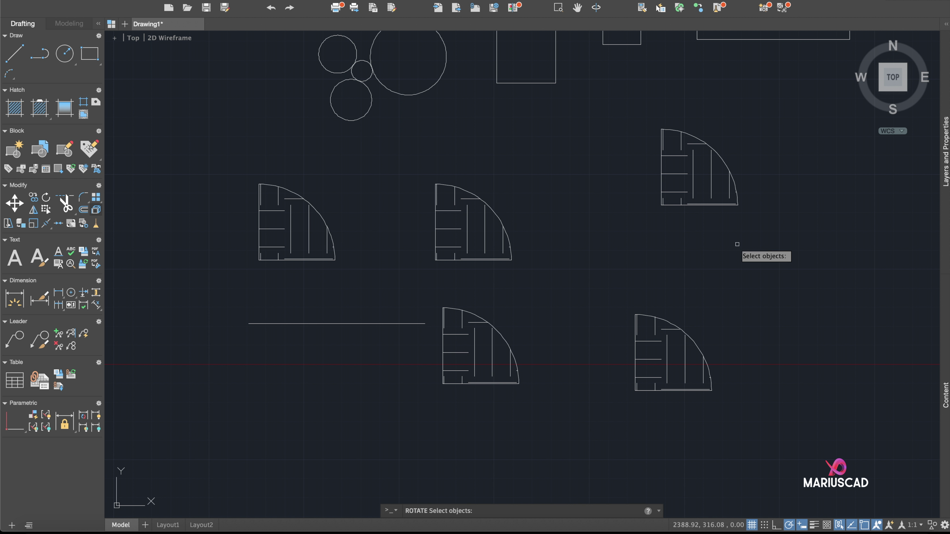
{"action": "left_click", "coordinate": [753, 225]}
{"action": "left_click", "coordinate": [642, 111]}
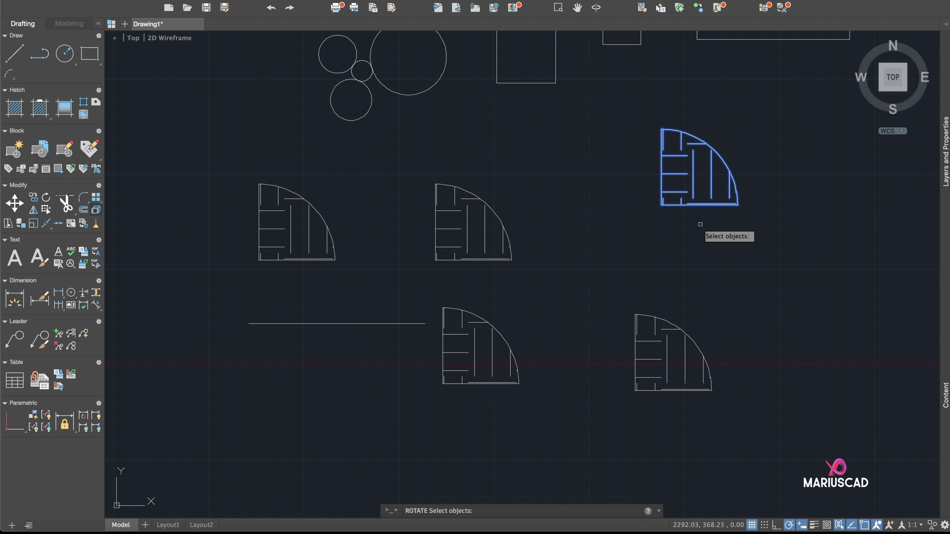
{"action": "key", "text": "Return"}
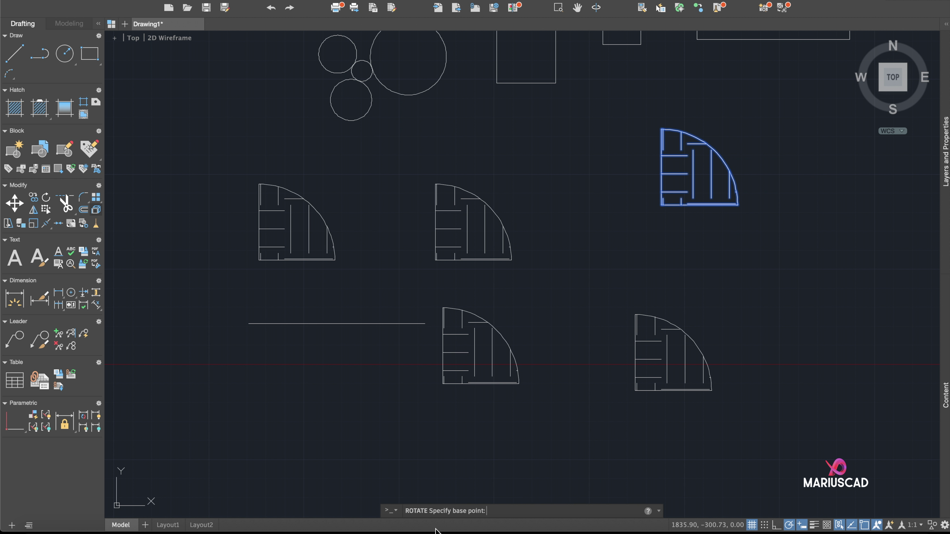
{"action": "left_click", "coordinate": [661, 205]}
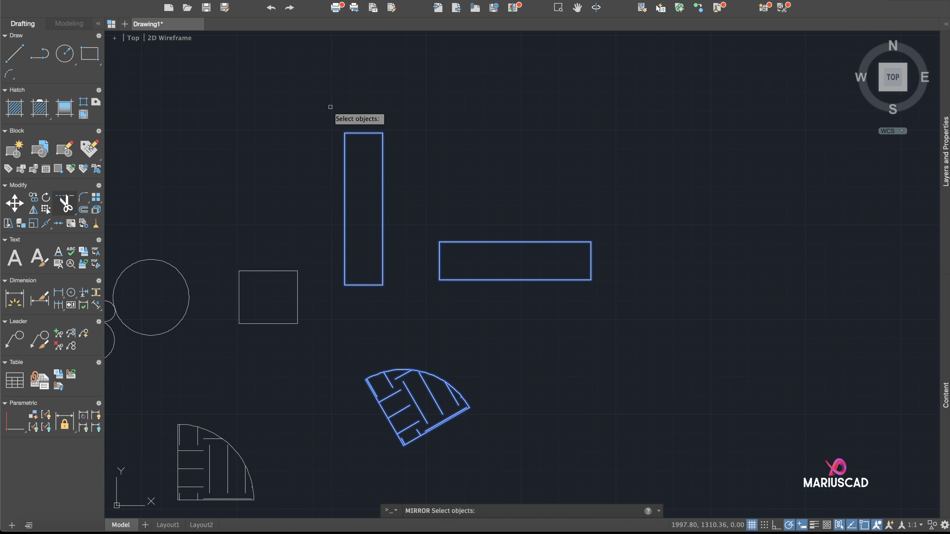
Mirror the two selected rectangles and the rotated hatched quarter circle across a vertical line to their right, keeping the originals.
{"action": "key", "text": "Return"}
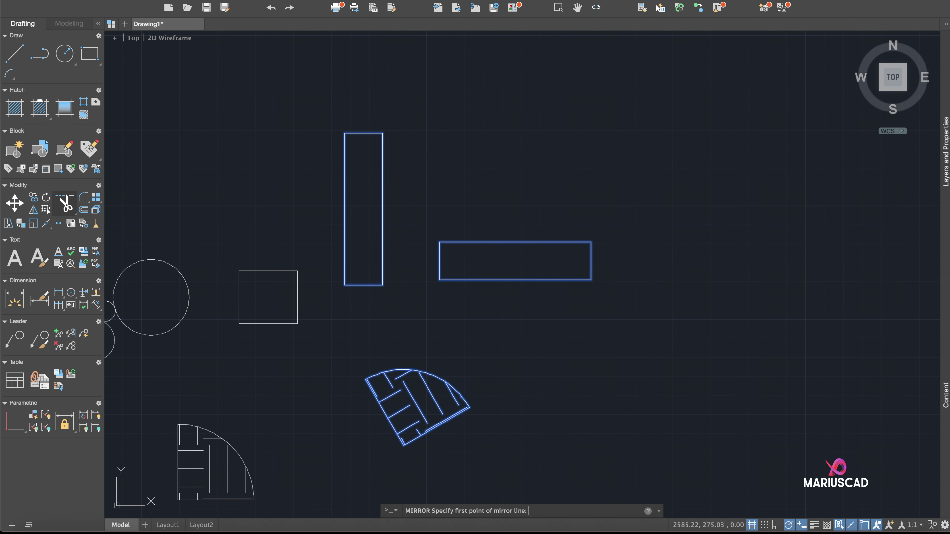
{"action": "middle_click_drag", "start_coordinate": [608, 424], "coordinate": [509, 403]}
{"action": "scroll", "coordinate": [526, 402], "scroll_direction": "down", "scroll_amount": 4}
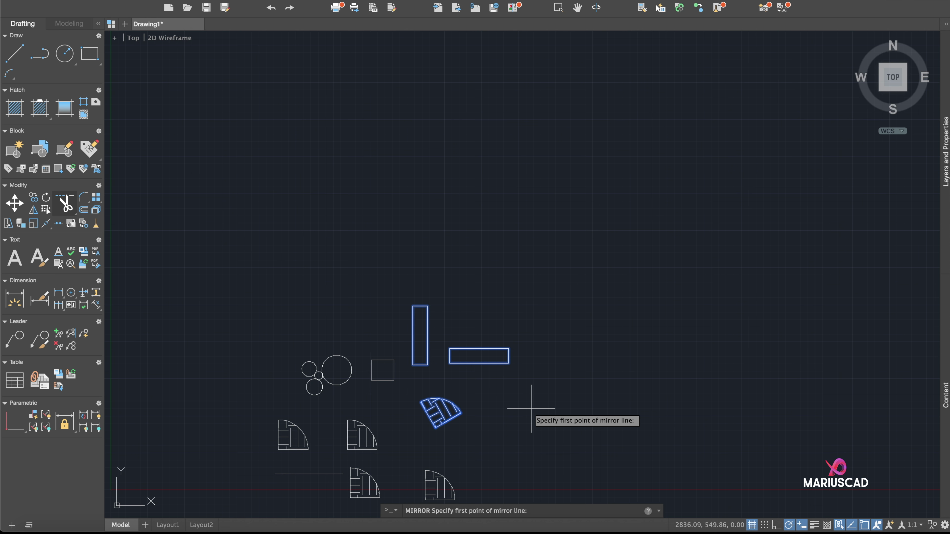
{"action": "scroll", "coordinate": [393, 232], "scroll_direction": "up", "scroll_amount": 3}
{"action": "middle_click_drag", "start_coordinate": [420, 252], "coordinate": [462, 279]}
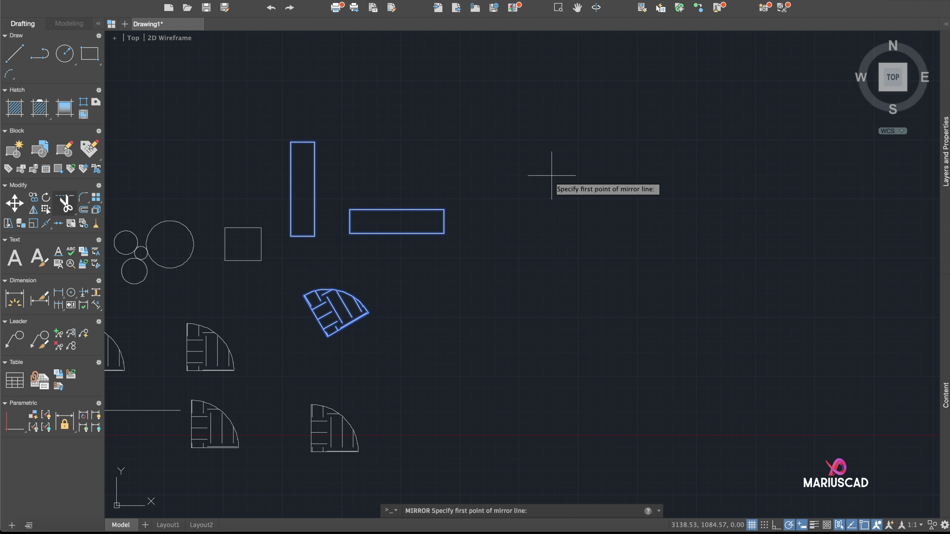
{"action": "left_click", "coordinate": [540, 155]}
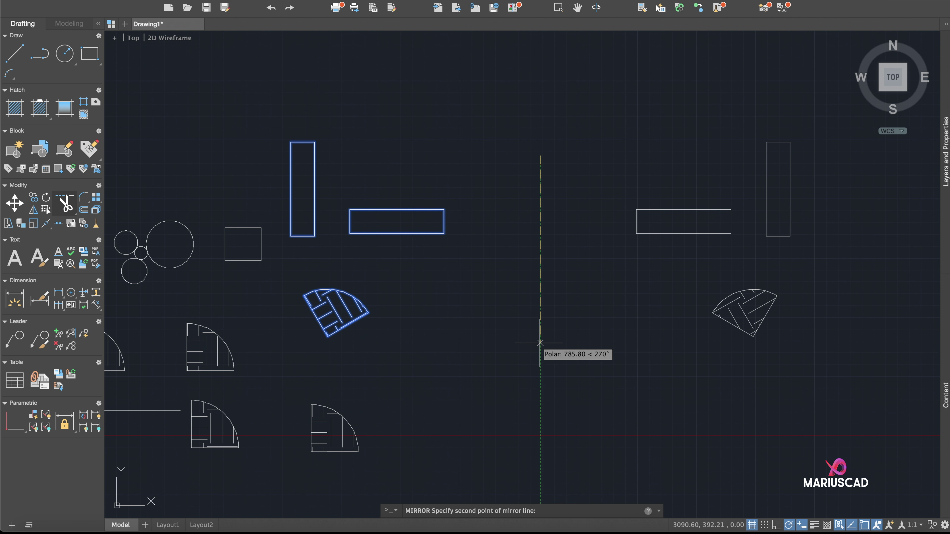
{"action": "middle_click_drag", "start_coordinate": [539, 343], "coordinate": [470, 319]}
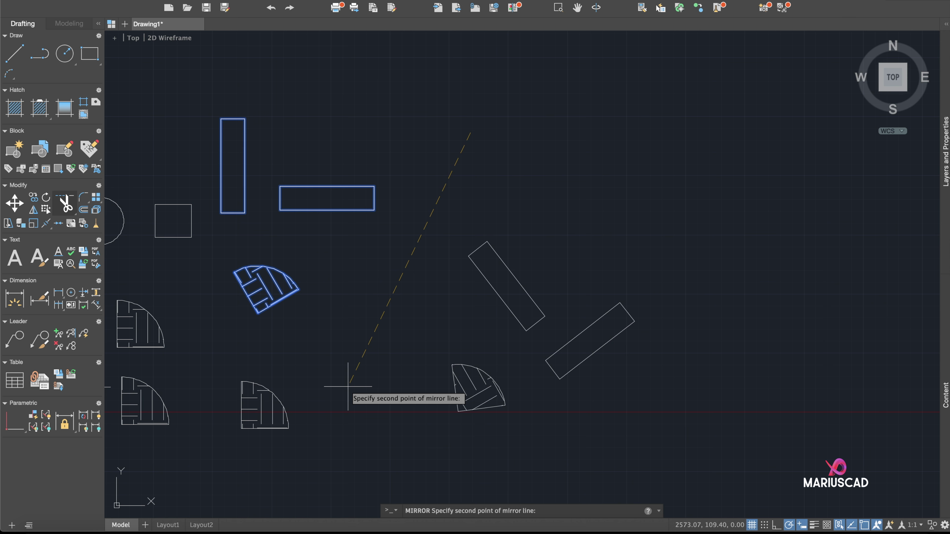
{"action": "middle_click_drag", "start_coordinate": [532, 403], "coordinate": [385, 437]}
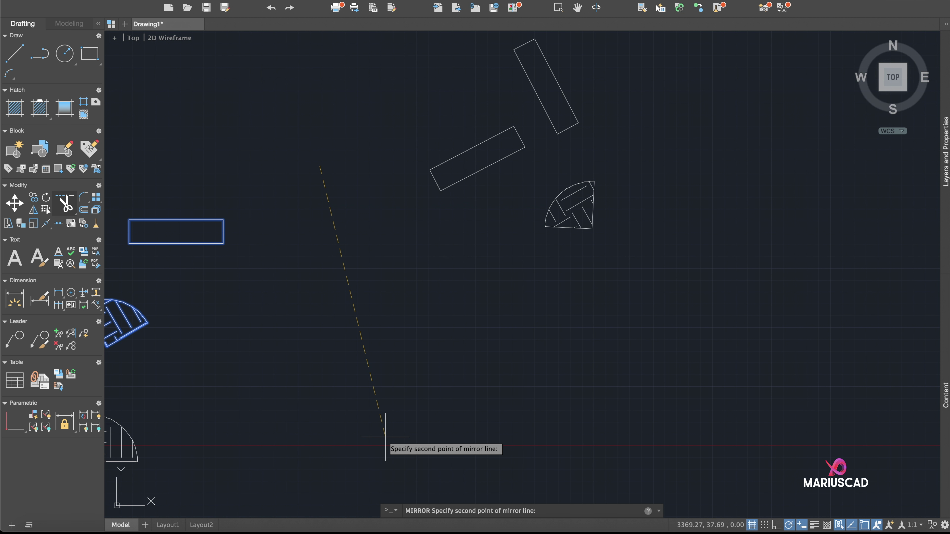
{"action": "left_click", "coordinate": [318, 434]}
{"action": "middle_click_drag", "start_coordinate": [318, 435], "coordinate": [429, 394]}
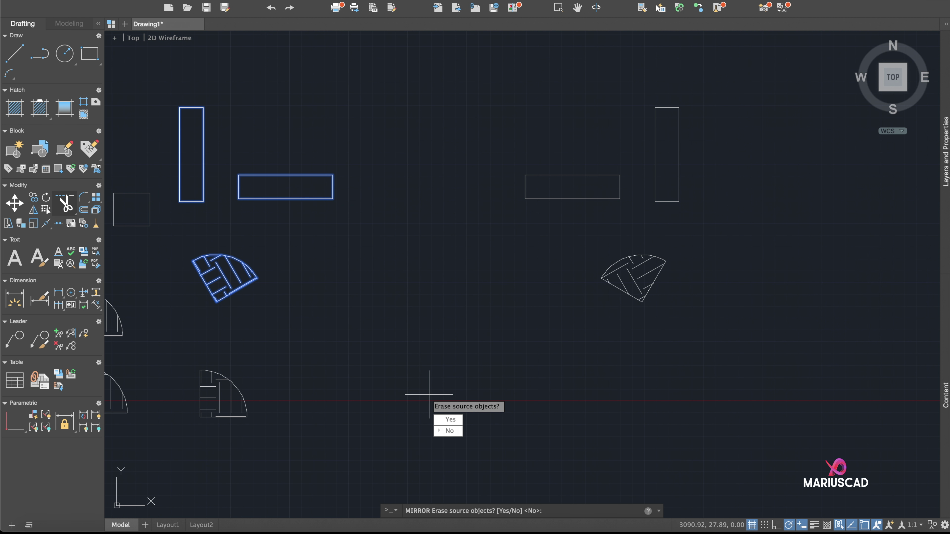
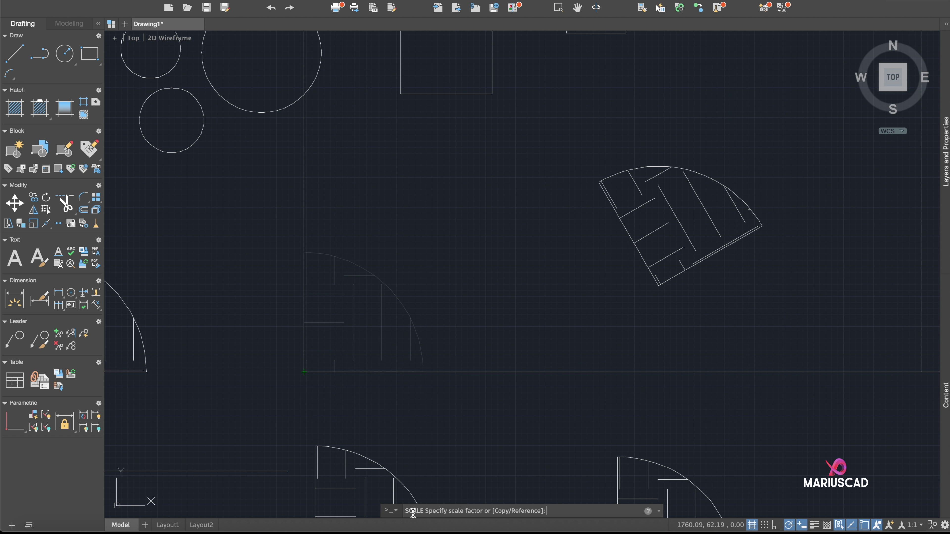
Scale the hatched quarter circle above the horizontal line's right end by a factor of 1.5 from its right-angle corner.
{"action": "scroll", "coordinate": [318, 325], "scroll_direction": "down", "scroll_amount": 6}
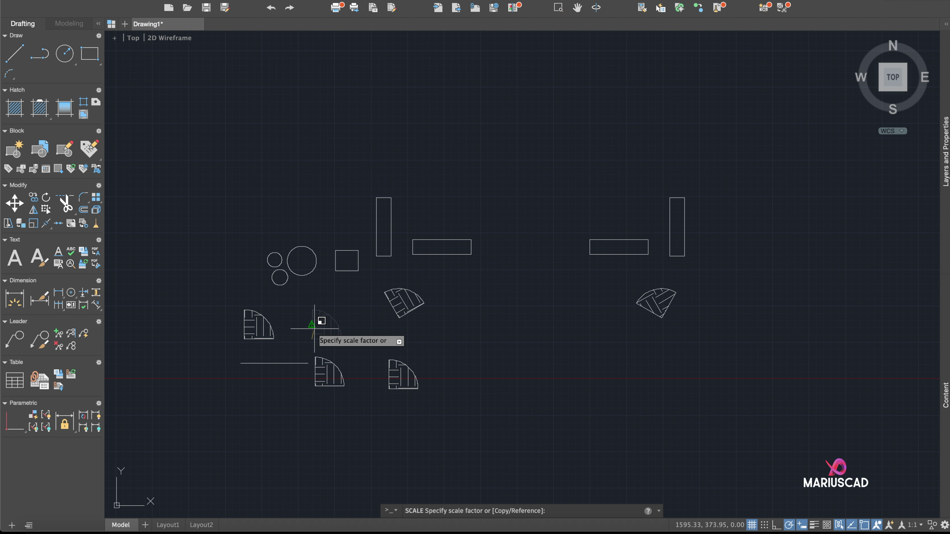
{"action": "scroll", "coordinate": [322, 322], "scroll_direction": "up", "scroll_amount": 3}
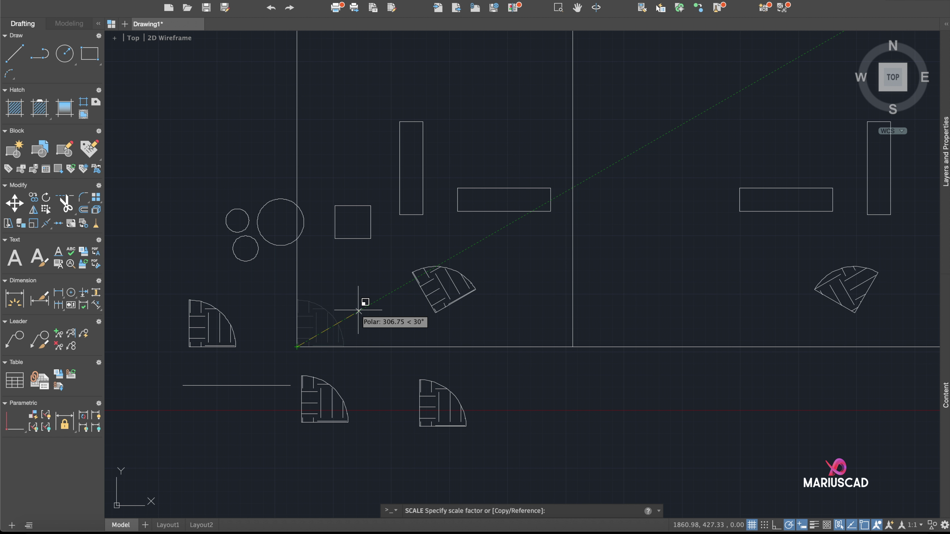
{"action": "type", "text": "1.5"}
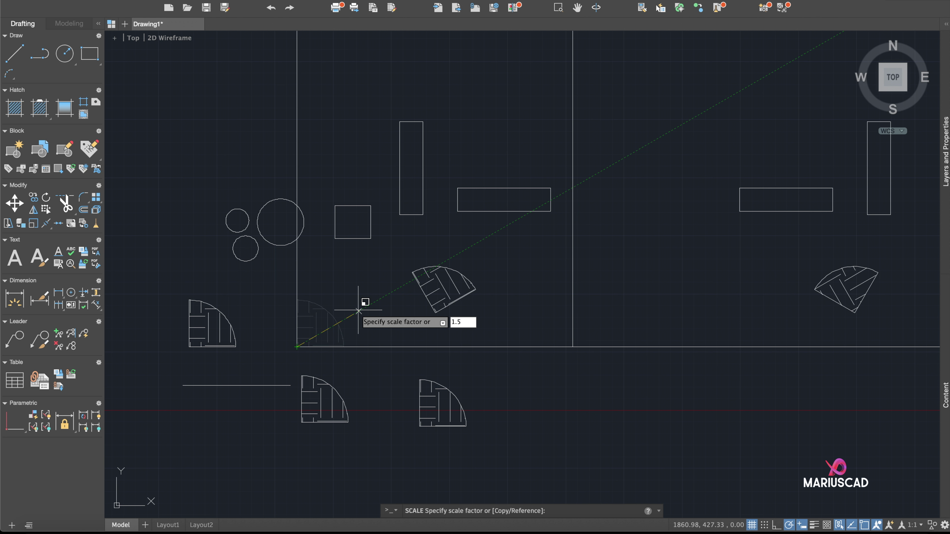
{"action": "key", "text": "Return"}
{"action": "scroll", "coordinate": [272, 324], "scroll_direction": "up", "scroll_amount": 4}
{"action": "scroll", "coordinate": [439, 301], "scroll_direction": "down", "scroll_amount": 3}
{"action": "scroll", "coordinate": [308, 321], "scroll_direction": "up", "scroll_amount": 1}
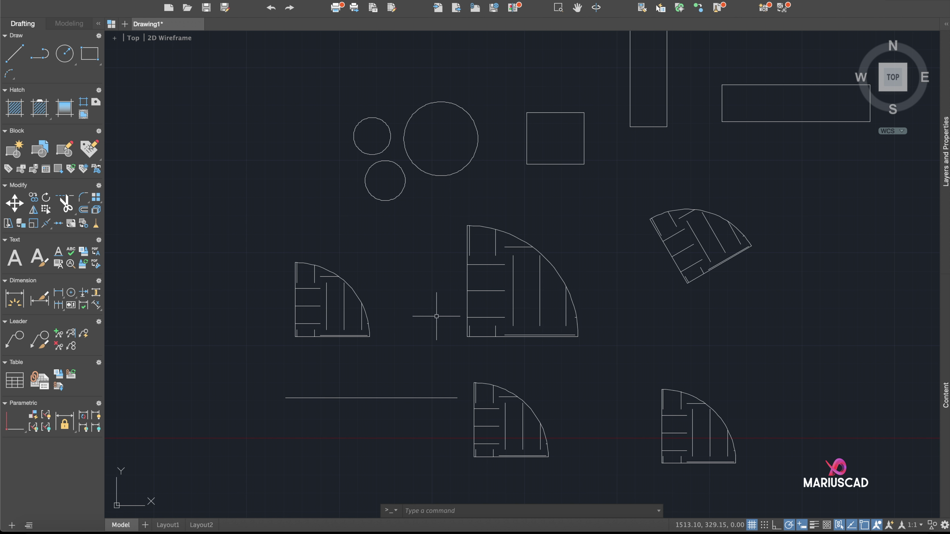
Scale the hatched quarter circle beside the horizontal line's right end by a factor of 0.5 about its right-angle corner.
{"action": "middle_click_drag", "start_coordinate": [370, 339], "coordinate": [533, 335]}
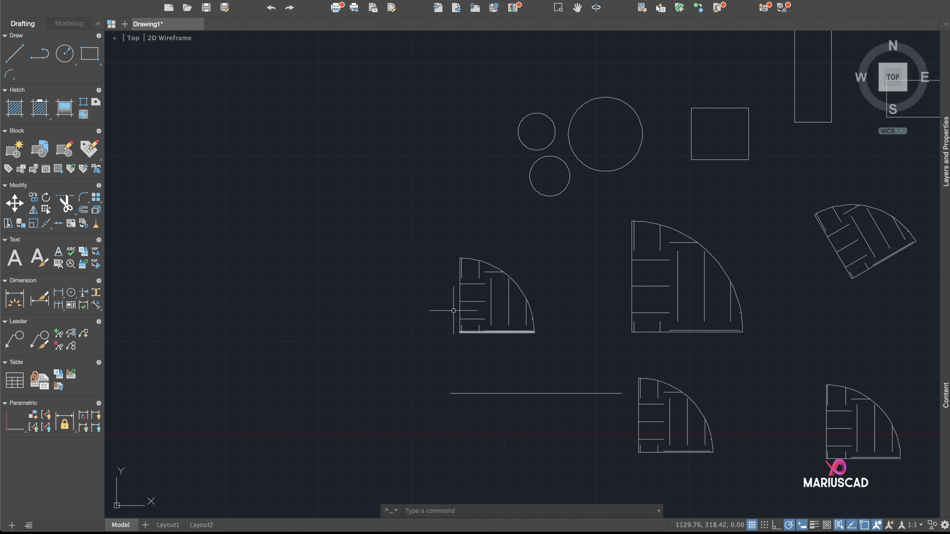
{"action": "scroll", "coordinate": [533, 338], "scroll_direction": "down", "scroll_amount": 5}
{"action": "scroll", "coordinate": [534, 338], "scroll_direction": "right", "scroll_amount": 5}
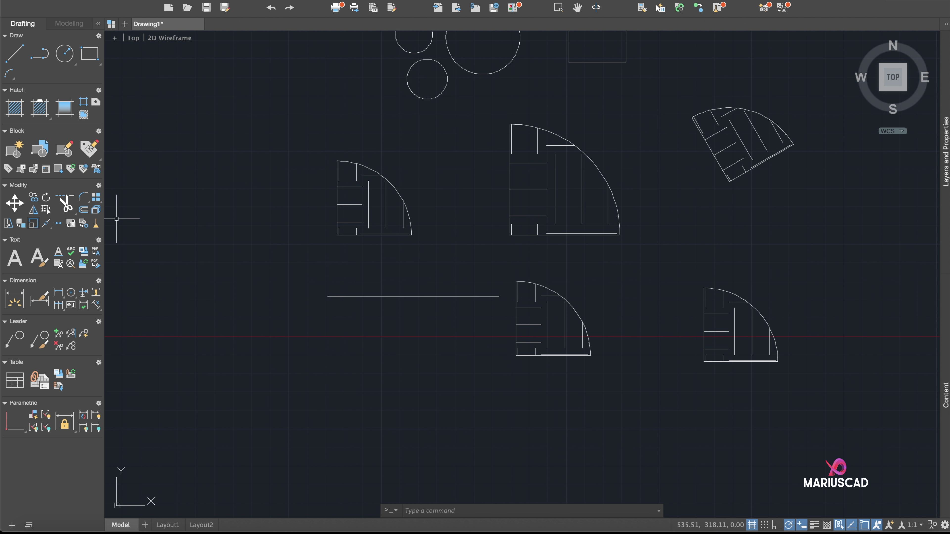
{"action": "left_click", "coordinate": [33, 224]}
{"action": "left_click", "coordinate": [617, 381]}
{"action": "left_click", "coordinate": [522, 281]}
{"action": "key", "text": "Return"}
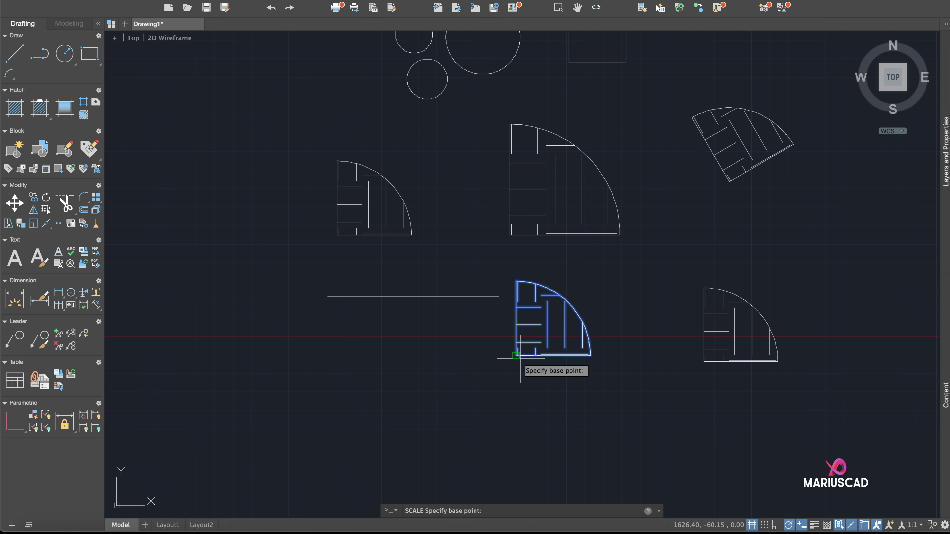
{"action": "scroll", "coordinate": [516, 355], "scroll_direction": "up", "scroll_amount": 2}
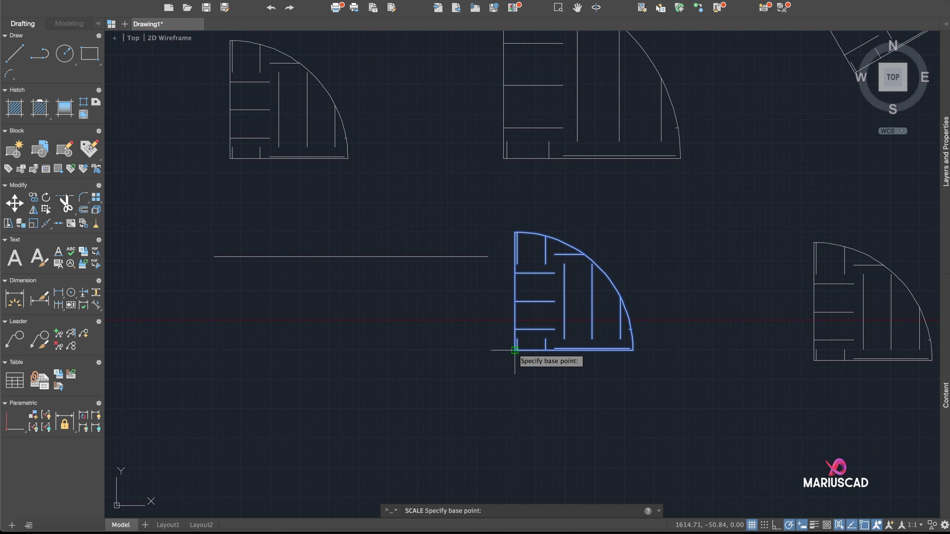
{"action": "left_click", "coordinate": [514, 350]}
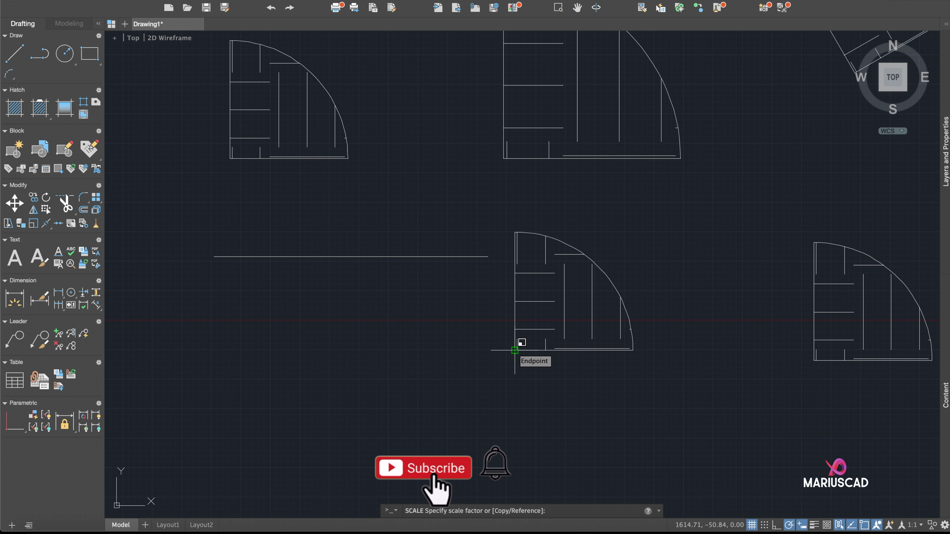
{"action": "type", "text": "0.5"}
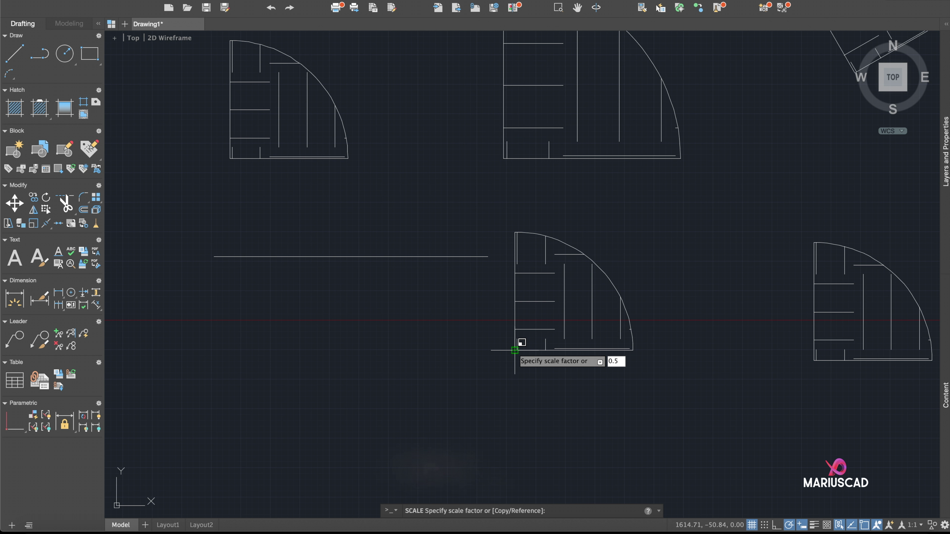
{"action": "key", "text": "Return"}
Fillet the lower-left corner of the small rectangle beside the large circle with a radius of 40.
{"action": "middle_click_drag", "start_coordinate": [736, 318], "coordinate": [582, 310]}
{"action": "scroll", "coordinate": [419, 274], "scroll_direction": "down", "scroll_amount": 2}
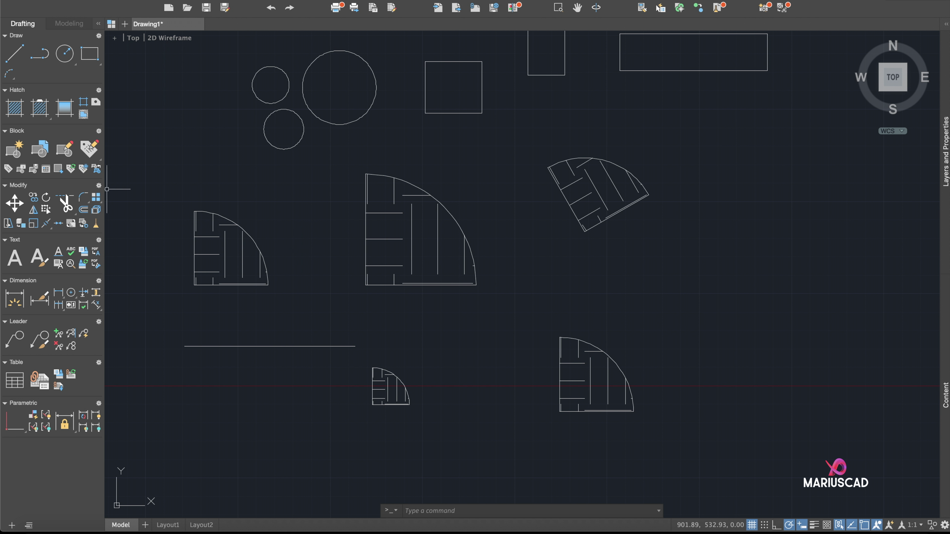
{"action": "scroll", "coordinate": [428, 271], "scroll_direction": "up", "scroll_amount": 2}
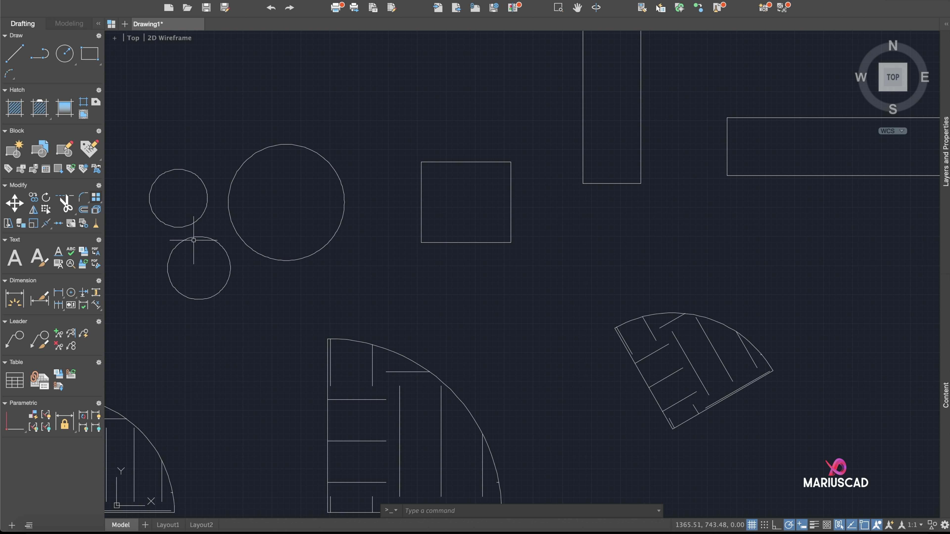
{"action": "left_click", "coordinate": [84, 197]}
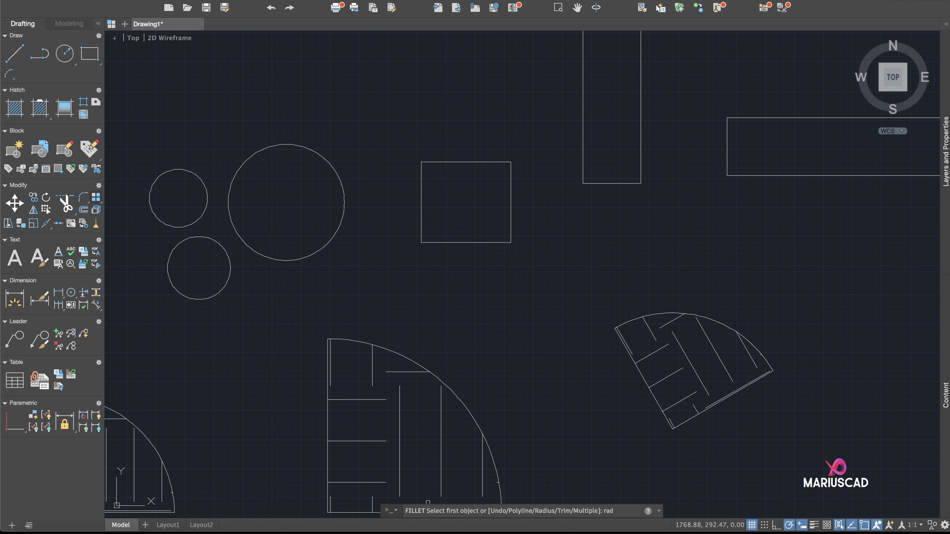
{"action": "key", "text": "Return"}
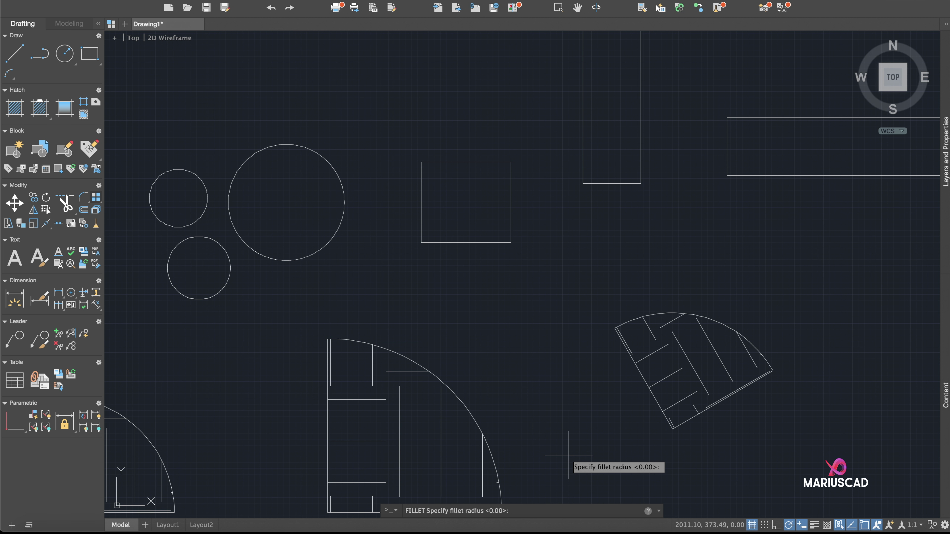
{"action": "type", "text": "40"}
{"action": "key", "text": "Return"}
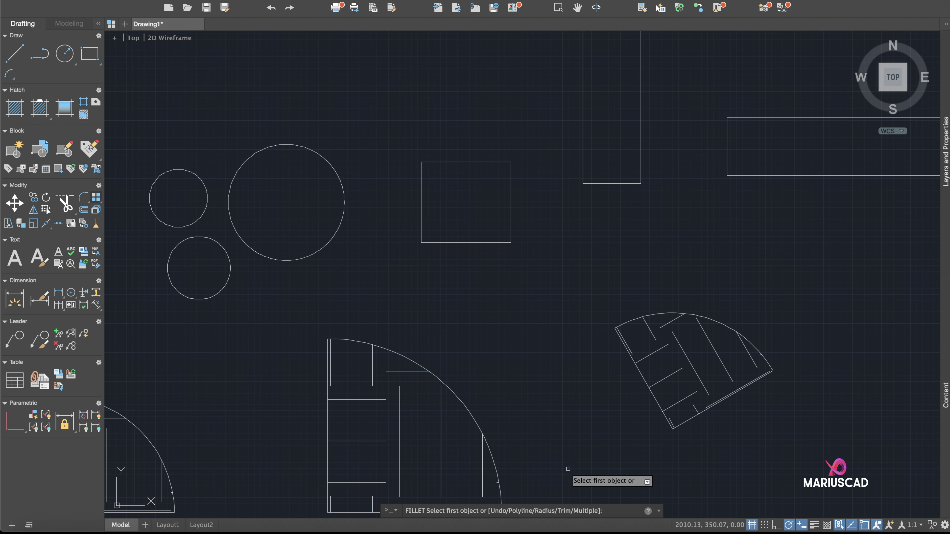
{"action": "left_click", "coordinate": [422, 223]}
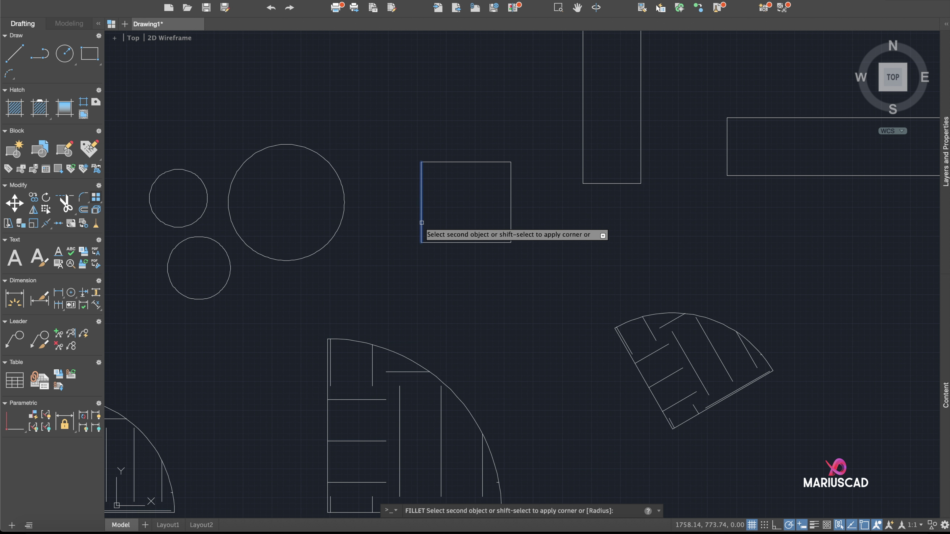
{"action": "left_click", "coordinate": [433, 242]}
{"action": "scroll", "coordinate": [433, 242], "scroll_direction": "up", "scroll_amount": 4}
{"action": "middle_click_drag", "start_coordinate": [435, 205], "coordinate": [402, 260]}
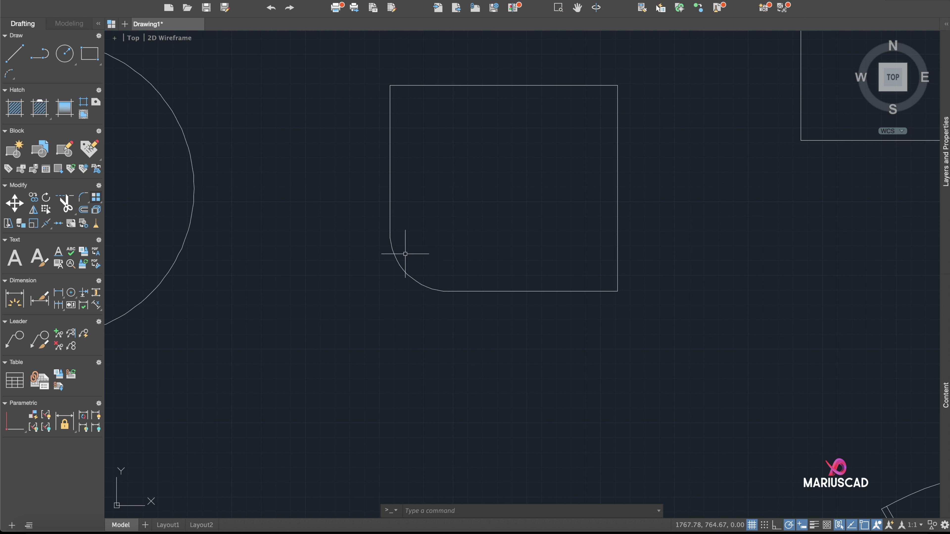
{"action": "left_click", "coordinate": [404, 272]}
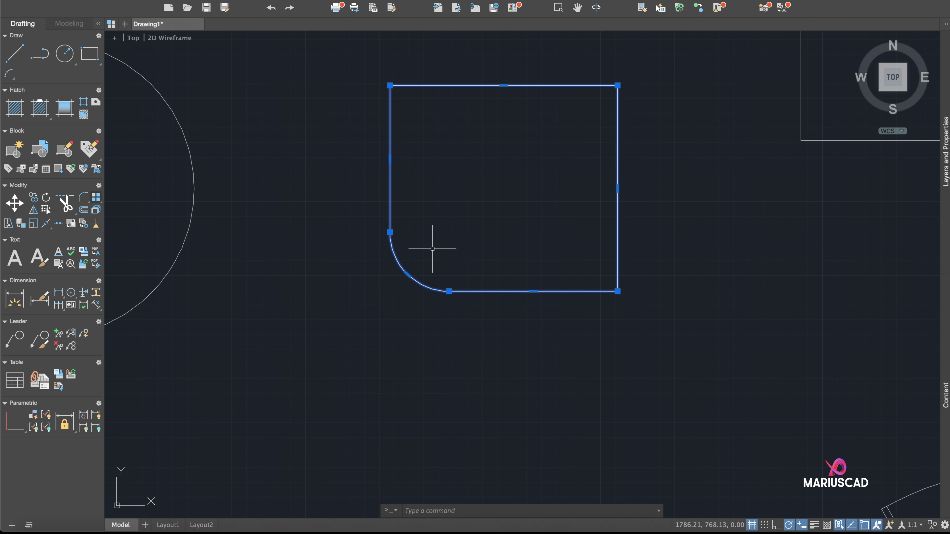
{"action": "key", "text": "Escape"}
Create a polar array of the mirrored hatched quarter circle with 10 items over 360°, centred on a freehand point below the mirrored rectangles.
{"action": "scroll", "coordinate": [548, 310], "scroll_direction": "down", "scroll_amount": 3}
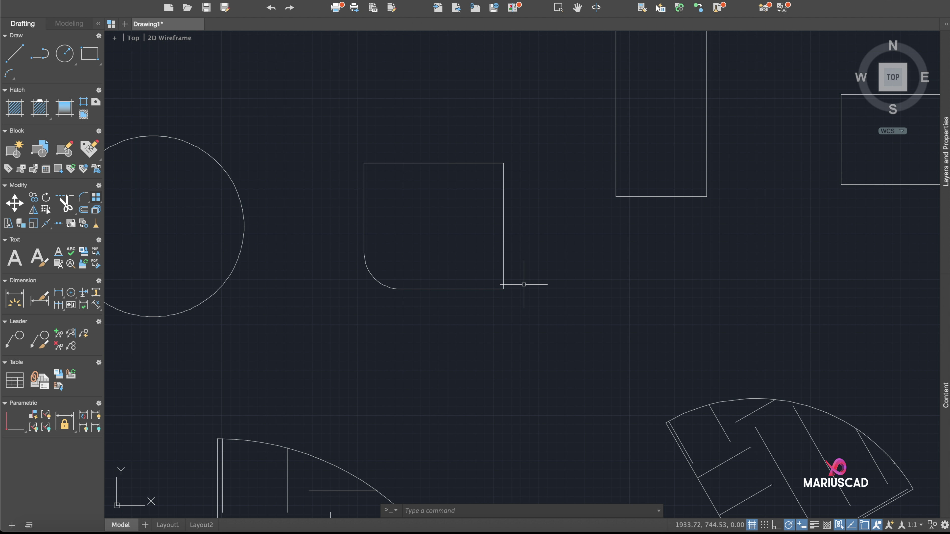
{"action": "type", "text": "arr"}
{"action": "key", "text": "Return"}
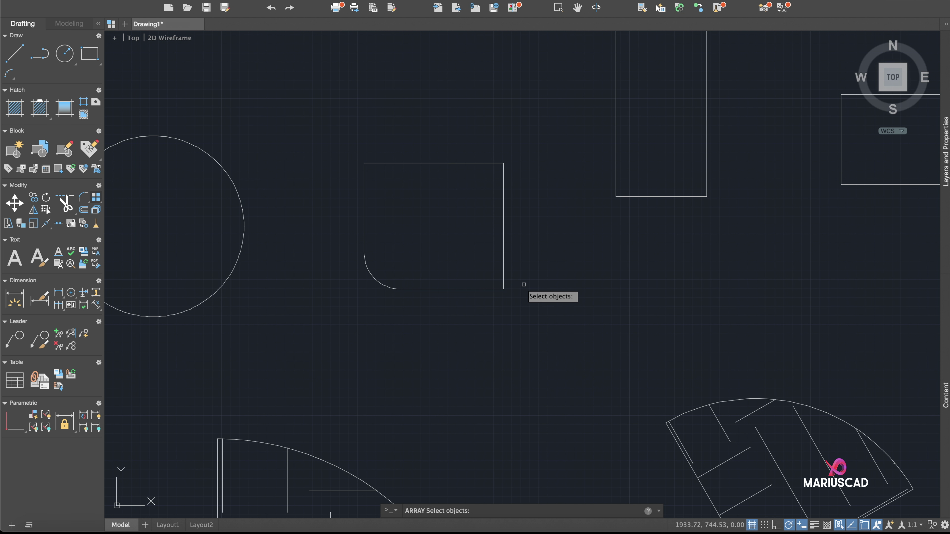
{"action": "scroll", "coordinate": [534, 257], "scroll_direction": "down", "scroll_amount": 5}
{"action": "scroll", "coordinate": [747, 318], "scroll_direction": "up", "scroll_amount": 5}
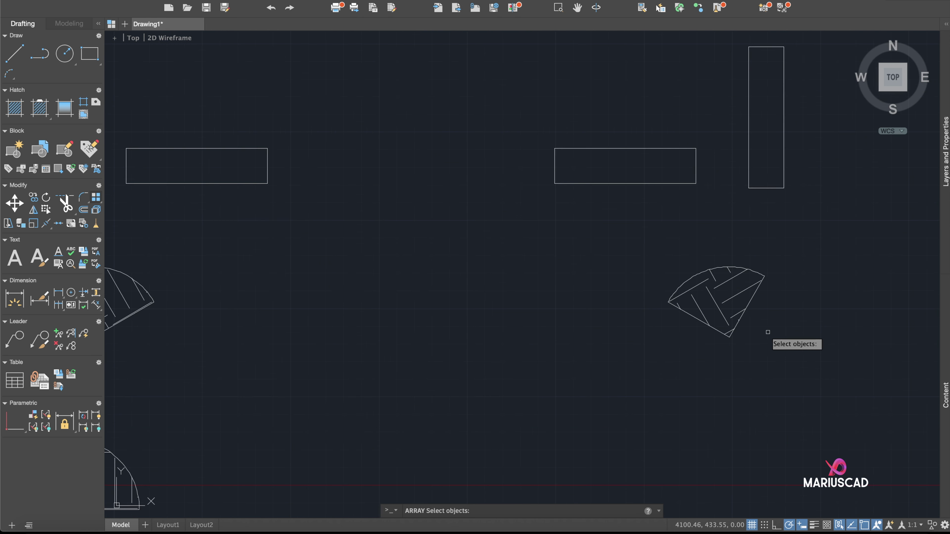
{"action": "left_click", "coordinate": [797, 378]}
{"action": "left_click", "coordinate": [583, 202]}
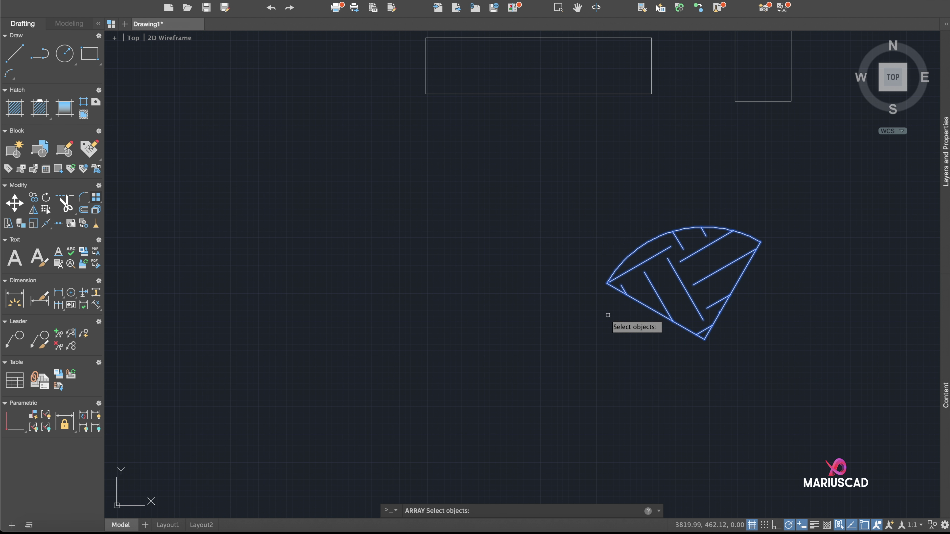
{"action": "key", "text": "Return"}
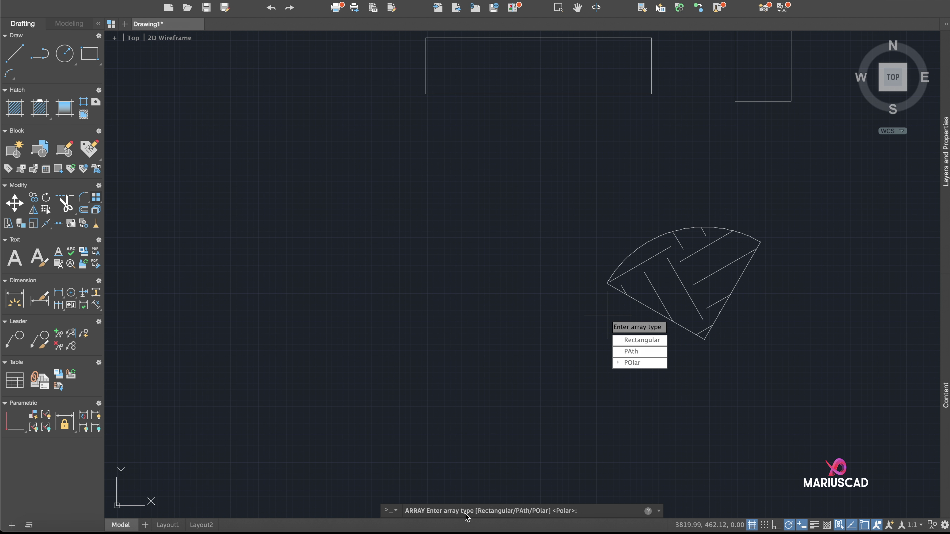
{"action": "left_click", "coordinate": [642, 364]}
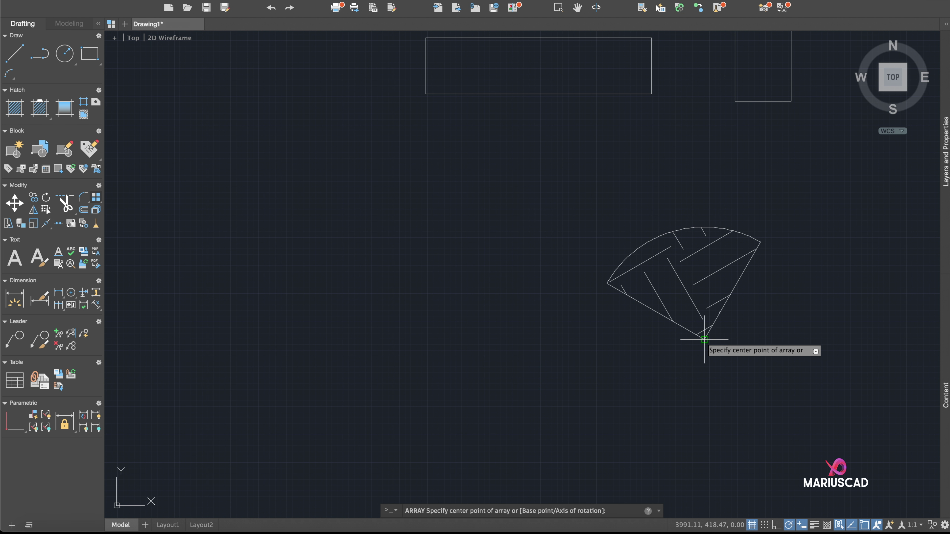
{"action": "scroll", "coordinate": [504, 431], "scroll_direction": "down", "scroll_amount": 4}
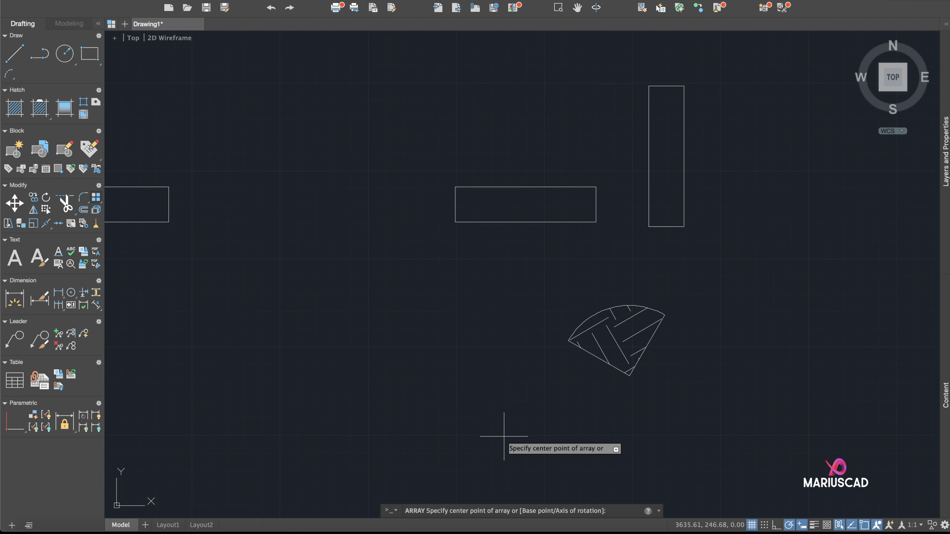
{"action": "left_click", "coordinate": [548, 353]}
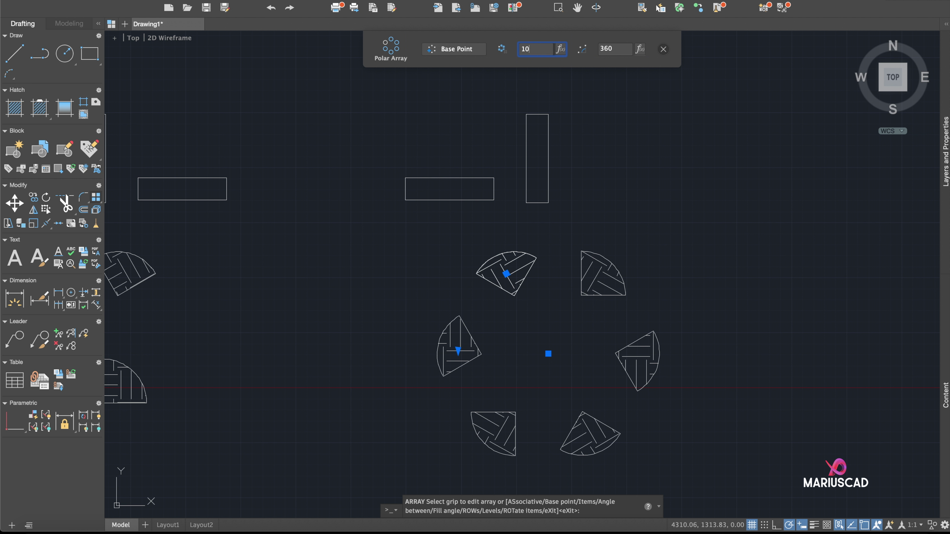
{"action": "key", "text": "Return"}
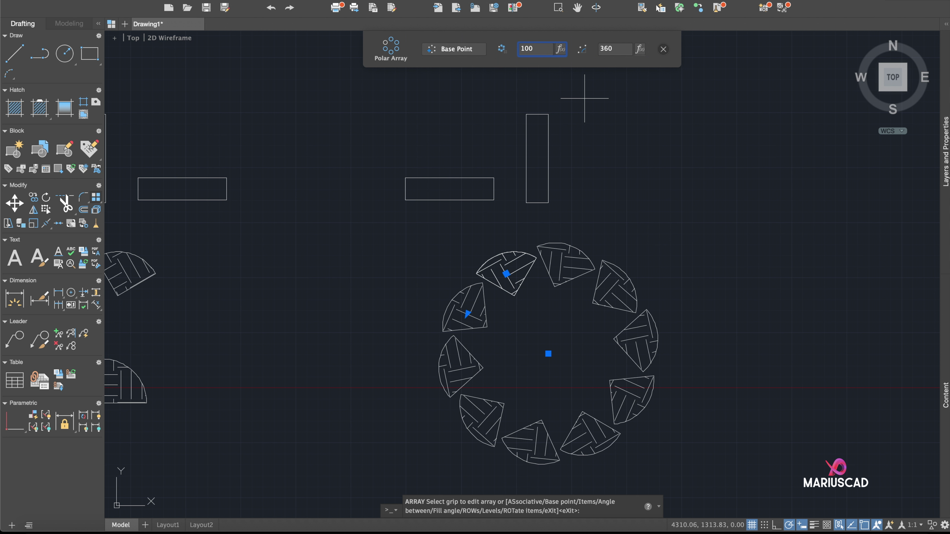
Try 100 items in the polar array of quarter circles, set the item count to 4 instead, and finish the array.
{"action": "type", "text": "100"}
{"action": "key", "text": "Return"}
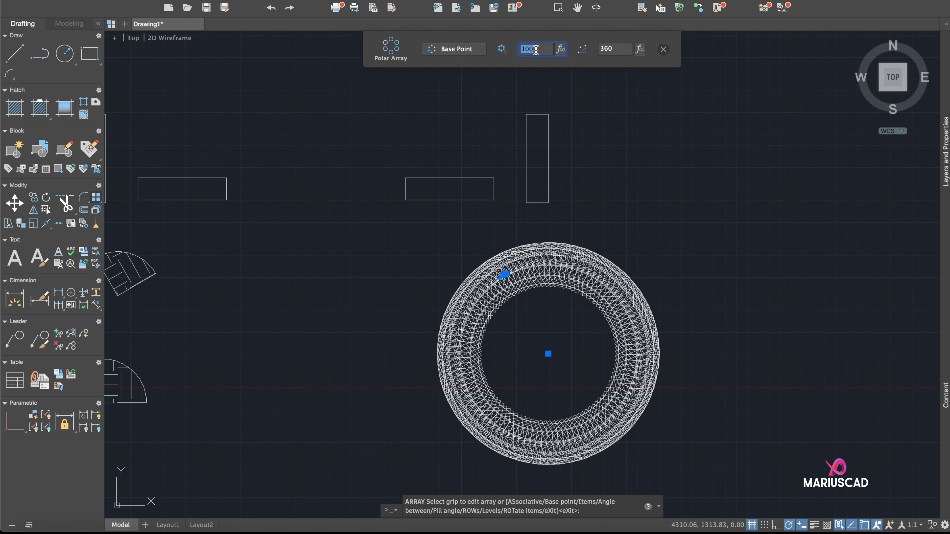
{"action": "type", "text": "4"}
{"action": "key", "text": "Return"}
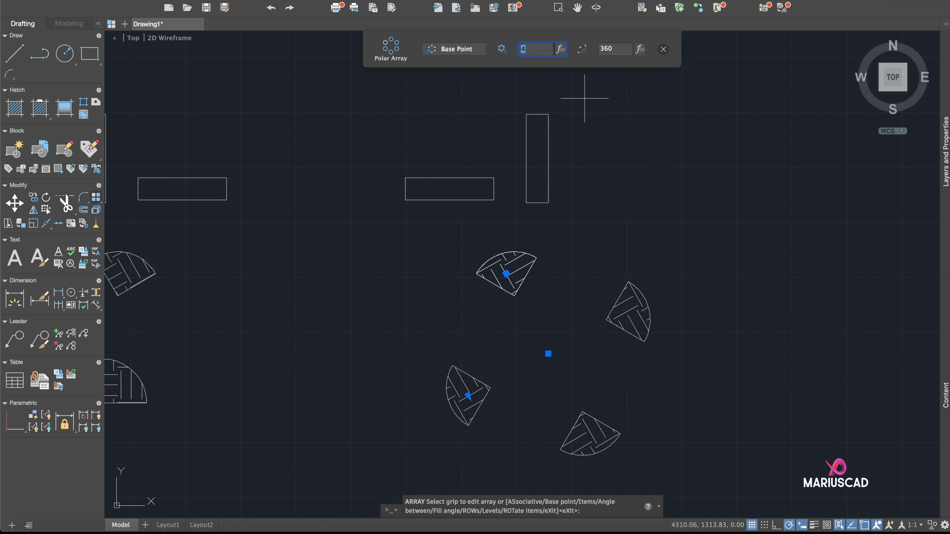
{"action": "left_click", "coordinate": [613, 51]}
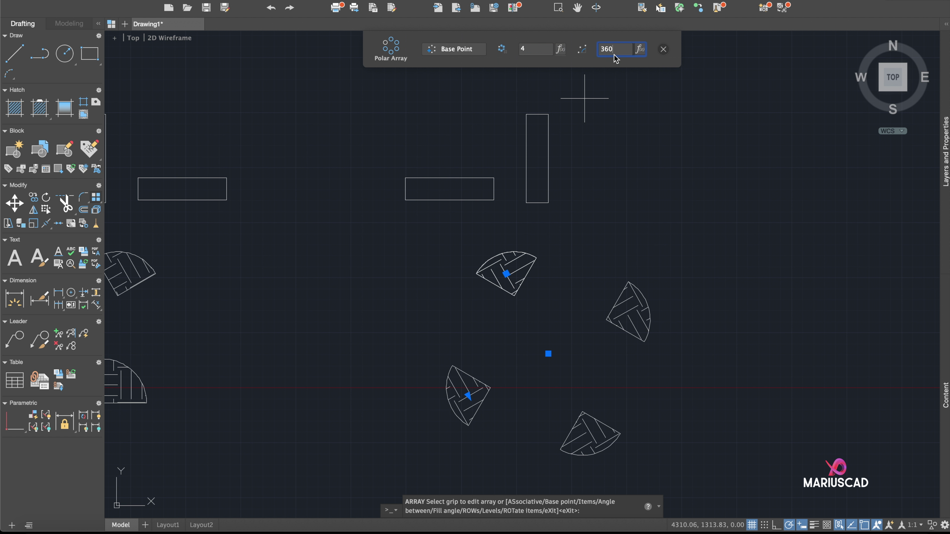
{"action": "key", "text": "Return"}
Create a rectangular array from the upright rectangle above the polar array.
{"action": "type", "text": "arr"}
{"action": "key", "text": "Return"}
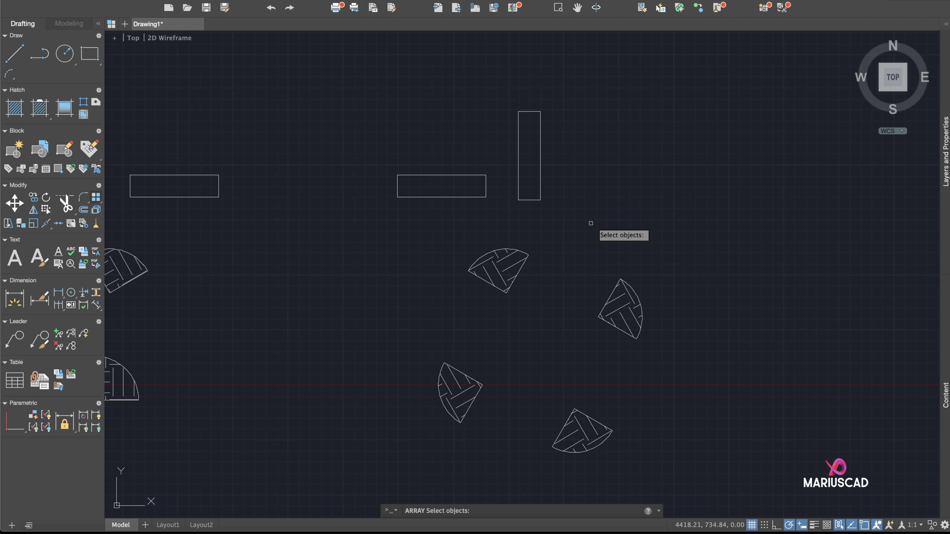
{"action": "left_click", "coordinate": [567, 212]}
{"action": "left_click", "coordinate": [507, 105]}
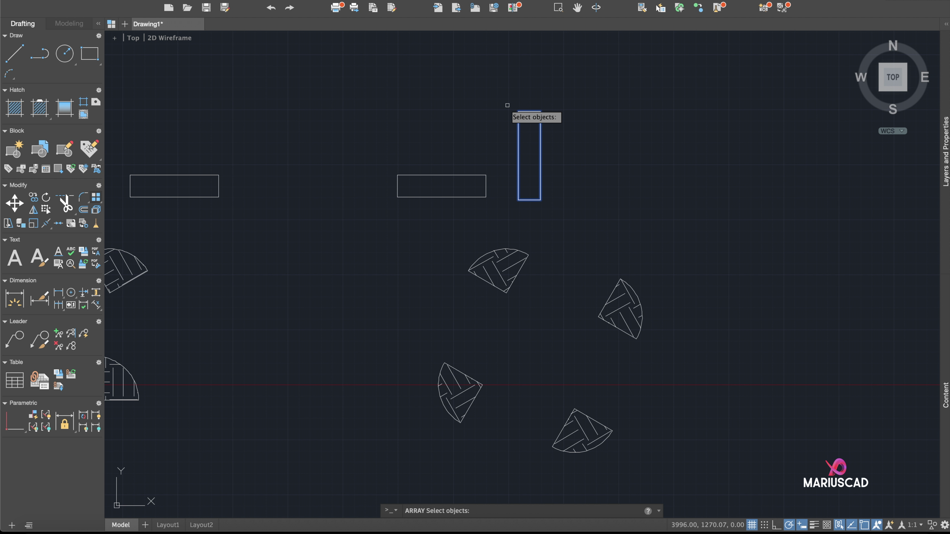
{"action": "key", "text": "Return"}
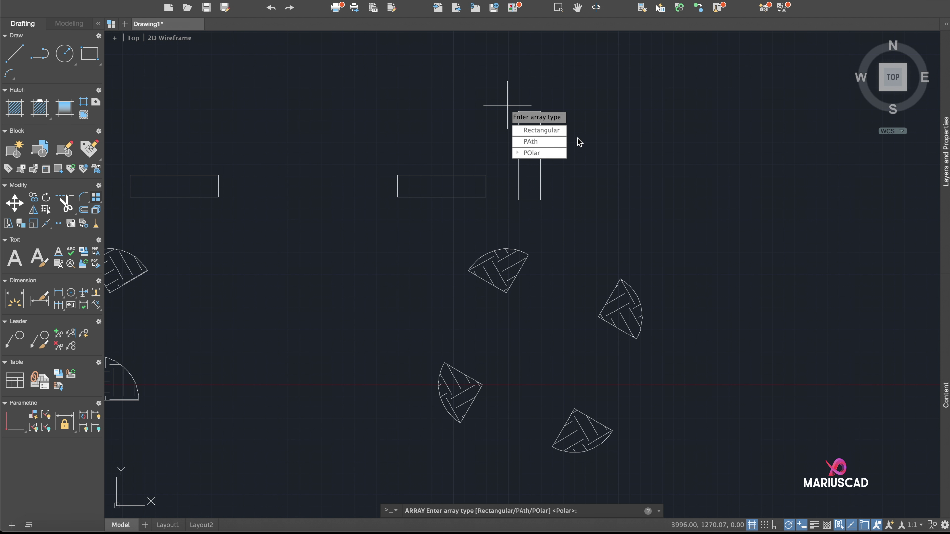
{"action": "left_click", "coordinate": [562, 131]}
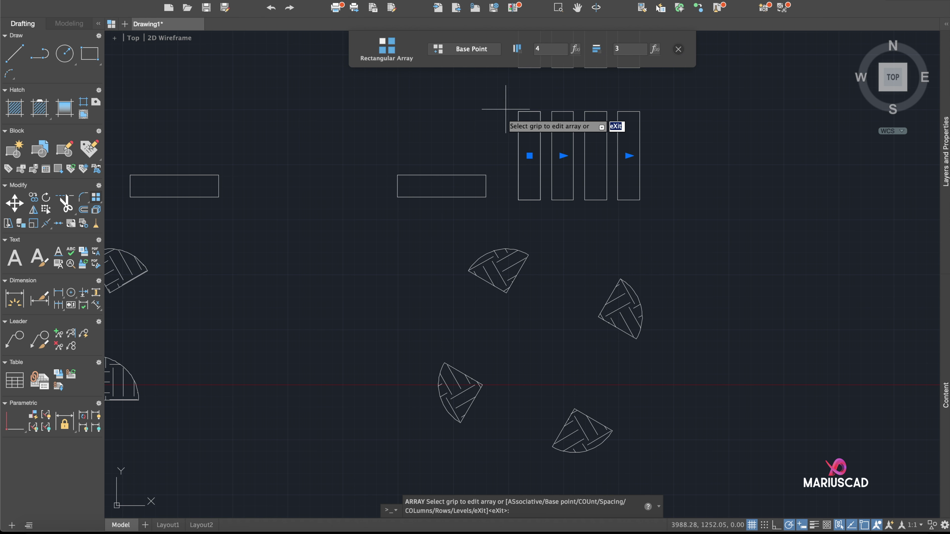
Set the rectangular array's column count to 10.
{"action": "middle_click_drag", "start_coordinate": [501, 117], "coordinate": [398, 238]}
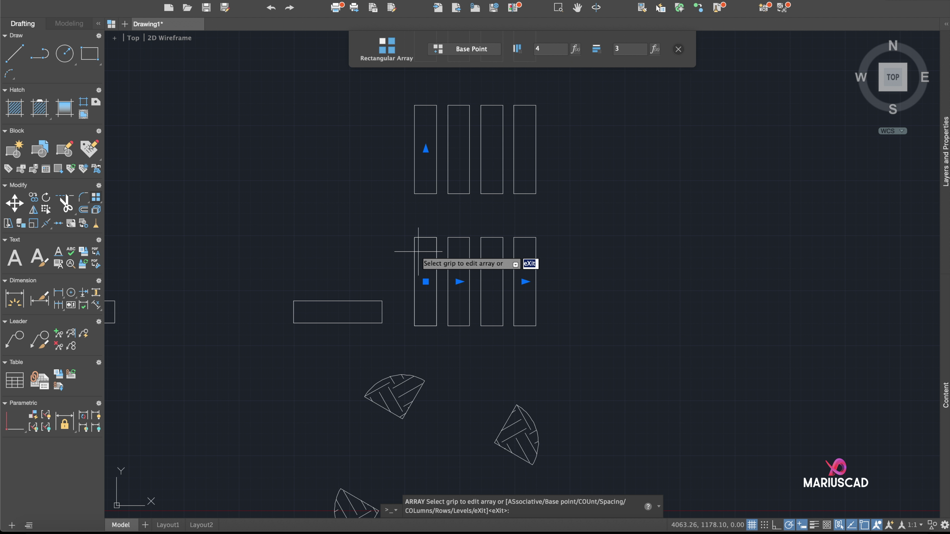
{"action": "scroll", "coordinate": [391, 345], "scroll_direction": "up", "scroll_amount": 5}
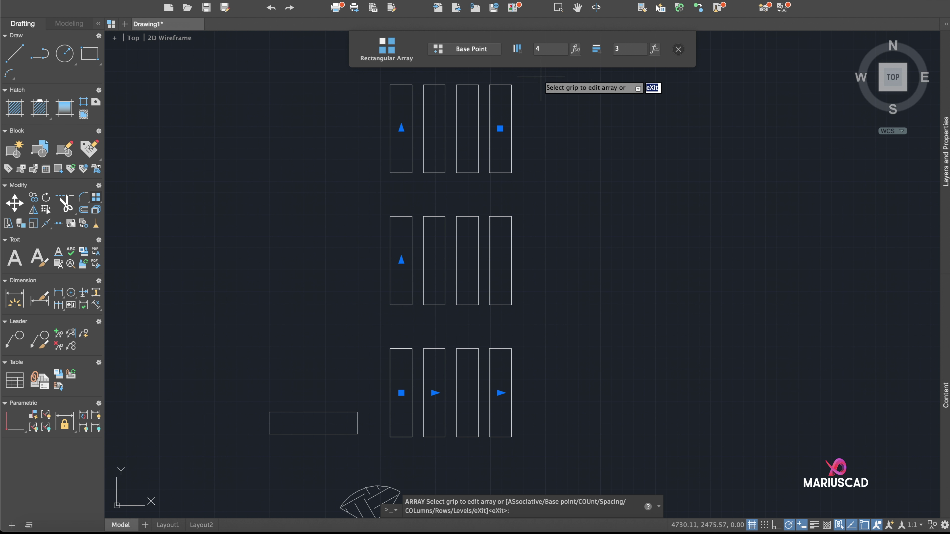
{"action": "left_click", "coordinate": [548, 50]}
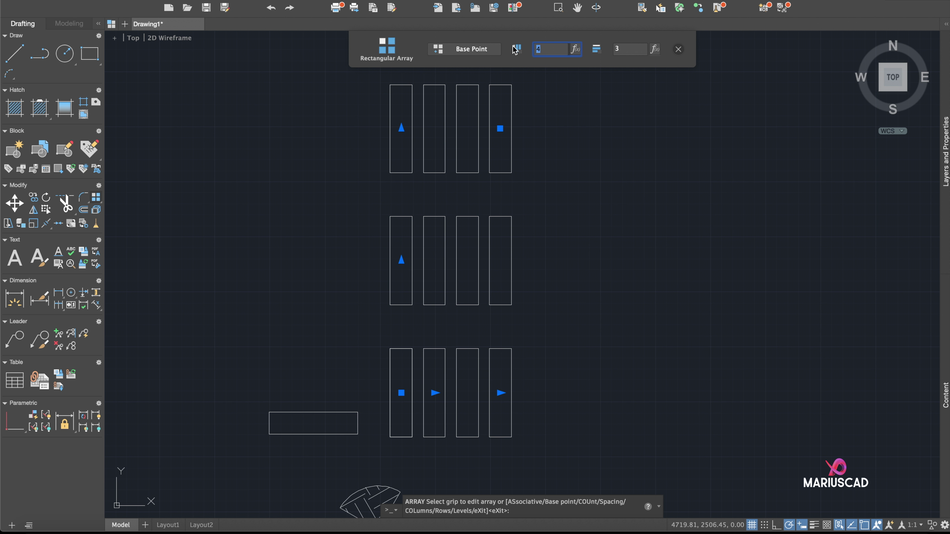
{"action": "key", "text": "Return"}
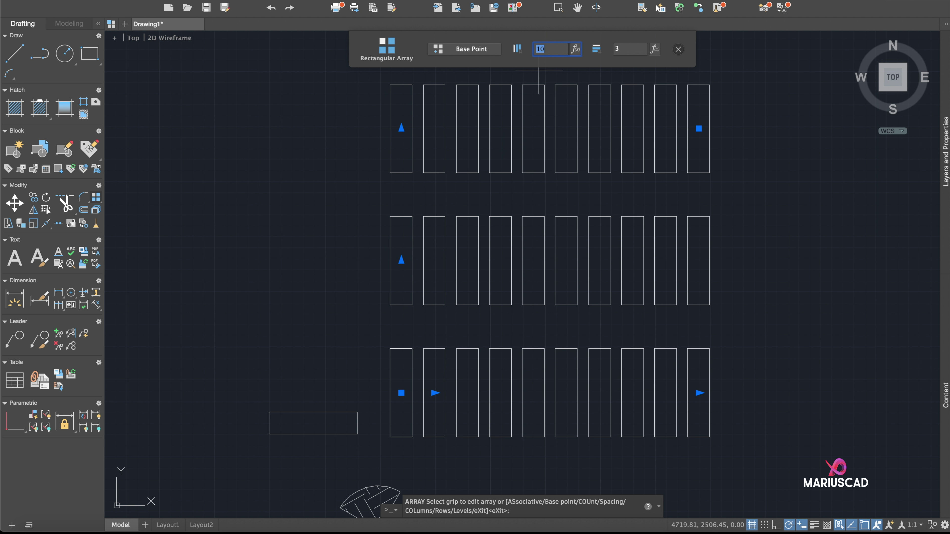
Set the rectangular array's row count to 2 and finish the array.
{"action": "middle_click_drag", "start_coordinate": [651, 137], "coordinate": [642, 240]}
{"action": "scroll", "coordinate": [641, 241], "scroll_direction": "up", "scroll_amount": 4}
{"action": "scroll", "coordinate": [641, 241], "scroll_direction": "down", "scroll_amount": 4}
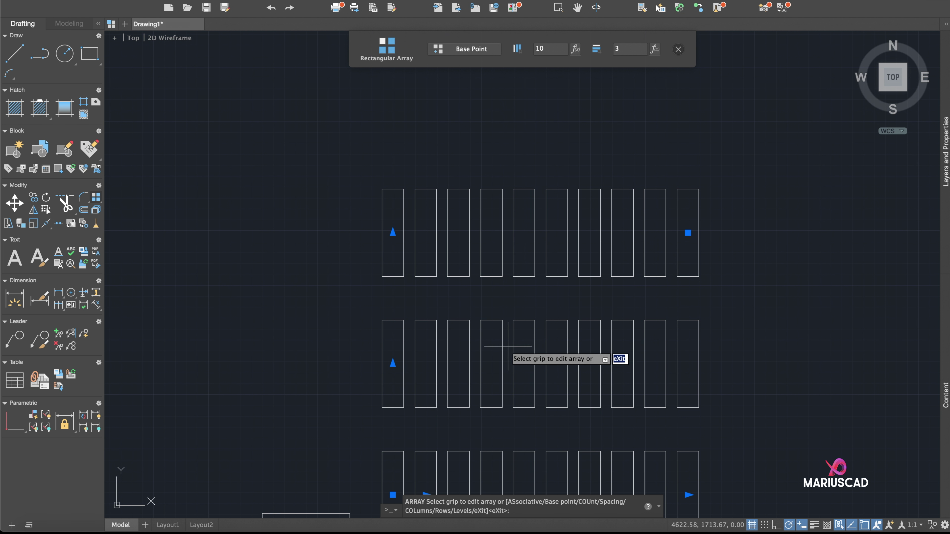
{"action": "middle_click_drag", "start_coordinate": [576, 177], "coordinate": [626, 114]}
{"action": "left_click", "coordinate": [628, 49]}
{"action": "type", "text": "2"}
{"action": "key", "text": "Return"}
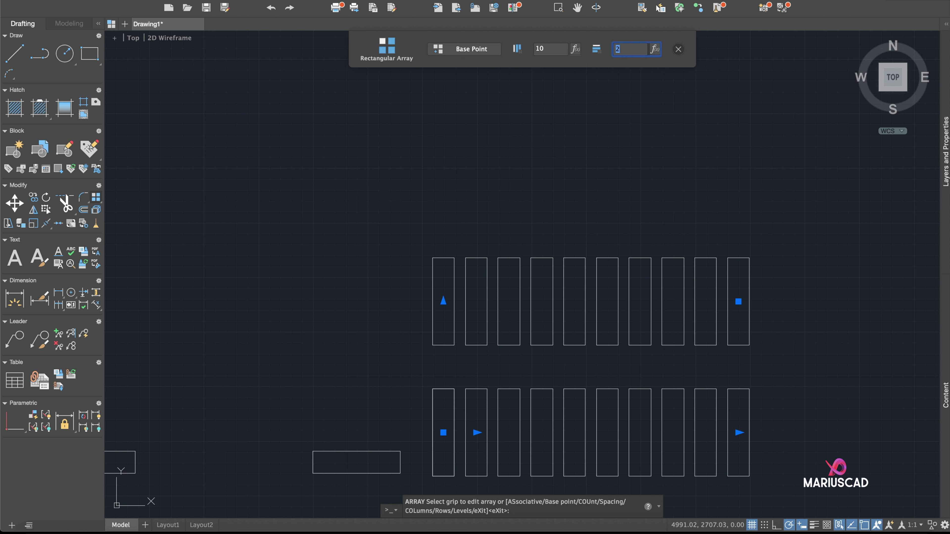
{"action": "left_click", "coordinate": [678, 49]}
Select the rectangular array to check whether its rectangles are grouped as one object, and clear the selection.
{"action": "mouse_move", "coordinate": [583, 213]}
{"action": "middle_mouse_down"}
{"action": "mouse_move", "coordinate": [599, 192]}
{"action": "mouse_move", "coordinate": [579, 131]}
{"action": "middle_mouse_up"}
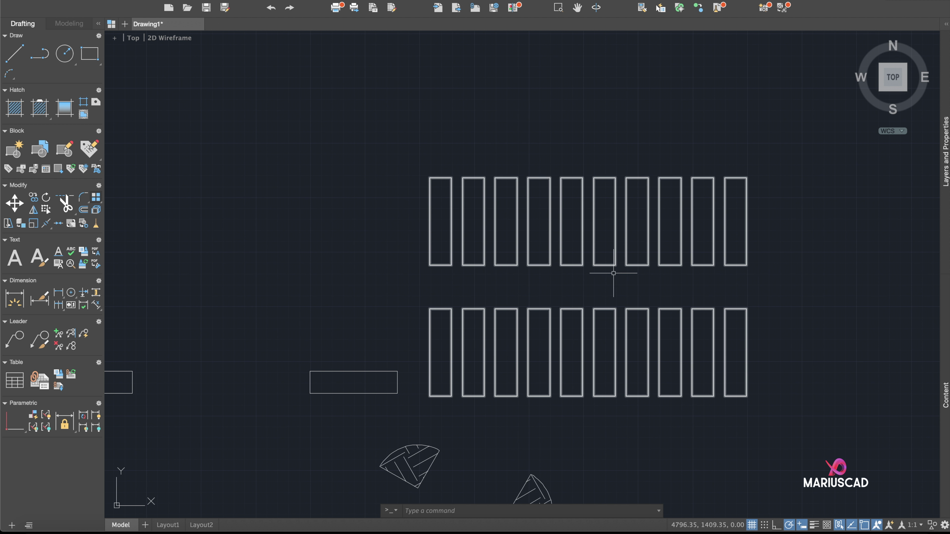
{"action": "middle_click_drag", "start_coordinate": [555, 269], "coordinate": [518, 264]}
{"action": "left_click", "coordinate": [636, 263]}
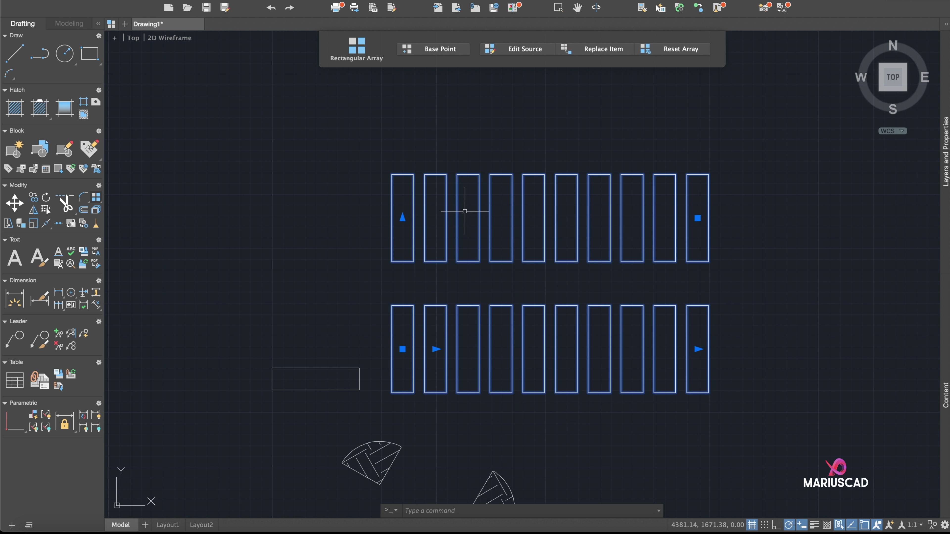
{"action": "middle_click_drag", "start_coordinate": [509, 321], "coordinate": [508, 276]}
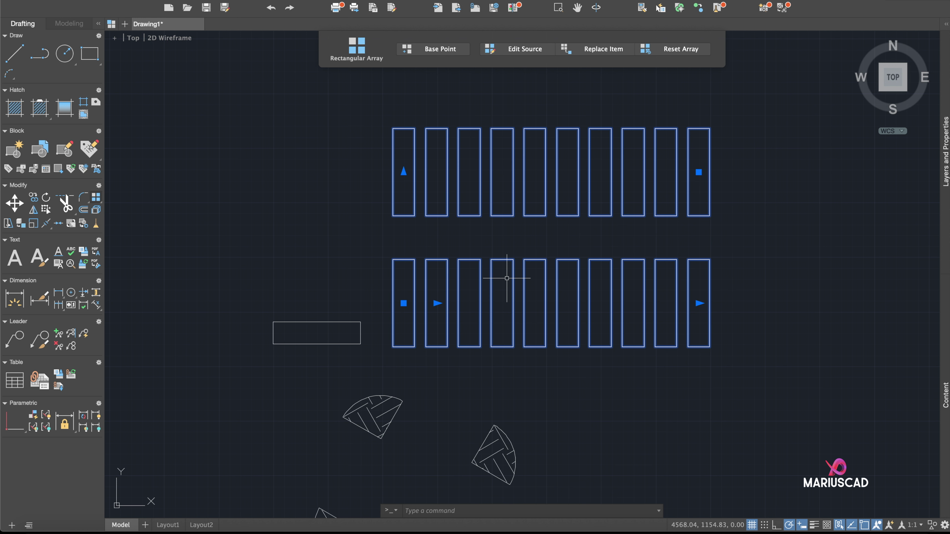
{"action": "key", "text": "Escape"}
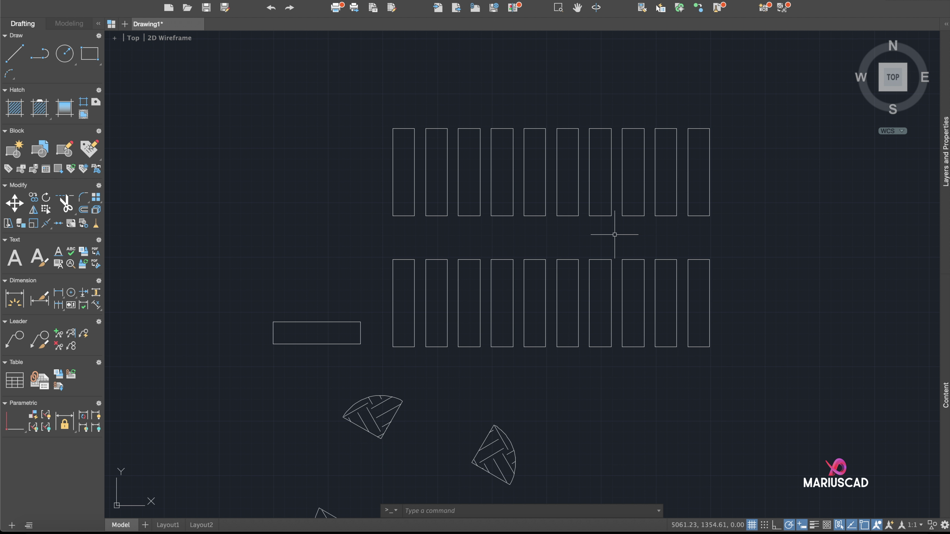
Explode the rectangular array into separate rectangles.
{"action": "type", "text": "explo"}
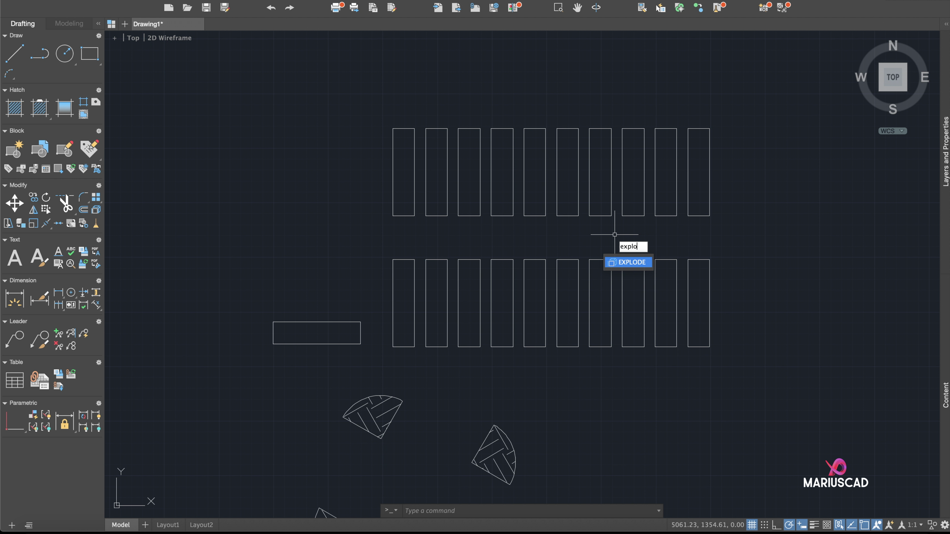
{"action": "key", "text": "Return"}
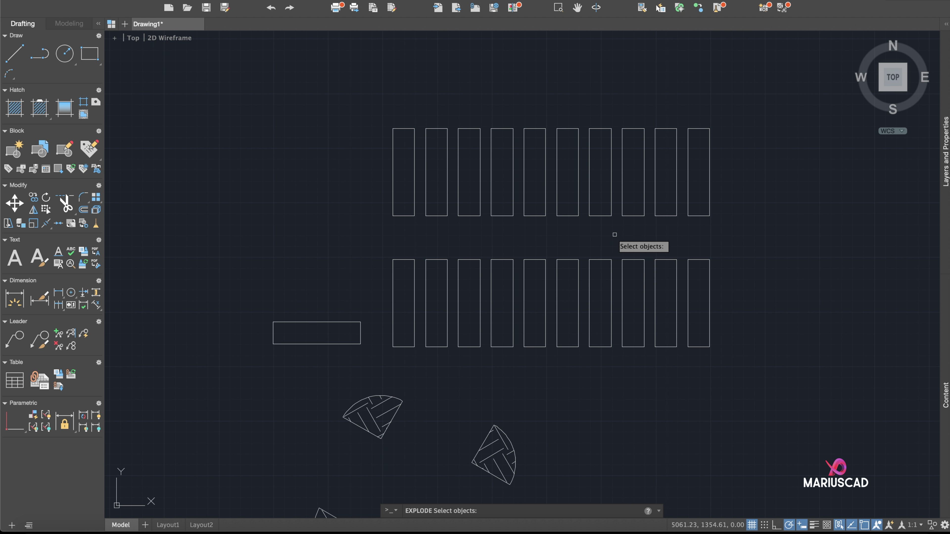
{"action": "left_click", "coordinate": [773, 381]}
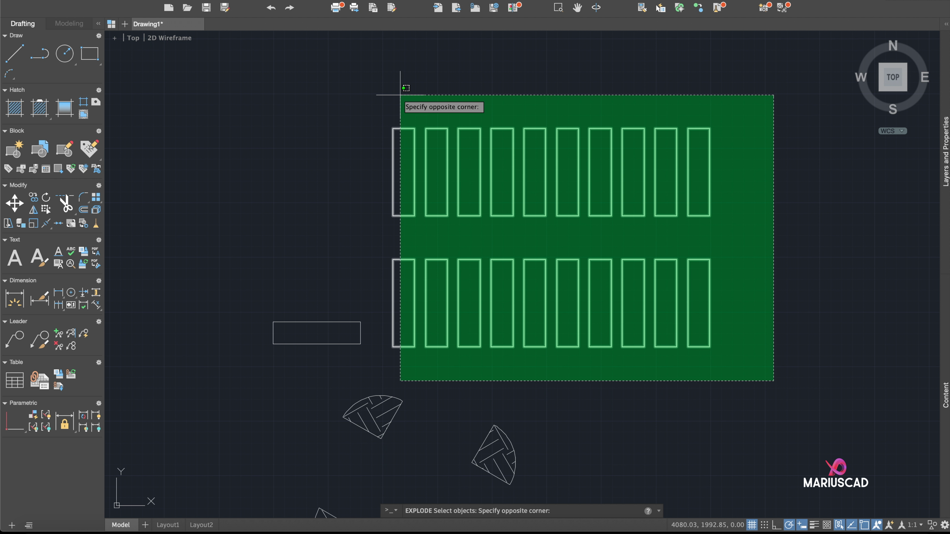
{"action": "left_click", "coordinate": [392, 97]}
{"action": "key", "text": "Return"}
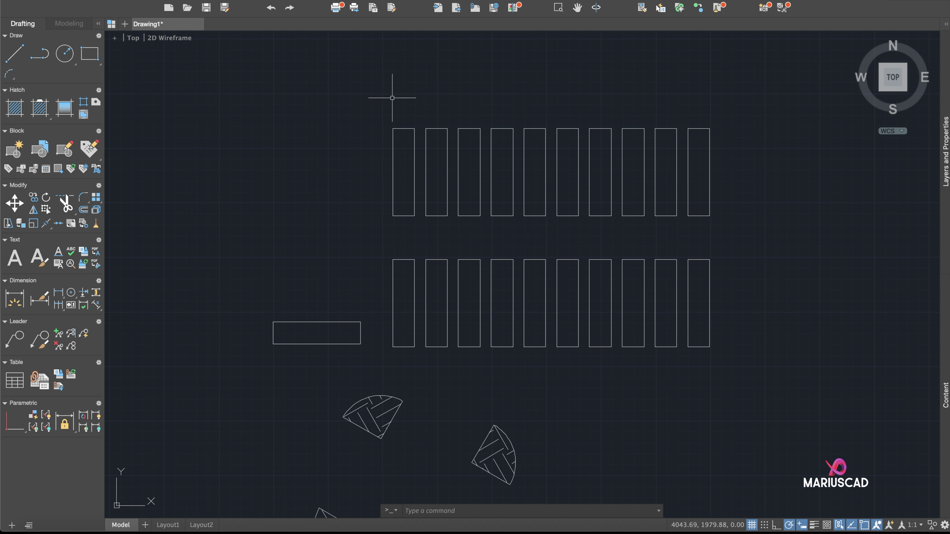
Select individual rectangles in the upper row to check that each is a separate object, and clear the selection.
{"action": "left_click", "coordinate": [471, 215]}
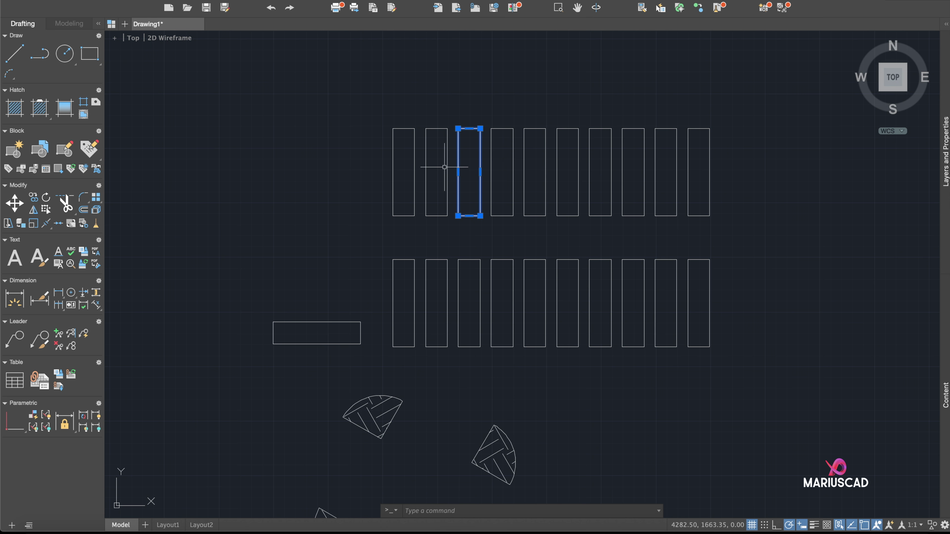
{"action": "scroll", "coordinate": [661, 223], "scroll_direction": "up", "scroll_amount": 4}
{"action": "mouse_move", "coordinate": [364, 199]}
{"action": "middle_mouse_down"}
{"action": "mouse_move", "coordinate": [454, 217]}
{"action": "mouse_move", "coordinate": [393, 314]}
{"action": "mouse_move", "coordinate": [439, 315]}
{"action": "middle_mouse_up"}
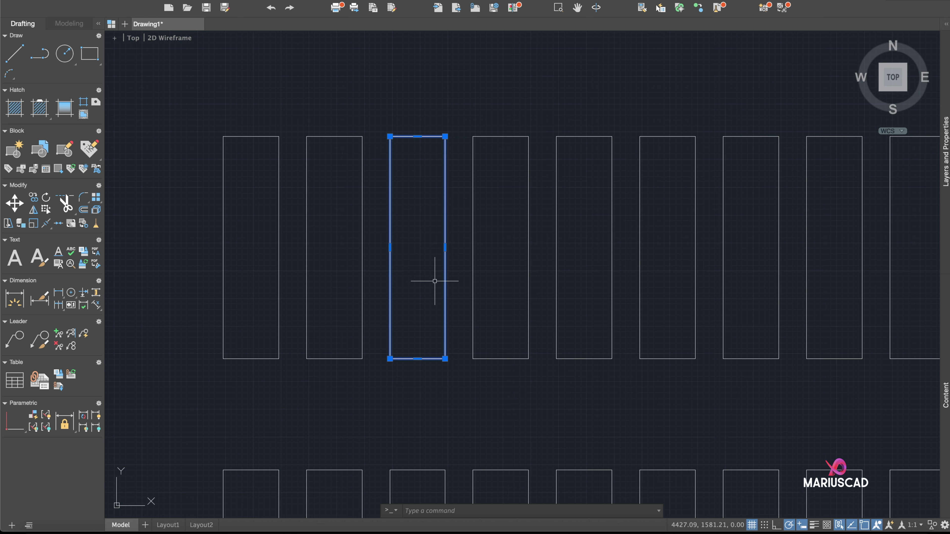
{"action": "key", "text": "Escape"}
{"action": "scroll", "coordinate": [488, 355], "scroll_direction": "down", "scroll_amount": 2}
{"action": "scroll", "coordinate": [557, 282], "scroll_direction": "right", "scroll_amount": 3}
{"action": "left_click", "coordinate": [580, 268]}
{"action": "left_click", "coordinate": [562, 268]}
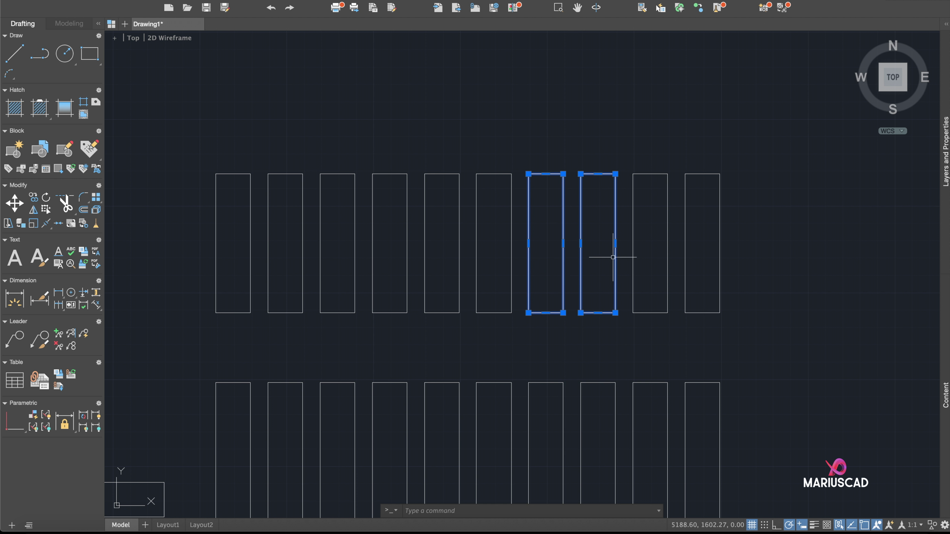
{"action": "key", "text": "Escape"}
Explode all ten rectangles of the upper row into individual lines.
{"action": "type", "text": "explode"}
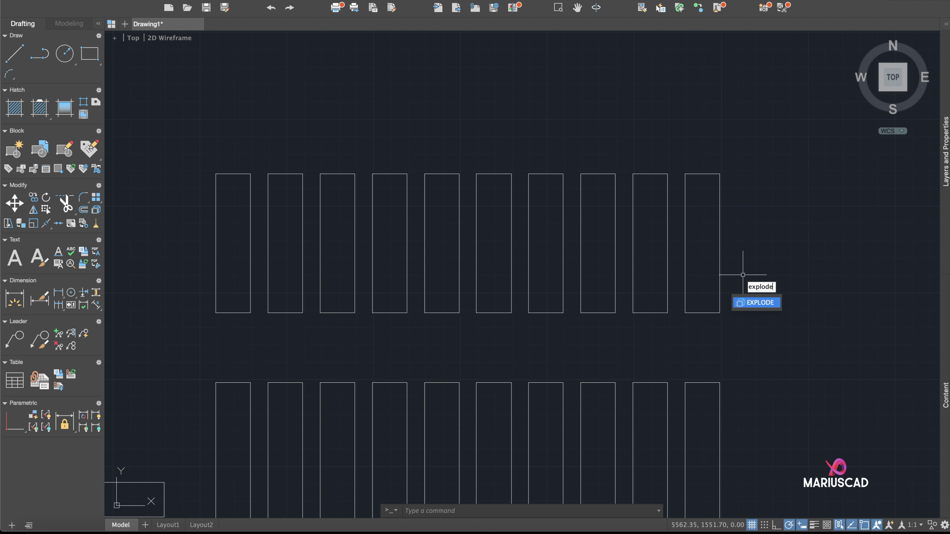
{"action": "key", "text": "Return"}
{"action": "left_click", "coordinate": [783, 356]}
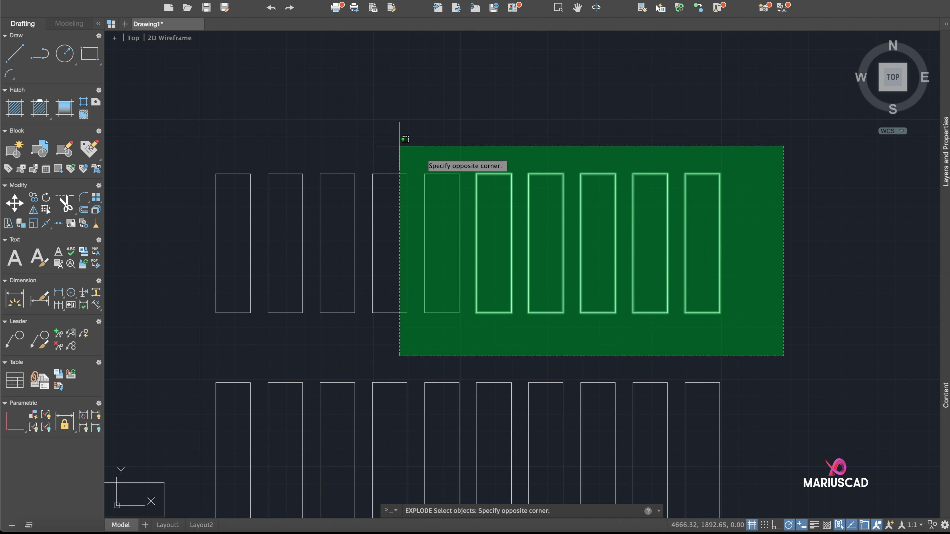
{"action": "left_click", "coordinate": [196, 84]}
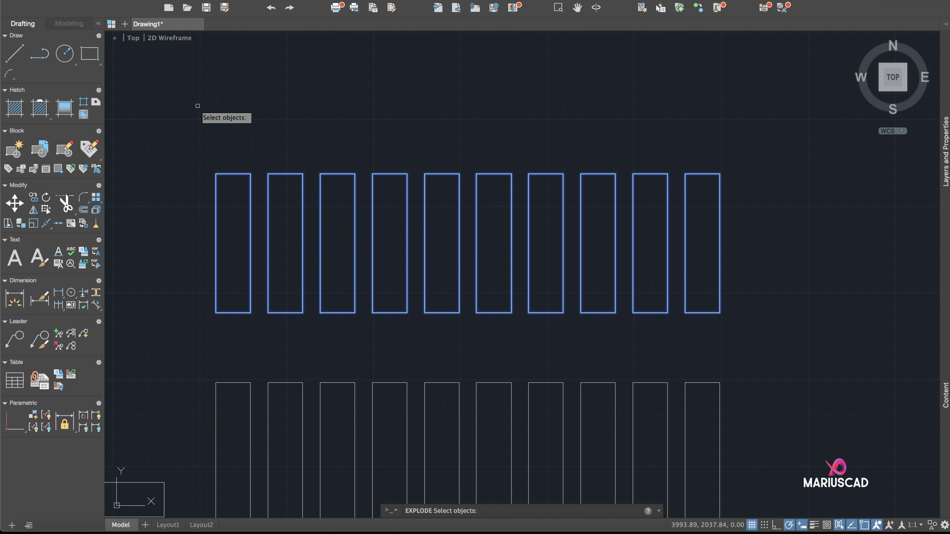
{"action": "key", "text": "Return"}
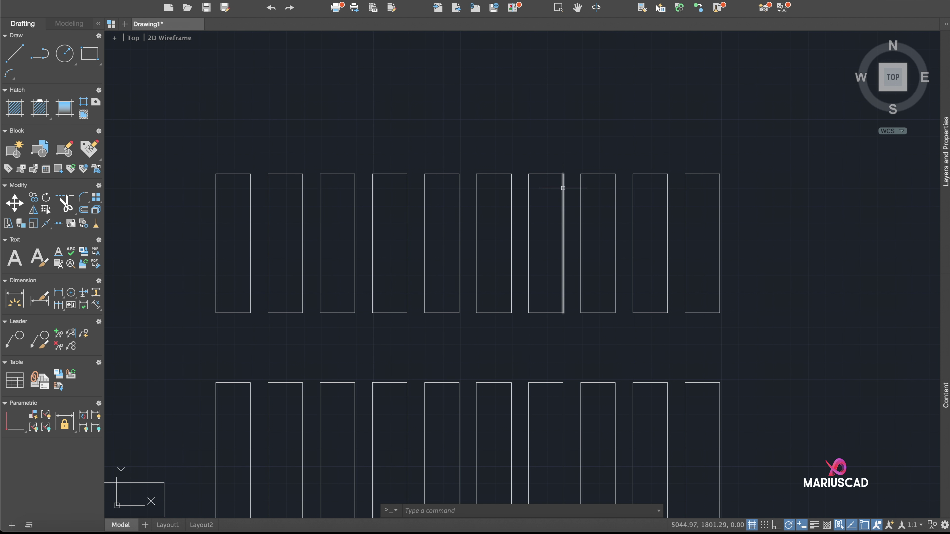
Select single edges of the upper-row rectangles to check that they are separate lines, and clear the selection.
{"action": "left_click", "coordinate": [549, 174]}
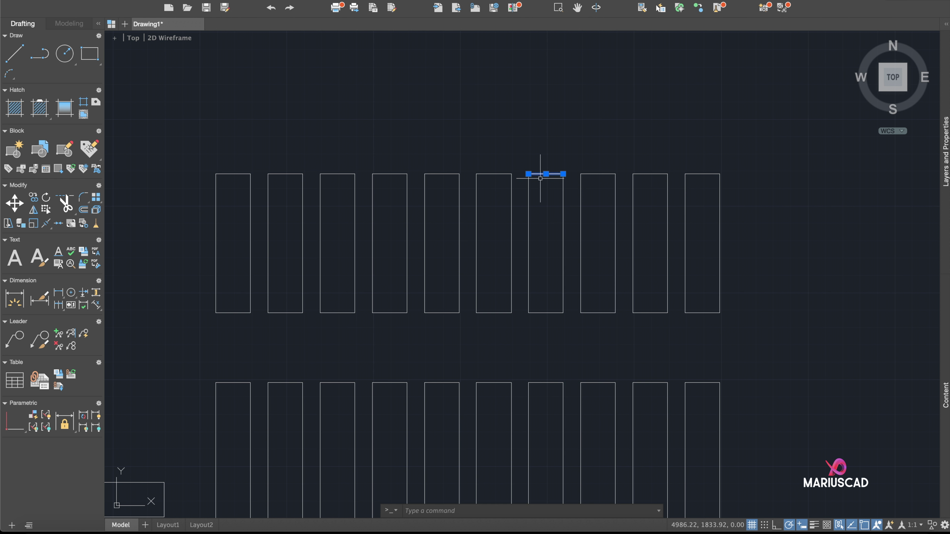
{"action": "left_click", "coordinate": [511, 202]}
{"action": "left_click", "coordinate": [476, 213]}
{"action": "left_click", "coordinate": [459, 214]}
{"action": "key", "text": "Escape"}
Offset the right edge of the upper row's last rectangle outward by 20.
{"action": "middle_click_drag", "start_coordinate": [311, 228], "coordinate": [322, 221]}
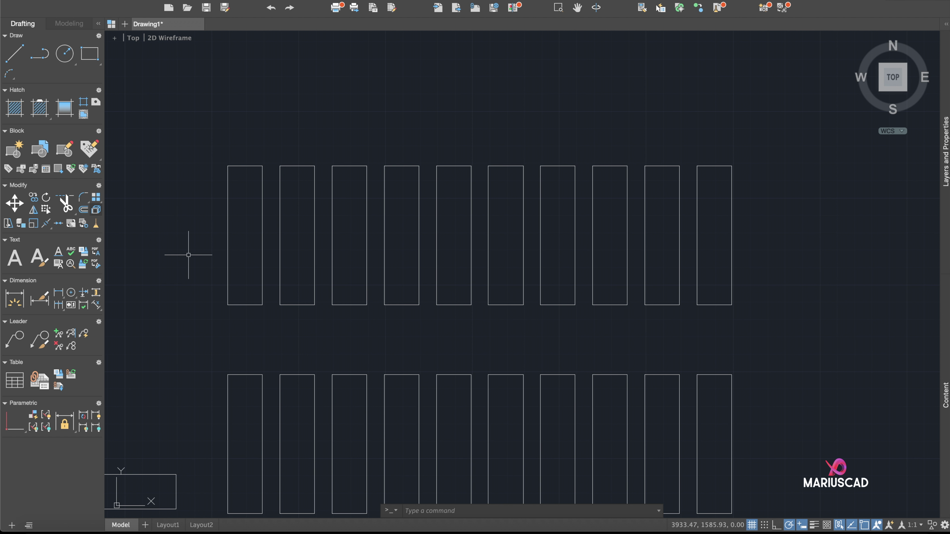
{"action": "left_click", "coordinate": [83, 210]}
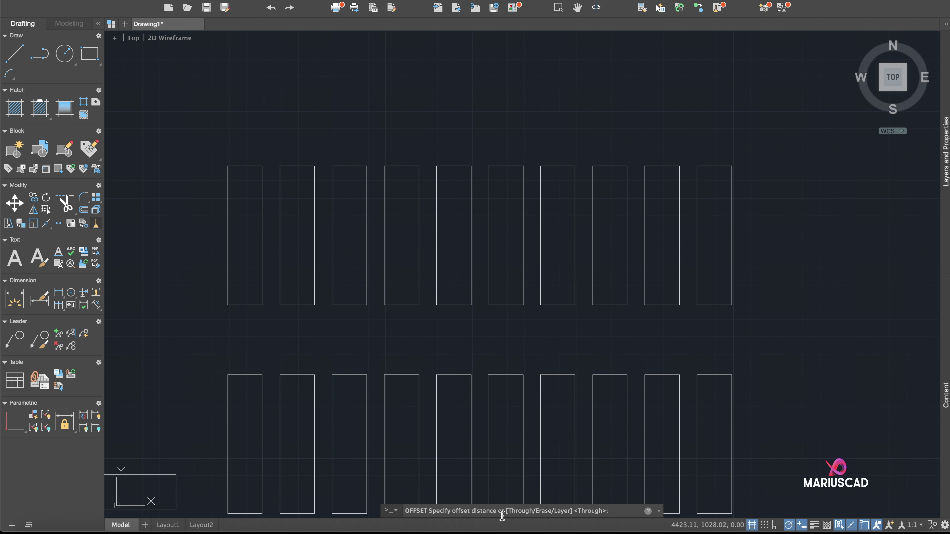
{"action": "type", "text": "20"}
{"action": "key", "text": "Return"}
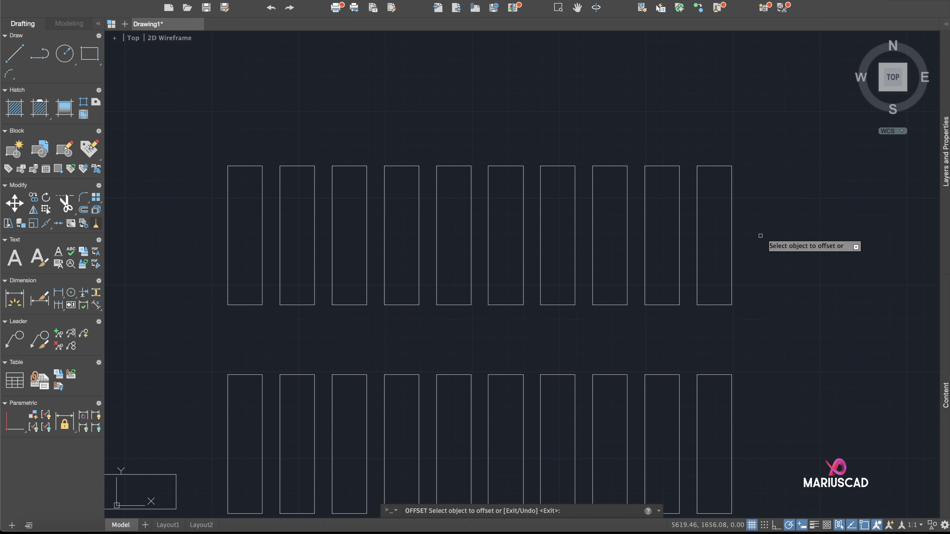
{"action": "left_click", "coordinate": [732, 235]}
{"action": "left_click", "coordinate": [789, 240]}
{"action": "scroll", "coordinate": [690, 236], "scroll_direction": "up", "scroll_amount": 4}
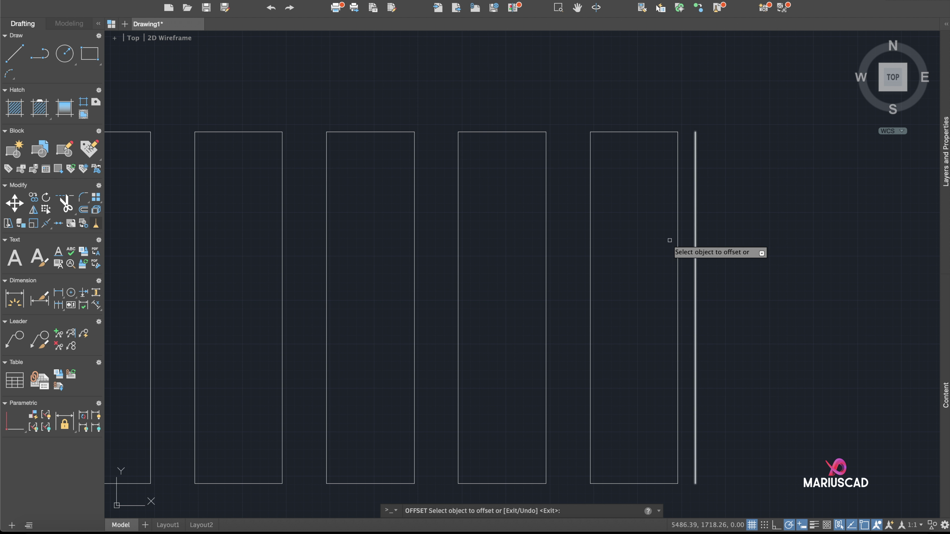
{"action": "key", "text": "Escape"}
Draw a horizontal line above the upper row of rectangles as two collinear segments, the first about 194 long.
{"action": "scroll", "coordinate": [741, 183], "scroll_direction": "down", "scroll_amount": 2}
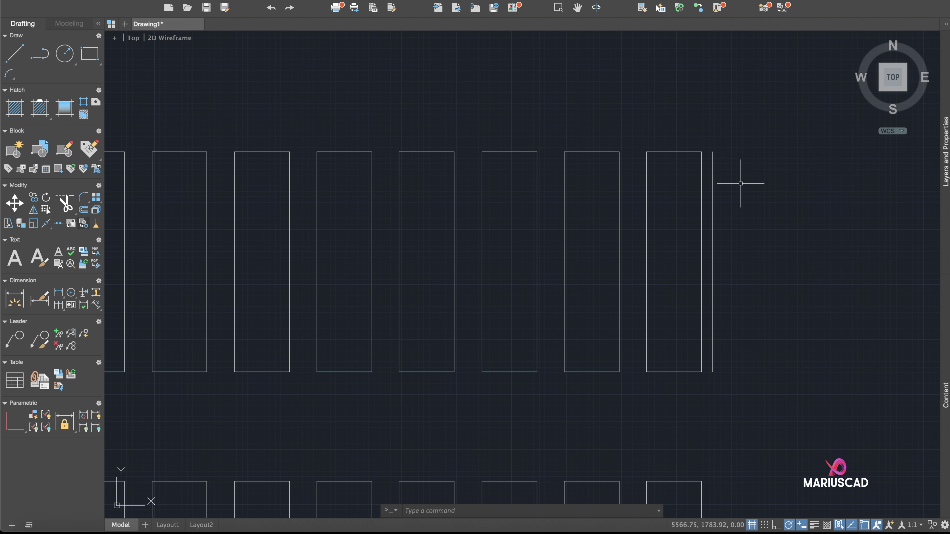
{"action": "middle_click_drag", "start_coordinate": [484, 83], "coordinate": [477, 109]}
{"action": "left_click", "coordinate": [14, 53]}
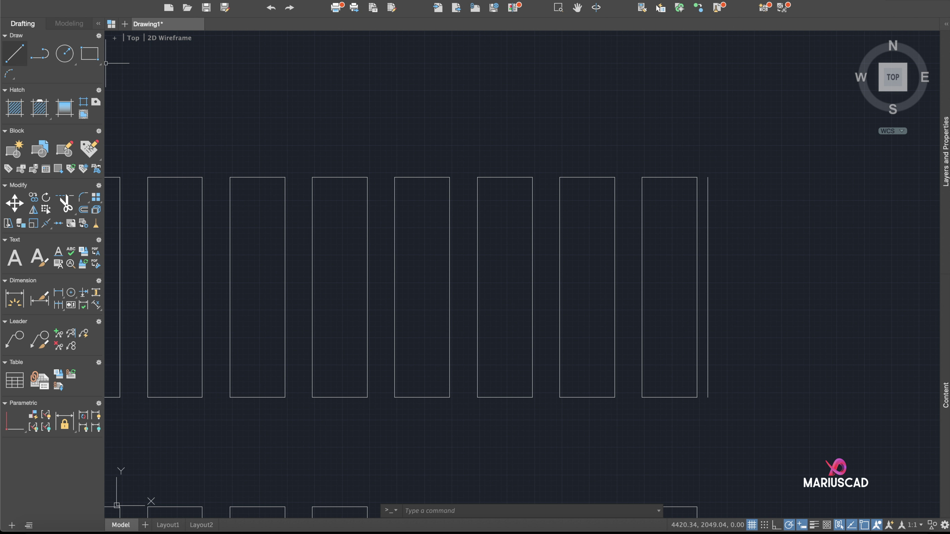
{"action": "left_click", "coordinate": [229, 104]}
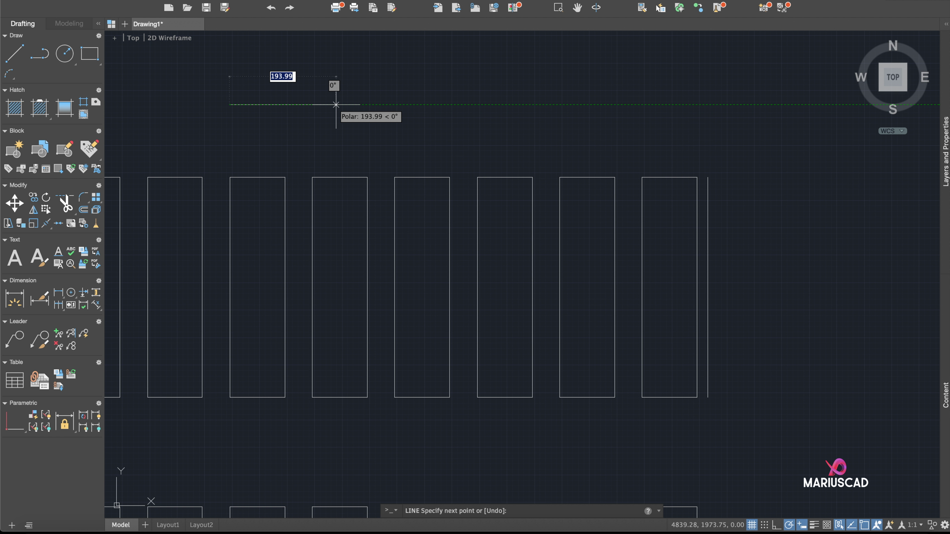
{"action": "left_click", "coordinate": [457, 105]}
{"action": "key", "text": "Return"}
Select the two collinear segments above the upper row to check that they are separate lines, and clear the selection.
{"action": "left_click", "coordinate": [404, 97]}
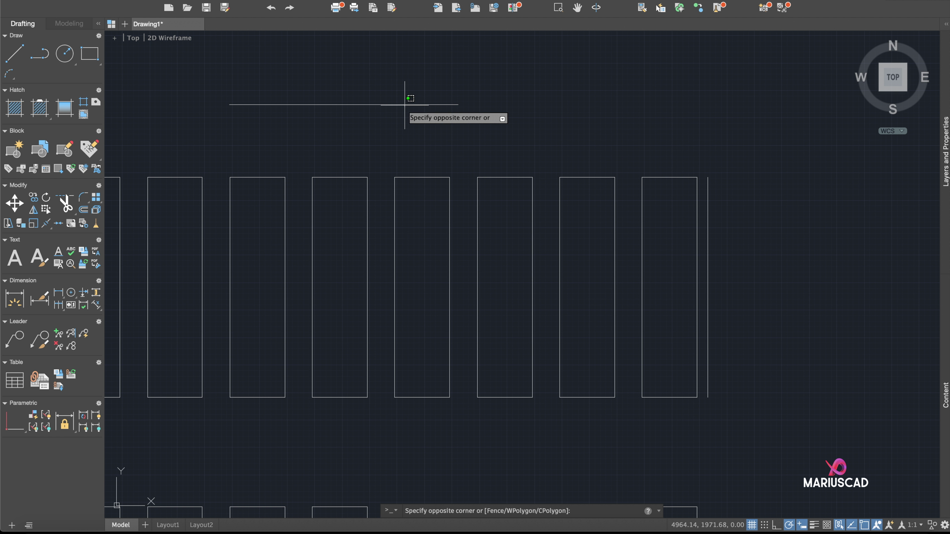
{"action": "left_click", "coordinate": [402, 105]}
{"action": "key", "text": "Escape"}
{"action": "left_click", "coordinate": [307, 105]}
{"action": "key", "text": "Escape"}
{"action": "left_click", "coordinate": [352, 93]}
{"action": "left_click", "coordinate": [329, 110]}
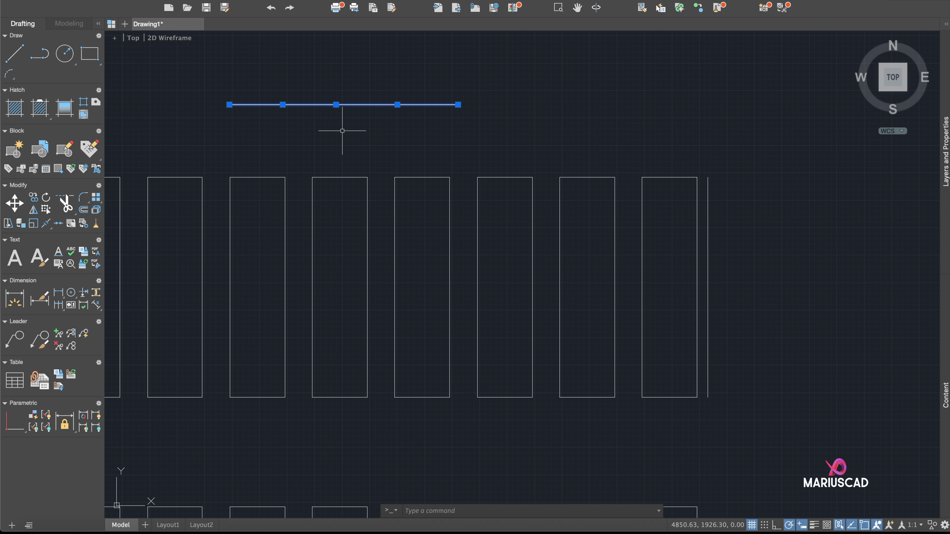
{"action": "key", "text": "Escape"}
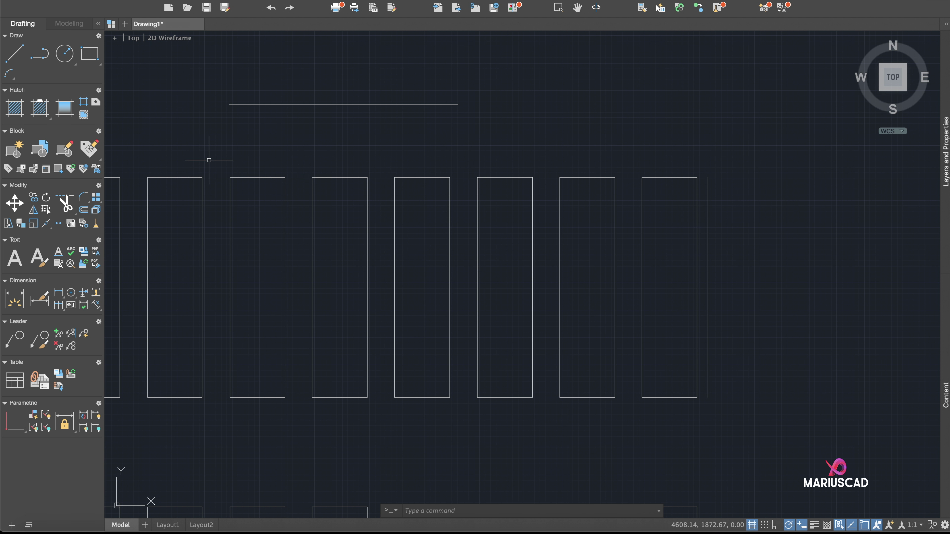
Join the two collinear segments above the upper row into one line, check it by selecting it, and clear the selection.
{"action": "type", "text": "join"}
{"action": "key", "text": "Return"}
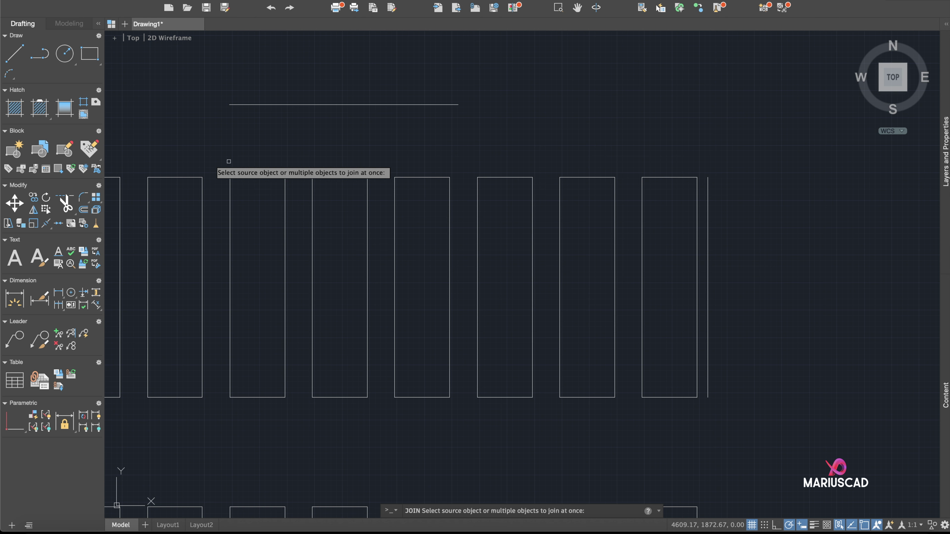
{"action": "left_click", "coordinate": [273, 104]}
{"action": "left_click", "coordinate": [371, 105]}
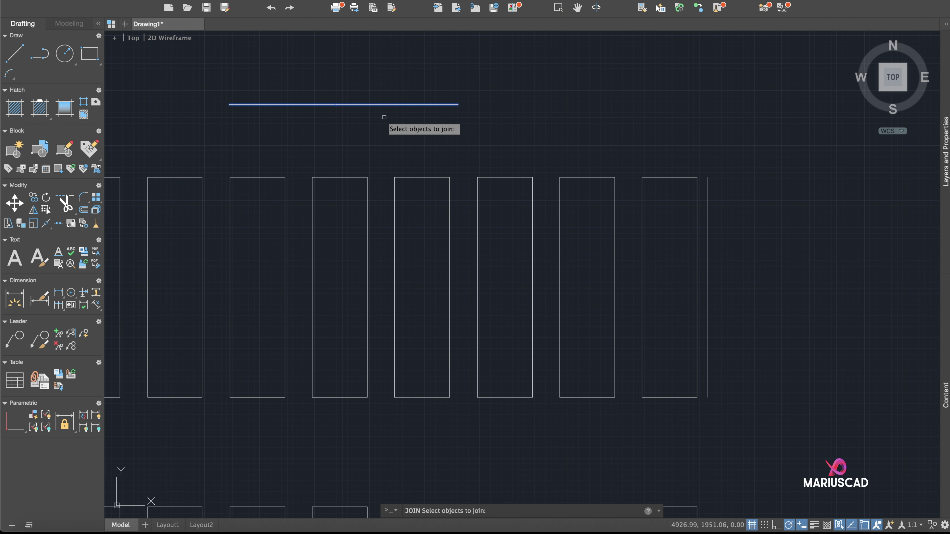
{"action": "key", "text": "Return"}
{"action": "left_click", "coordinate": [391, 104]}
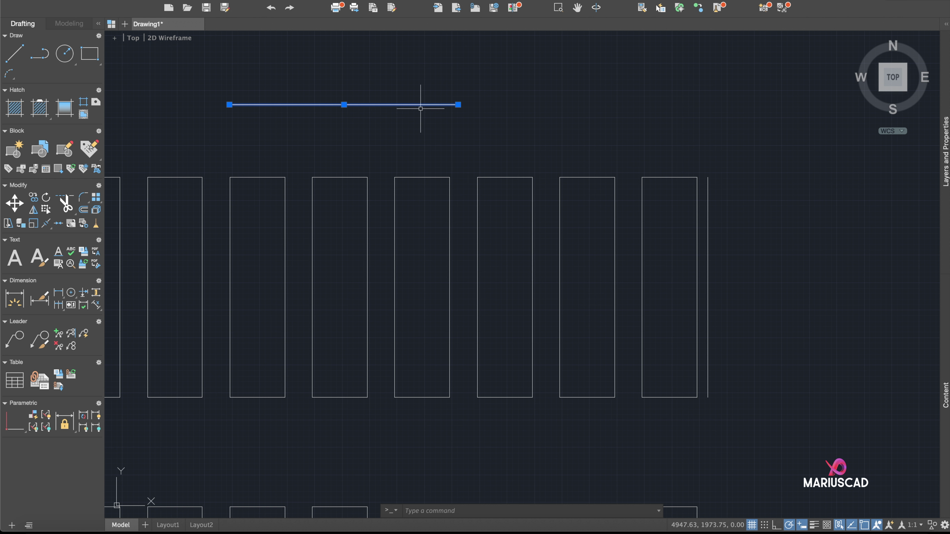
{"action": "key", "text": "Escape"}
Select every object in the drawing with one window and delete them all.
{"action": "scroll", "coordinate": [757, 228], "scroll_direction": "down", "scroll_amount": 7}
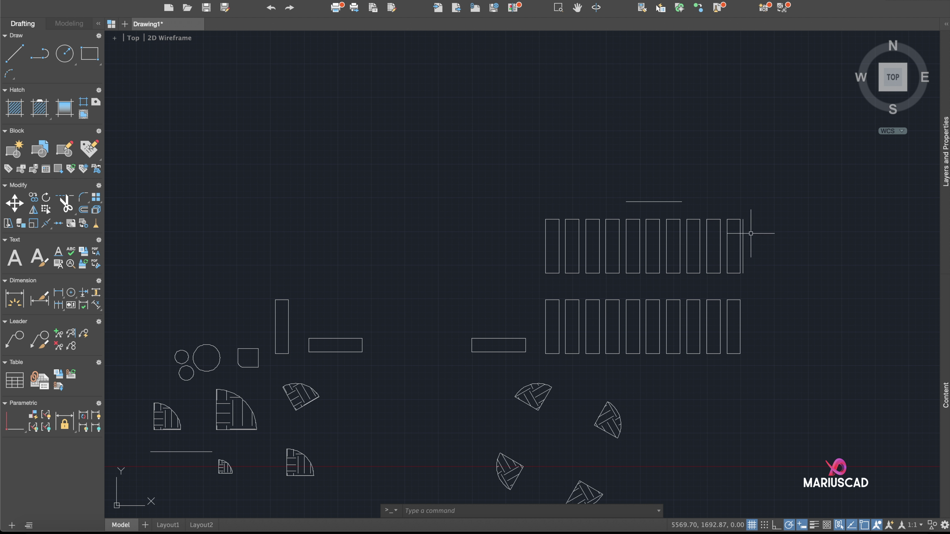
{"action": "left_click", "coordinate": [812, 396]}
{"action": "left_click", "coordinate": [371, 116]}
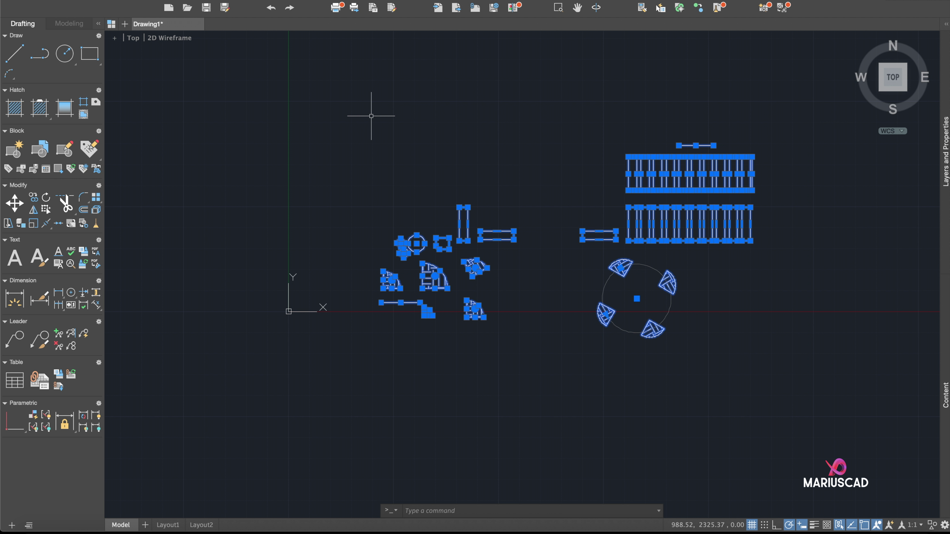
{"action": "key", "text": "Delete"}
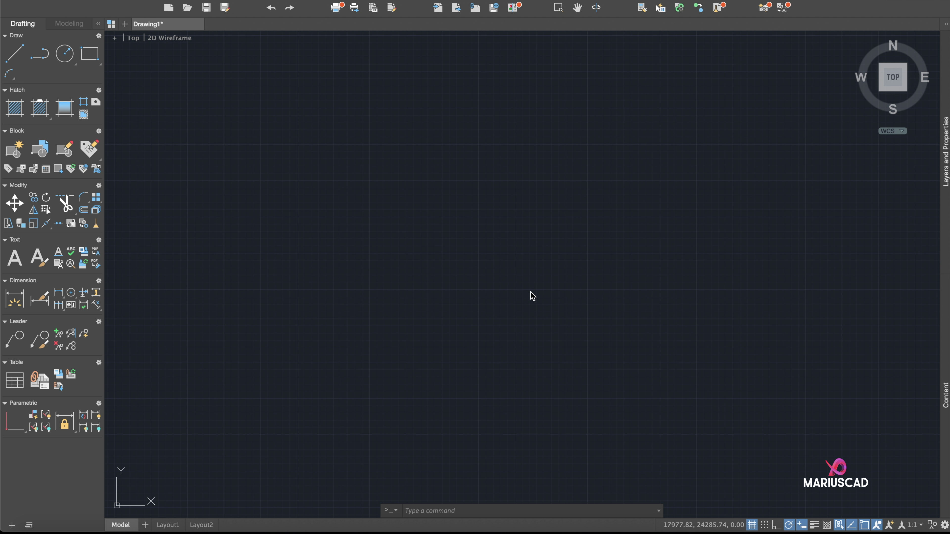
Open the drafting settings, review the enabled object snap modes, and accept them as they are.
{"action": "type", "text": "dse"}
{"action": "key", "text": "Return"}
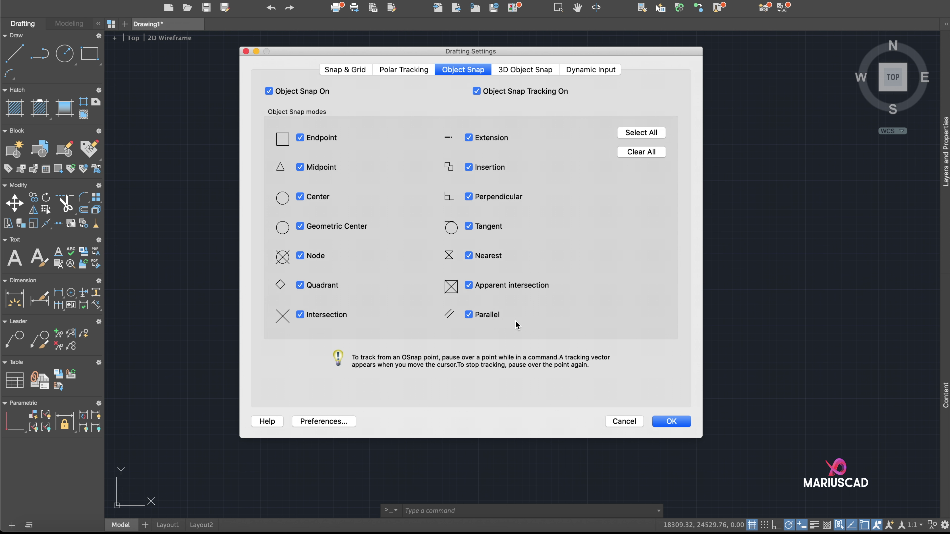
{"action": "key", "text": "Return"}
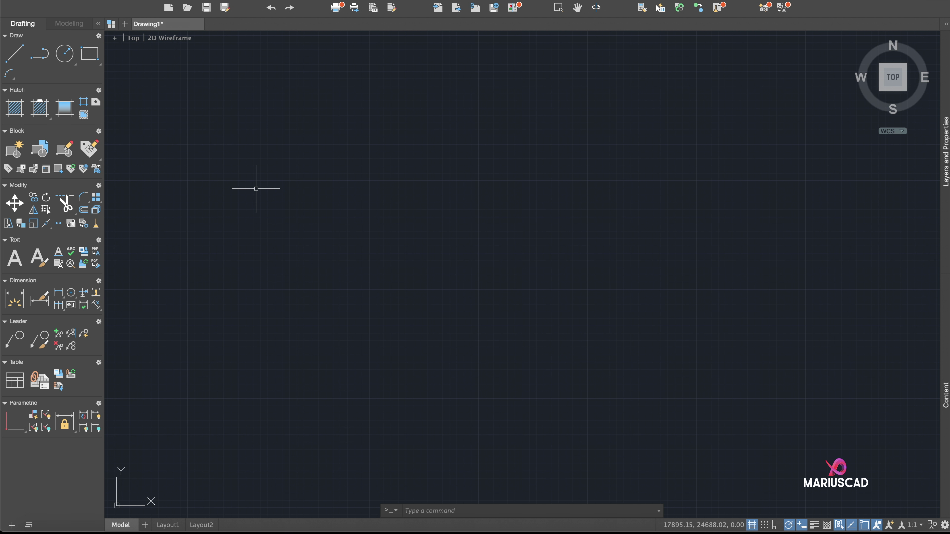
Draw a circle with a radius of 100 in the empty drawing.
{"action": "middle_click_drag", "start_coordinate": [250, 144], "coordinate": [250, 143]}
{"action": "left_click", "coordinate": [59, 58]}
{"action": "left_click", "coordinate": [334, 129]}
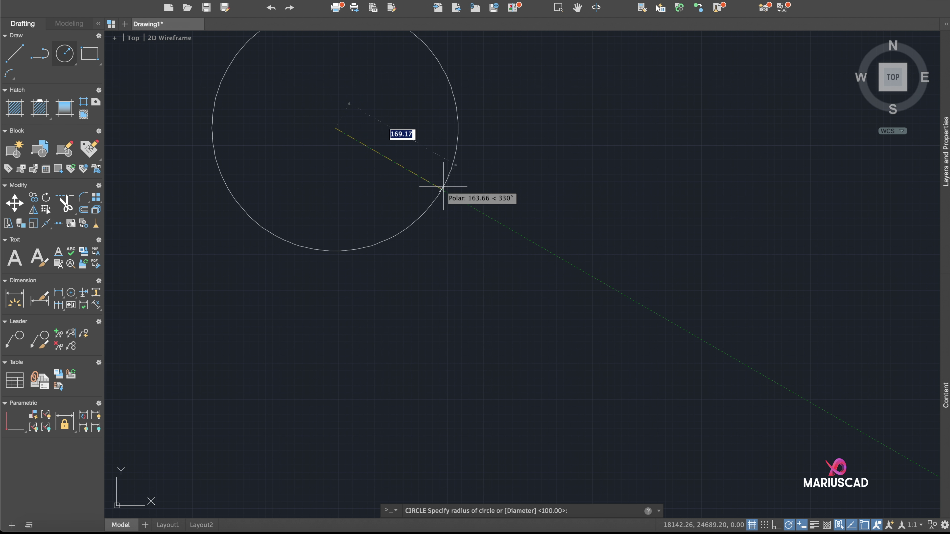
{"action": "key", "text": "Return"}
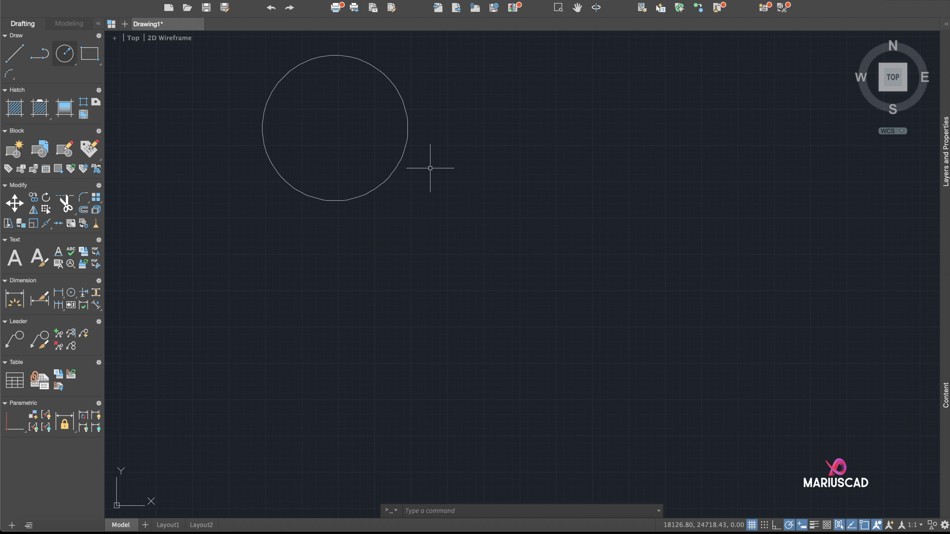
Draw a vertical line 200 long downward from the circle's left quadrant point.
{"action": "left_click", "coordinate": [14, 54]}
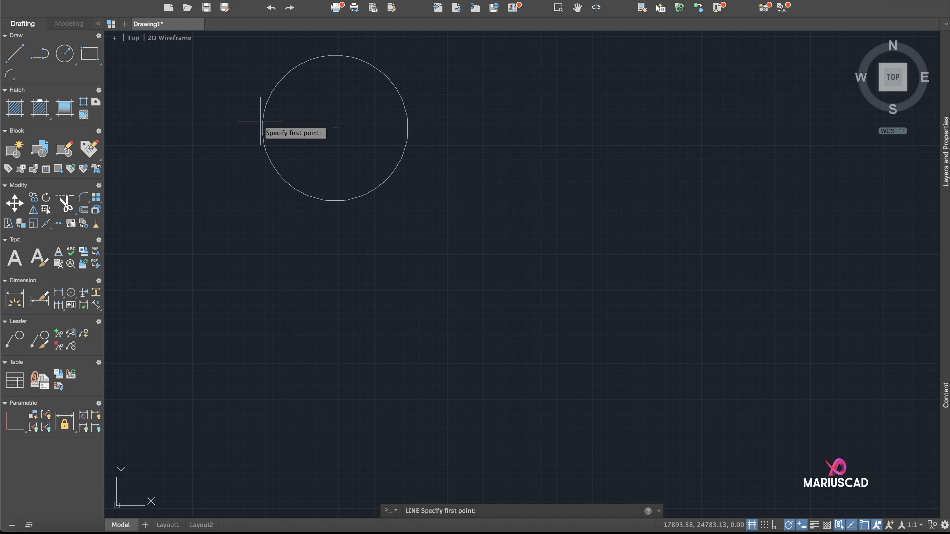
{"action": "left_click", "coordinate": [263, 129]}
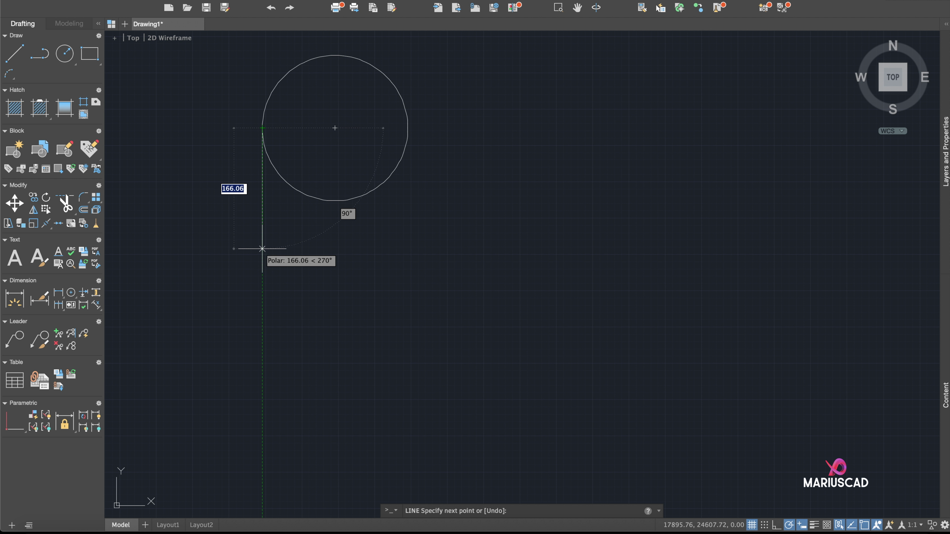
{"action": "type", "text": "200"}
{"action": "key", "text": "Return"}
{"action": "key", "text": "Return"}
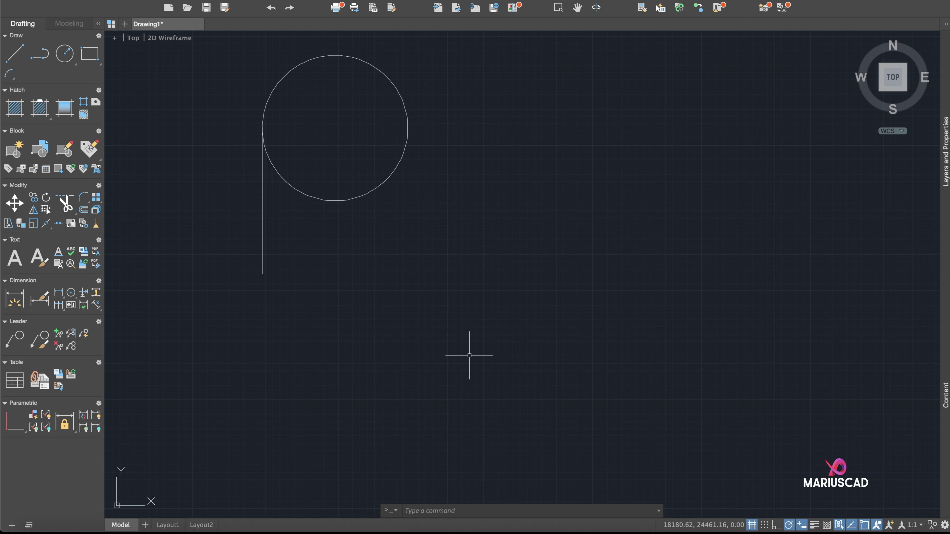
Turn on Ortho mode and draw a horizontal line 400 long to the right from the vertical line's lower end.
{"action": "left_click", "coordinate": [777, 529]}
{"action": "left_click", "coordinate": [14, 53]}
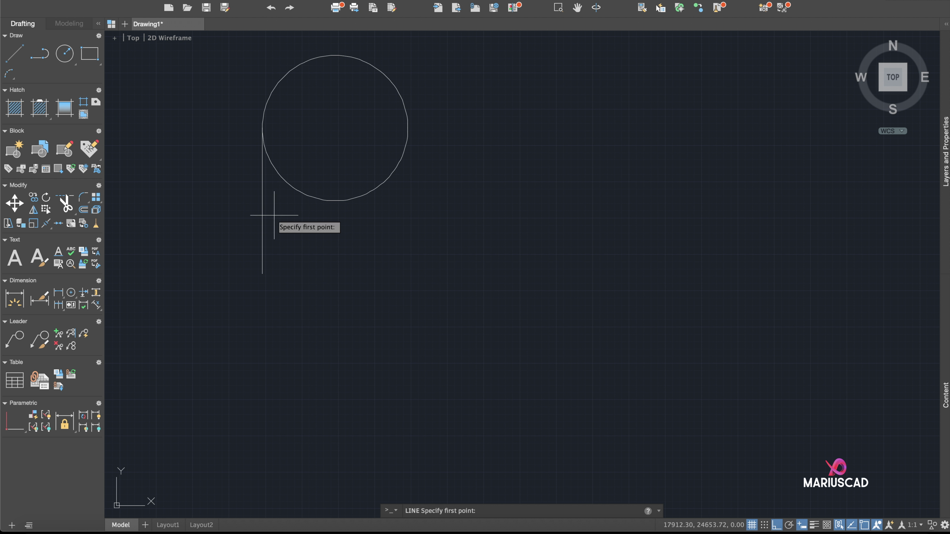
{"action": "left_click", "coordinate": [262, 273]}
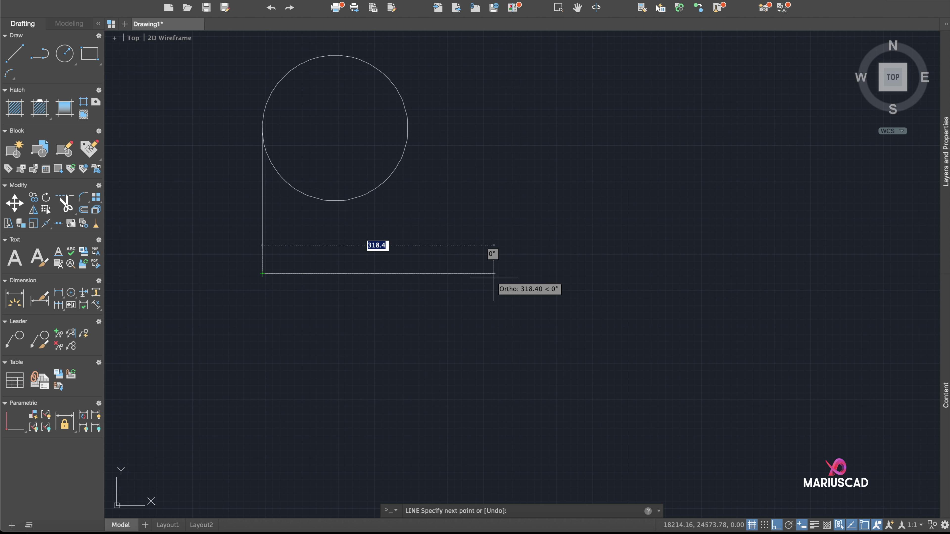
{"action": "type", "text": "400"}
{"action": "key", "text": "Return"}
{"action": "key", "text": "Return"}
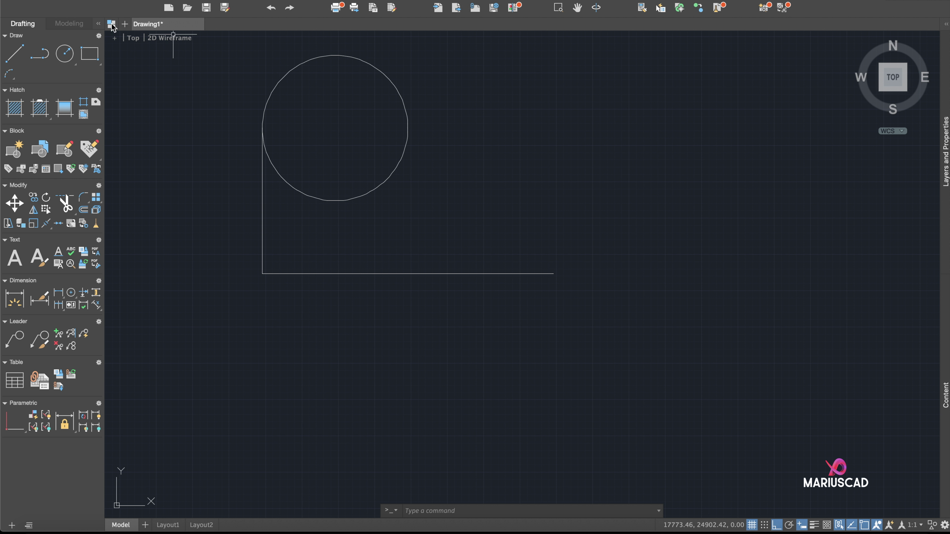
Draw a vertical line 200 long upward from the right end of the horizontal line.
{"action": "left_click", "coordinate": [14, 53]}
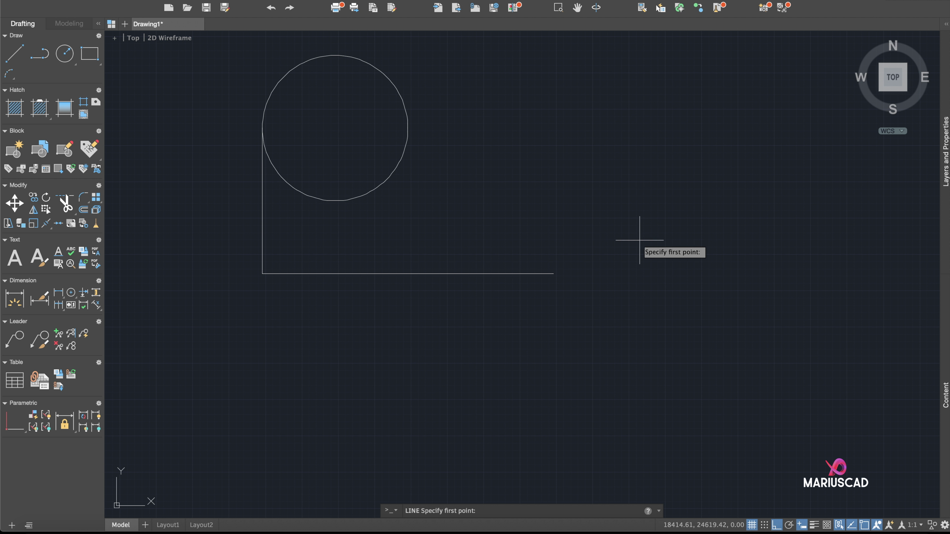
{"action": "left_click", "coordinate": [552, 273]}
{"action": "key", "text": "Return"}
Draw a circle with a radius of 200 centred on the upper end of the right vertical line.
{"action": "left_click", "coordinate": [64, 53]}
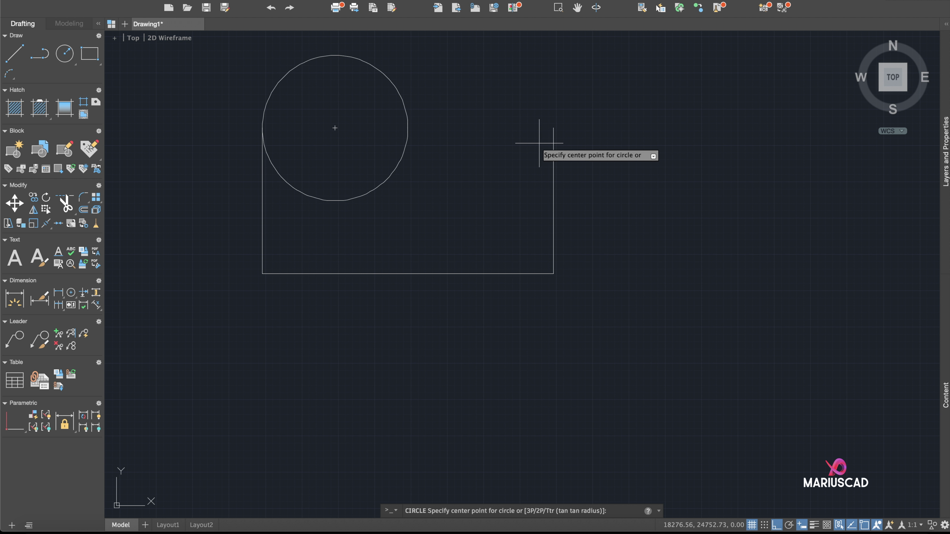
{"action": "left_click", "coordinate": [553, 127]}
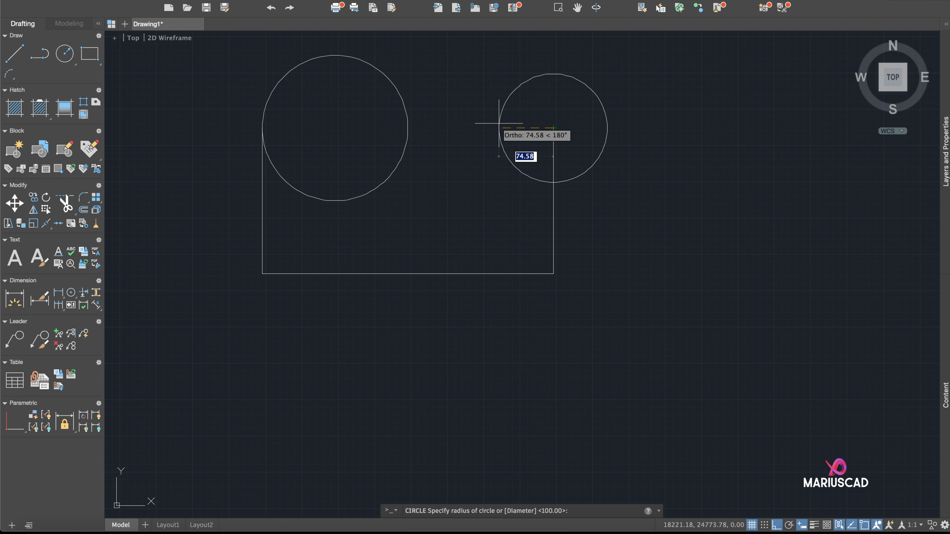
{"action": "type", "text": "200"}
{"action": "key", "text": "Return"}
Draw a horizontal line from the small circle's bottom quadrant point to the edge of the large circle.
{"action": "middle_click_drag", "start_coordinate": [502, 124], "coordinate": [528, 185]}
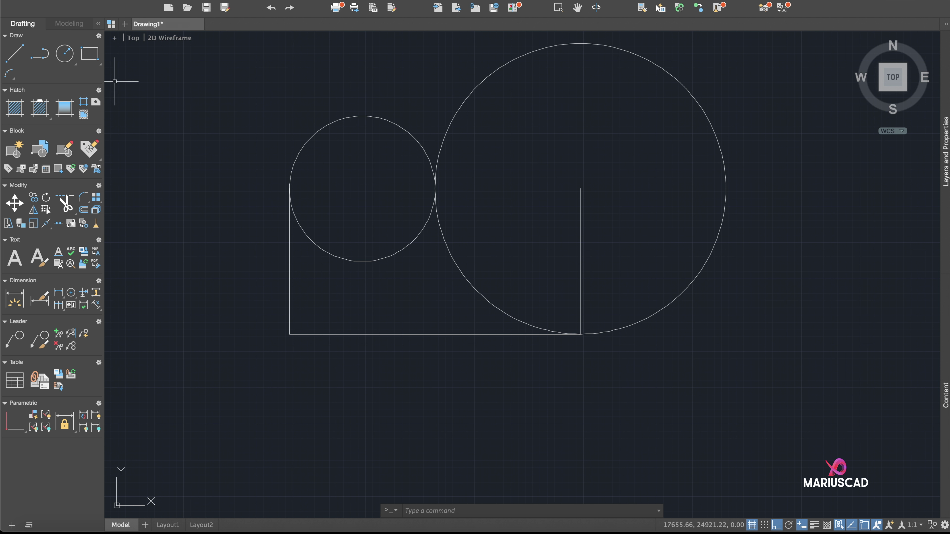
{"action": "left_click", "coordinate": [14, 53]}
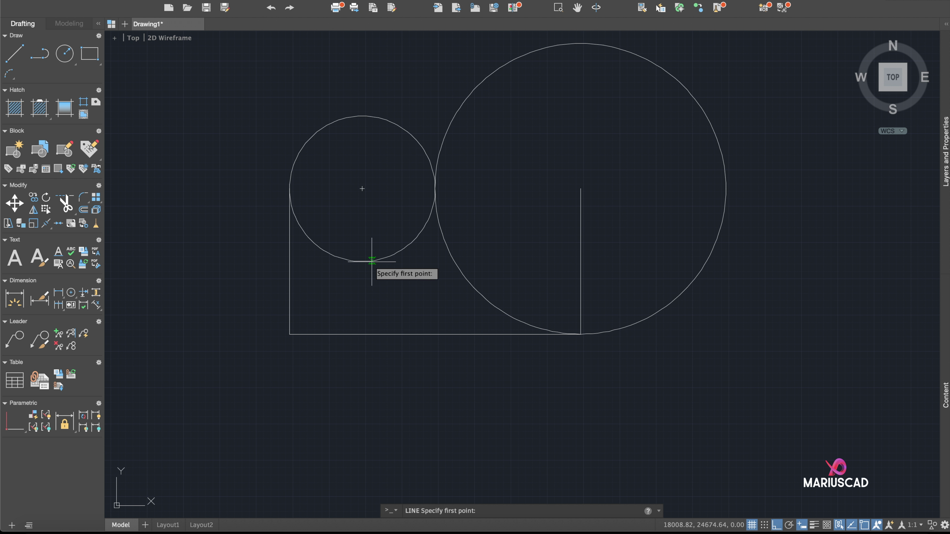
{"action": "left_click", "coordinate": [361, 261]}
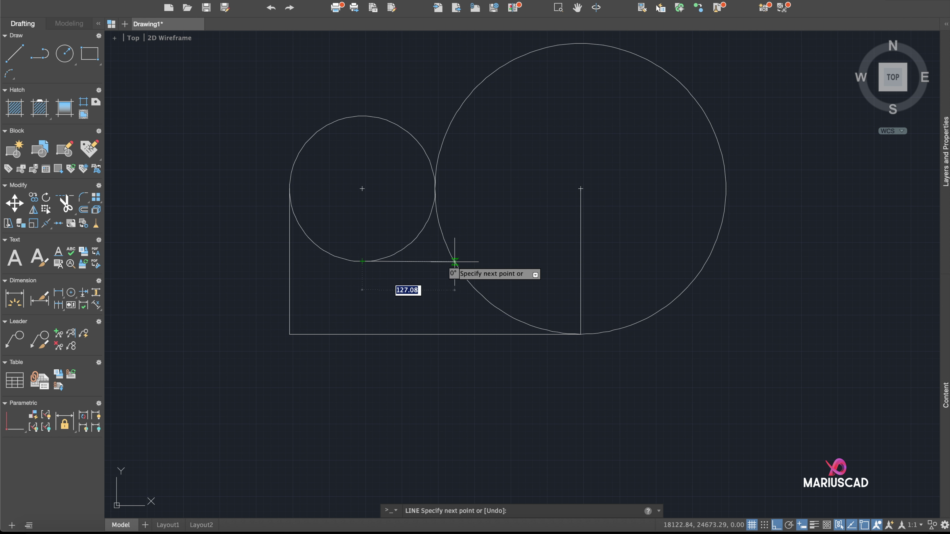
{"action": "left_click", "coordinate": [454, 261]}
{"action": "key", "text": "Return"}
Add a linear dimension between the two ends of the bottom horizontal line, placed below it.
{"action": "scroll", "coordinate": [487, 281], "scroll_direction": "up", "scroll_amount": 4}
{"action": "scroll", "coordinate": [396, 238], "scroll_direction": "down", "scroll_amount": 4}
{"action": "mouse_move", "coordinate": [396, 238]}
{"action": "middle_mouse_down"}
{"action": "mouse_move", "coordinate": [403, 206]}
{"action": "mouse_move", "coordinate": [433, 218]}
{"action": "middle_mouse_up"}
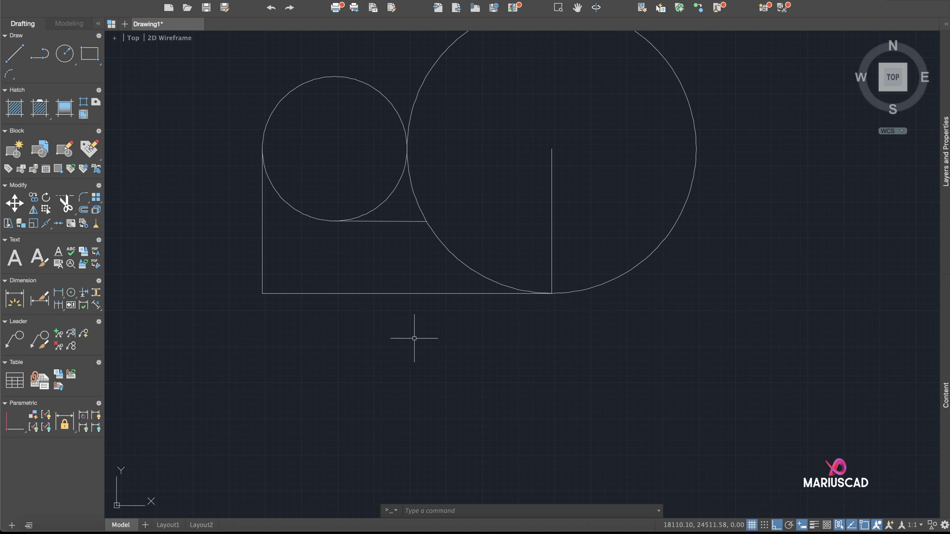
{"action": "left_click", "coordinate": [22, 301]}
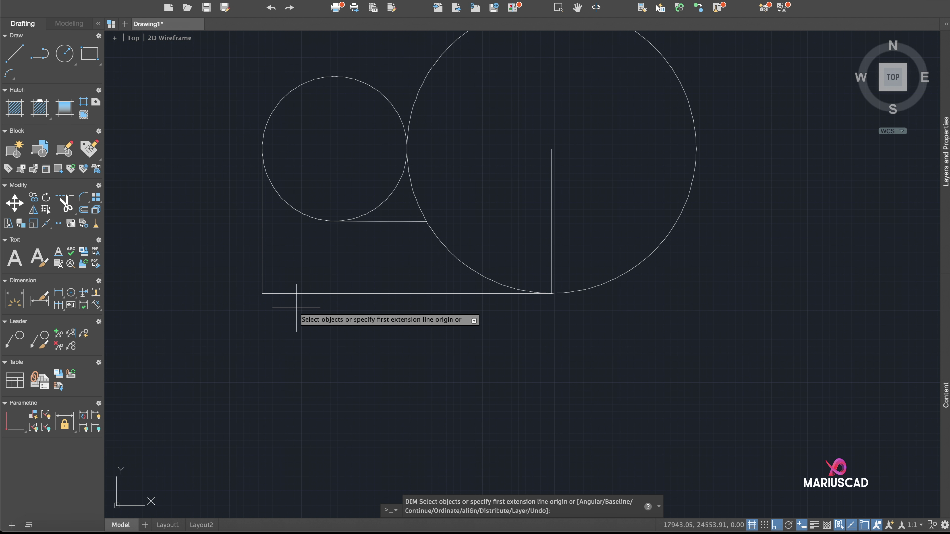
{"action": "left_click", "coordinate": [262, 293]}
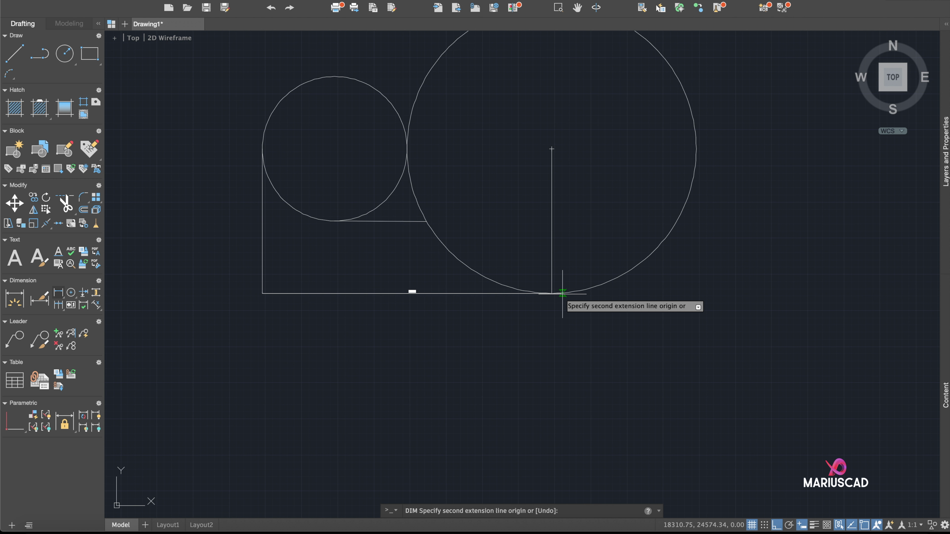
{"action": "left_click", "coordinate": [552, 293]}
{"action": "key", "text": "Escape"}
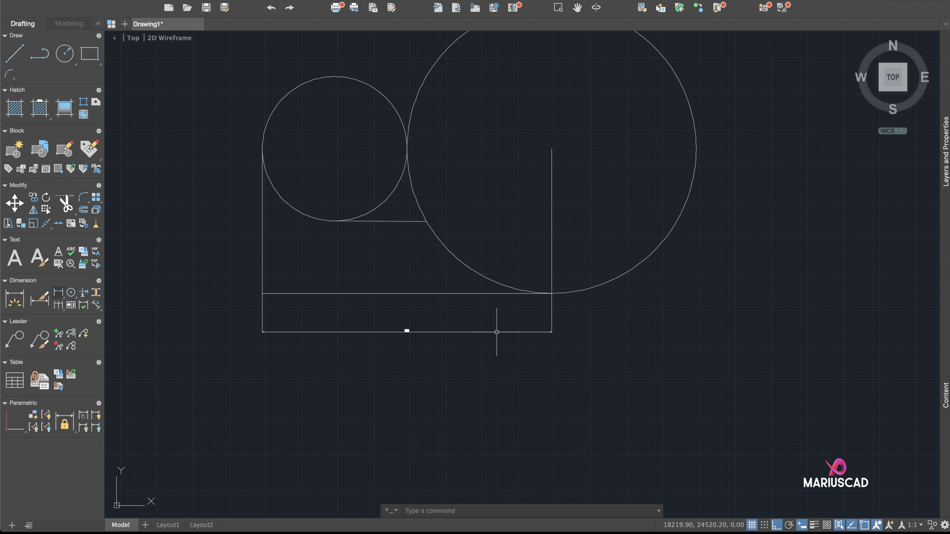
Modify the ISO-25 dimension style to use an overall scale of 10 for dimension features.
{"action": "scroll", "coordinate": [420, 330], "scroll_direction": "up", "scroll_amount": 10}
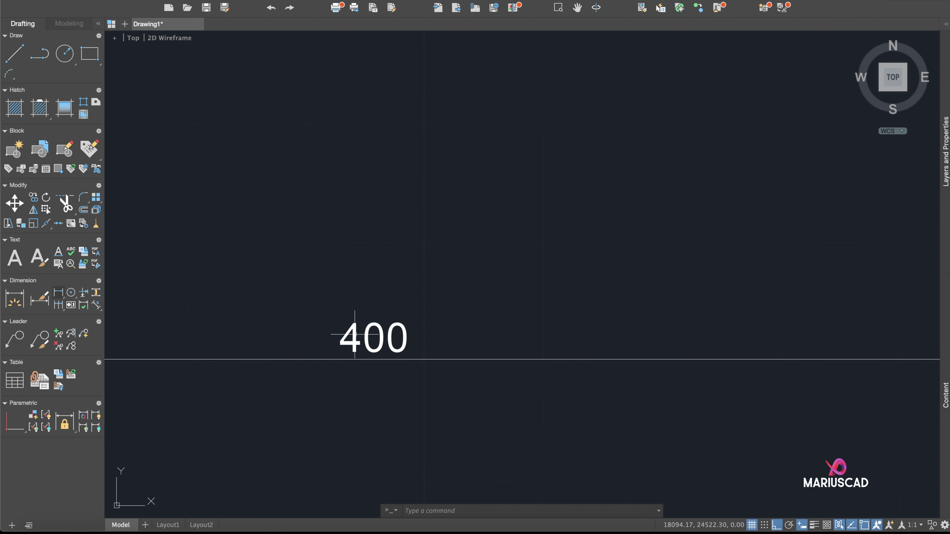
{"action": "scroll", "coordinate": [361, 333], "scroll_direction": "down", "scroll_amount": 8}
{"action": "scroll", "coordinate": [407, 333], "scroll_direction": "up", "scroll_amount": 4}
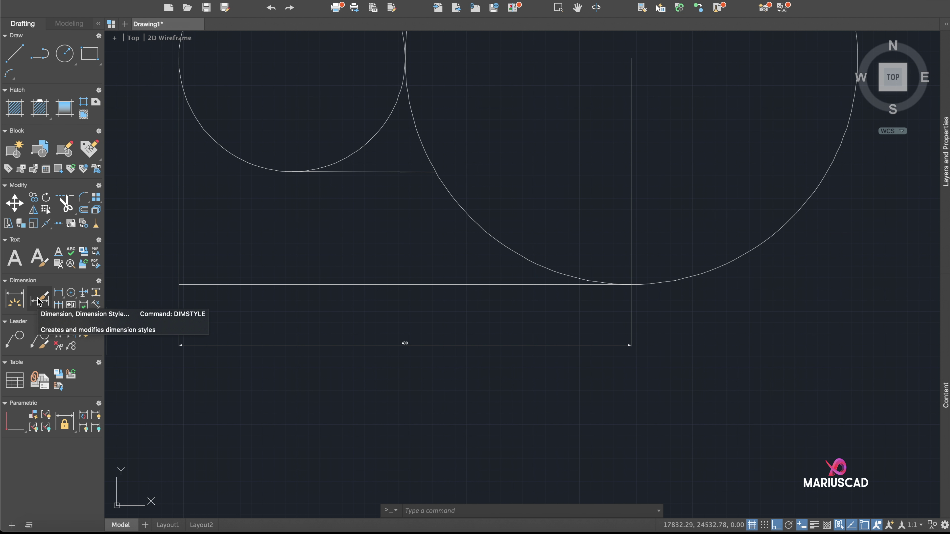
{"action": "type", "text": "dim"}
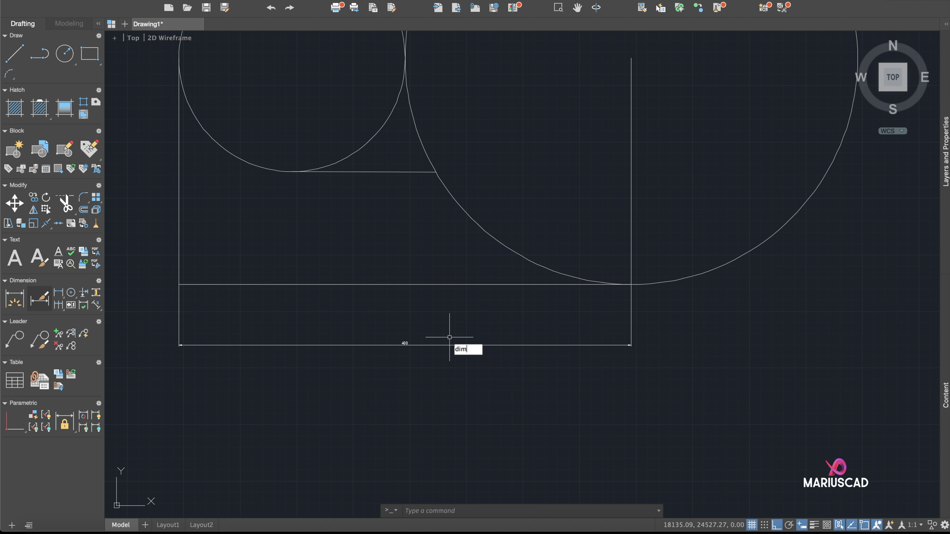
{"action": "type", "text": "st"}
{"action": "key", "text": "Return"}
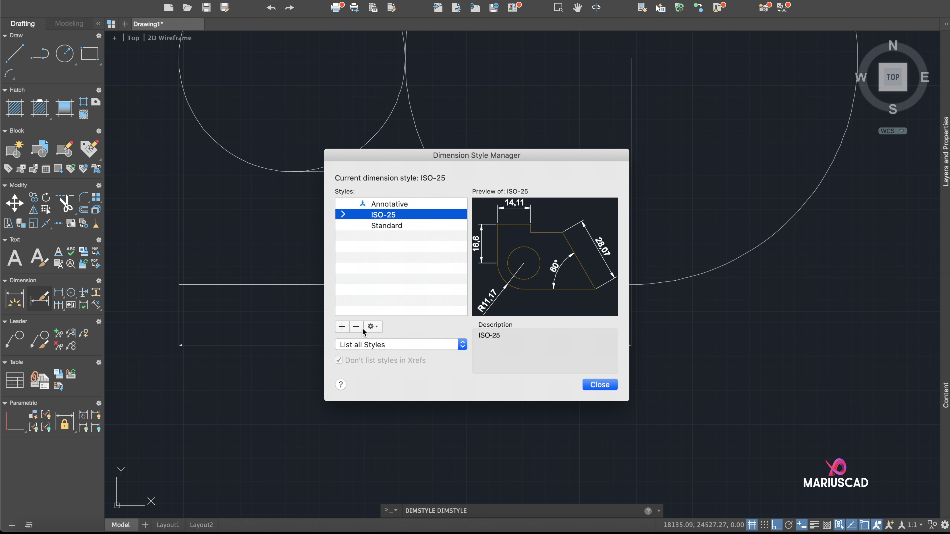
{"action": "left_click", "coordinate": [372, 327]}
{"action": "left_click", "coordinate": [387, 349]}
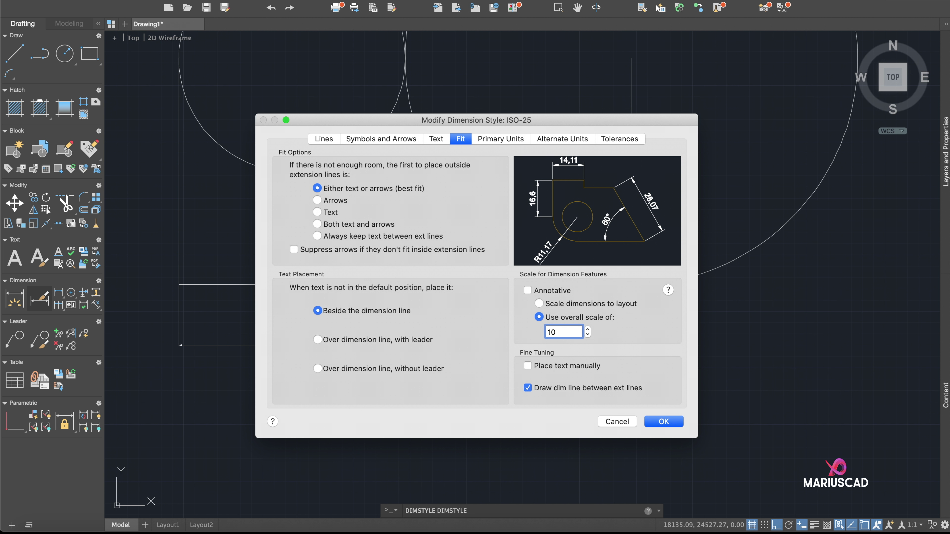
{"action": "left_click", "coordinate": [669, 421]}
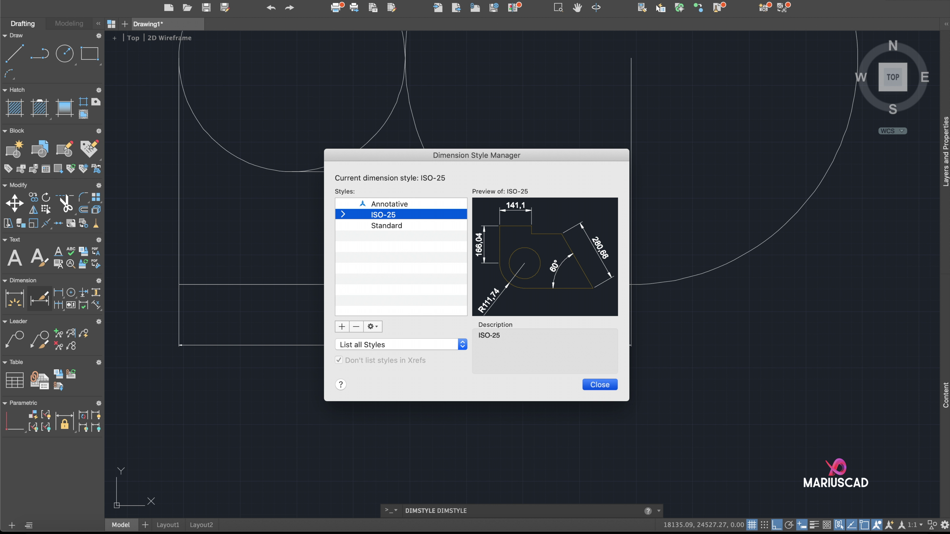
{"action": "left_click", "coordinate": [599, 386]}
{"action": "scroll", "coordinate": [452, 337], "scroll_direction": "down", "scroll_amount": 2}
{"action": "scroll", "coordinate": [424, 336], "scroll_direction": "up", "scroll_amount": 4}
{"action": "scroll", "coordinate": [423, 323], "scroll_direction": "down", "scroll_amount": 4}
{"action": "middle_click_drag", "start_coordinate": [424, 323], "coordinate": [424, 339]}
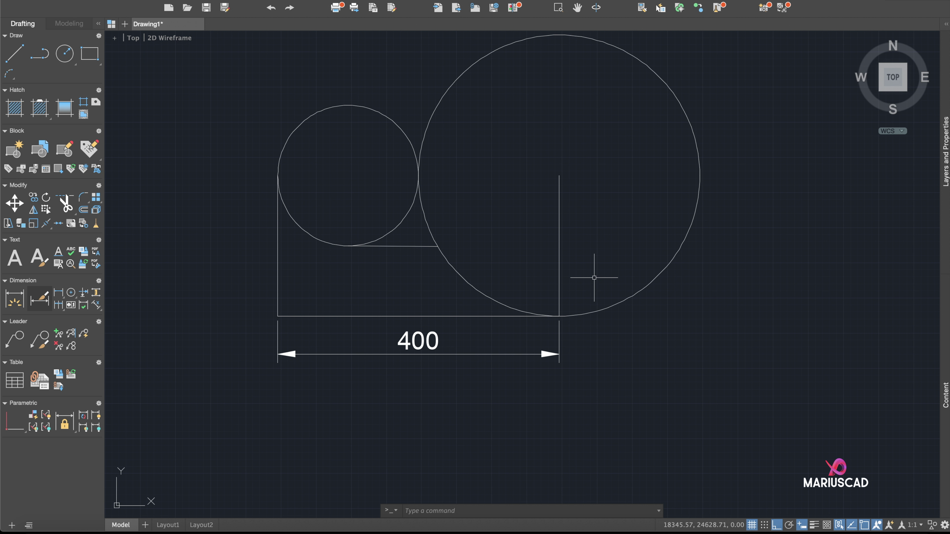
Measure the distance between the two ends of the bottom horizontal line.
{"action": "type", "text": "mea"}
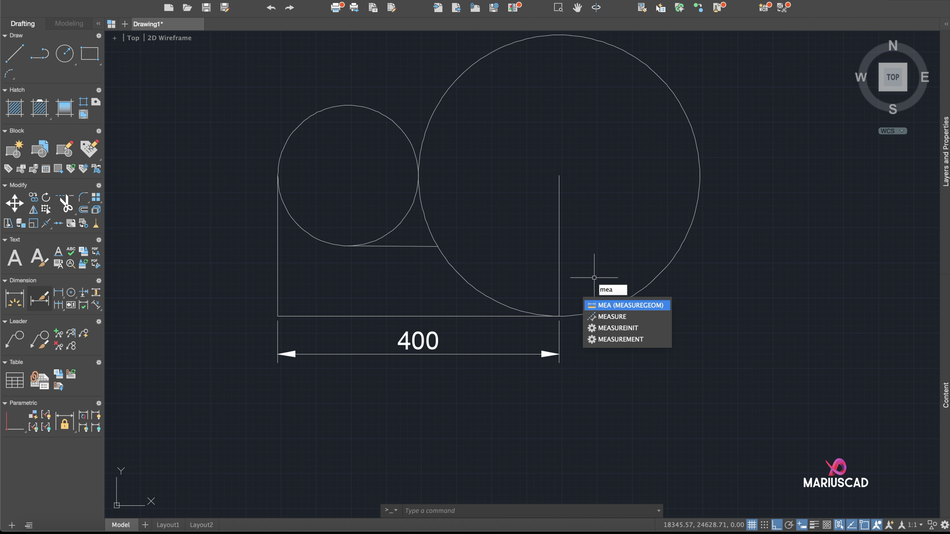
{"action": "key", "text": "Return"}
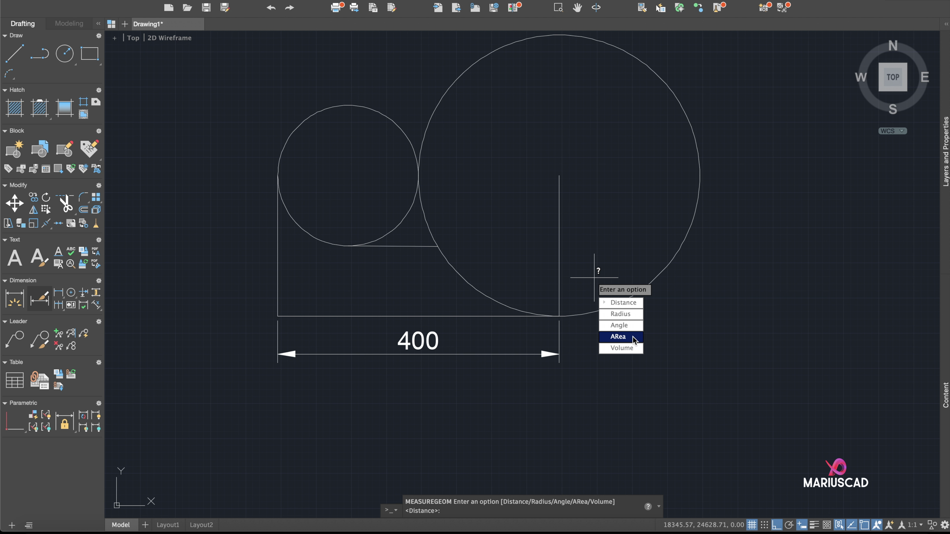
{"action": "left_click", "coordinate": [621, 302]}
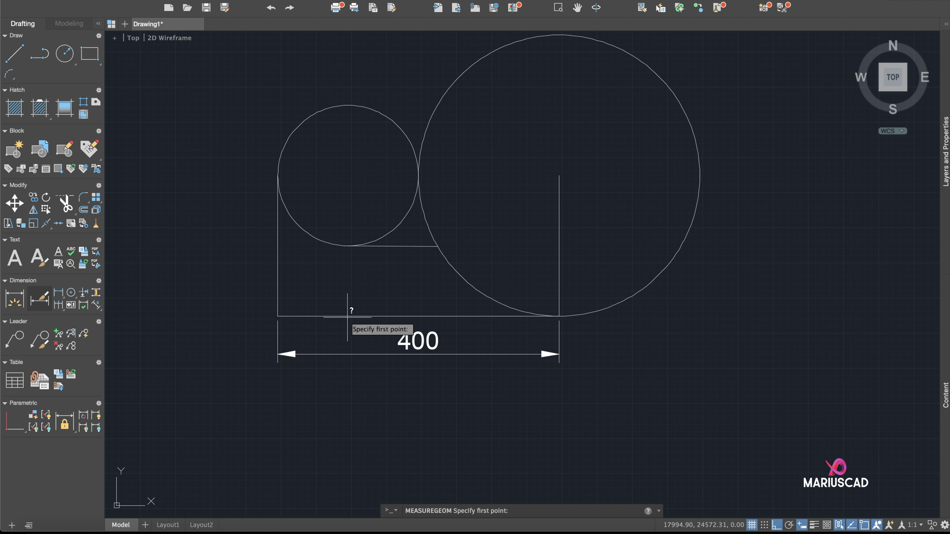
{"action": "left_click", "coordinate": [278, 316]}
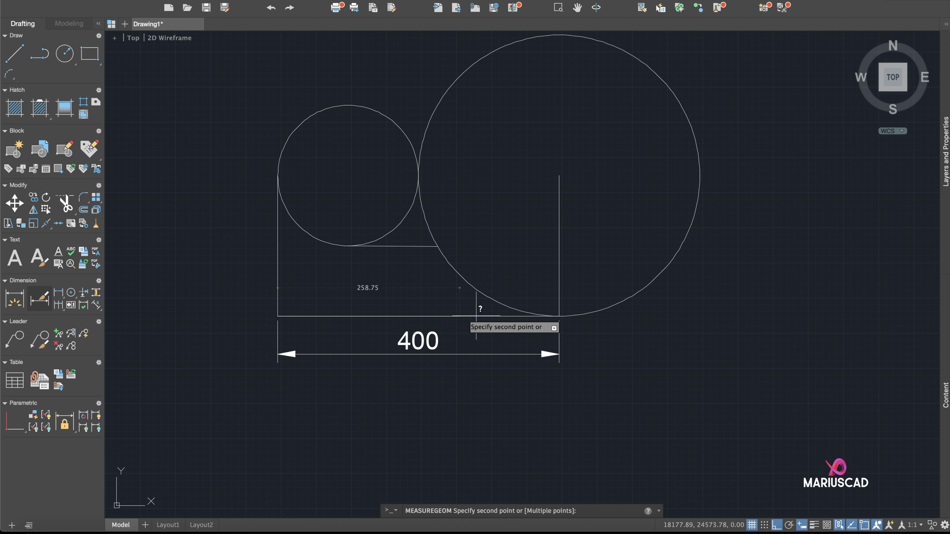
{"action": "left_click", "coordinate": [559, 316]}
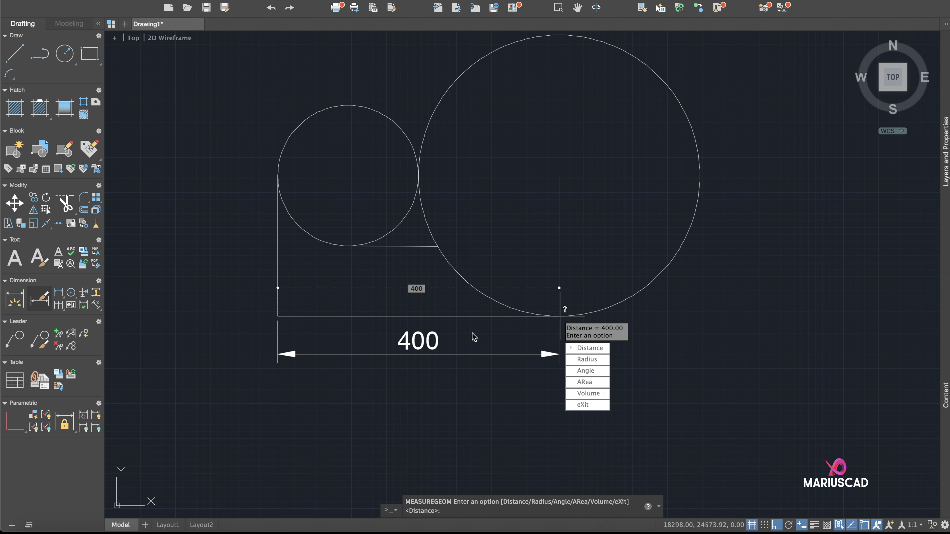
{"action": "key", "text": "Escape"}
Measure the area bounded by the ends of the bottom horizontal line and the ends of the short horizontal line above it.
{"action": "type", "text": "meas"}
{"action": "key", "text": "Down"}
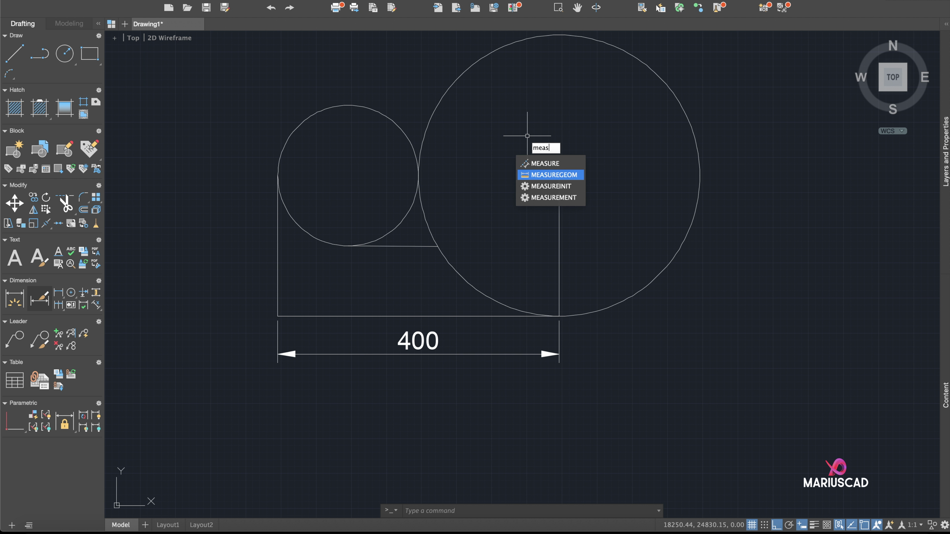
{"action": "key", "text": "Return"}
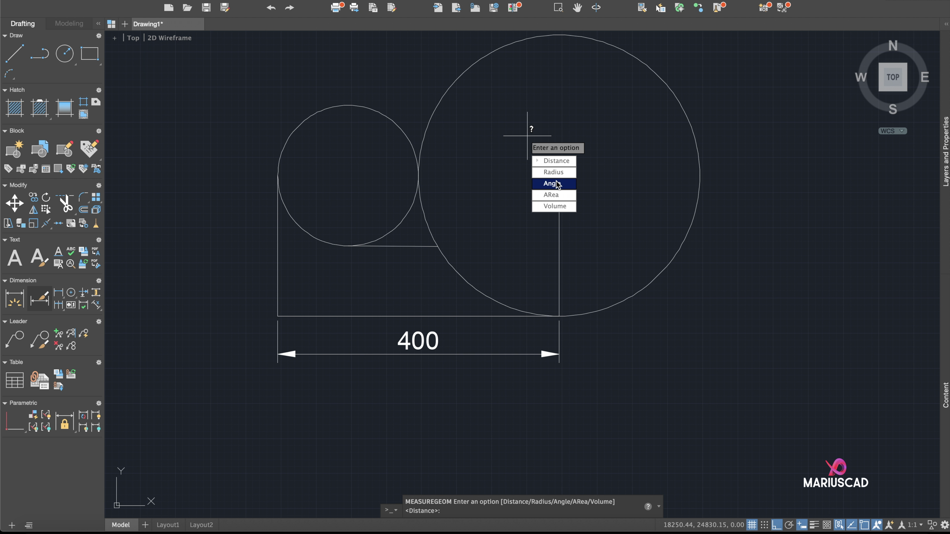
{"action": "left_click", "coordinate": [553, 195]}
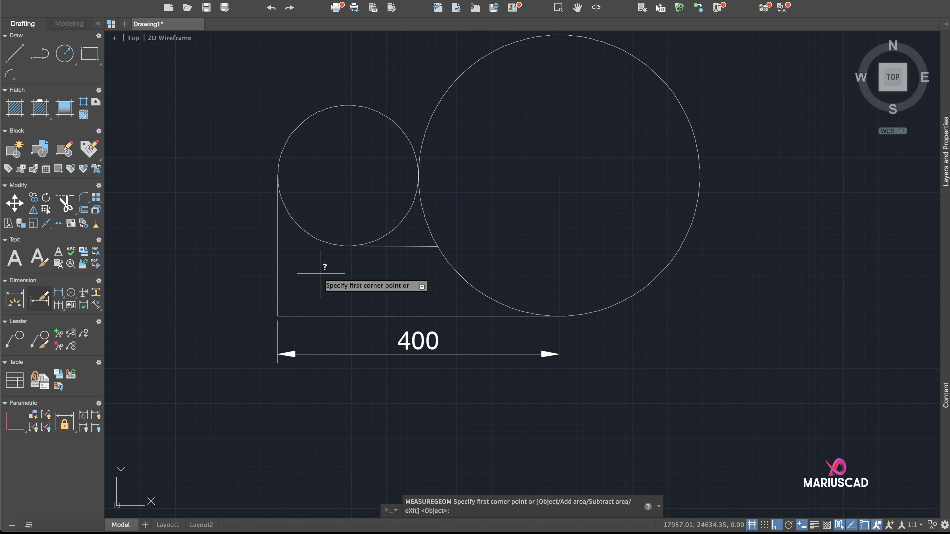
{"action": "left_click", "coordinate": [278, 316]}
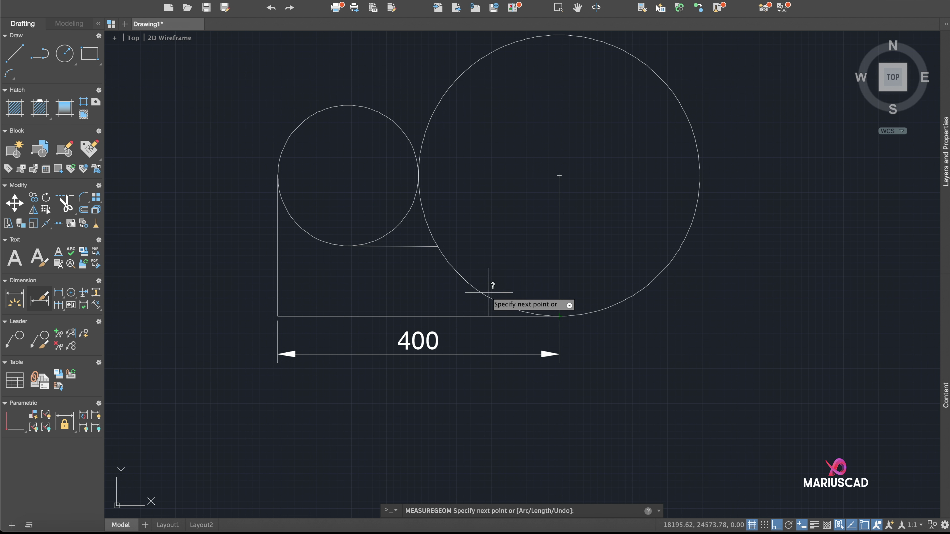
{"action": "left_click", "coordinate": [438, 246]}
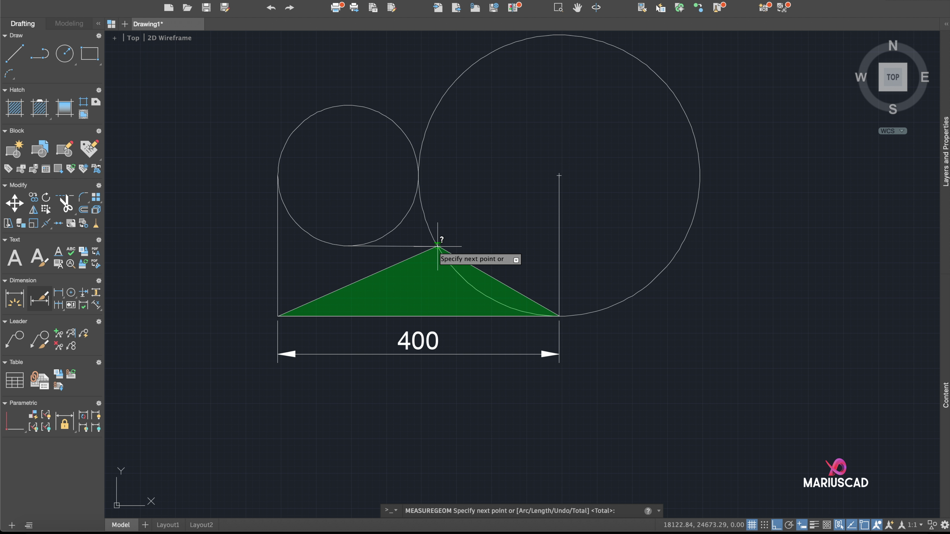
{"action": "left_click", "coordinate": [348, 246]}
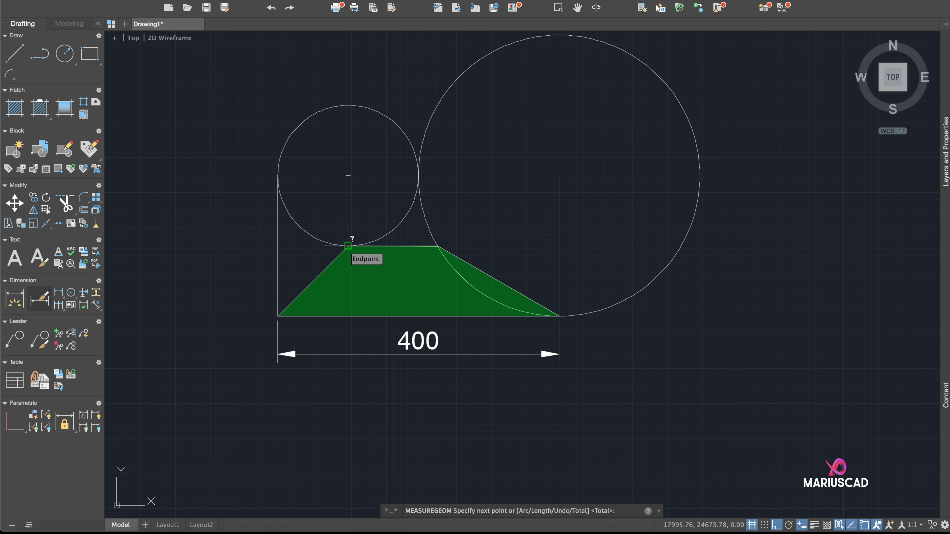
{"action": "key", "text": "Return"}
{"action": "key", "text": "Escape"}
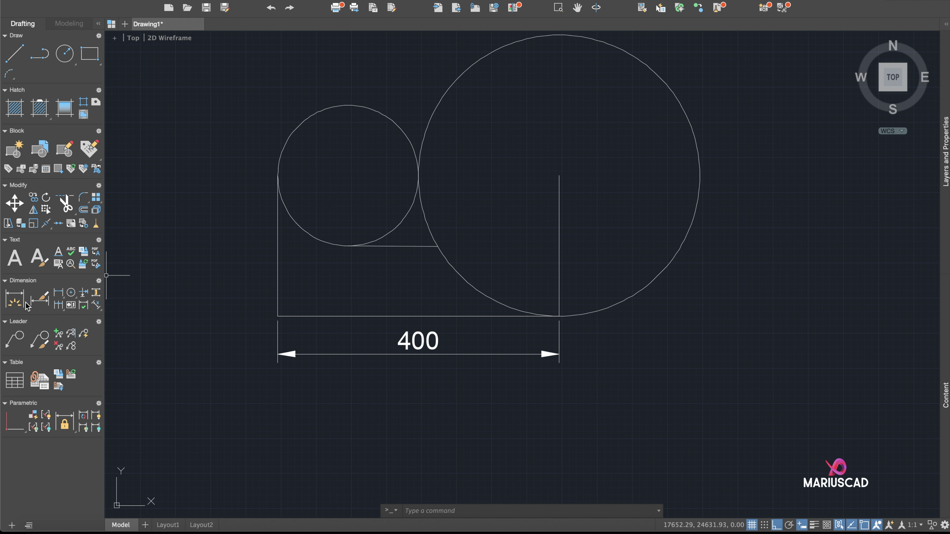
Add an angular dimension between the left vertical line and the bottom horizontal line, placed inside their corner.
{"action": "left_click", "coordinate": [14, 299]}
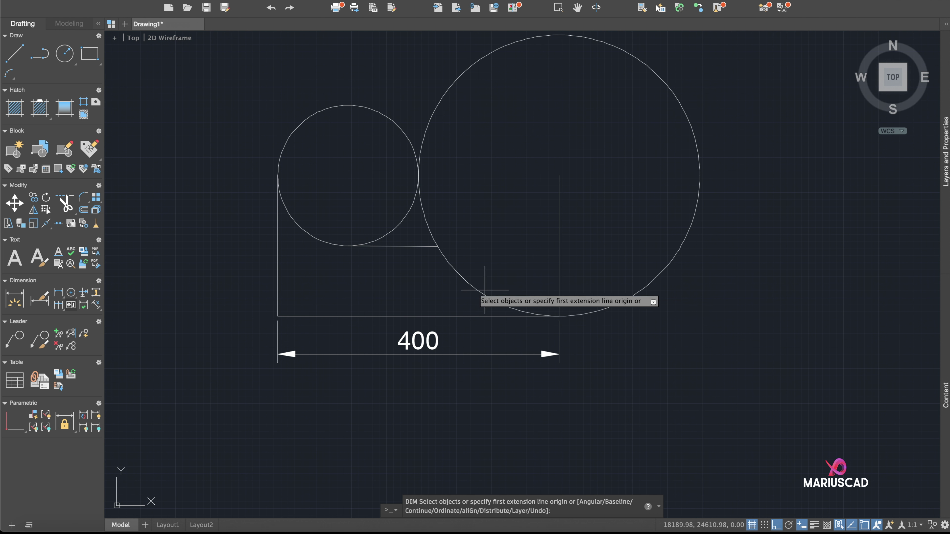
{"action": "scroll", "coordinate": [467, 290], "scroll_direction": "up", "scroll_amount": 2}
{"action": "middle_click_drag", "start_coordinate": [397, 172], "coordinate": [479, 246]}
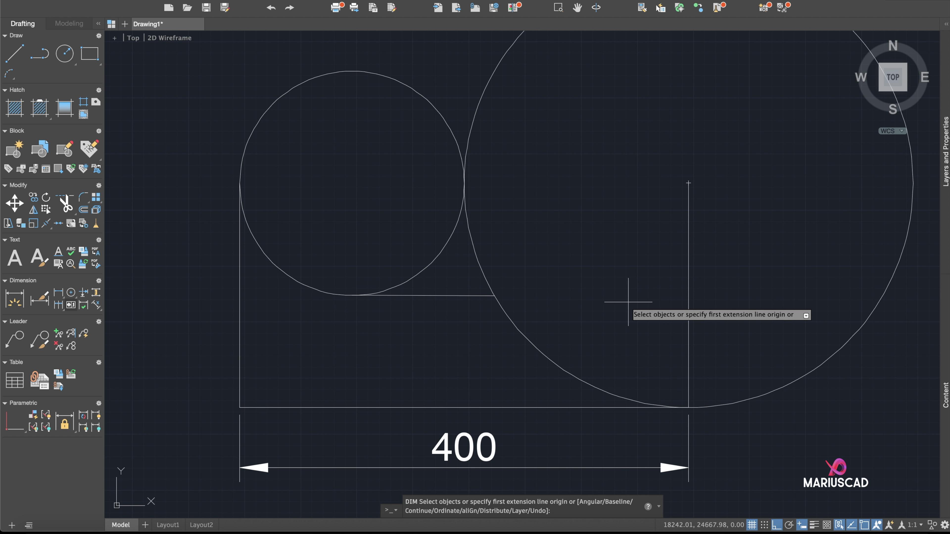
{"action": "left_click", "coordinate": [240, 365]}
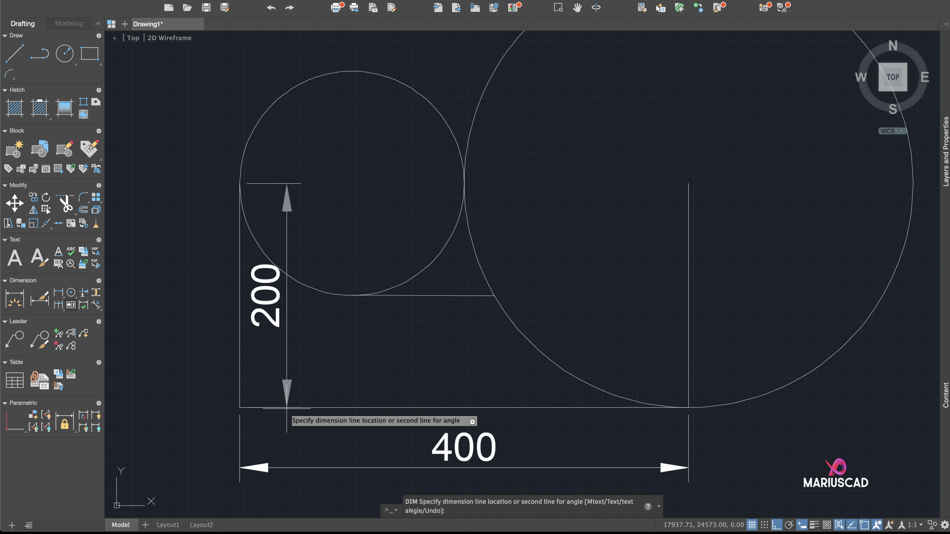
{"action": "left_click", "coordinate": [278, 407]}
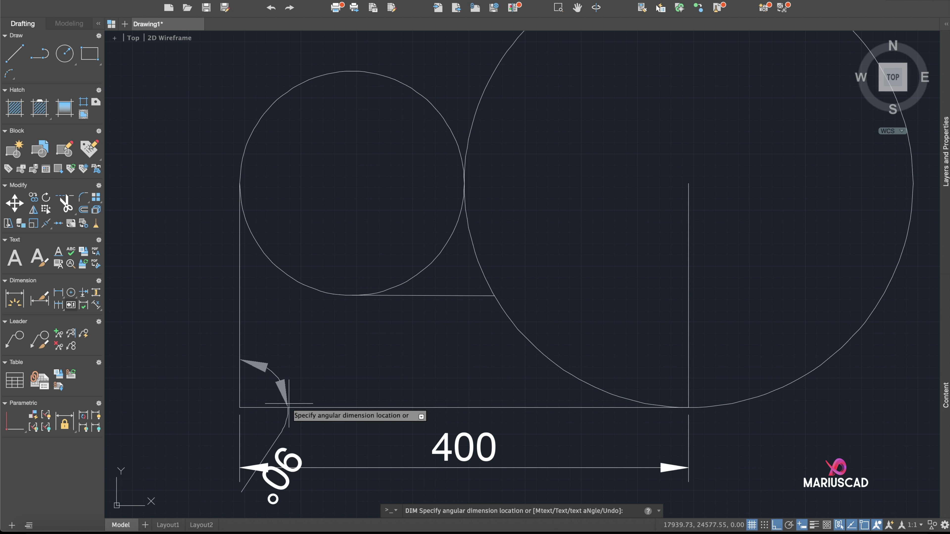
{"action": "left_click", "coordinate": [324, 340]}
{"action": "key", "text": "Escape"}
{"action": "scroll", "coordinate": [371, 350], "scroll_direction": "down", "scroll_amount": 2}
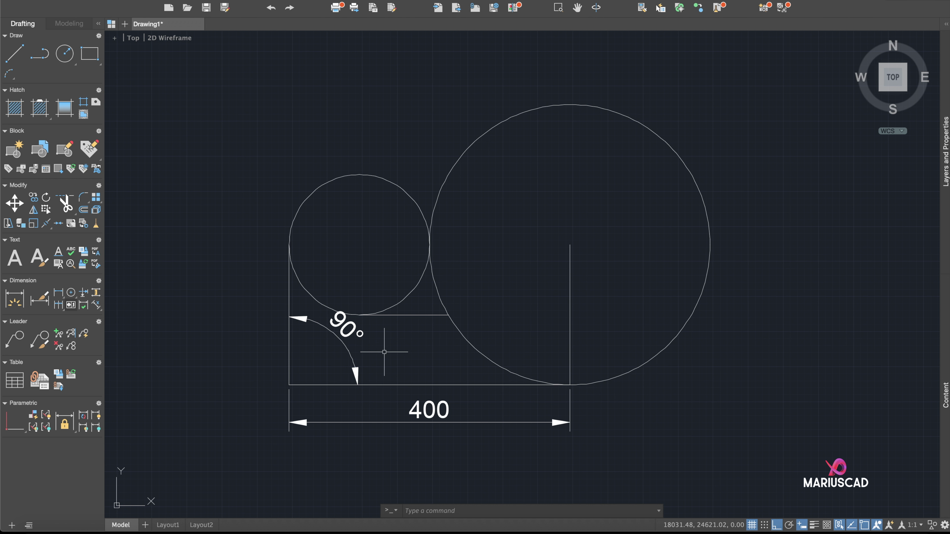
{"action": "middle_click_drag", "start_coordinate": [377, 351], "coordinate": [353, 356]}
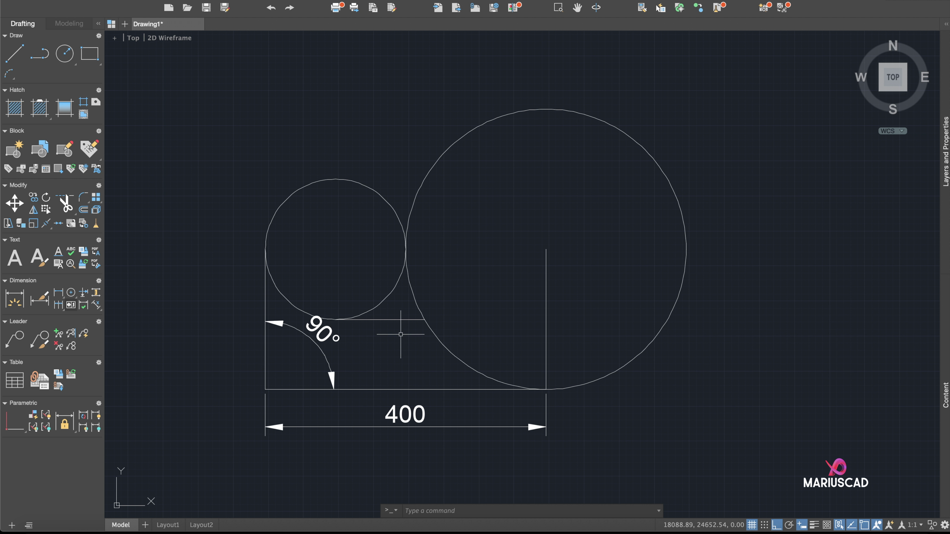
Create a new layer with a name beginning "Red L" and set its lineweight to 0.90 mm.
{"action": "mouse_move", "coordinate": [920, 79]}
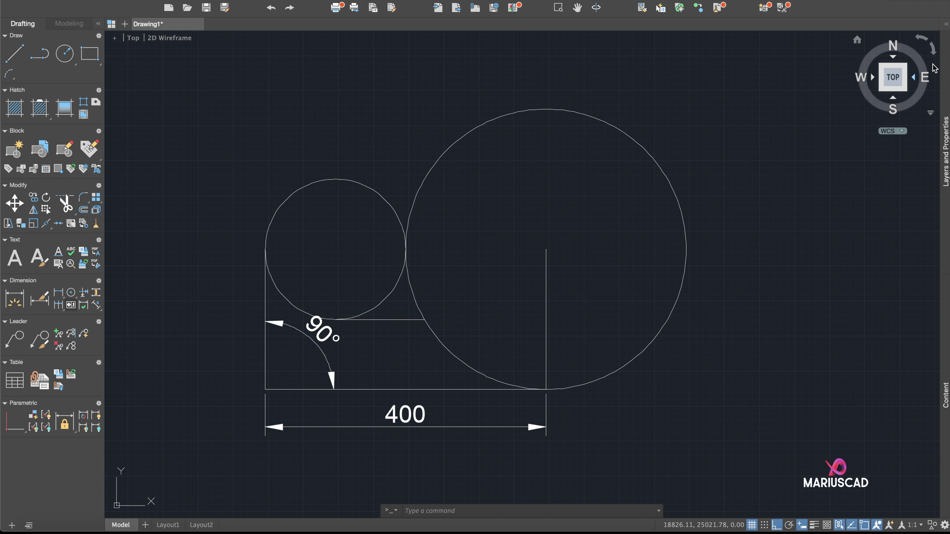
{"action": "left_click", "coordinate": [946, 27]}
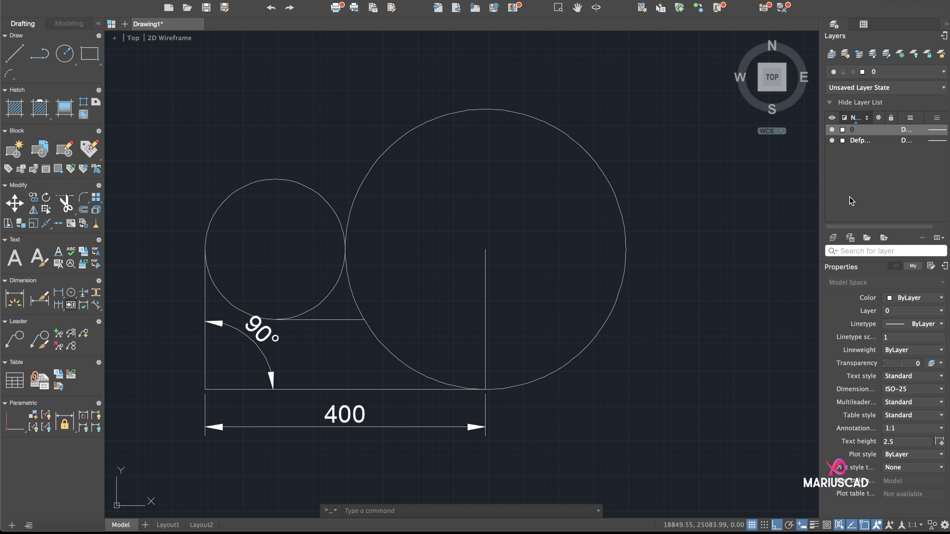
{"action": "left_click", "coordinate": [833, 238]}
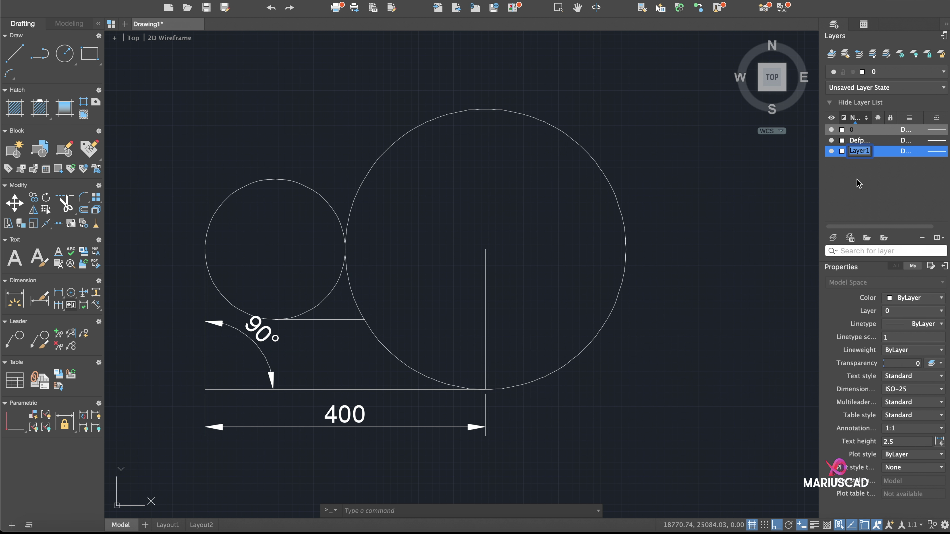
{"action": "type", "text": "R"}
{"action": "key", "text": "Return"}
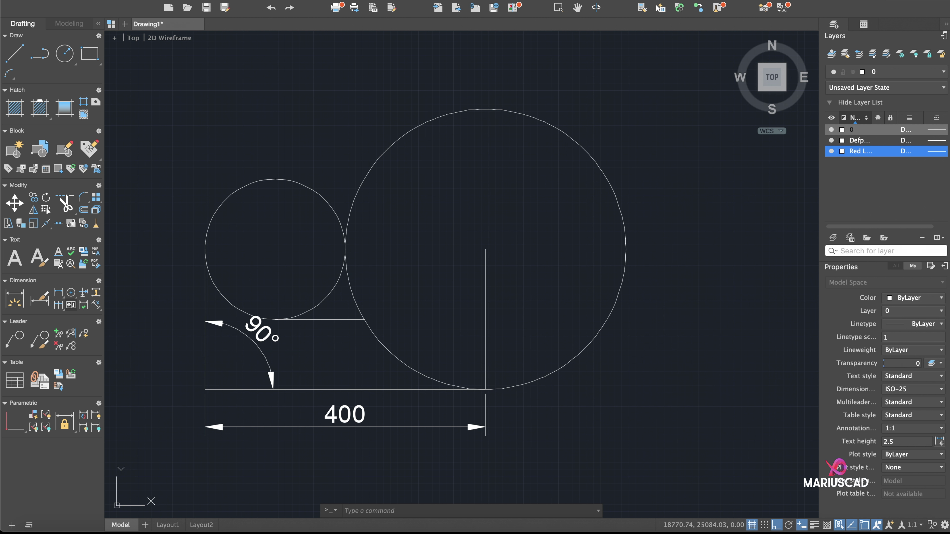
{"action": "left_click", "coordinate": [905, 152]}
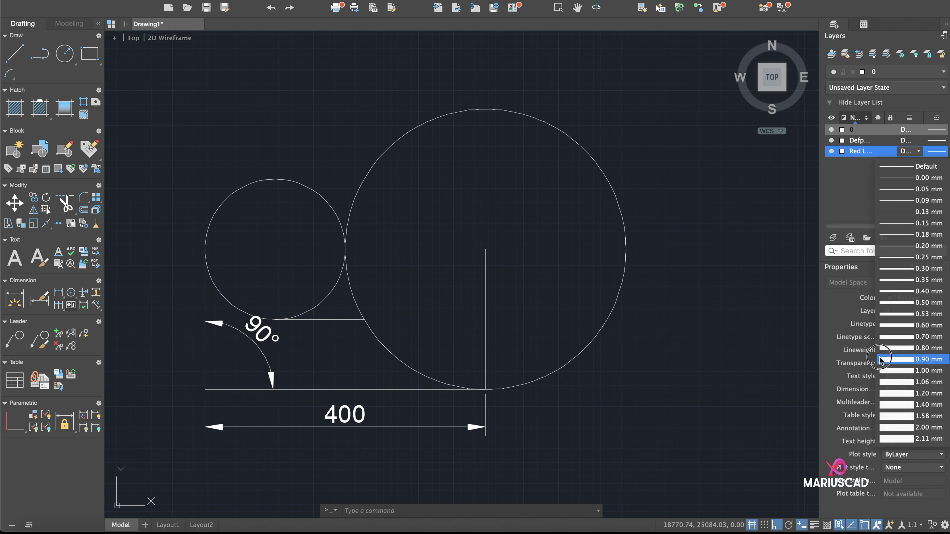
{"action": "left_click", "coordinate": [879, 360]}
Load the ZIGZAG linetype from acadiso.lin while choosing a linetype for the new red layer.
{"action": "left_click", "coordinate": [934, 151]}
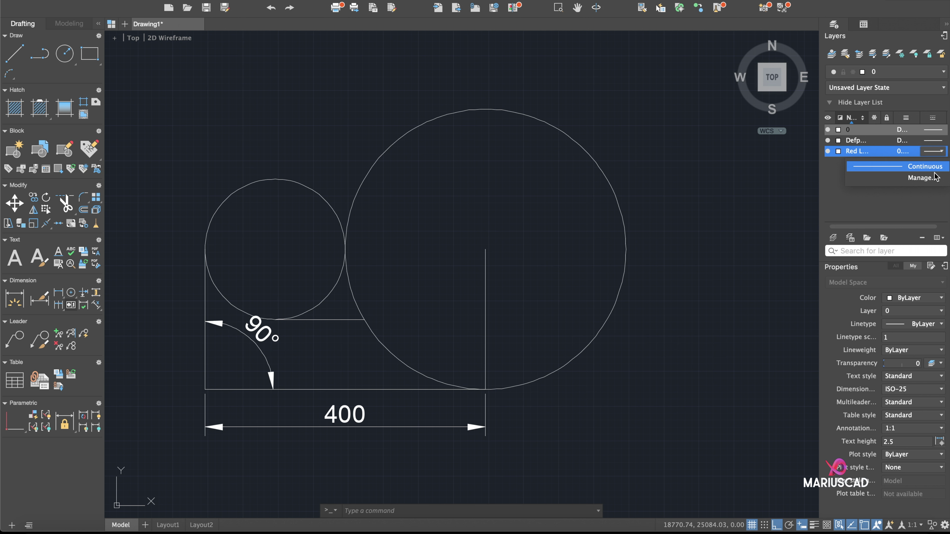
{"action": "left_click", "coordinate": [920, 179]}
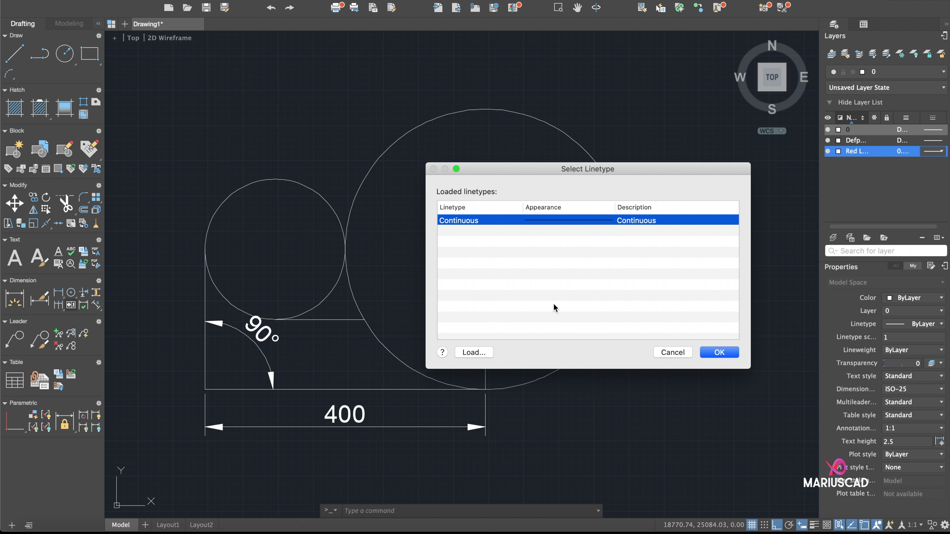
{"action": "left_click", "coordinate": [472, 352]}
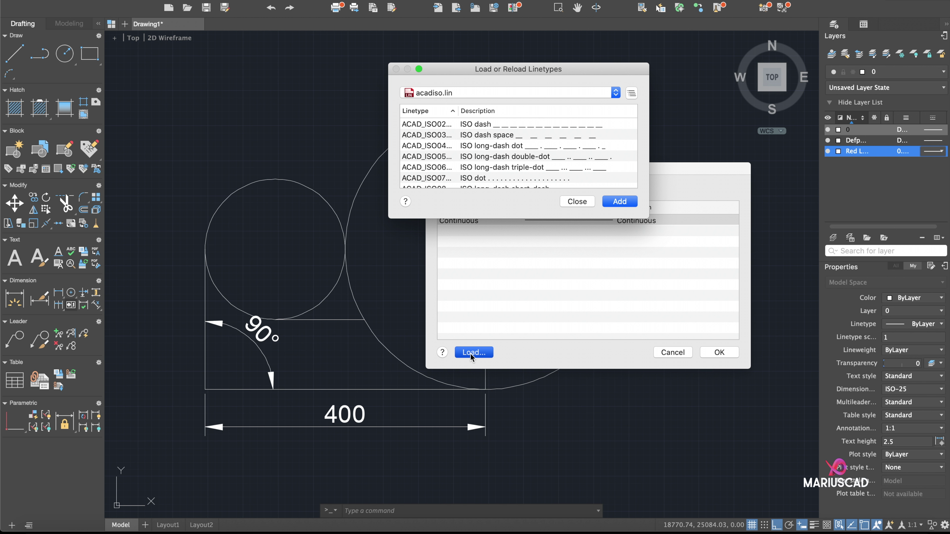
{"action": "scroll", "coordinate": [512, 173], "scroll_direction": "down", "scroll_amount": 10}
{"action": "scroll", "coordinate": [507, 172], "scroll_direction": "down", "scroll_amount": 10}
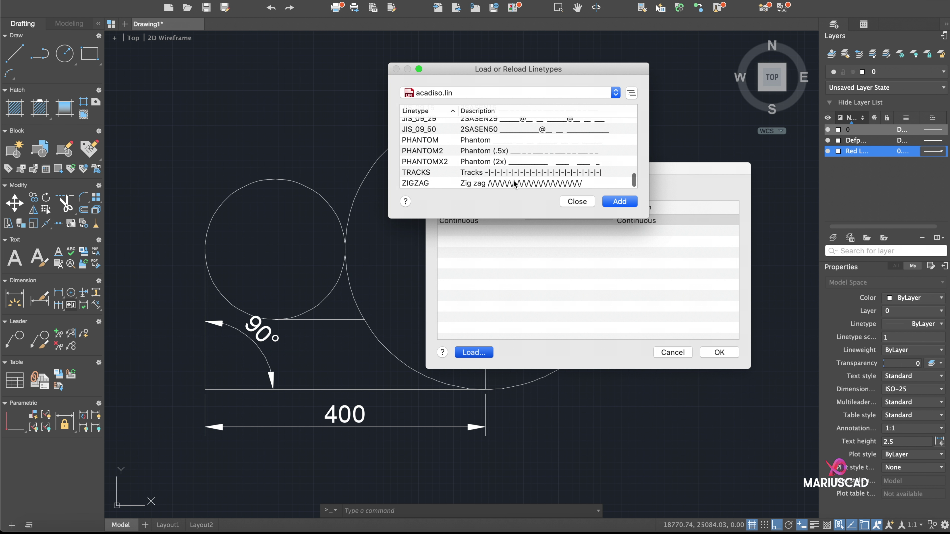
{"action": "left_click", "coordinate": [513, 183]}
{"action": "left_click", "coordinate": [618, 202]}
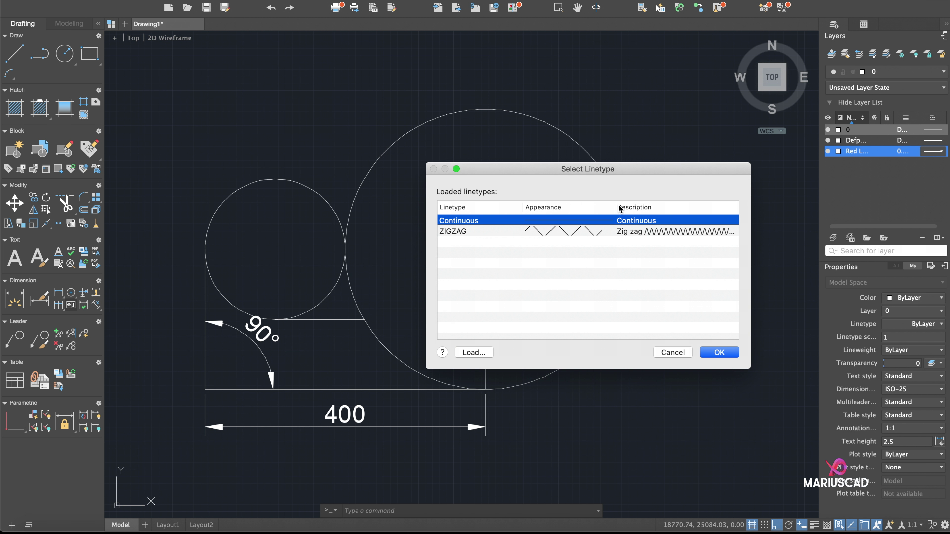
Assign the ZIGZAG linetype and the color Red to the new red layer.
{"action": "left_click", "coordinate": [619, 232]}
{"action": "left_click", "coordinate": [717, 354]}
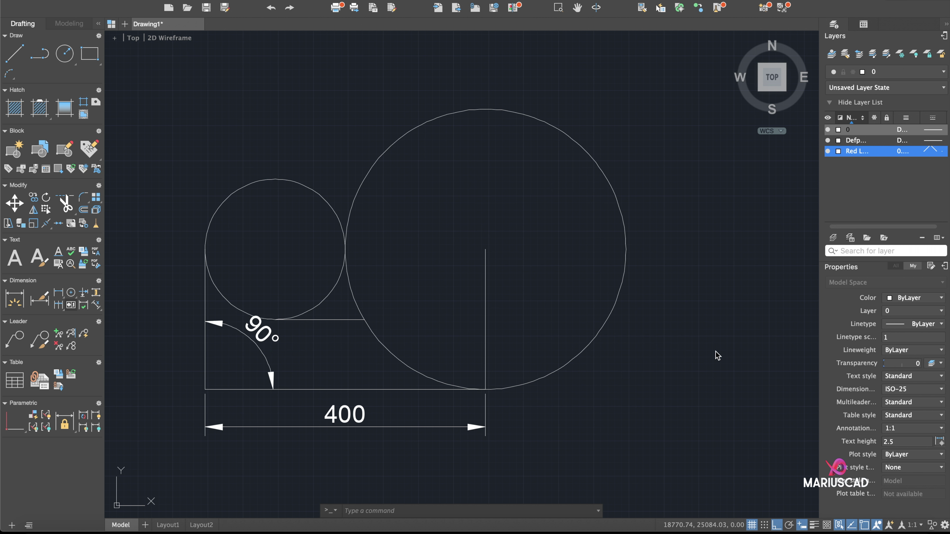
{"action": "left_click", "coordinate": [838, 151]}
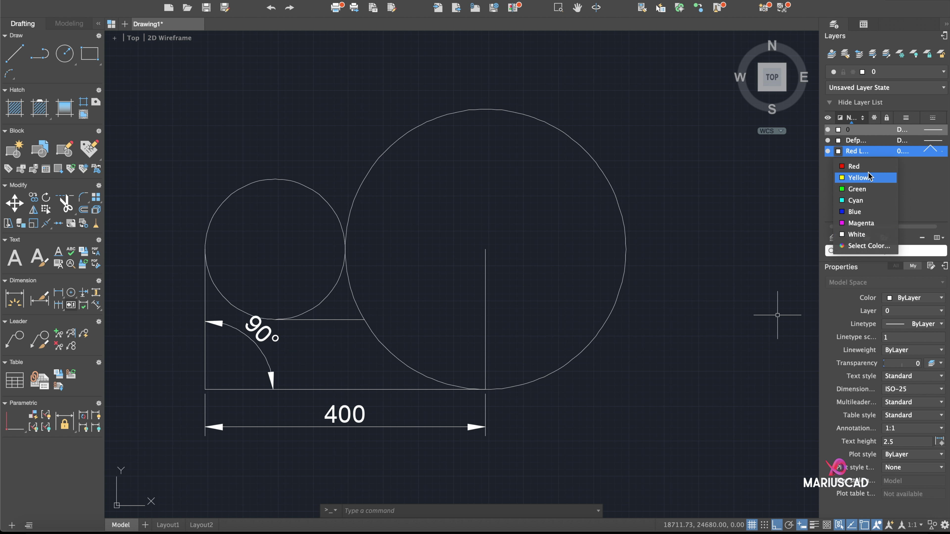
{"action": "left_click", "coordinate": [856, 166]}
{"action": "left_click", "coordinate": [874, 190]}
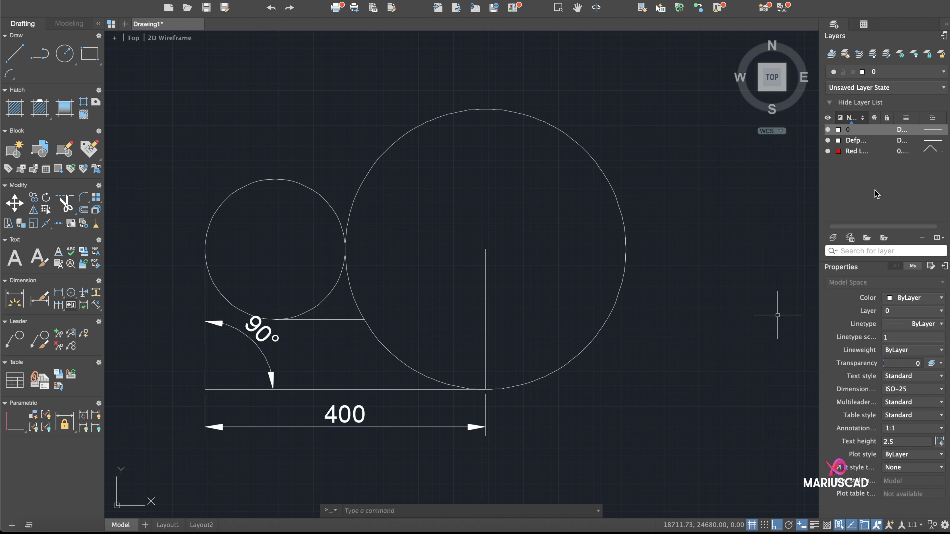
Make Red Layer current and draw a five-segment line chain above and right of the large circle, two orthogonal segments followed by three angled ones.
{"action": "left_click", "coordinate": [887, 75]}
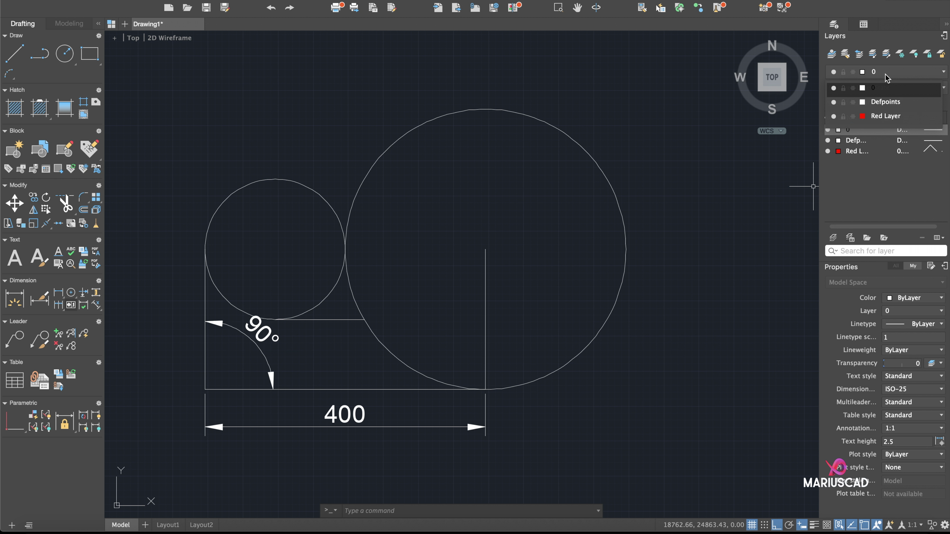
{"action": "left_click", "coordinate": [900, 121]}
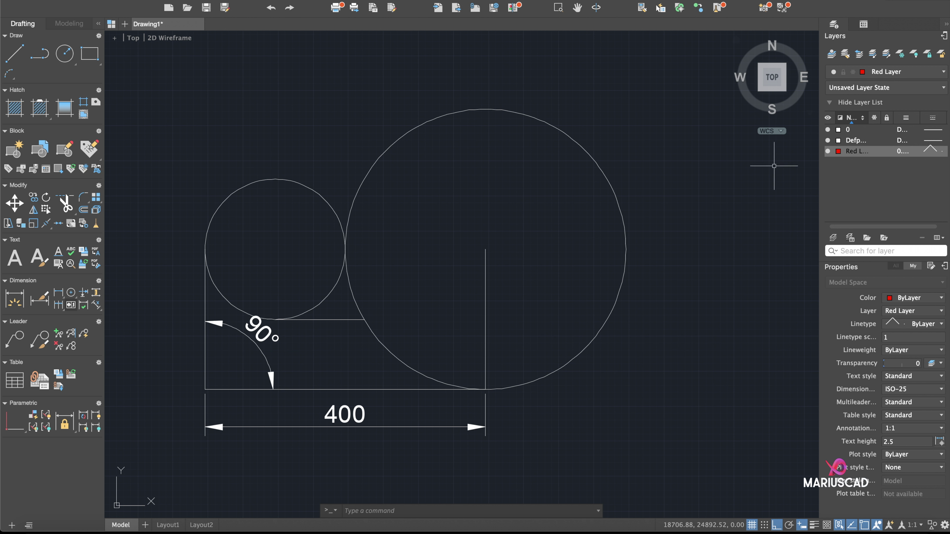
{"action": "middle_click_drag", "start_coordinate": [686, 227], "coordinate": [626, 248]}
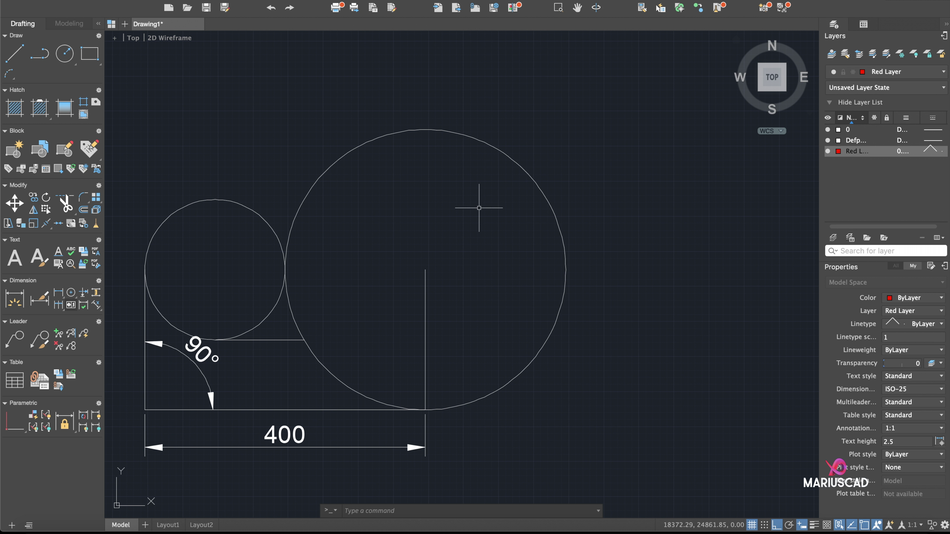
{"action": "left_click", "coordinate": [17, 55]}
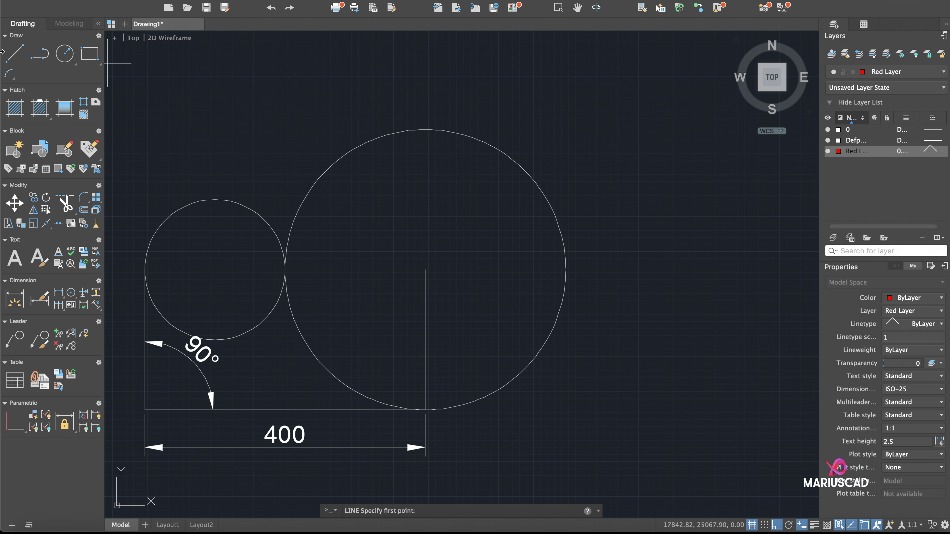
{"action": "left_click", "coordinate": [380, 80]}
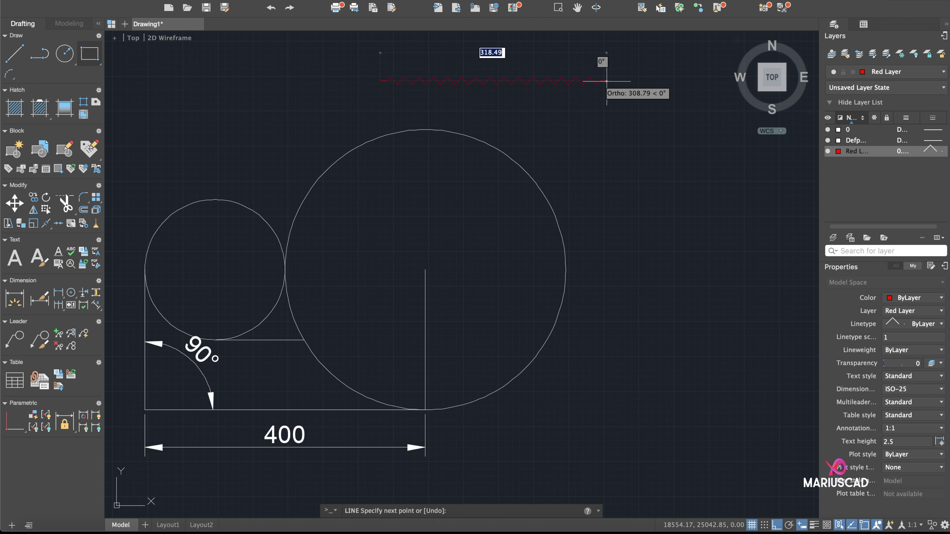
{"action": "left_click", "coordinate": [634, 80]}
{"action": "left_click", "coordinate": [658, 229]}
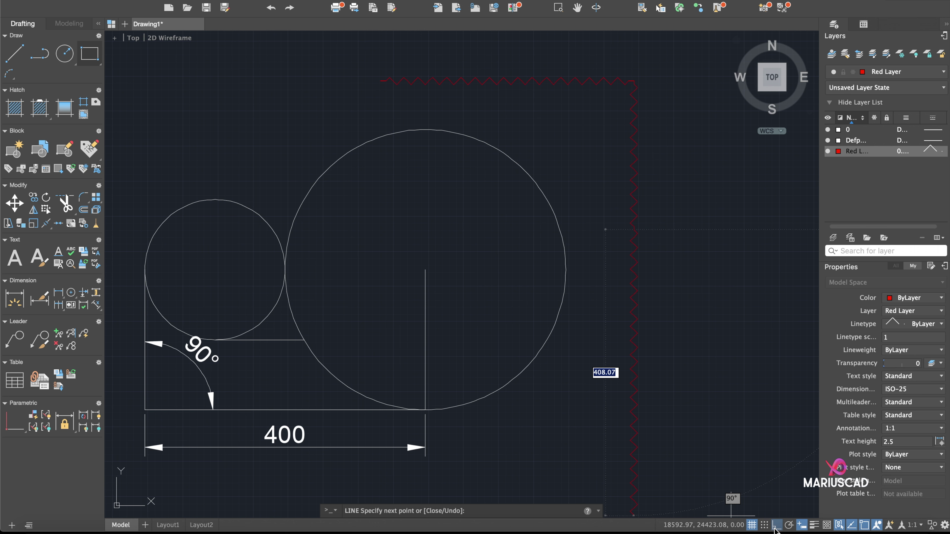
{"action": "left_click", "coordinate": [710, 352]}
{"action": "left_click", "coordinate": [658, 434]}
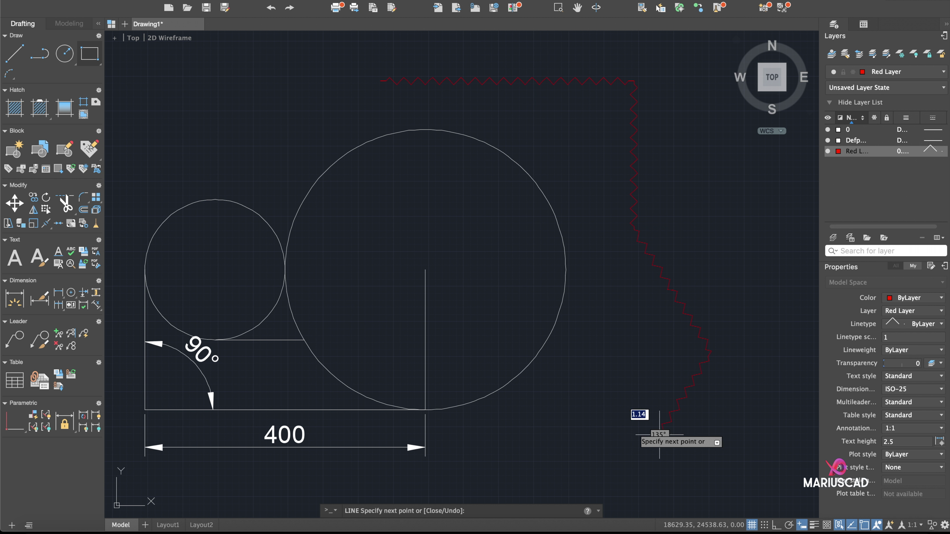
{"action": "left_click", "coordinate": [557, 410]}
{"action": "key", "text": "Return"}
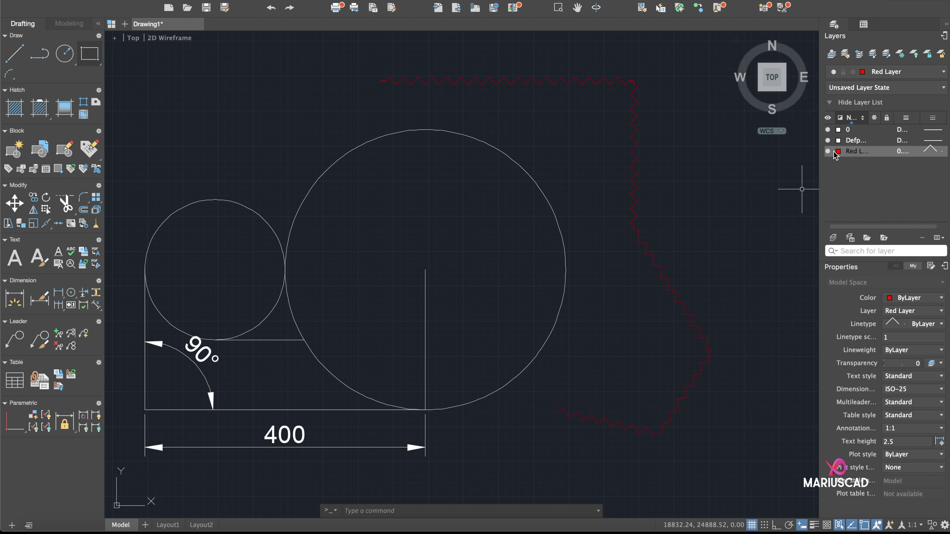
Move the 400 linear dimension and the 90° angular dimension to Red Layer.
{"action": "left_click", "coordinate": [283, 436]}
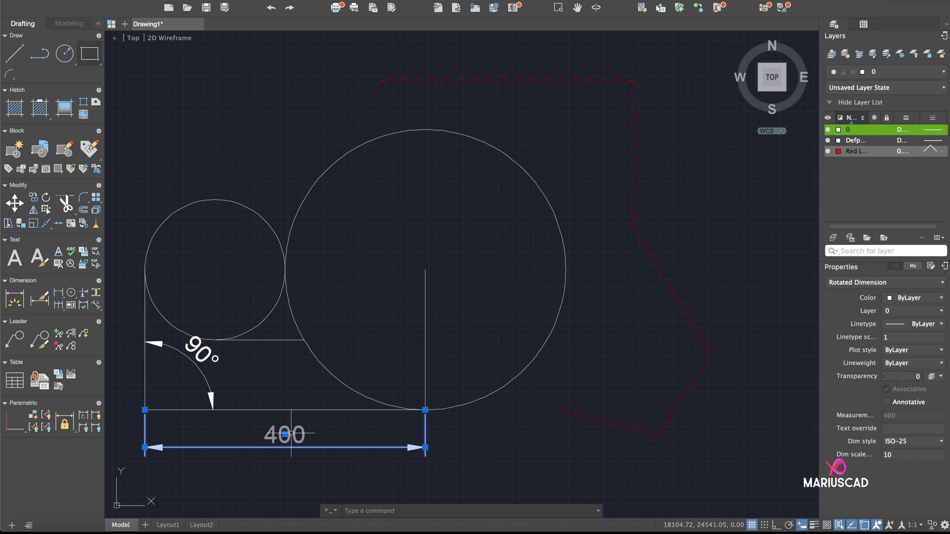
{"action": "left_click", "coordinate": [189, 349]}
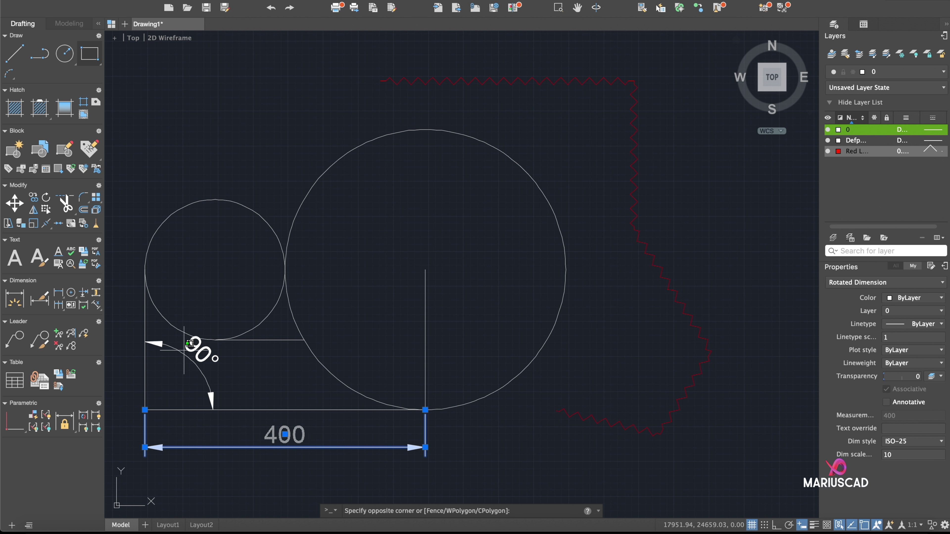
{"action": "left_click", "coordinate": [192, 349]}
{"action": "left_click", "coordinate": [237, 381]}
{"action": "left_click", "coordinate": [172, 354]}
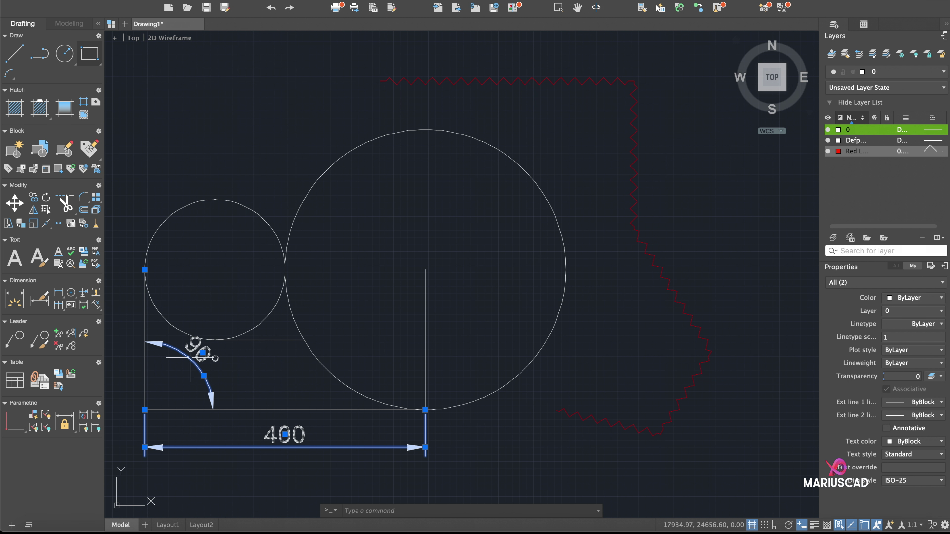
{"action": "left_click", "coordinate": [930, 73]}
{"action": "left_click", "coordinate": [917, 119]}
{"action": "left_click", "coordinate": [905, 151]}
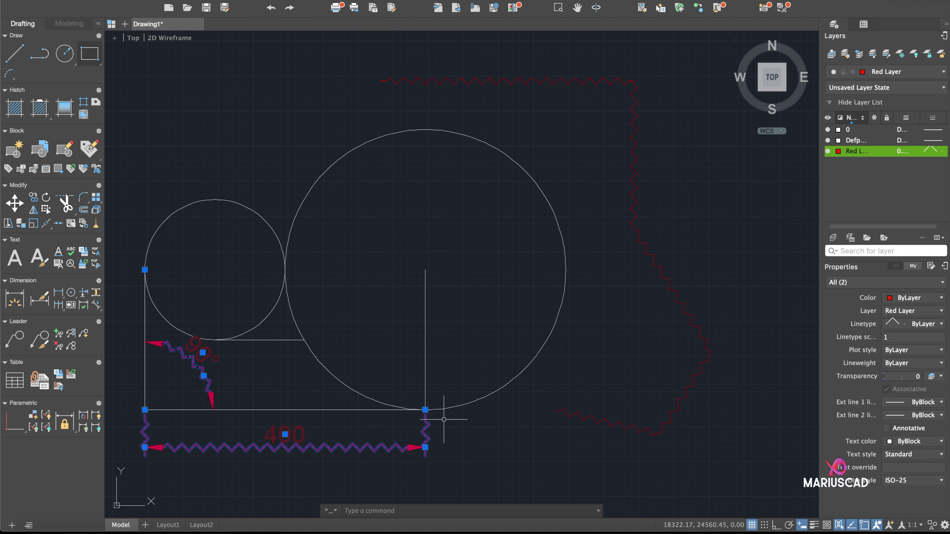
{"action": "key", "text": "Escape"}
{"action": "scroll", "coordinate": [165, 350], "scroll_direction": "up", "scroll_amount": 5}
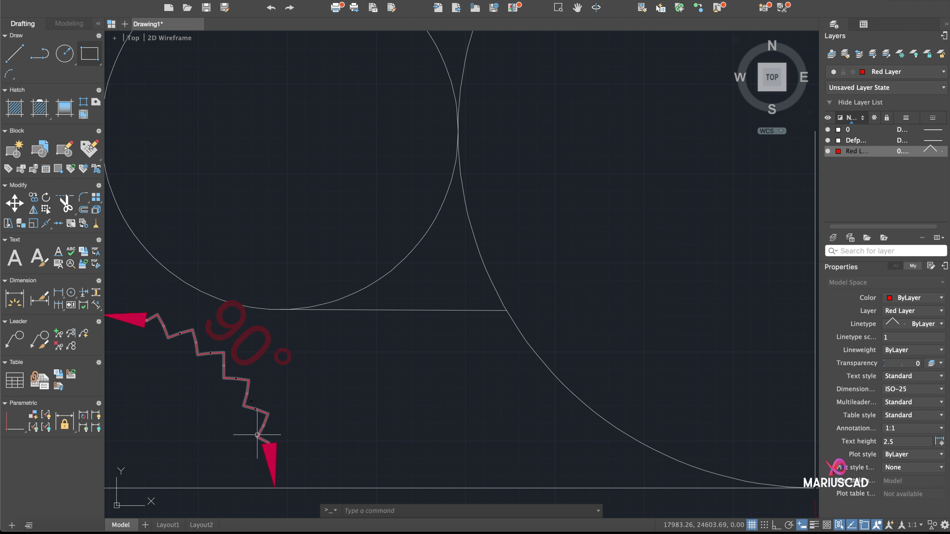
{"action": "scroll", "coordinate": [257, 435], "scroll_direction": "down", "scroll_amount": 5}
{"action": "middle_click_drag", "start_coordinate": [297, 463], "coordinate": [312, 366]}
{"action": "middle_click_drag", "start_coordinate": [518, 327], "coordinate": [461, 378]}
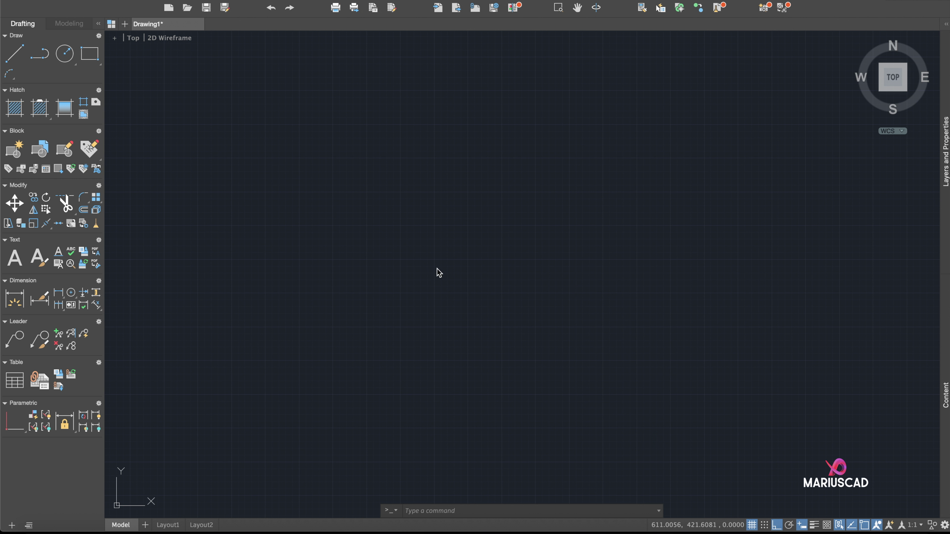
Draw a small circle in the upper left of the empty drawing and a rectangle below and to its right.
{"action": "left_click", "coordinate": [64, 53]}
{"action": "left_click", "coordinate": [210, 130]}
{"action": "left_click", "coordinate": [231, 151]}
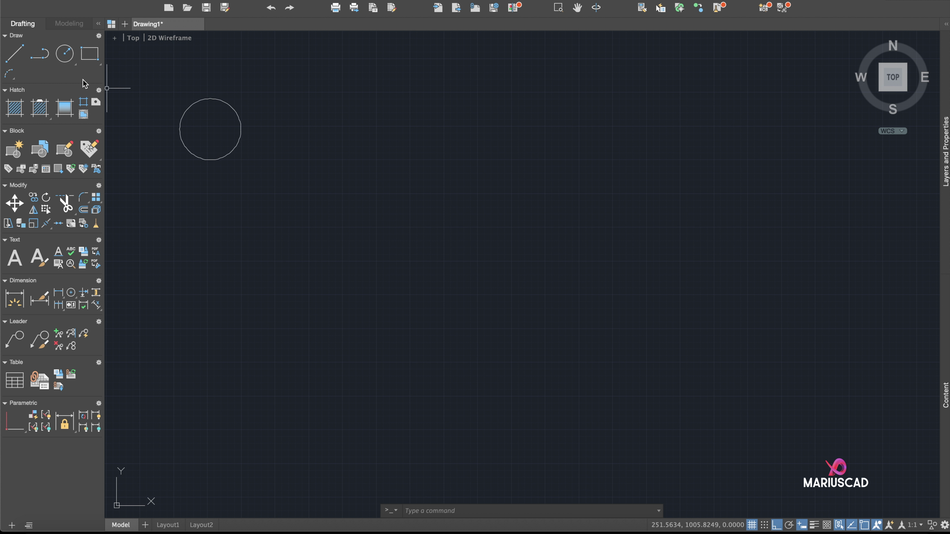
{"action": "left_click", "coordinate": [89, 53]}
{"action": "left_click", "coordinate": [342, 156]}
{"action": "left_click", "coordinate": [422, 216]}
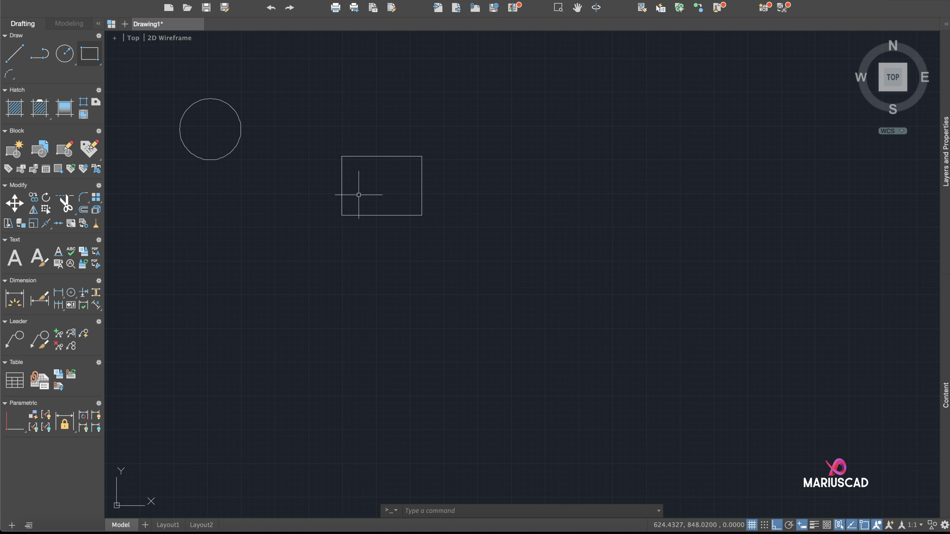
Draw an open U shape from three connected orthogonal lines, below and to the right of the rectangle.
{"action": "left_click", "coordinate": [14, 53]}
{"action": "left_click", "coordinate": [458, 231]}
{"action": "left_click", "coordinate": [458, 321]}
{"action": "left_click", "coordinate": [616, 320]}
{"action": "left_click", "coordinate": [616, 222]}
{"action": "key", "text": "Escape"}
Start the PLOT command and choose DWG To PDF.pc3 as the printer.
{"action": "middle_click_drag", "start_coordinate": [528, 243], "coordinate": [603, 314]}
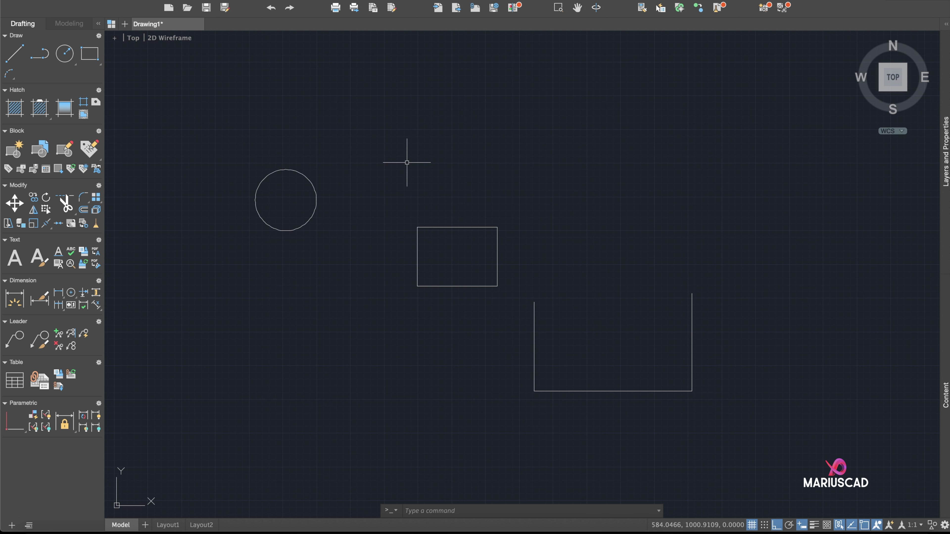
{"action": "type", "text": "plot"}
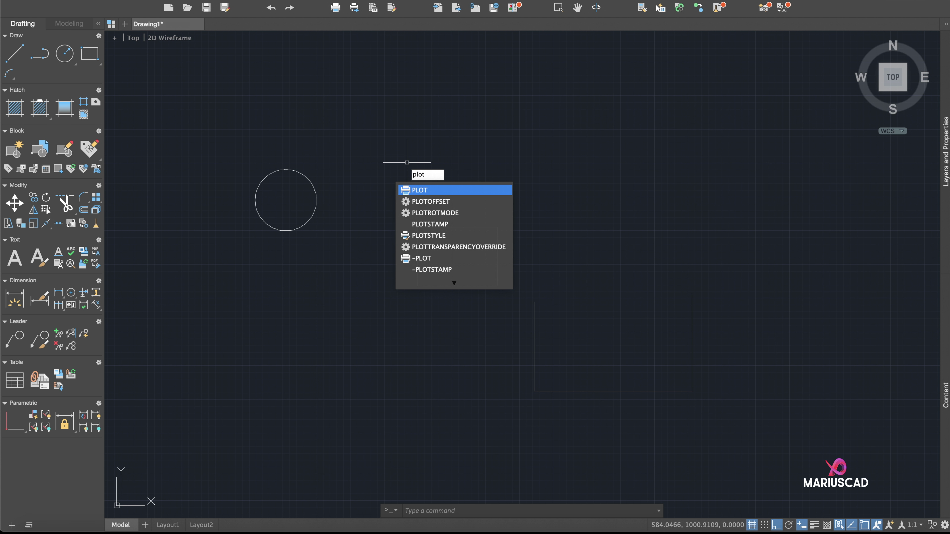
{"action": "key", "text": "Escape"}
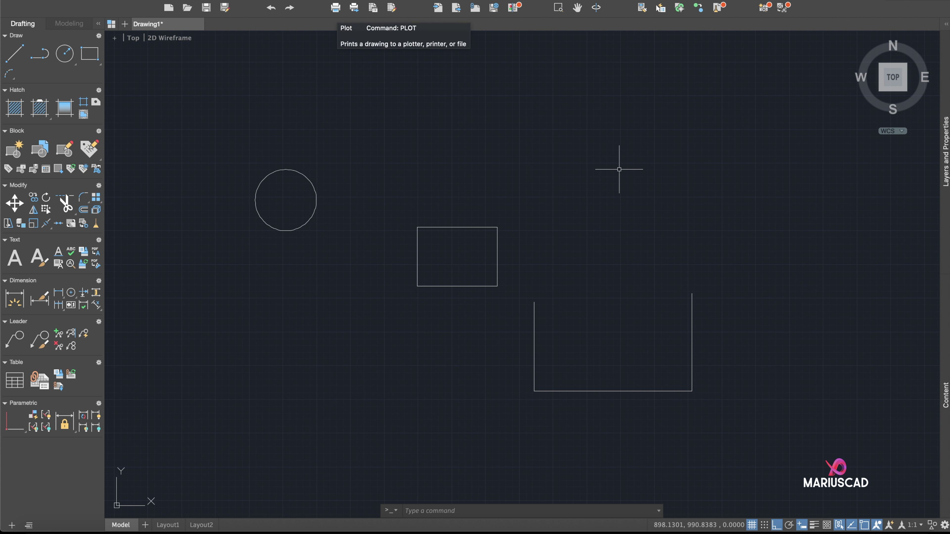
{"action": "type", "text": "plot"}
{"action": "key", "text": "Return"}
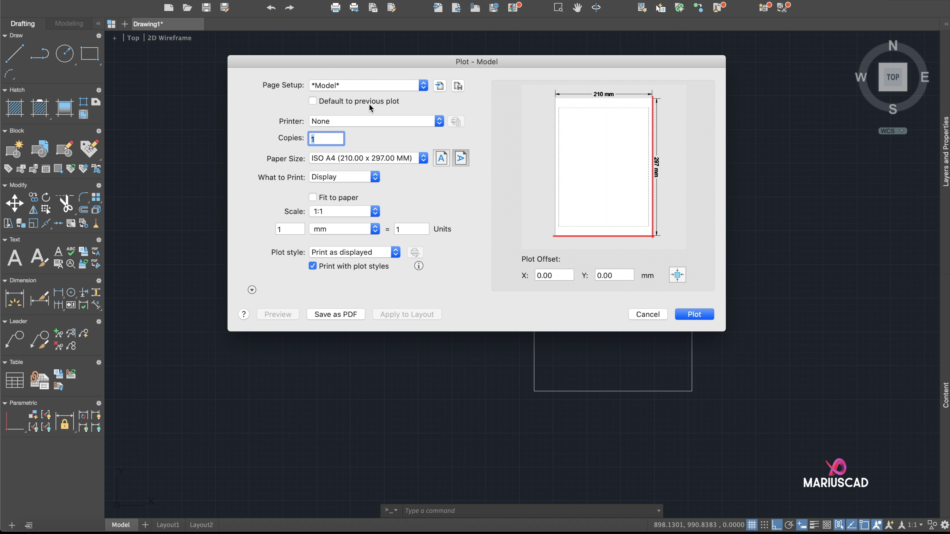
{"action": "left_click", "coordinate": [340, 120]}
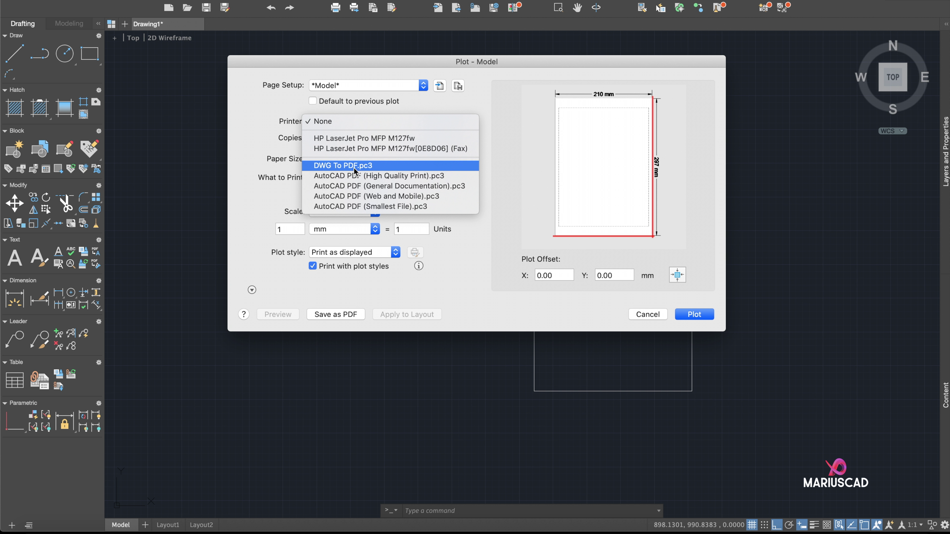
{"action": "left_click", "coordinate": [374, 168]}
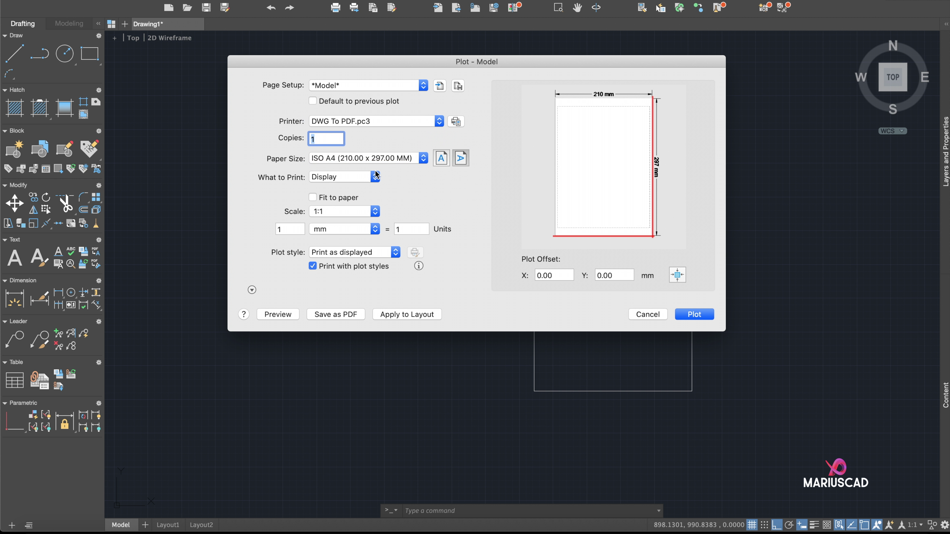
Set the plot's paper size to landscape ISO A4 (297.00 x 210.00 MM).
{"action": "left_click", "coordinate": [380, 159]}
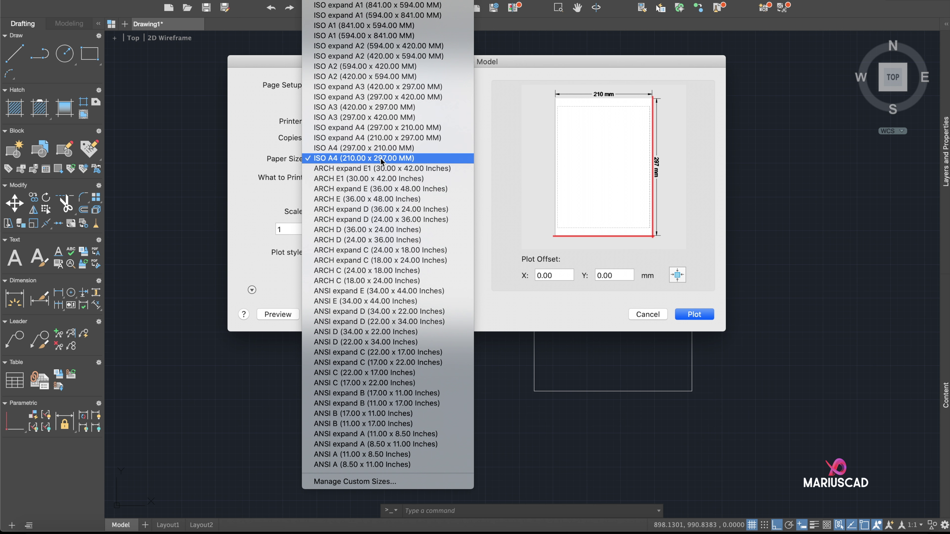
{"action": "scroll", "coordinate": [387, 249], "scroll_direction": "up", "scroll_amount": 15}
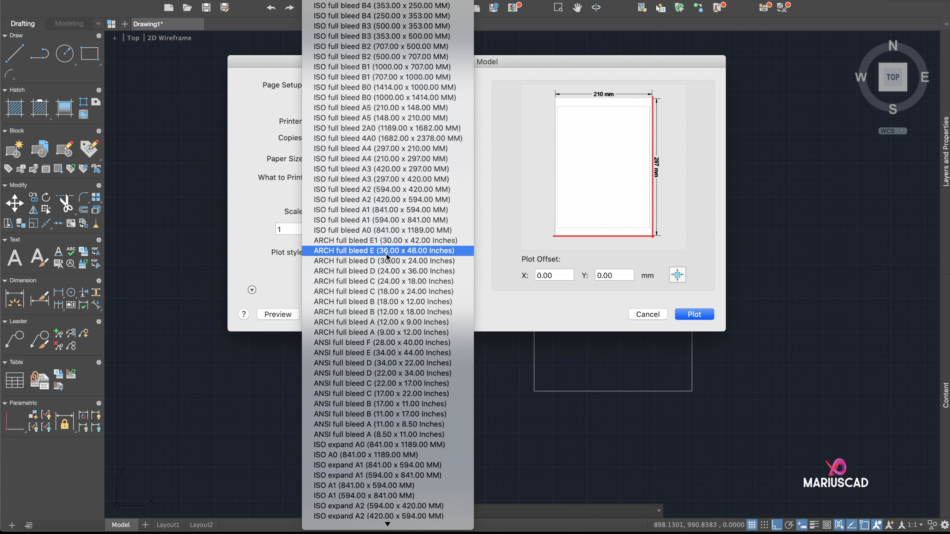
{"action": "scroll", "coordinate": [381, 162], "scroll_direction": "down", "scroll_amount": 2}
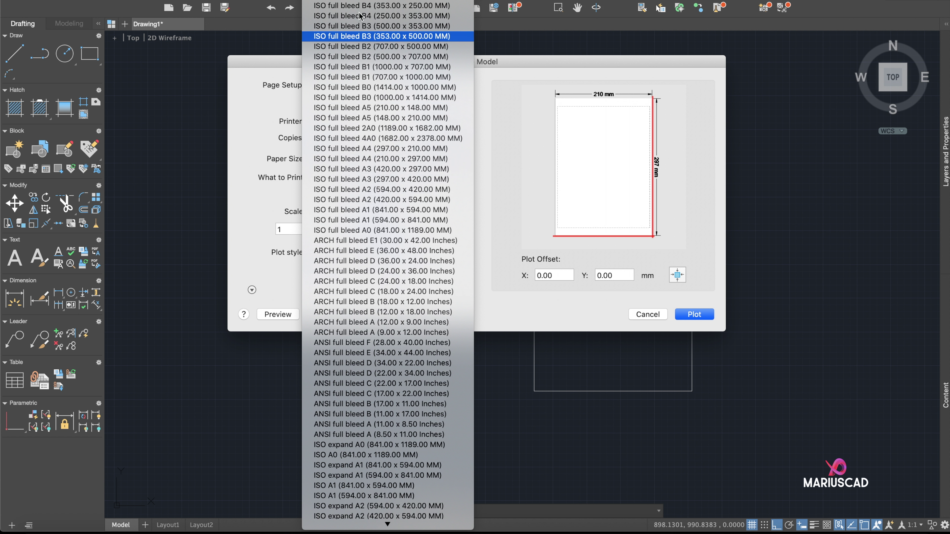
{"action": "scroll", "coordinate": [351, 91], "scroll_direction": "down", "scroll_amount": 5}
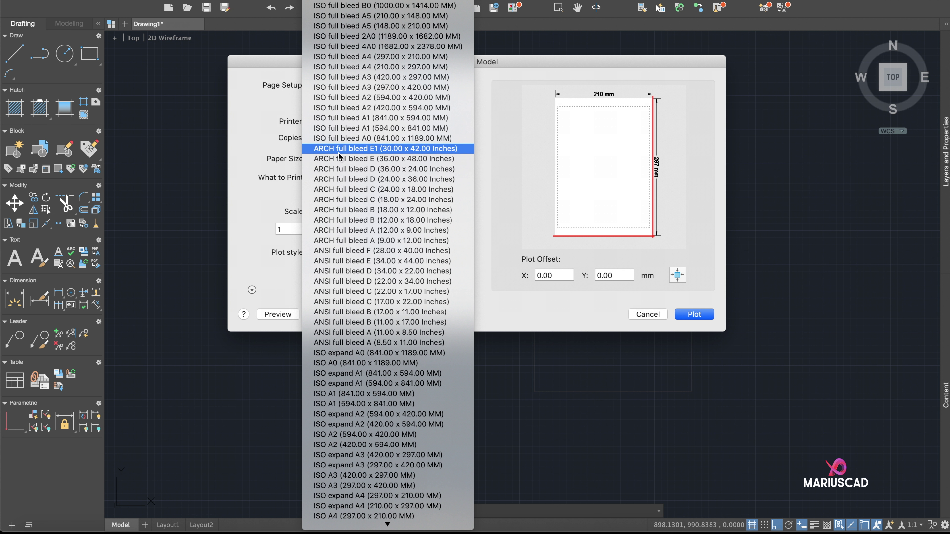
{"action": "scroll", "coordinate": [339, 181], "scroll_direction": "down", "scroll_amount": 7}
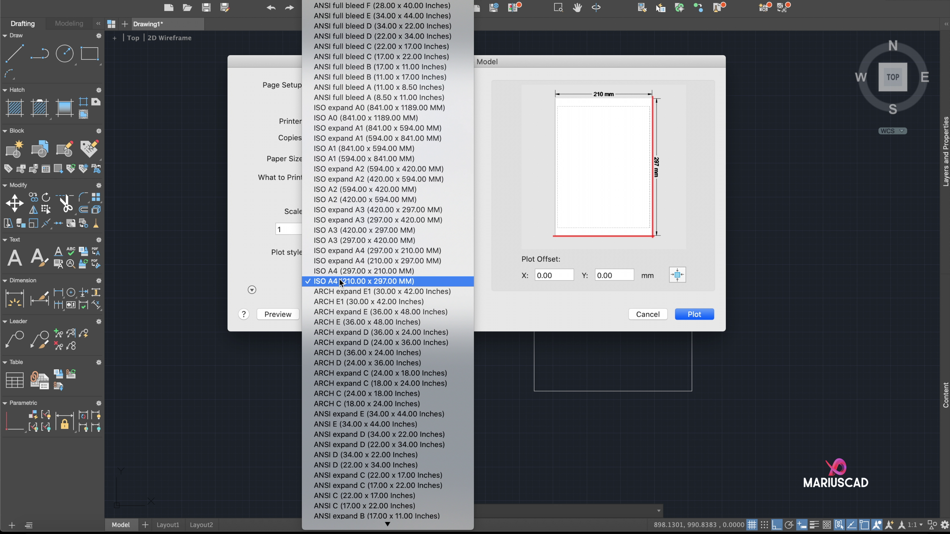
{"action": "left_click", "coordinate": [361, 270]}
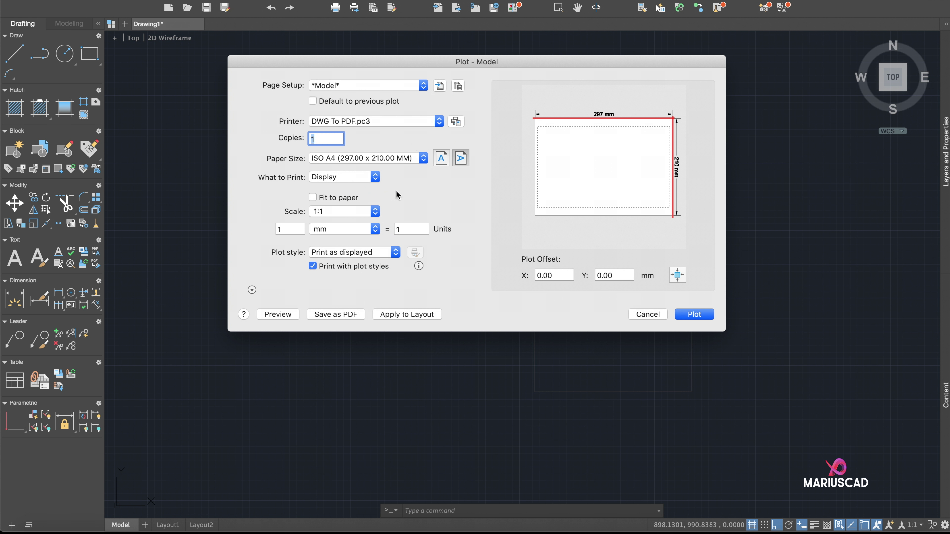
Set the plot area to a Window enclosing the circle, the rectangle and the U-shaped lines.
{"action": "left_click", "coordinate": [375, 177]}
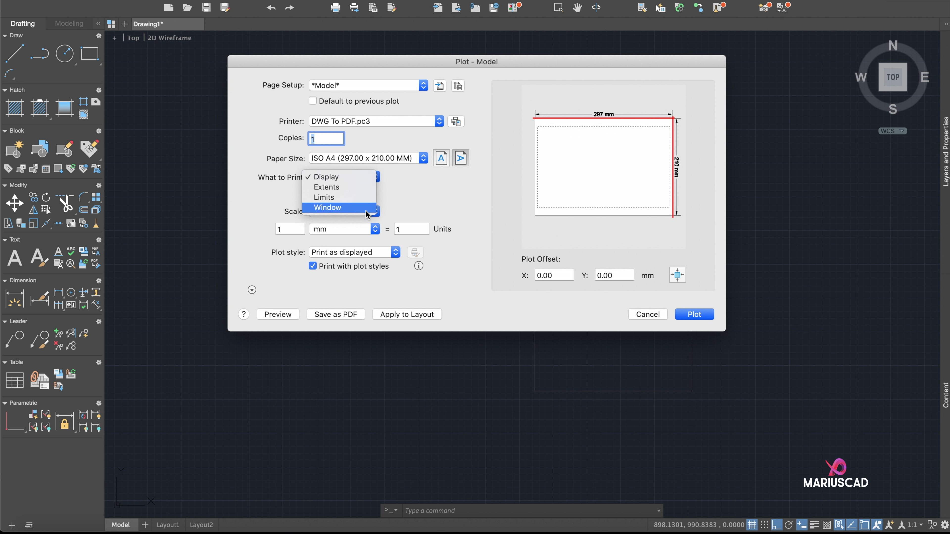
{"action": "left_click", "coordinate": [354, 209]}
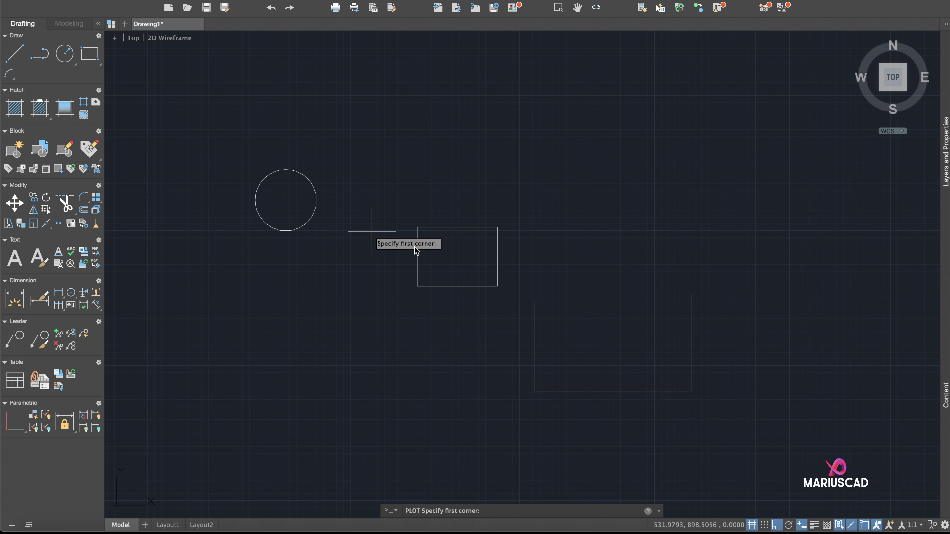
{"action": "left_click", "coordinate": [738, 418]}
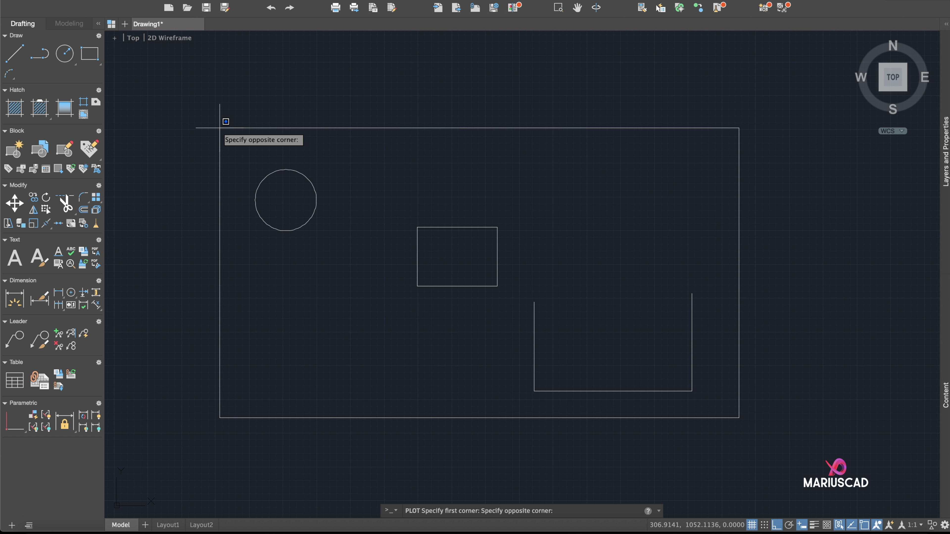
{"action": "left_click", "coordinate": [231, 138]}
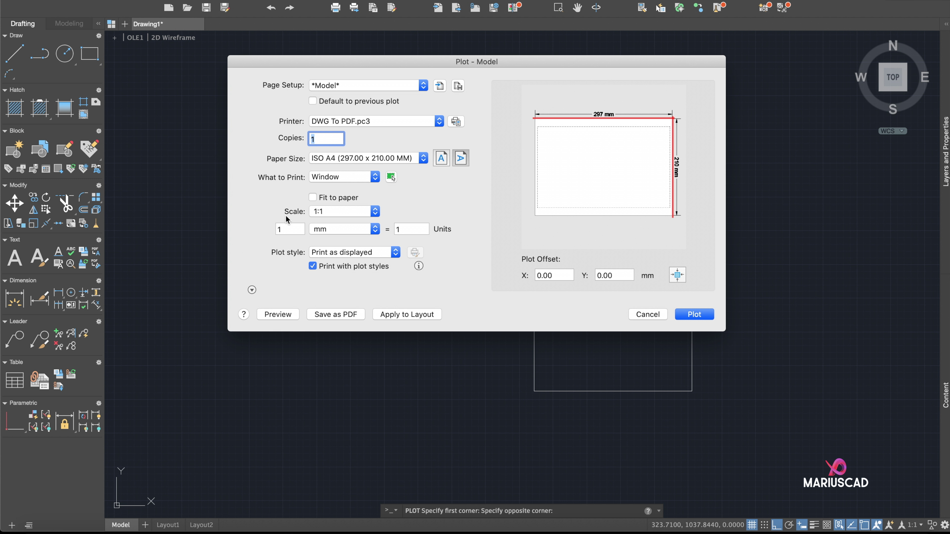
Fit the plot to the paper and save it as the PDF file Drawing1-Model on the Desktop.
{"action": "left_click", "coordinate": [313, 197]}
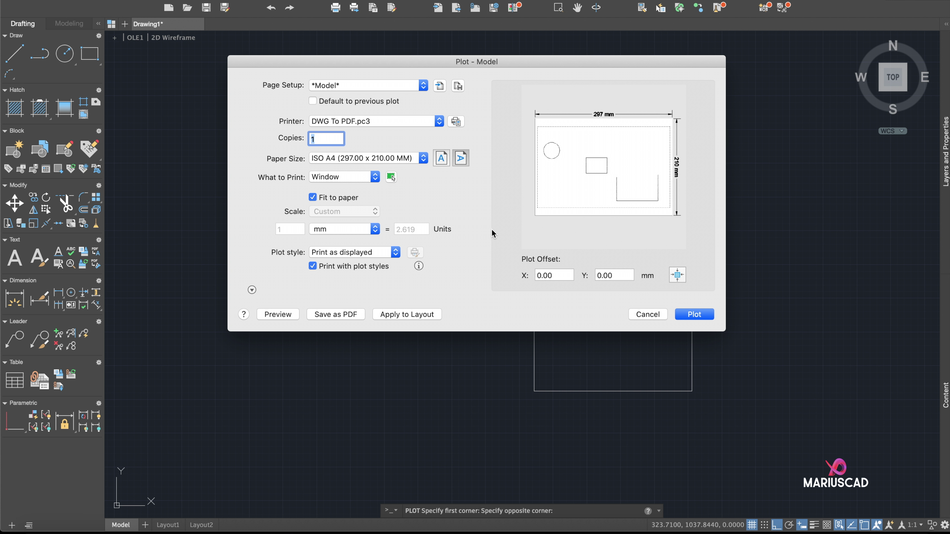
{"action": "left_click", "coordinate": [339, 314]}
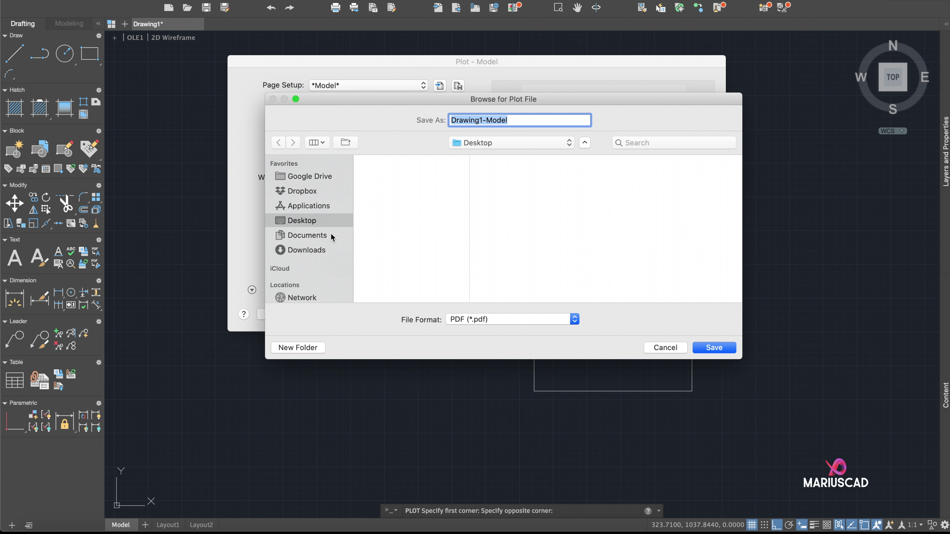
{"action": "left_click", "coordinate": [728, 351]}
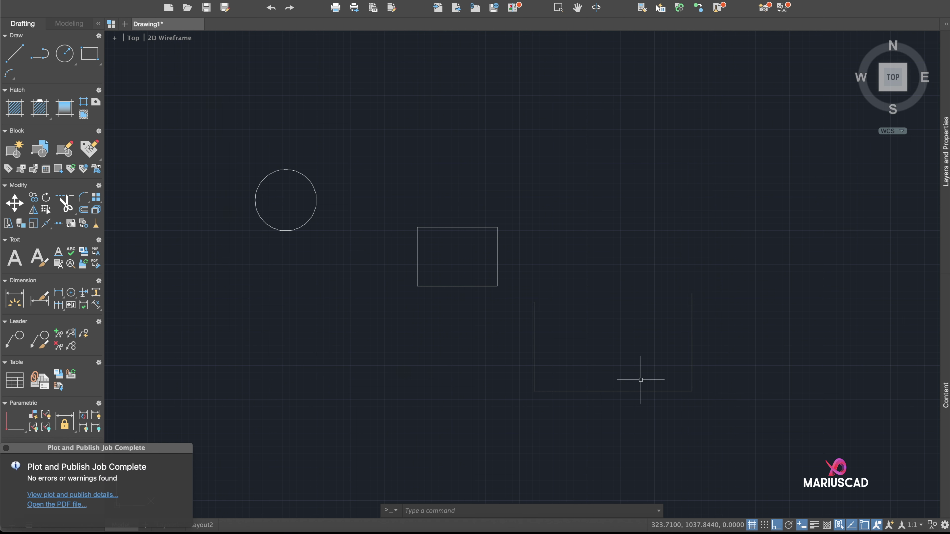
Open Drawing1-Model.pdf from the desktop, examine the plotted page, and return to the drawing in AutoCAD.
{"action": "left_click", "coordinate": [17, 4]}
{"action": "double_click", "coordinate": [918, 13]}
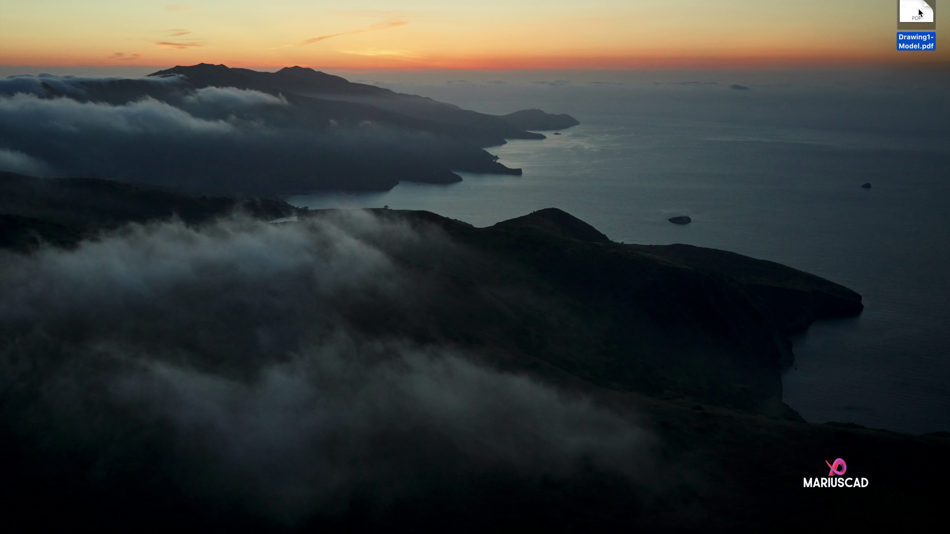
{"action": "scroll", "coordinate": [511, 300], "scroll_direction": "down", "scroll_amount": 5}
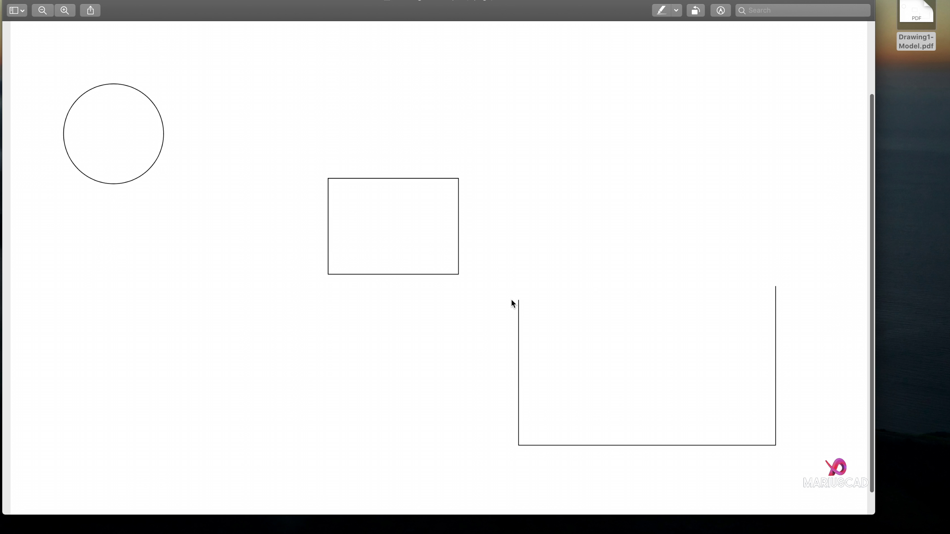
{"action": "scroll", "coordinate": [517, 302], "scroll_direction": "down", "scroll_amount": 5, "text": "ctrl"}
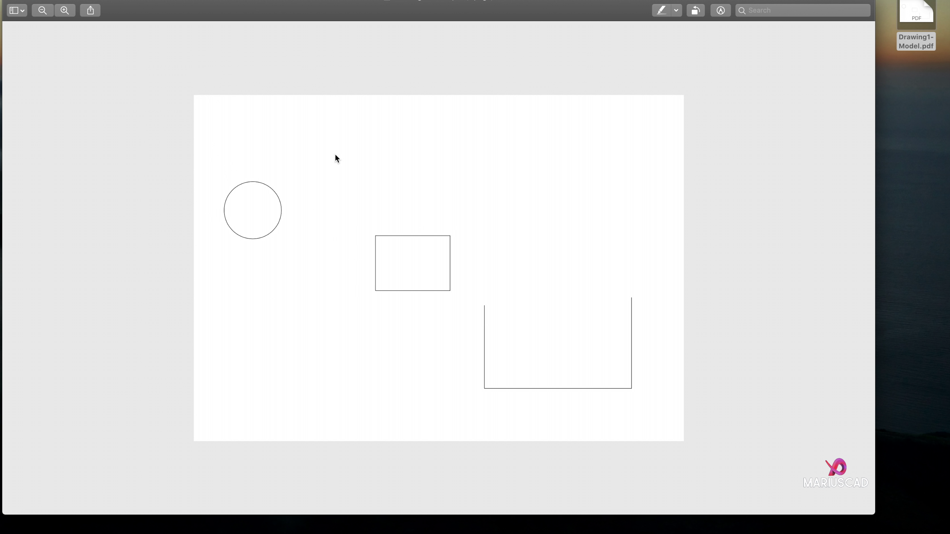
{"action": "left_click", "coordinate": [525, 527]}
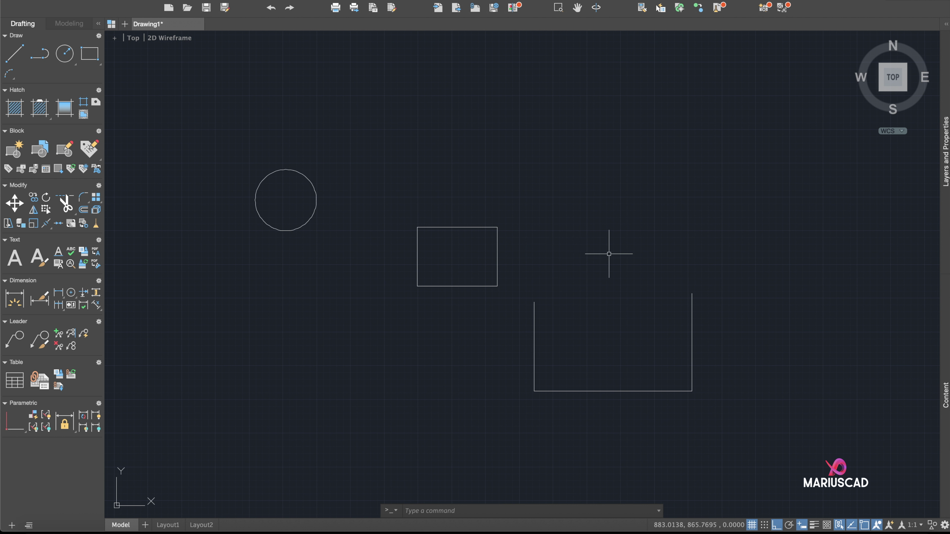
{"action": "middle_click_drag", "start_coordinate": [609, 254], "coordinate": [635, 260]}
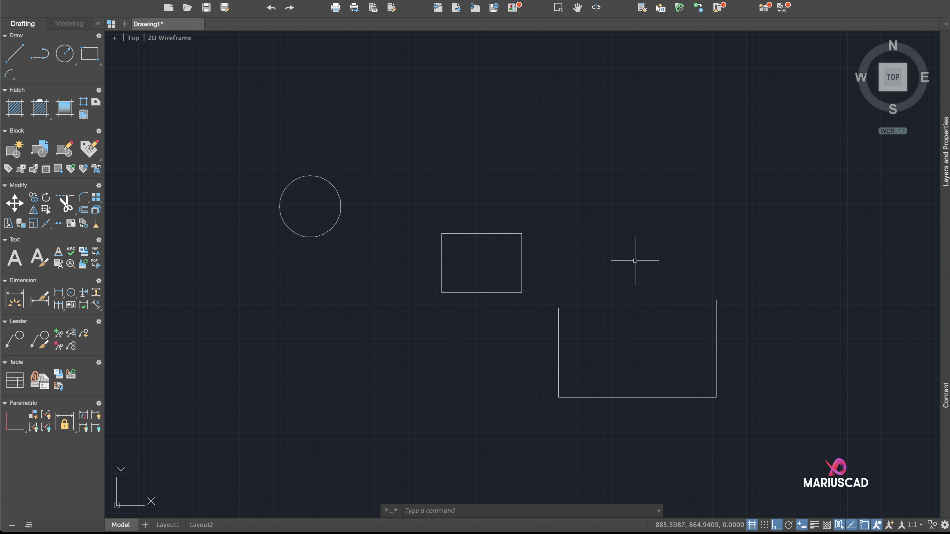